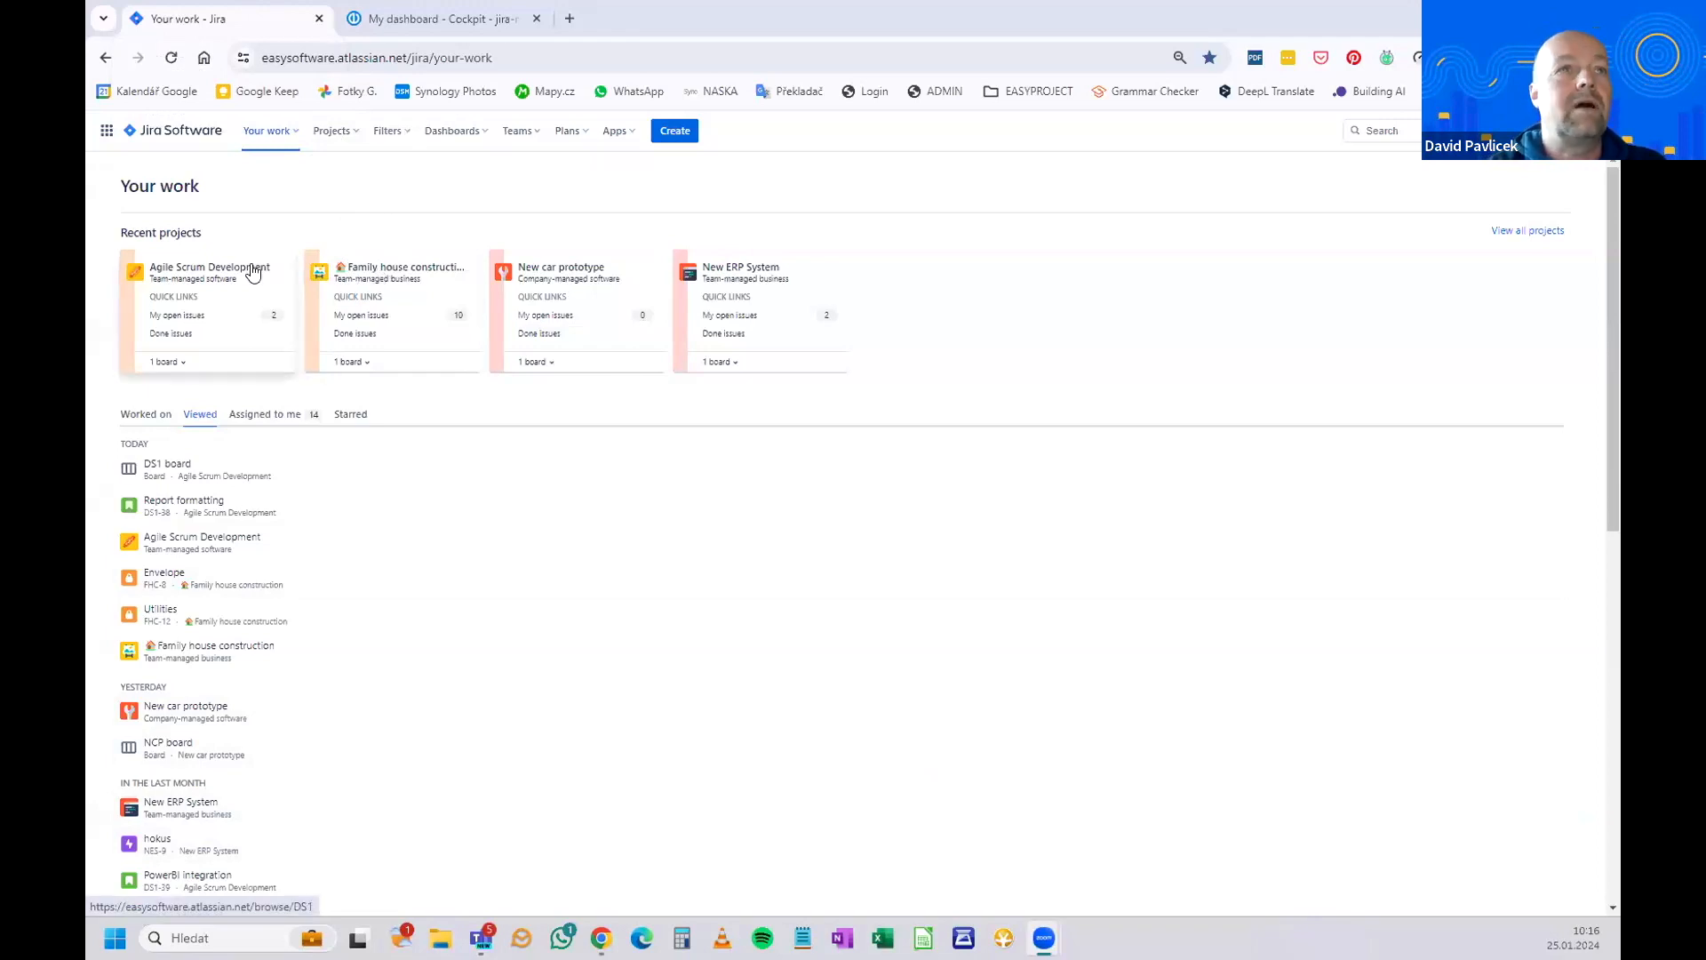
Open the Family house construction and Agile Scrum Development projects in separate browser tabs and show the Family house construction timeline.
left_click(388, 280, "ctrl")
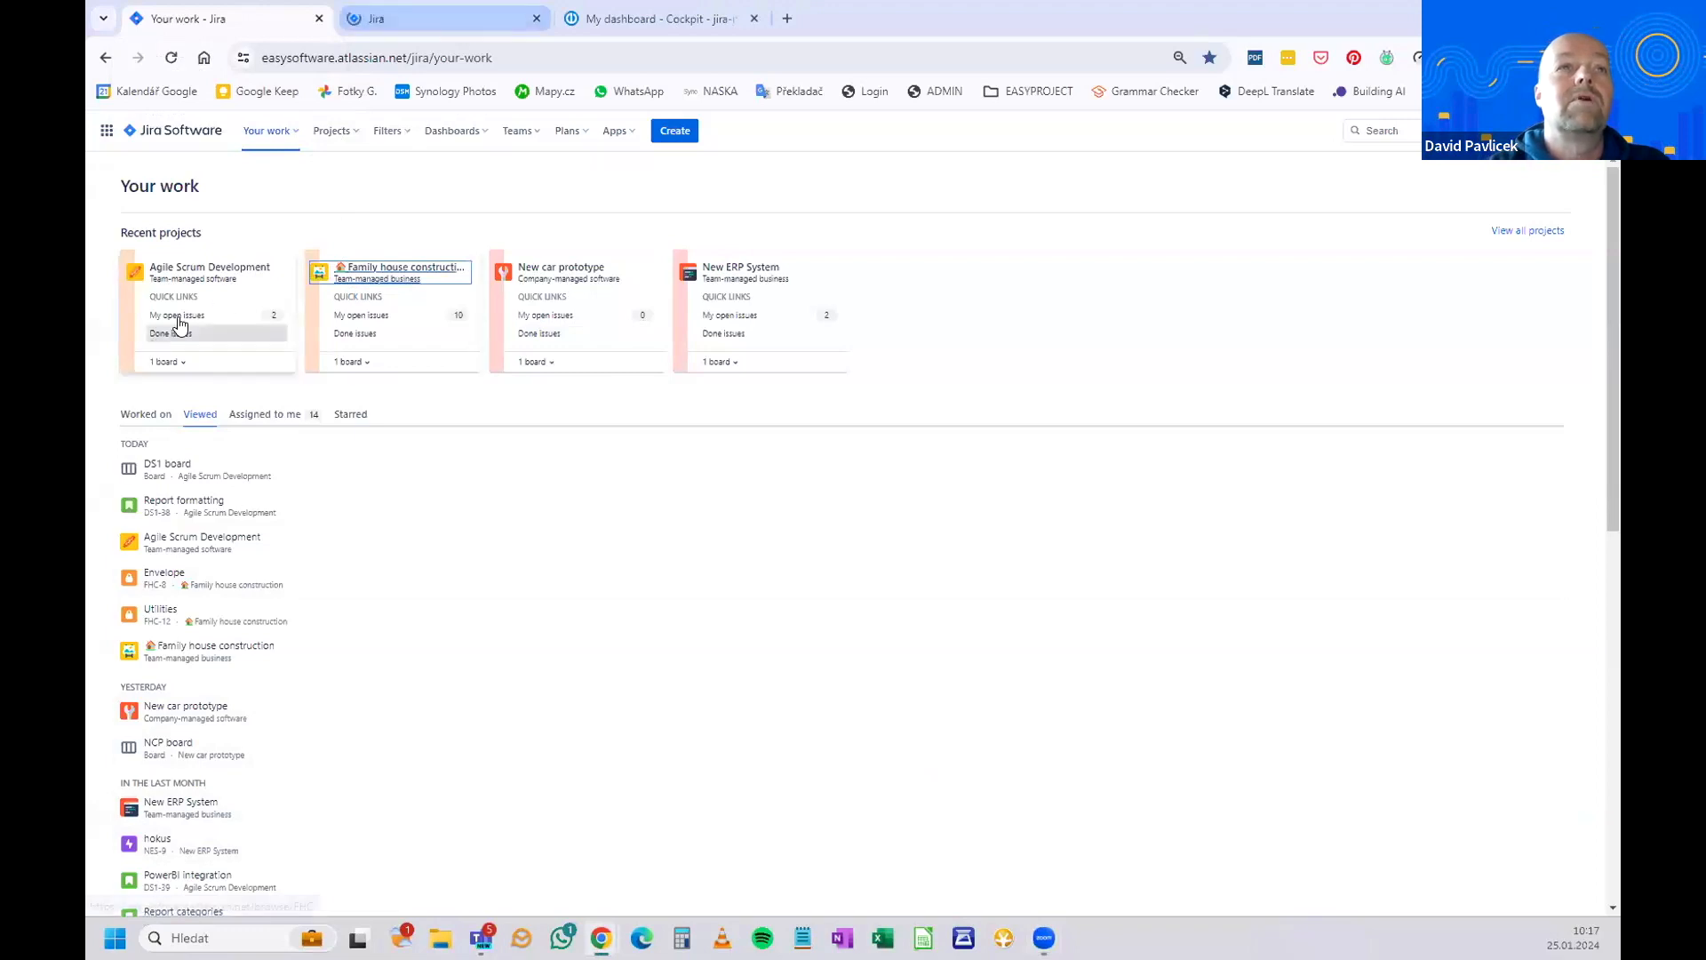
left_click(425, 22)
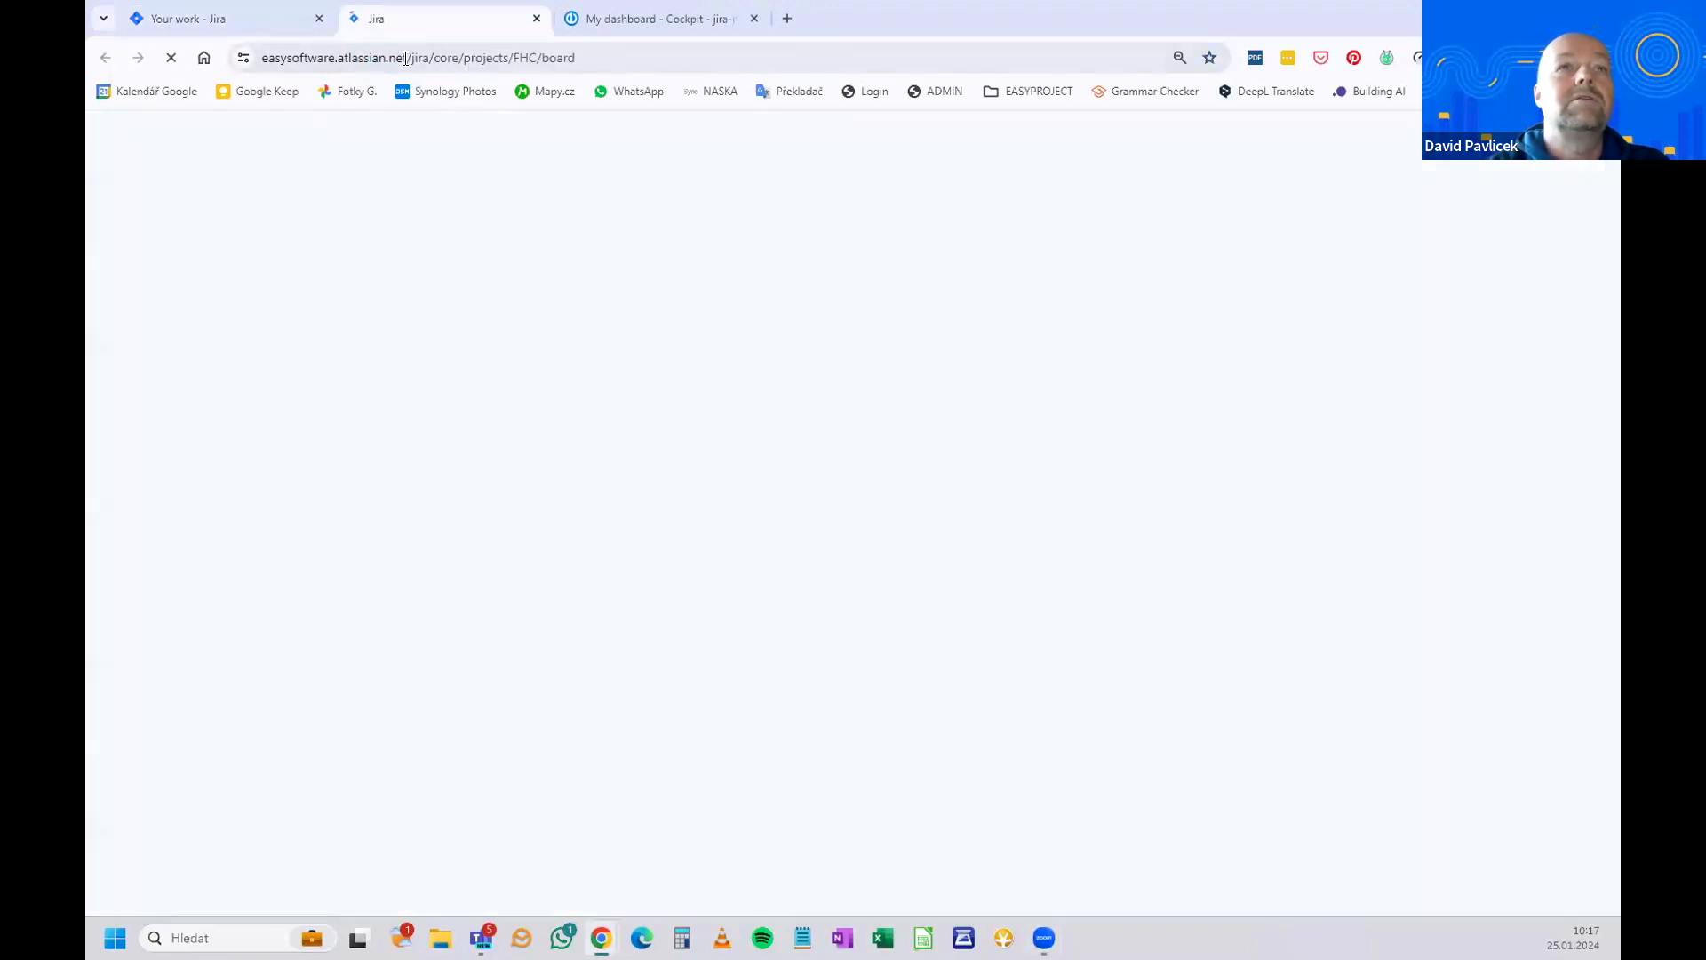
left_click(207, 21)
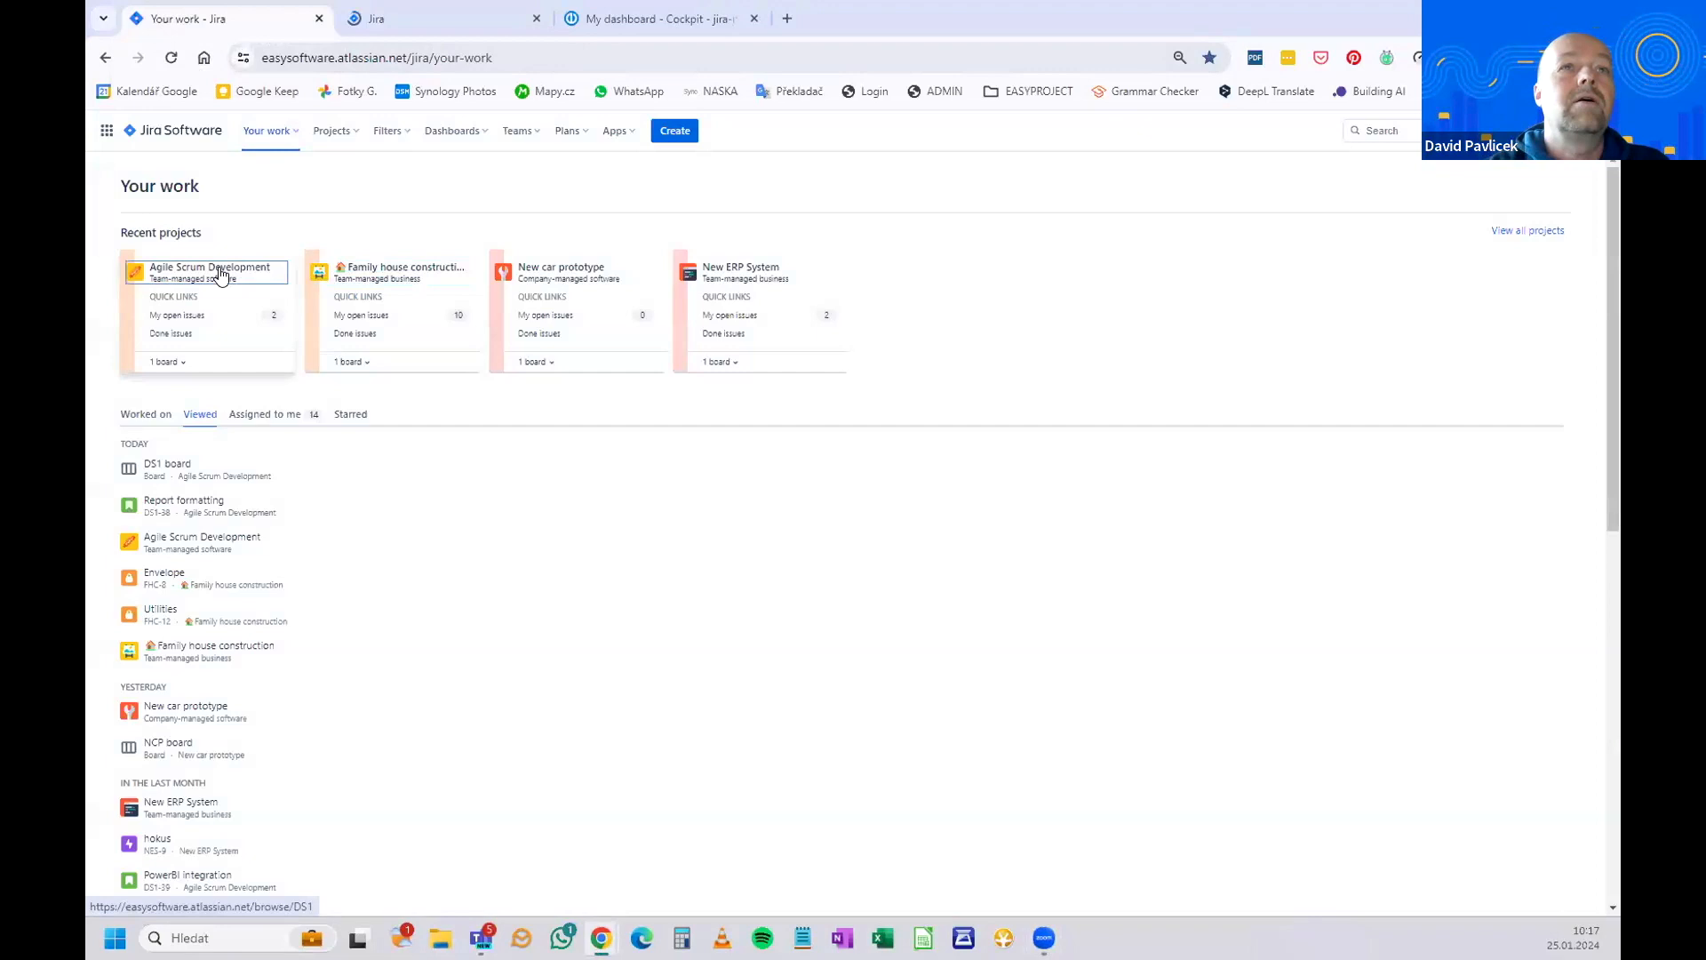
left_click(428, 21)
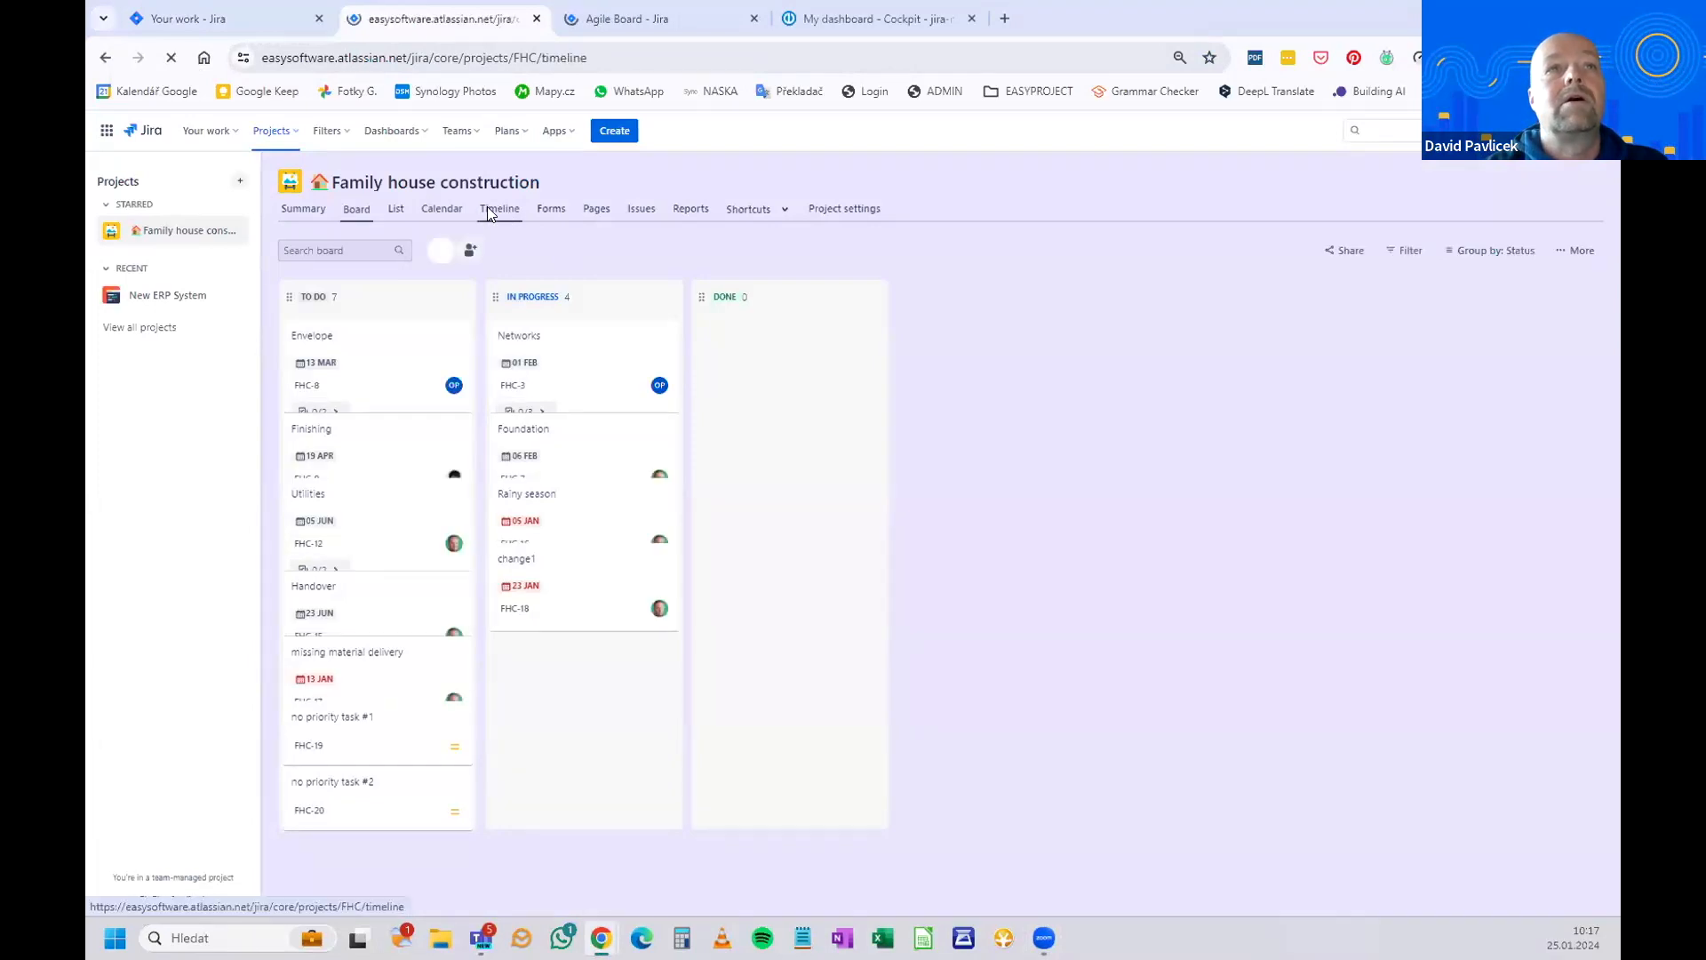
left_click(499, 214)
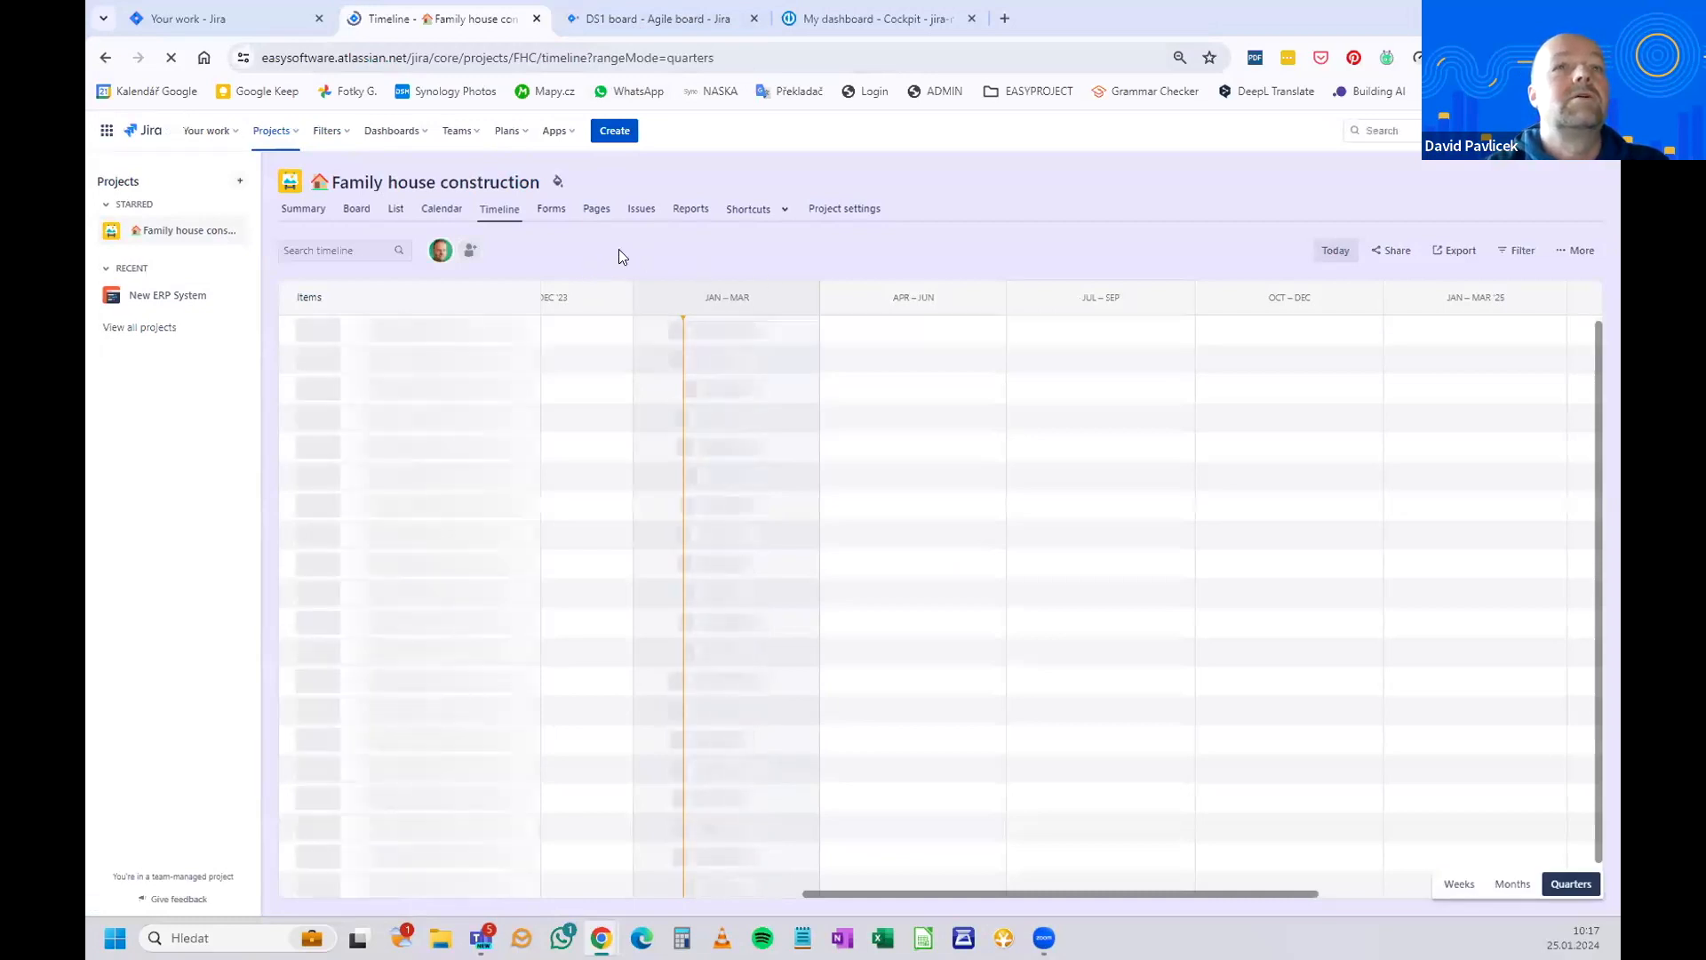
Review the Agile Scrum Development timeline with the Key features epic expanded, and view the project's backlog.
left_click(639, 27)
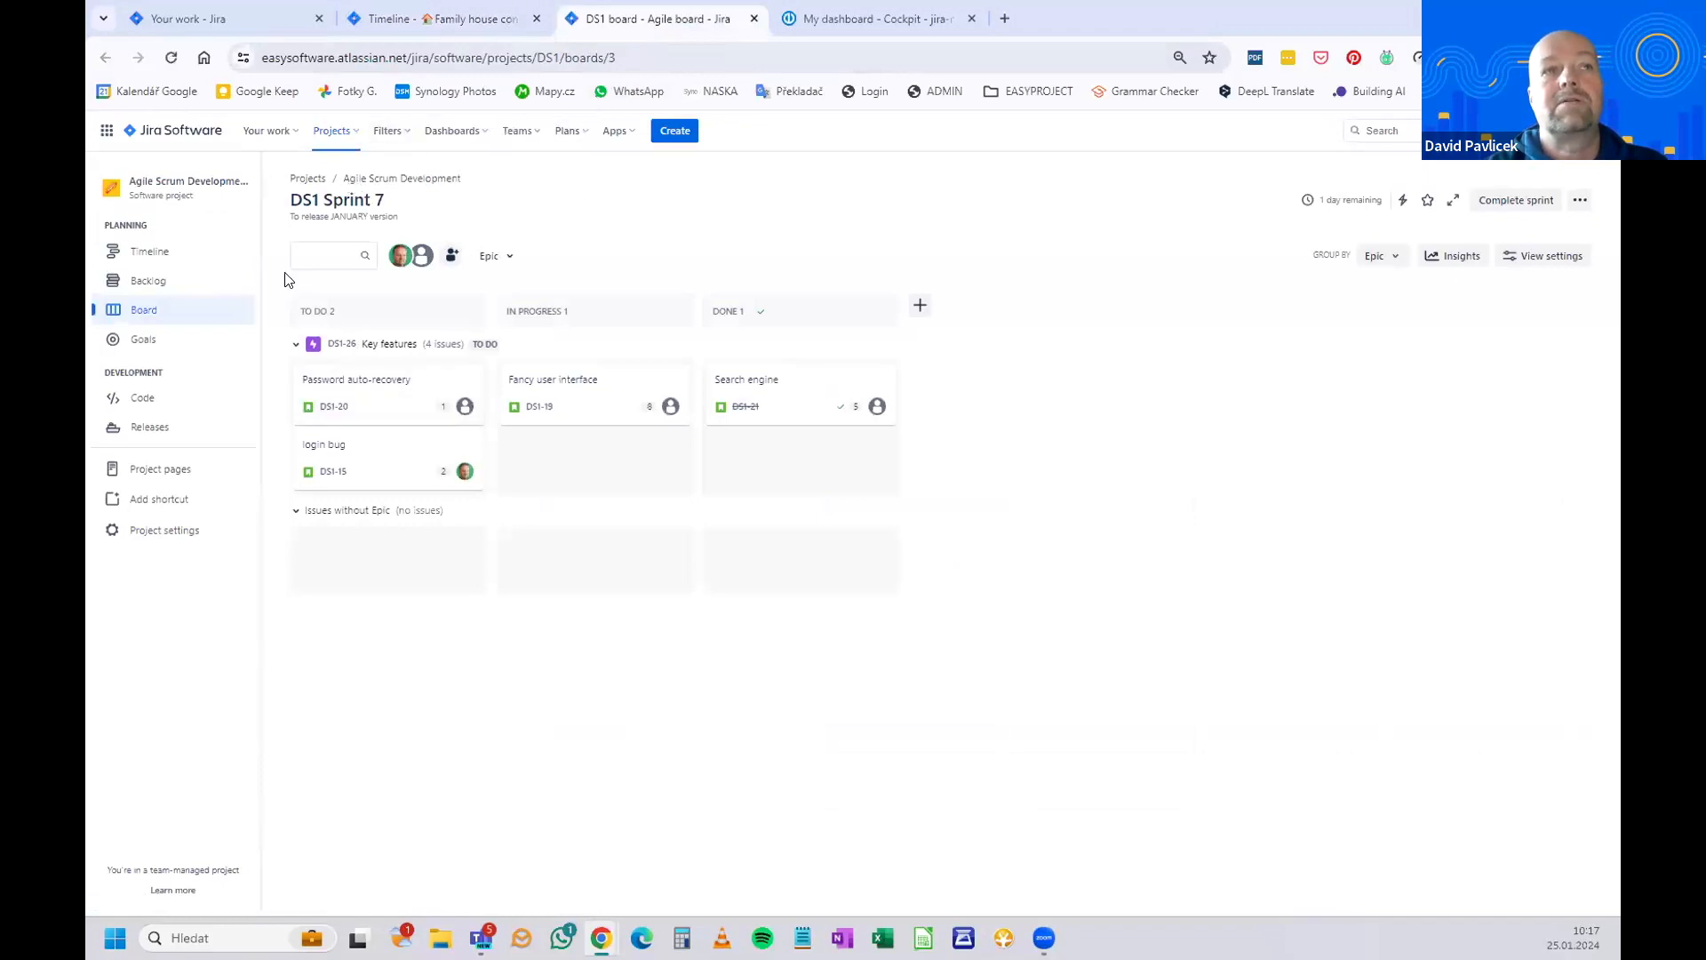
left_click(148, 259)
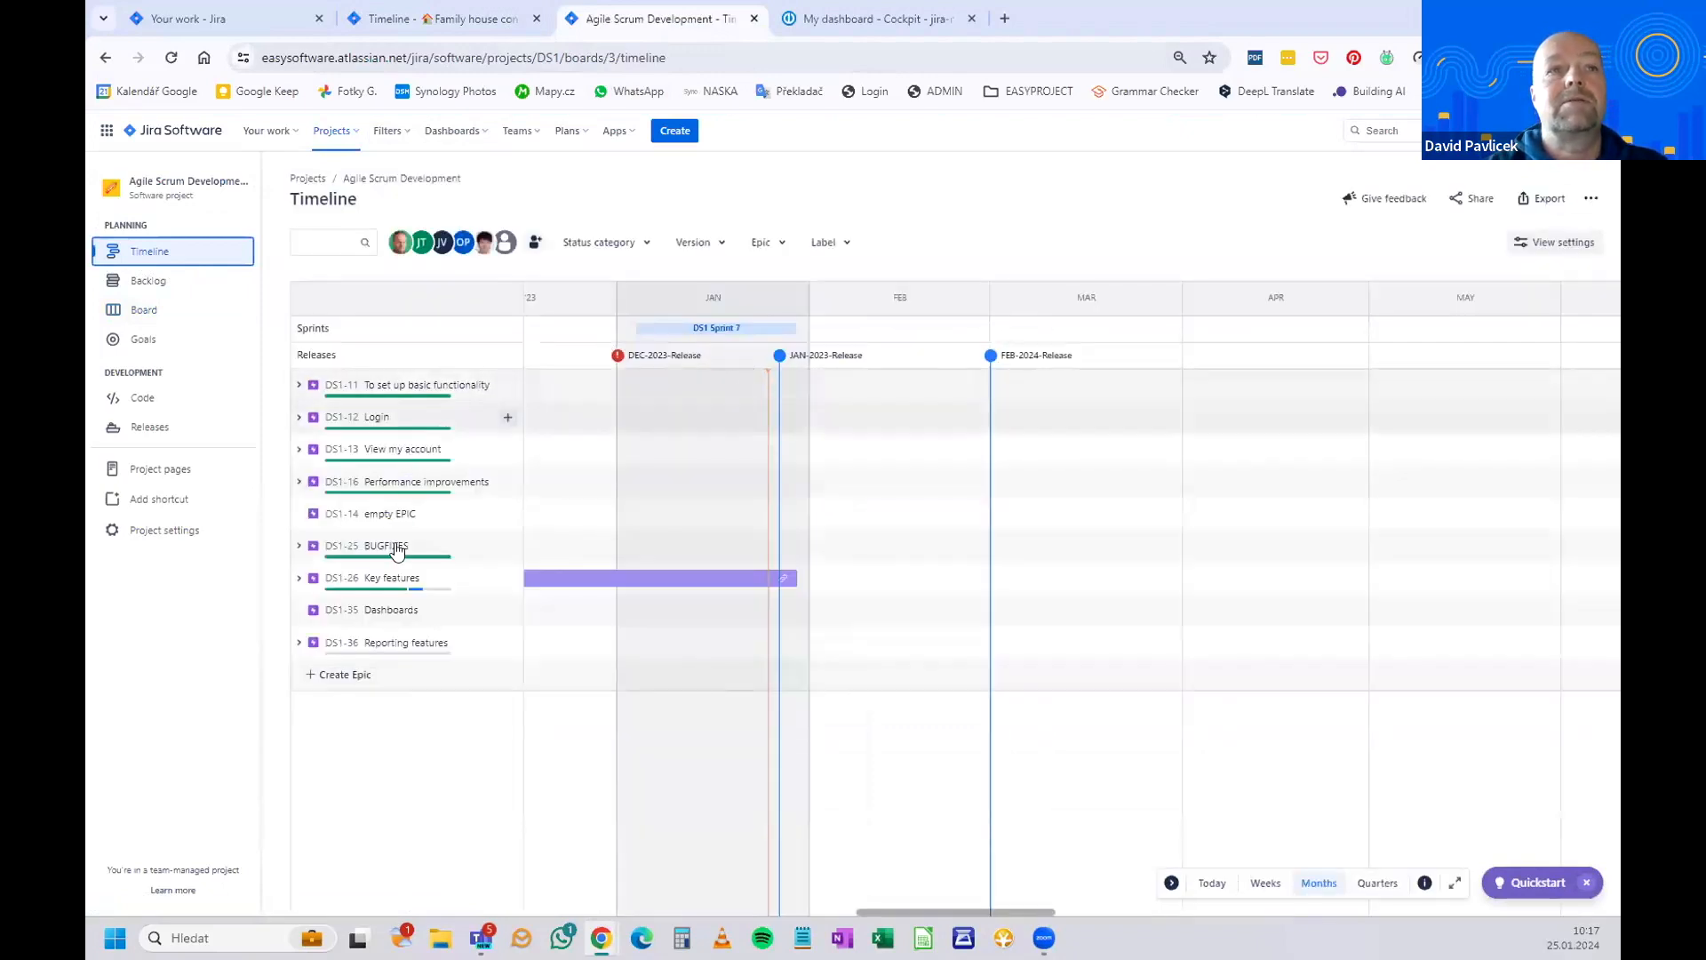
left_click(300, 580)
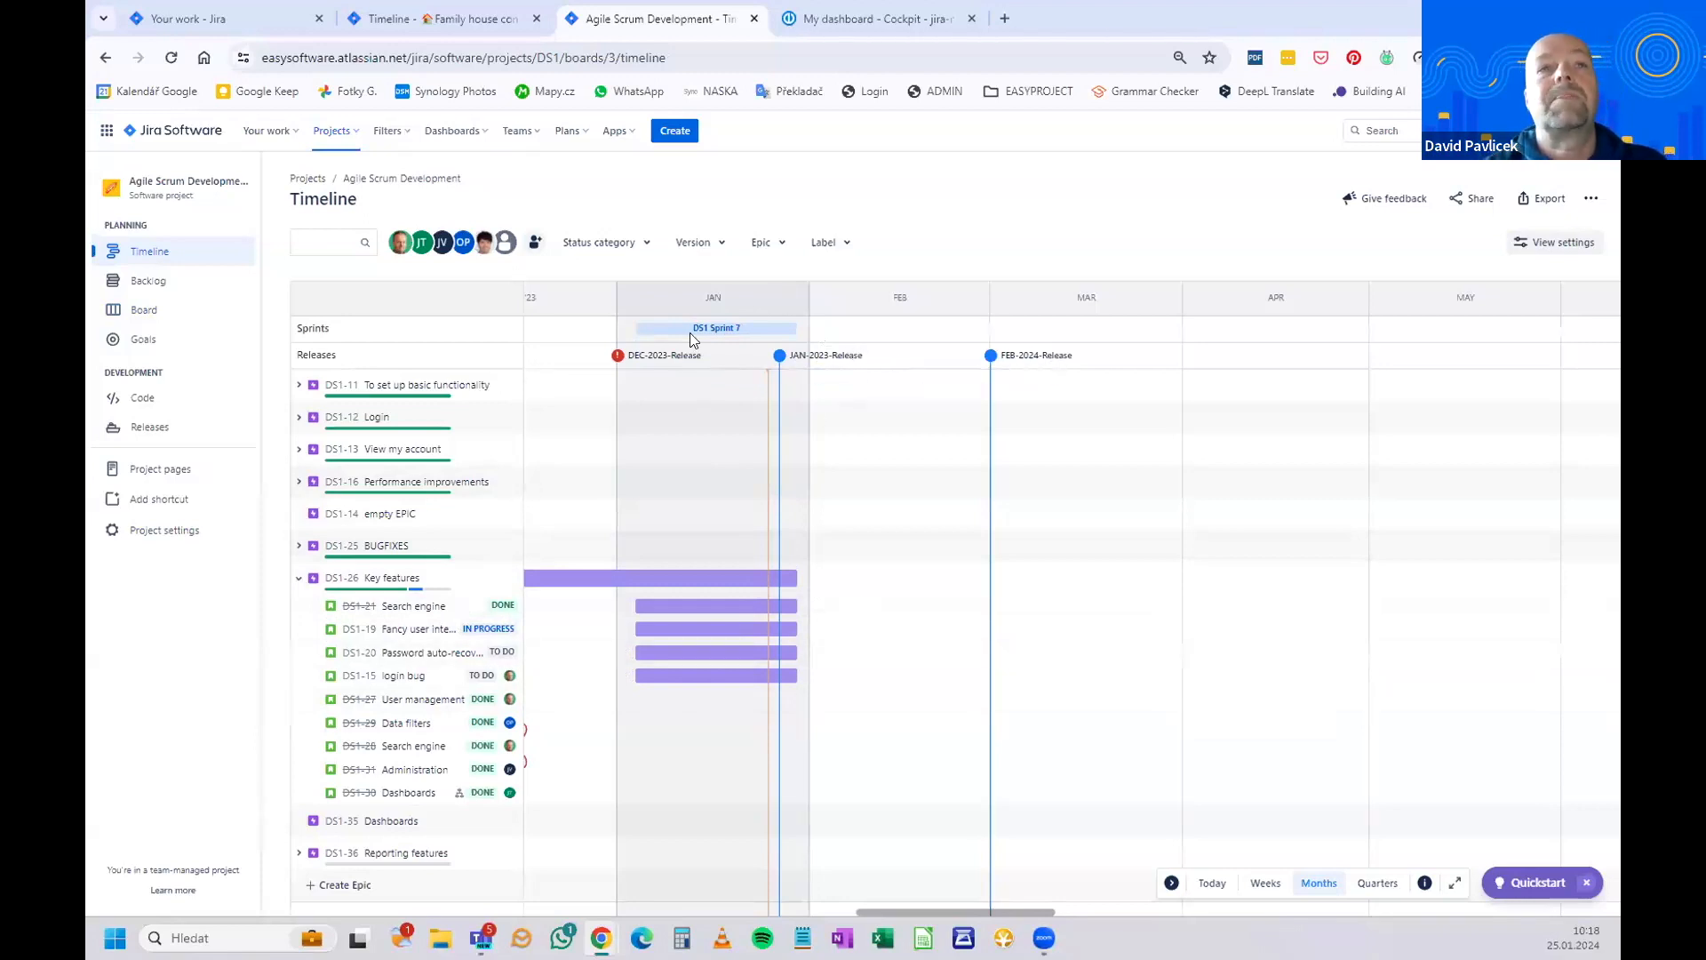
left_click(181, 291)
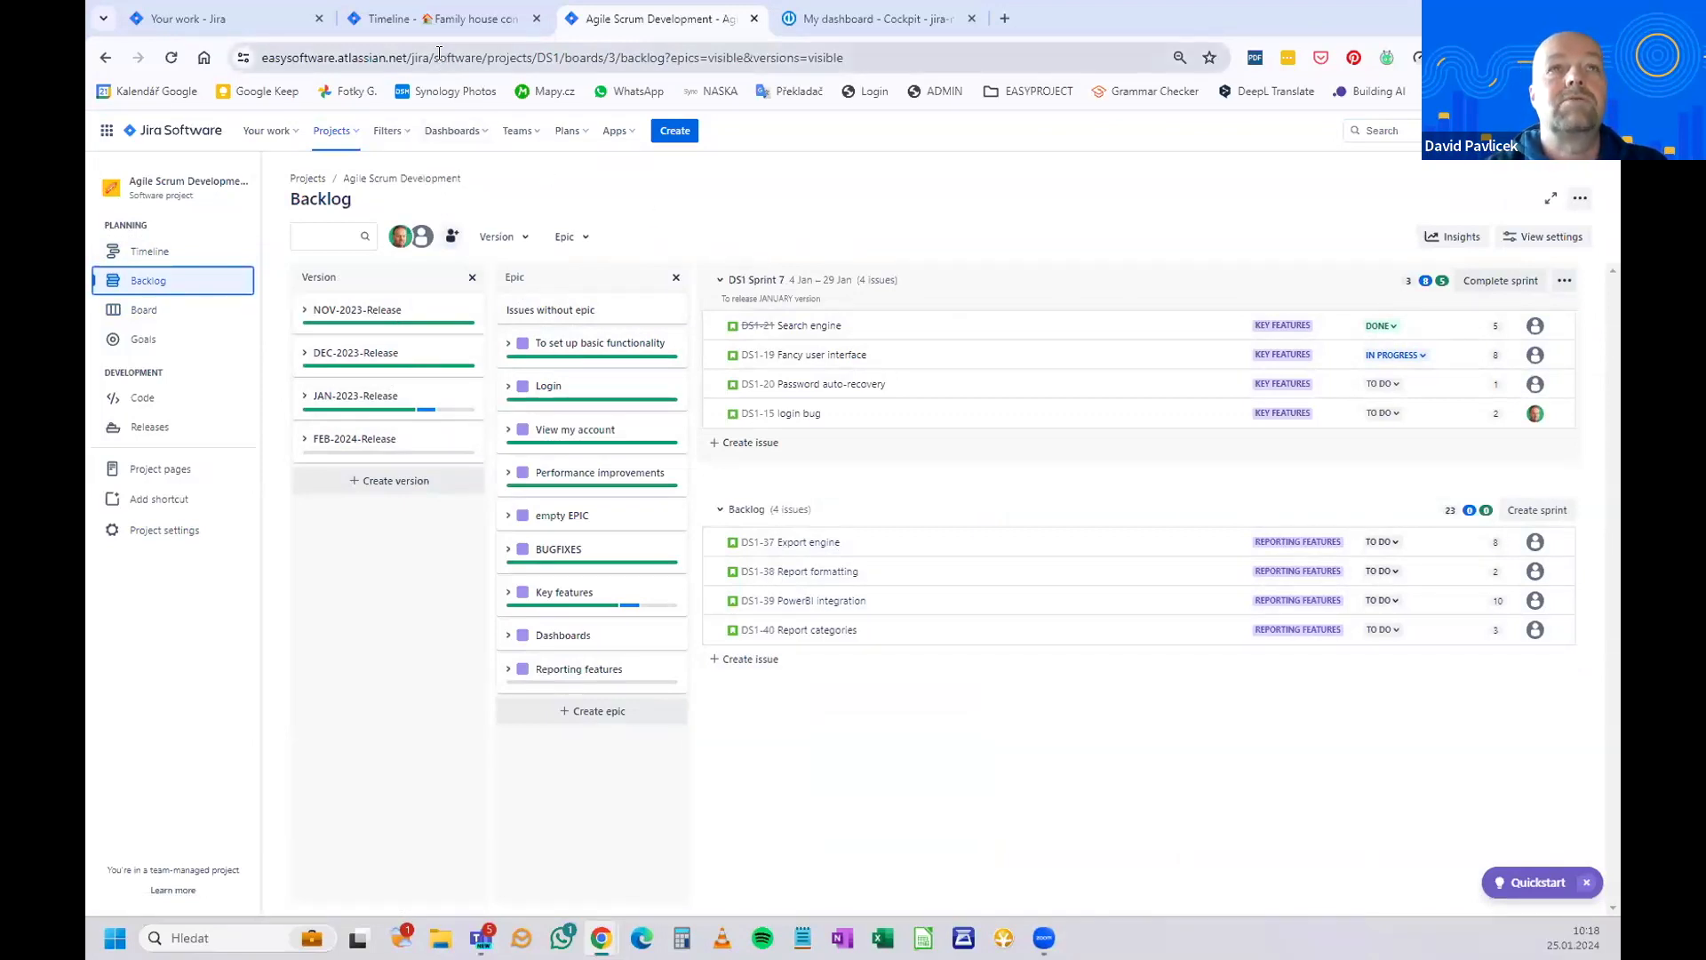
Expand the Envelope and Utilities items on the Family house construction timeline to view their subtasks.
left_click(464, 27)
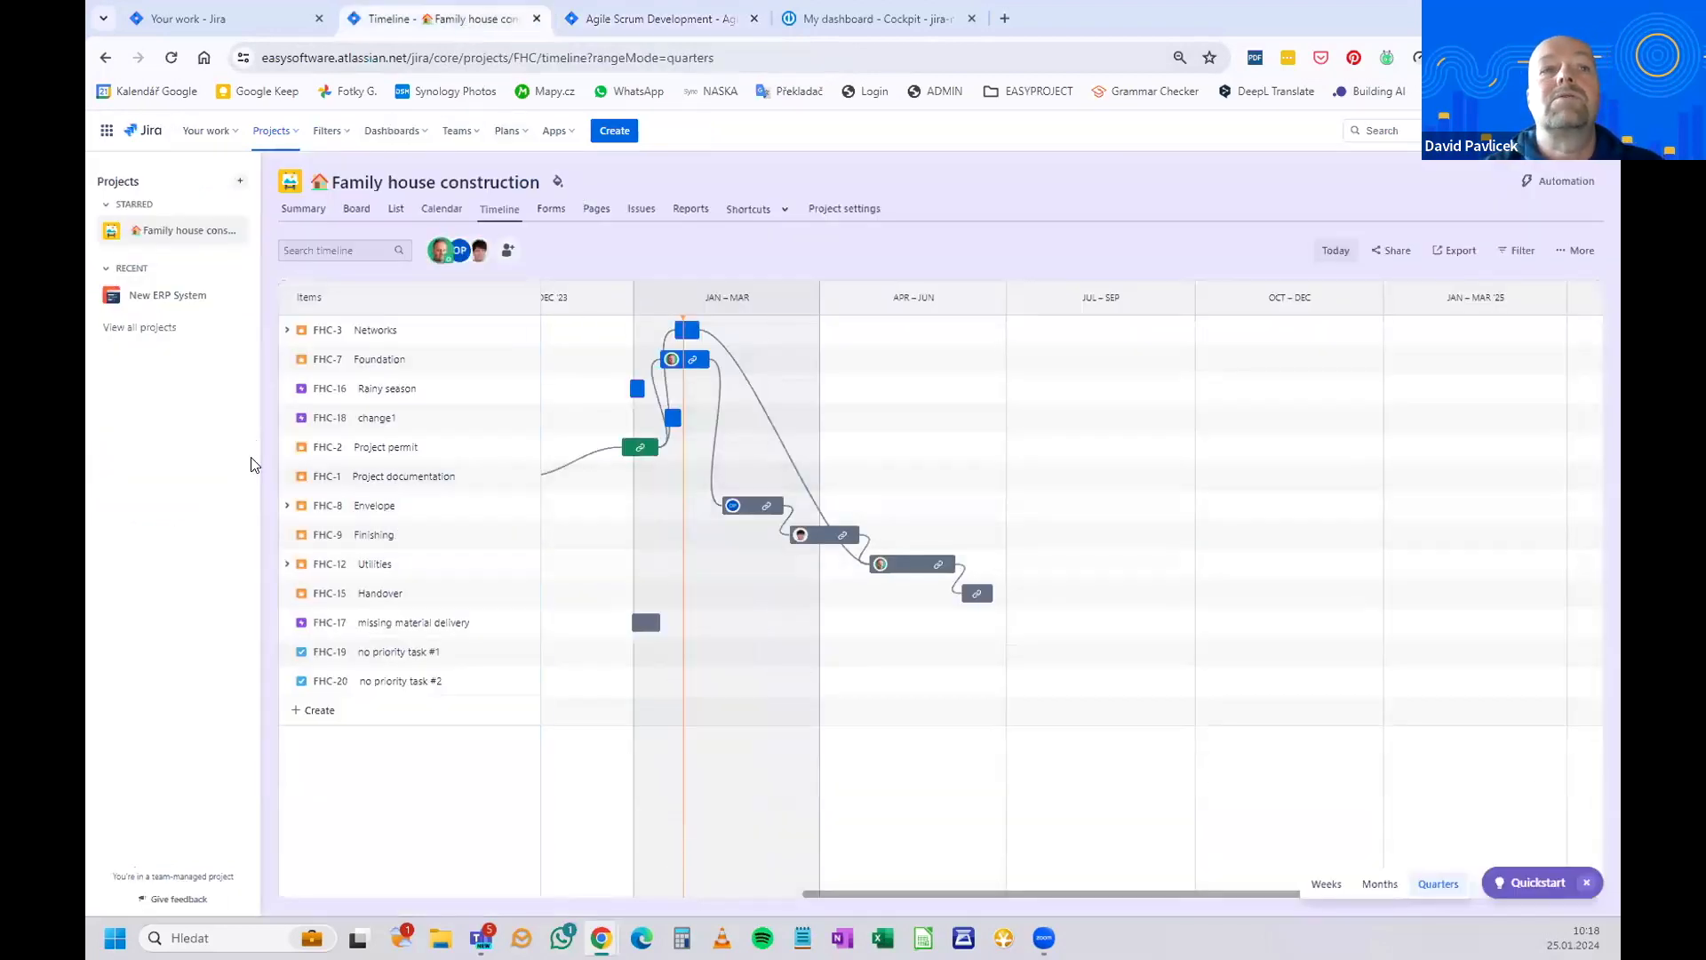
left_click(287, 505)
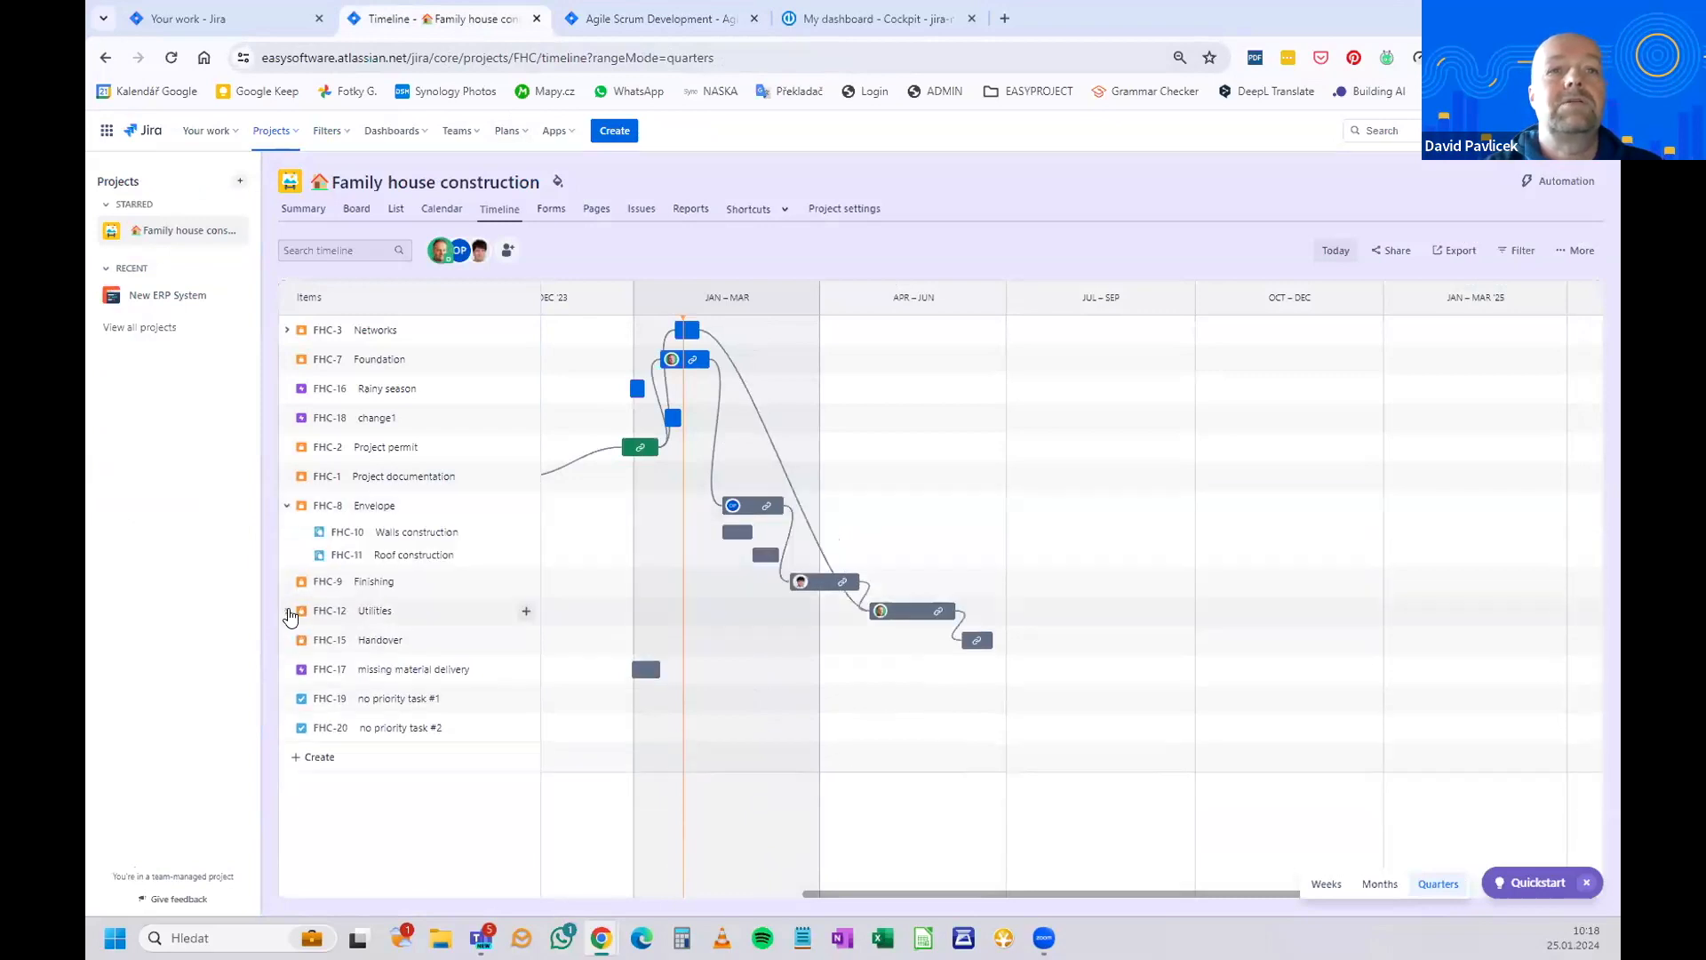
left_click(285, 611)
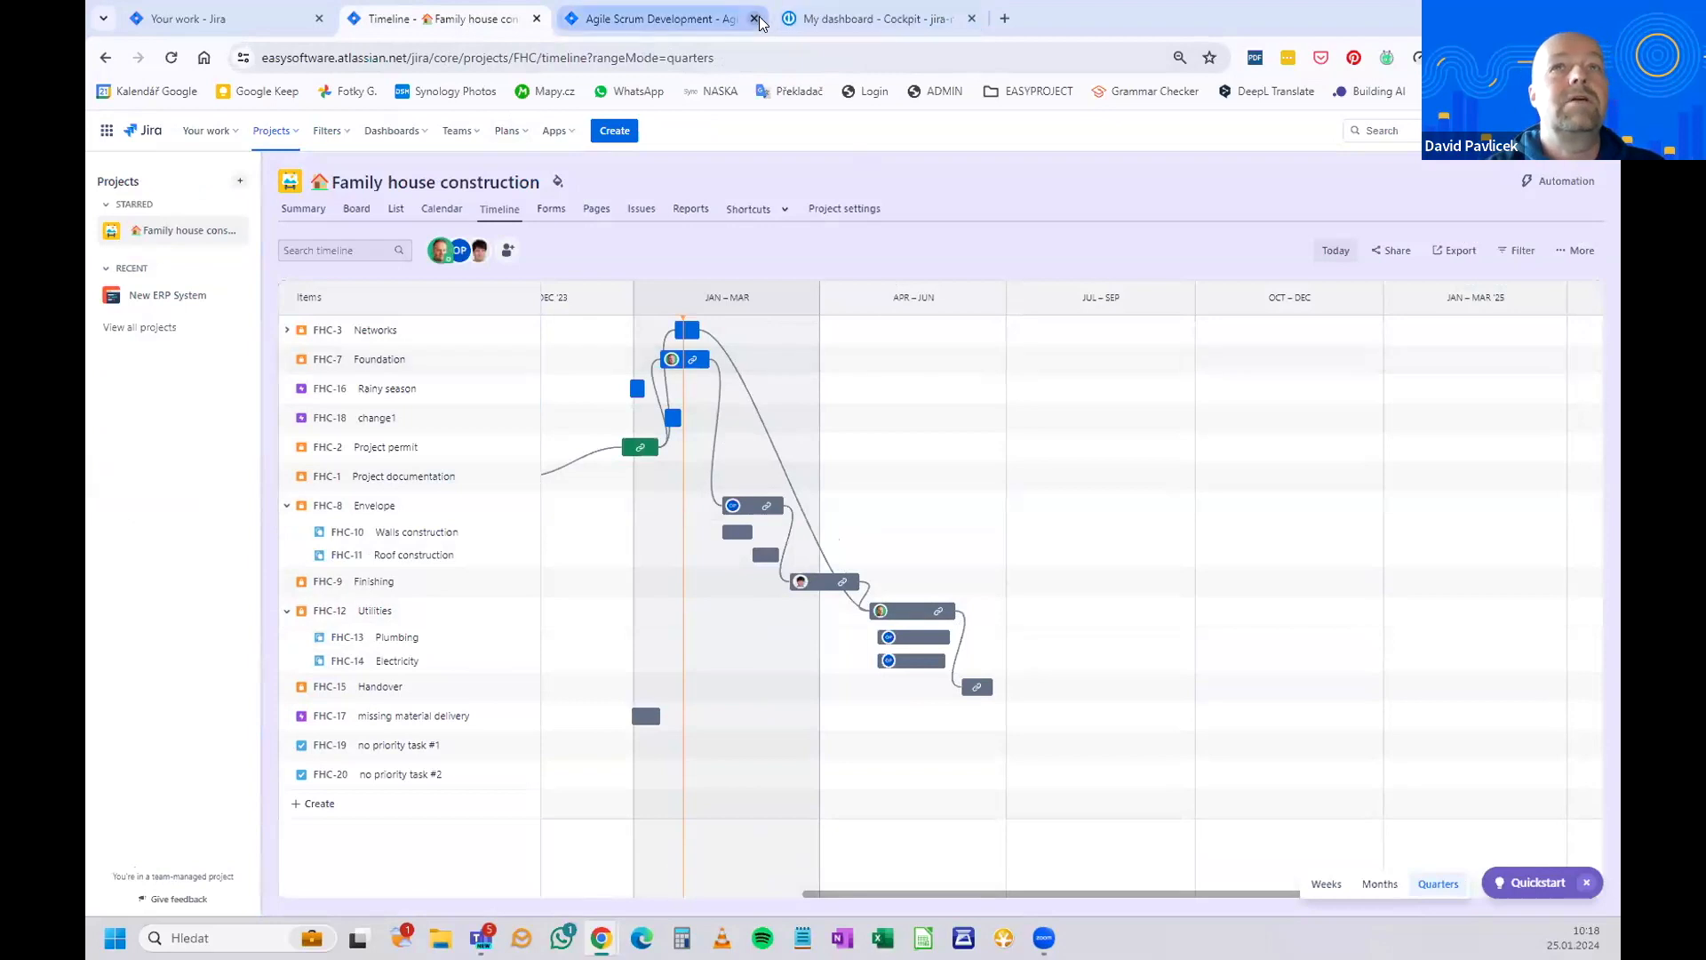
Switch to Easy Redmine and check the task list and the milestones list for existing data.
left_click(831, 20)
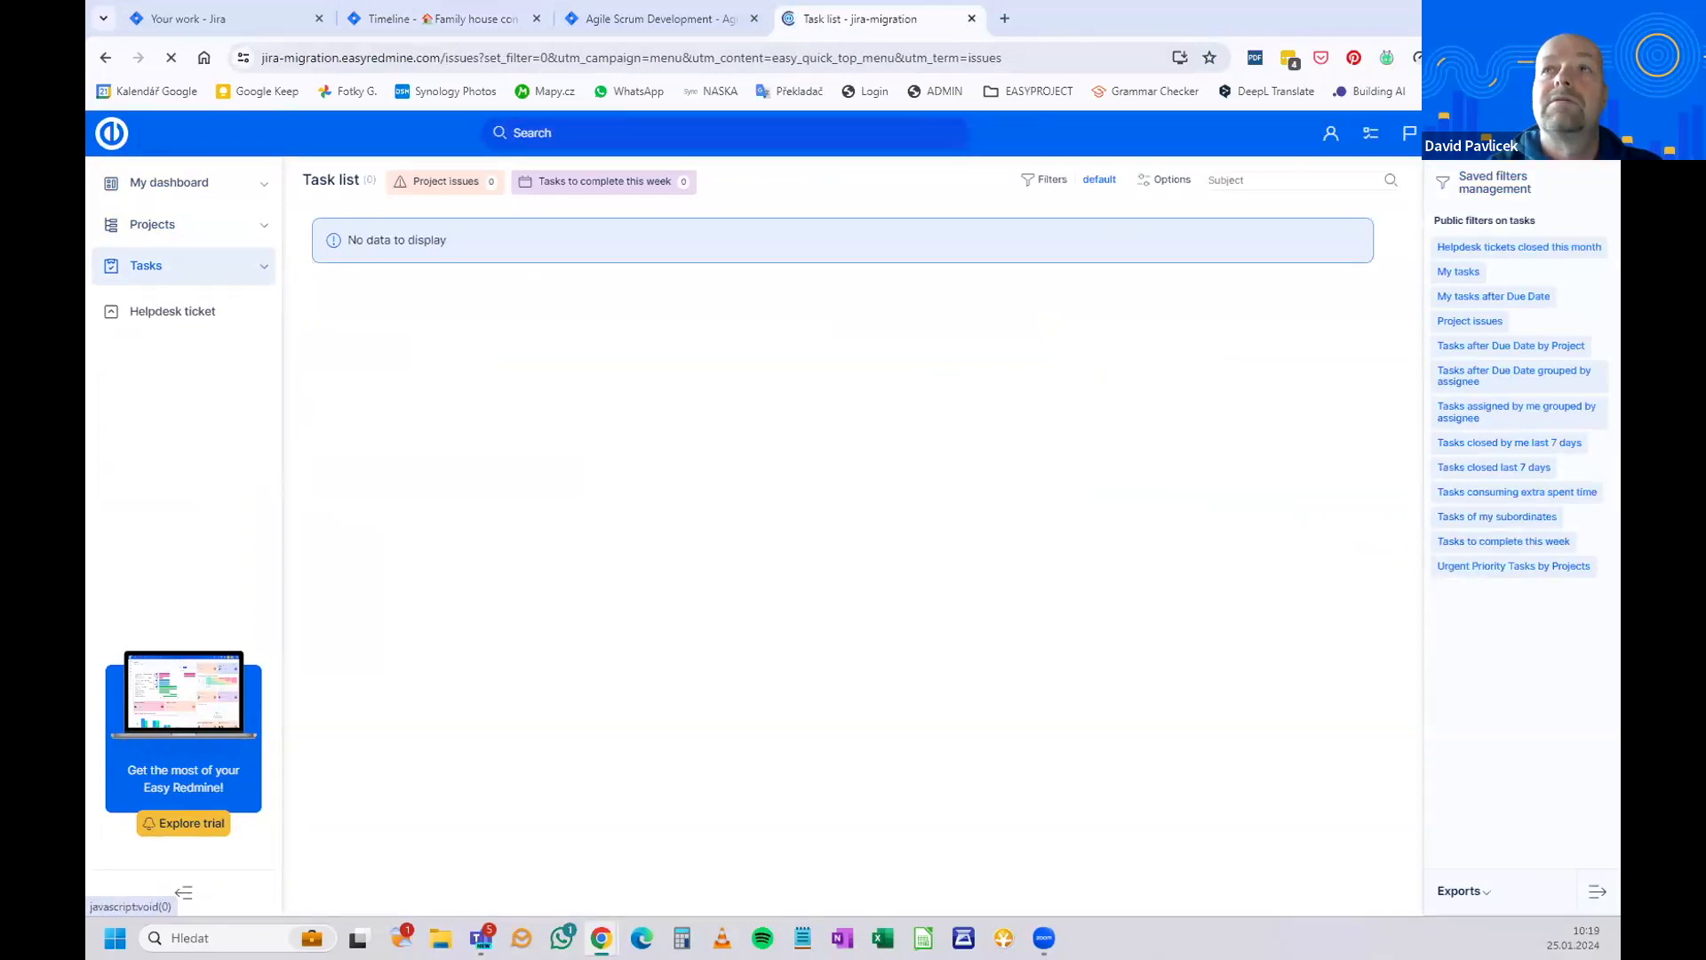
left_click(1370, 132)
left_click(1466, 318)
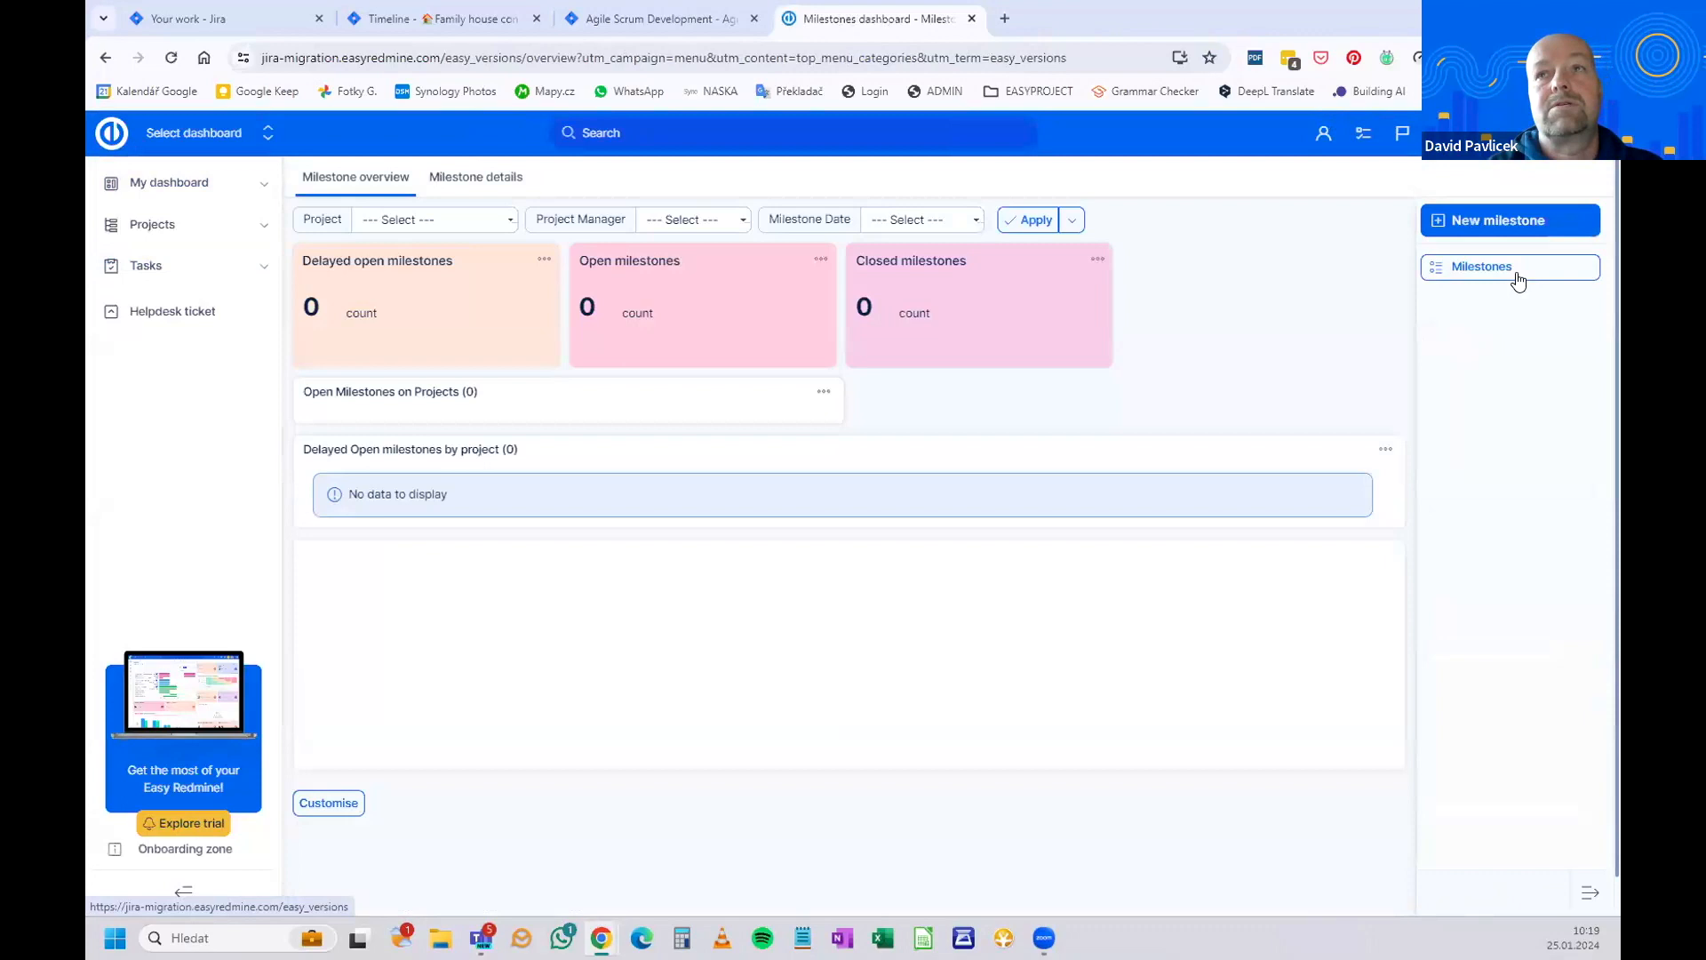
left_click(1482, 281)
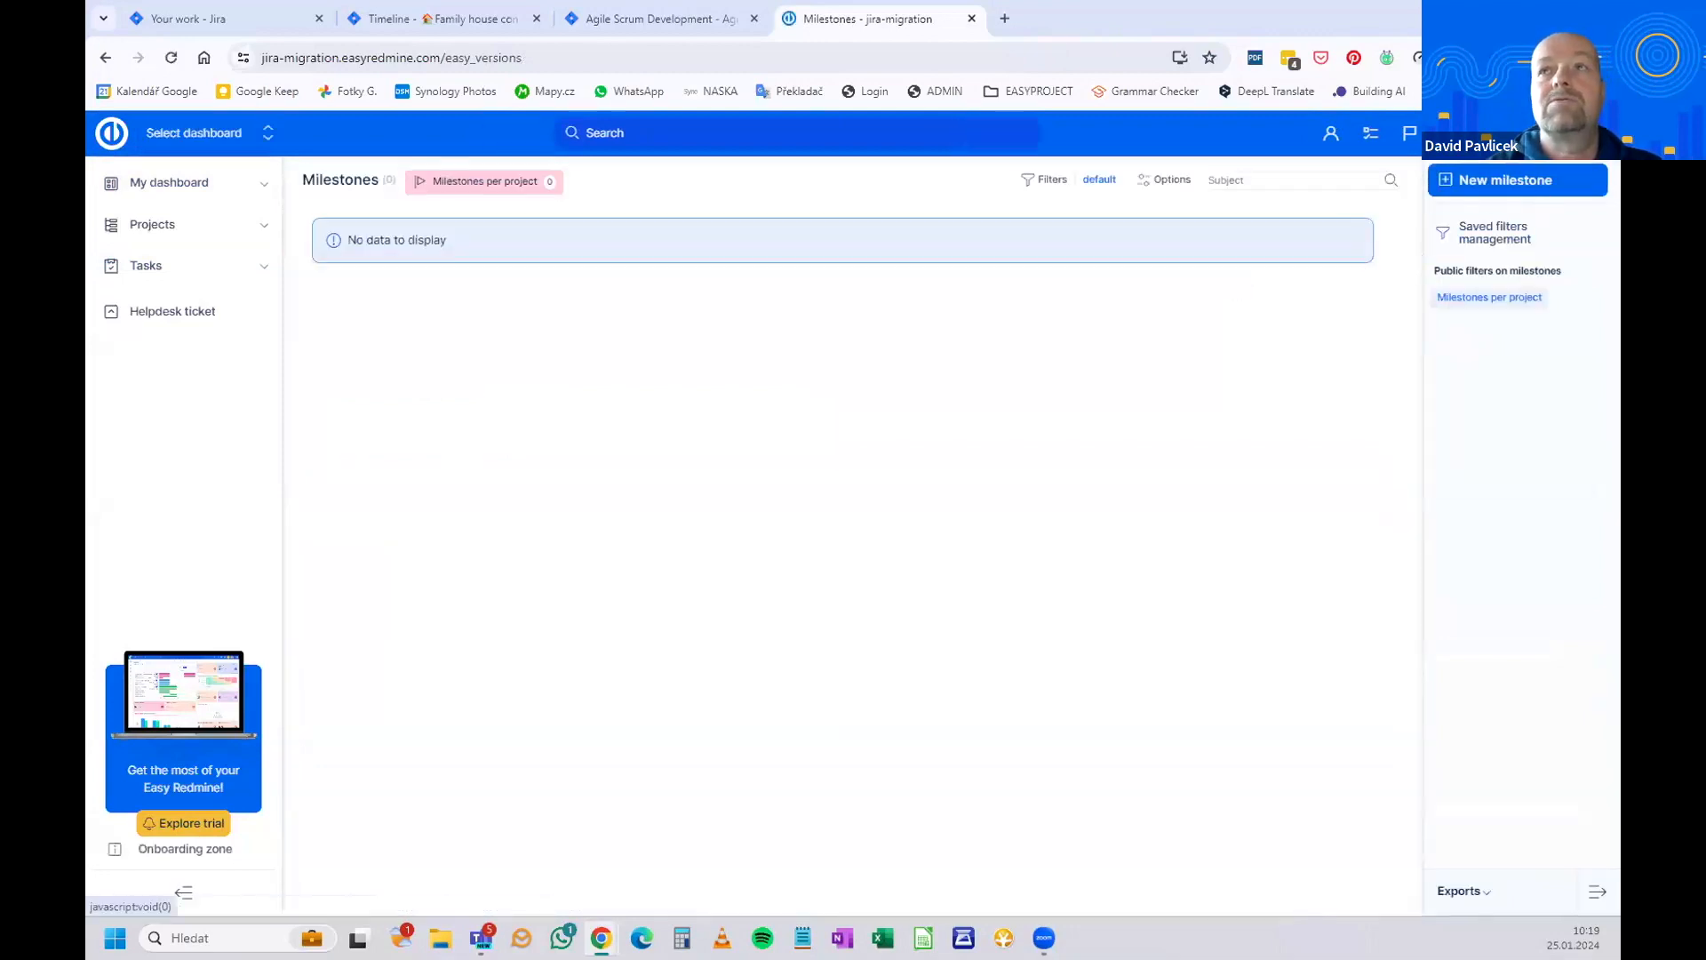
Open the users list and expand the Project Manager group to inspect its accounts.
left_click(1597, 133)
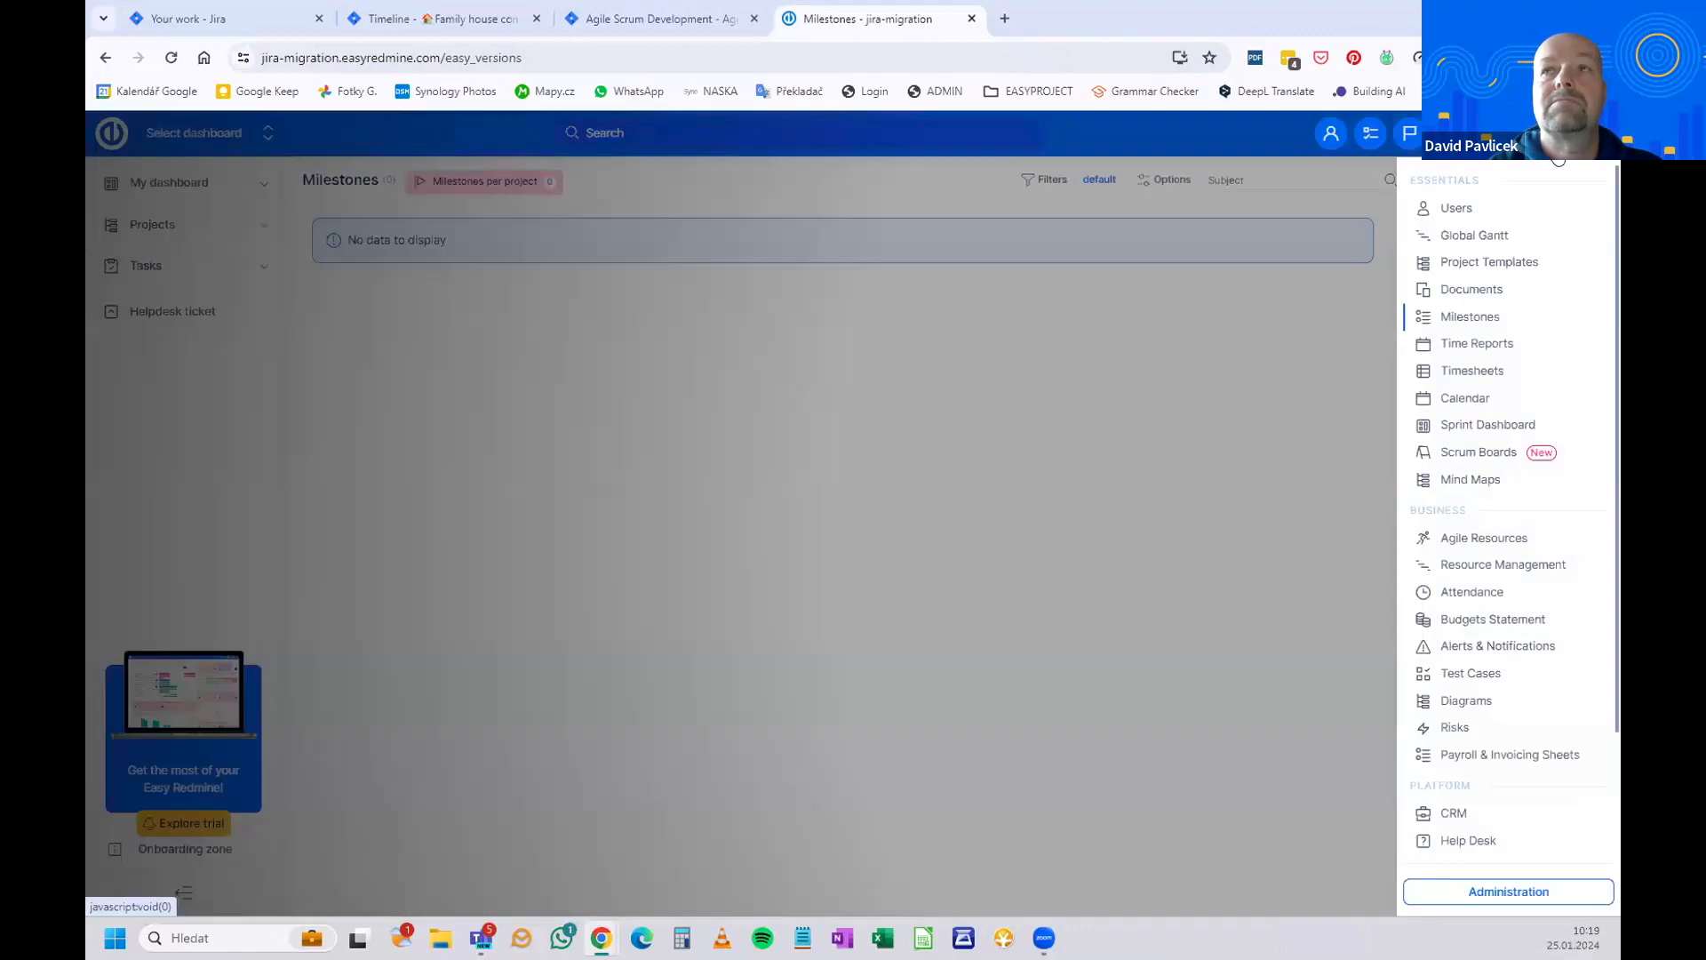
left_click(1460, 210)
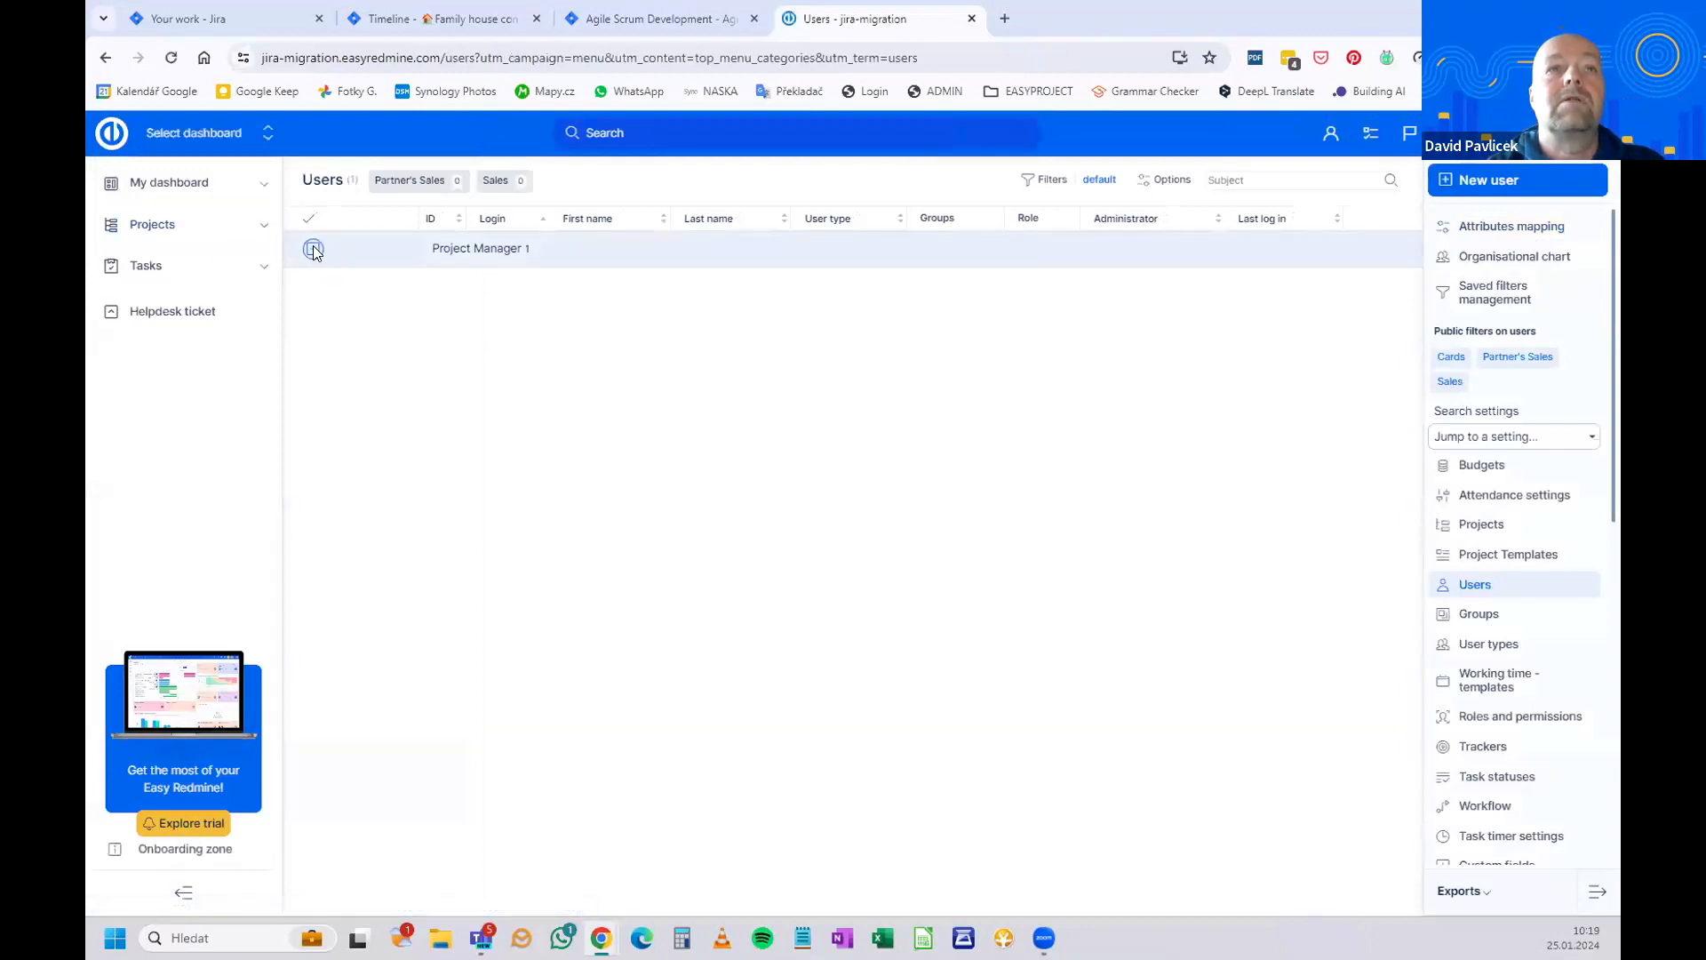
left_click(506, 252)
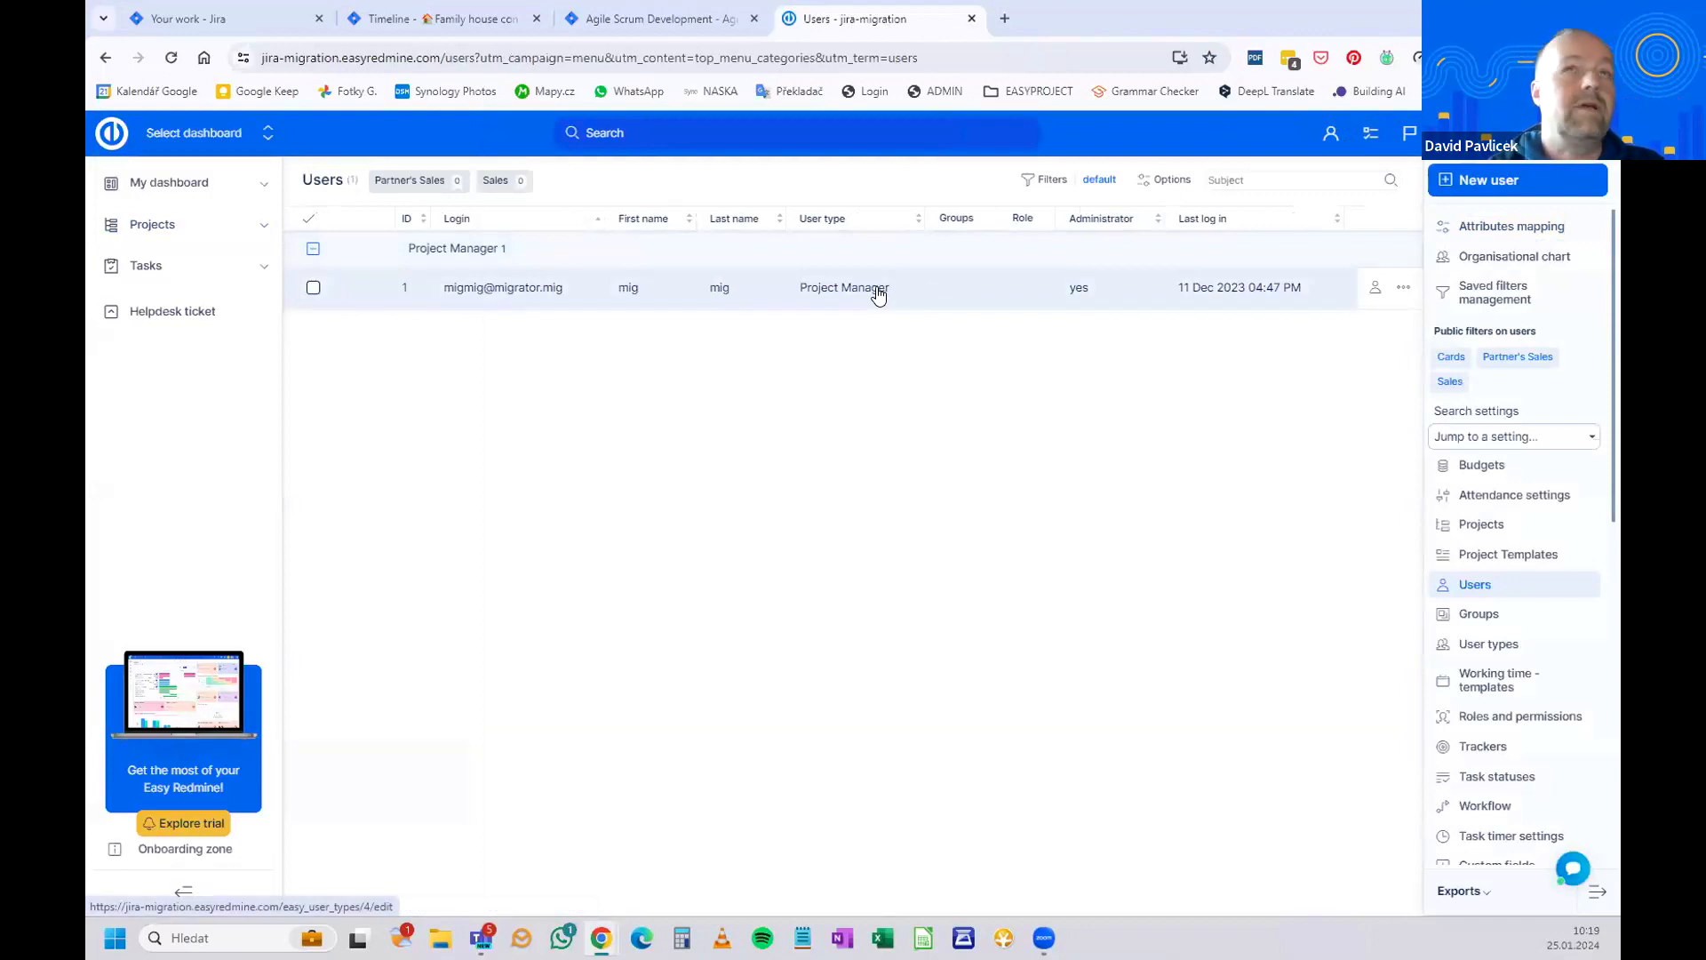
Switch to Jira and open the Backup manager in the system settings.
left_click(253, 17)
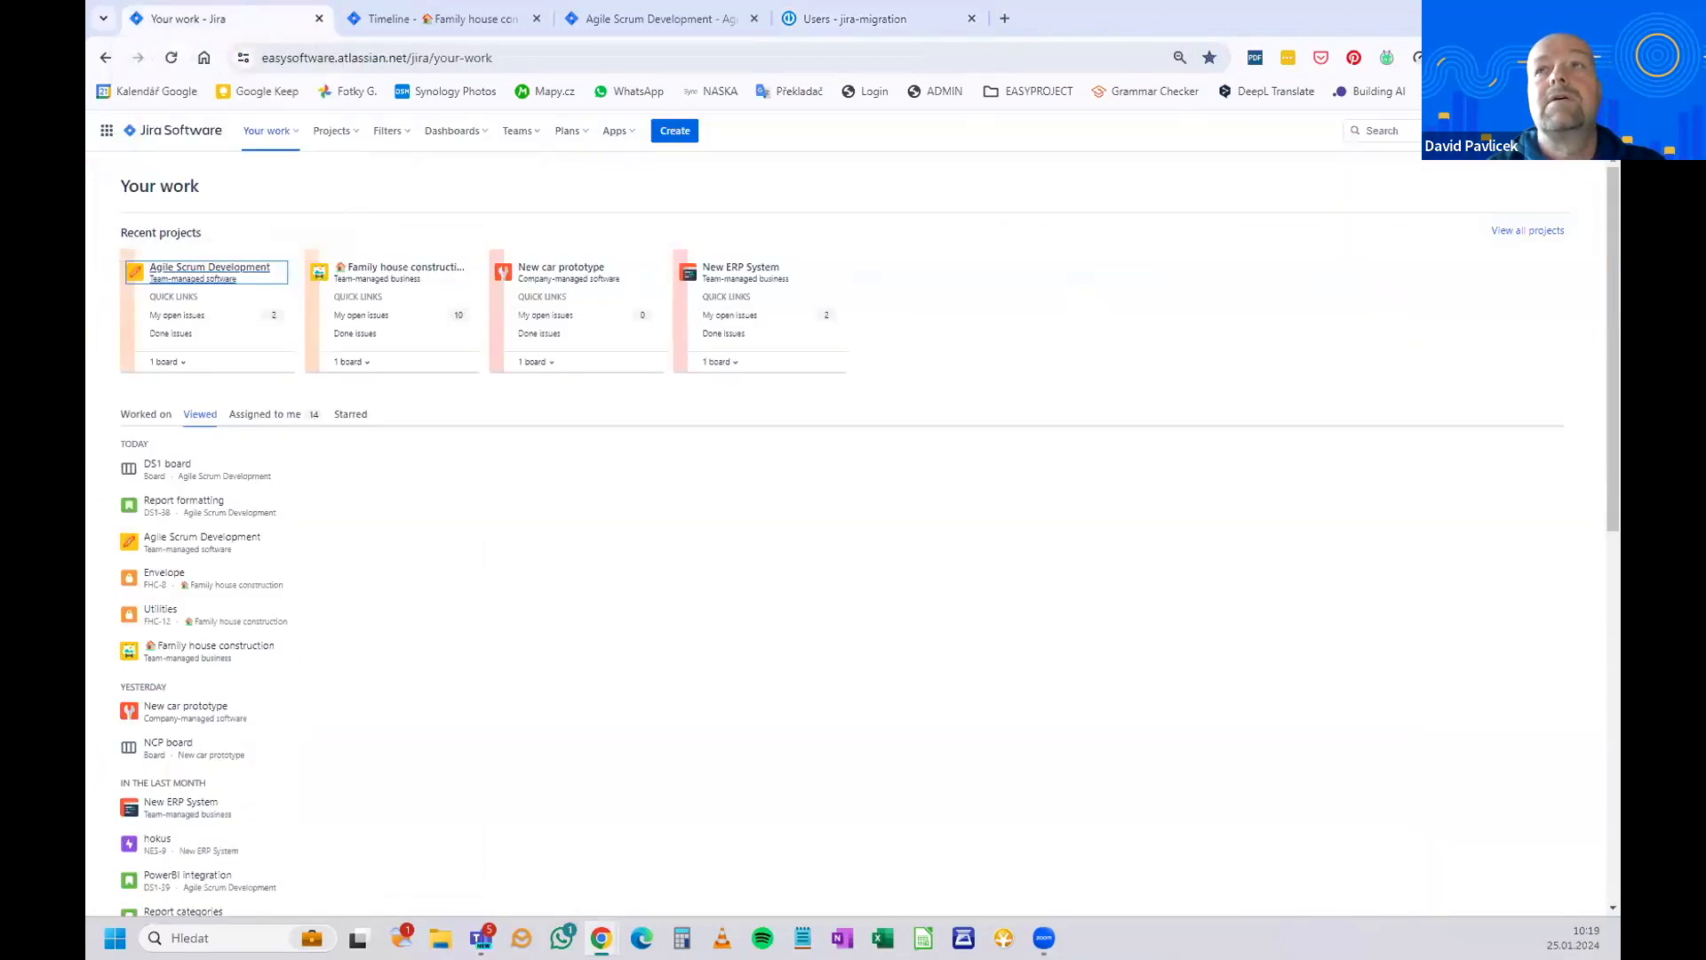
left_click(1561, 130)
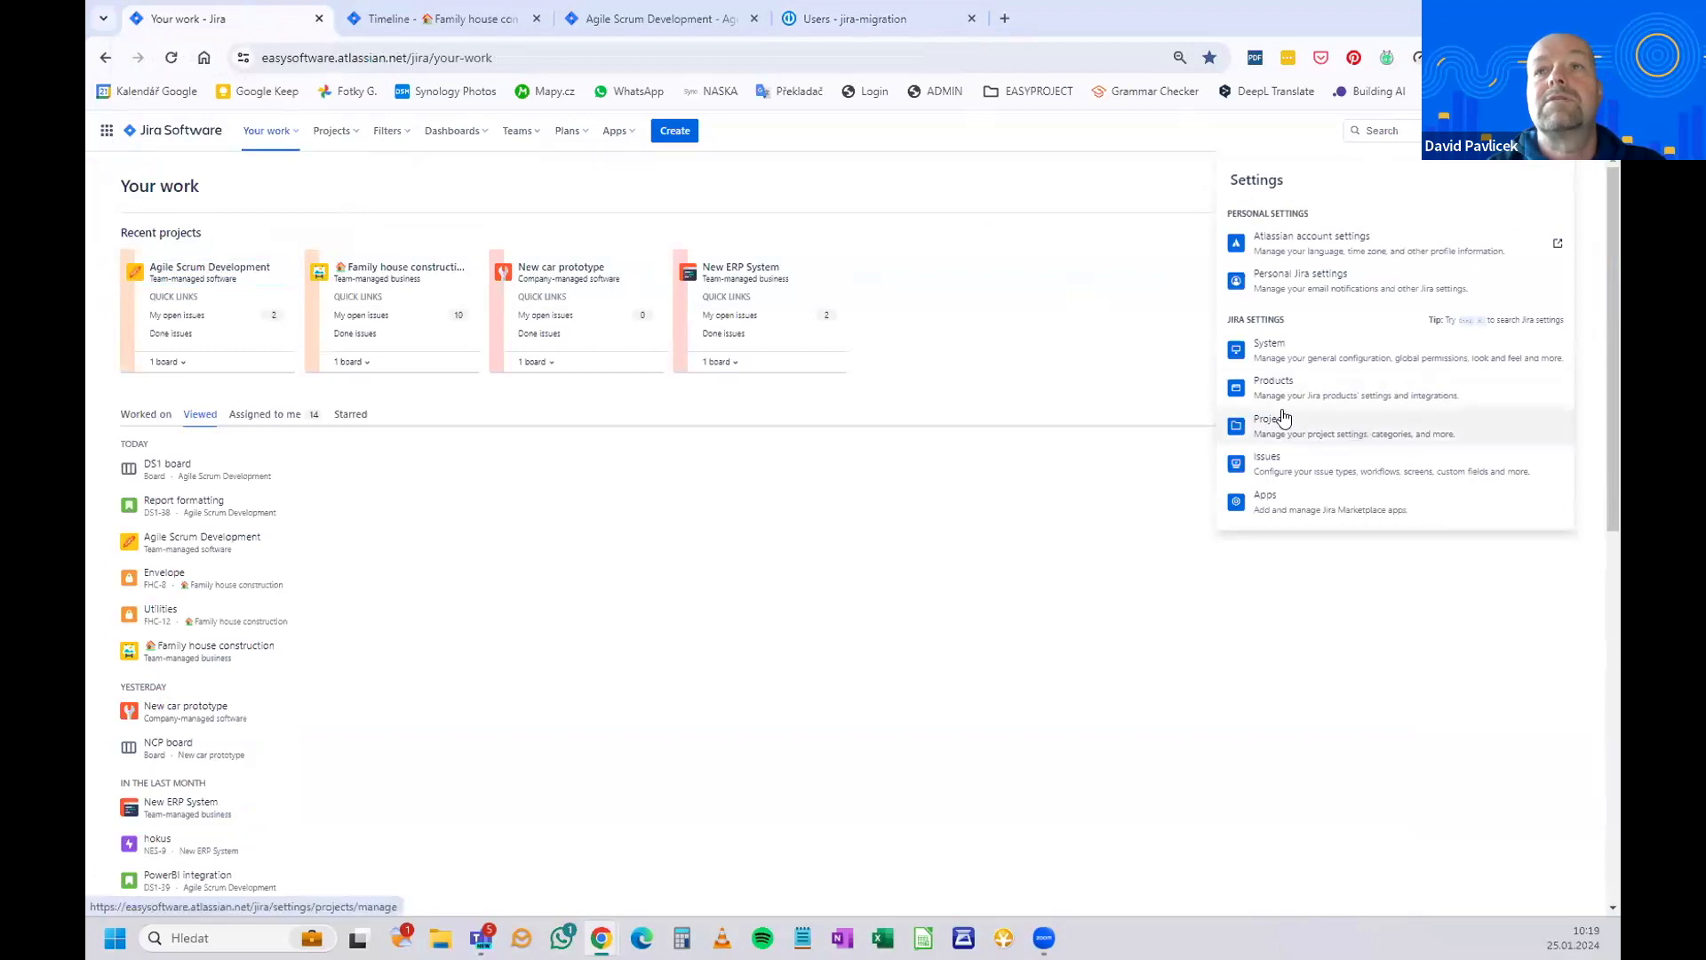
left_click(1293, 358)
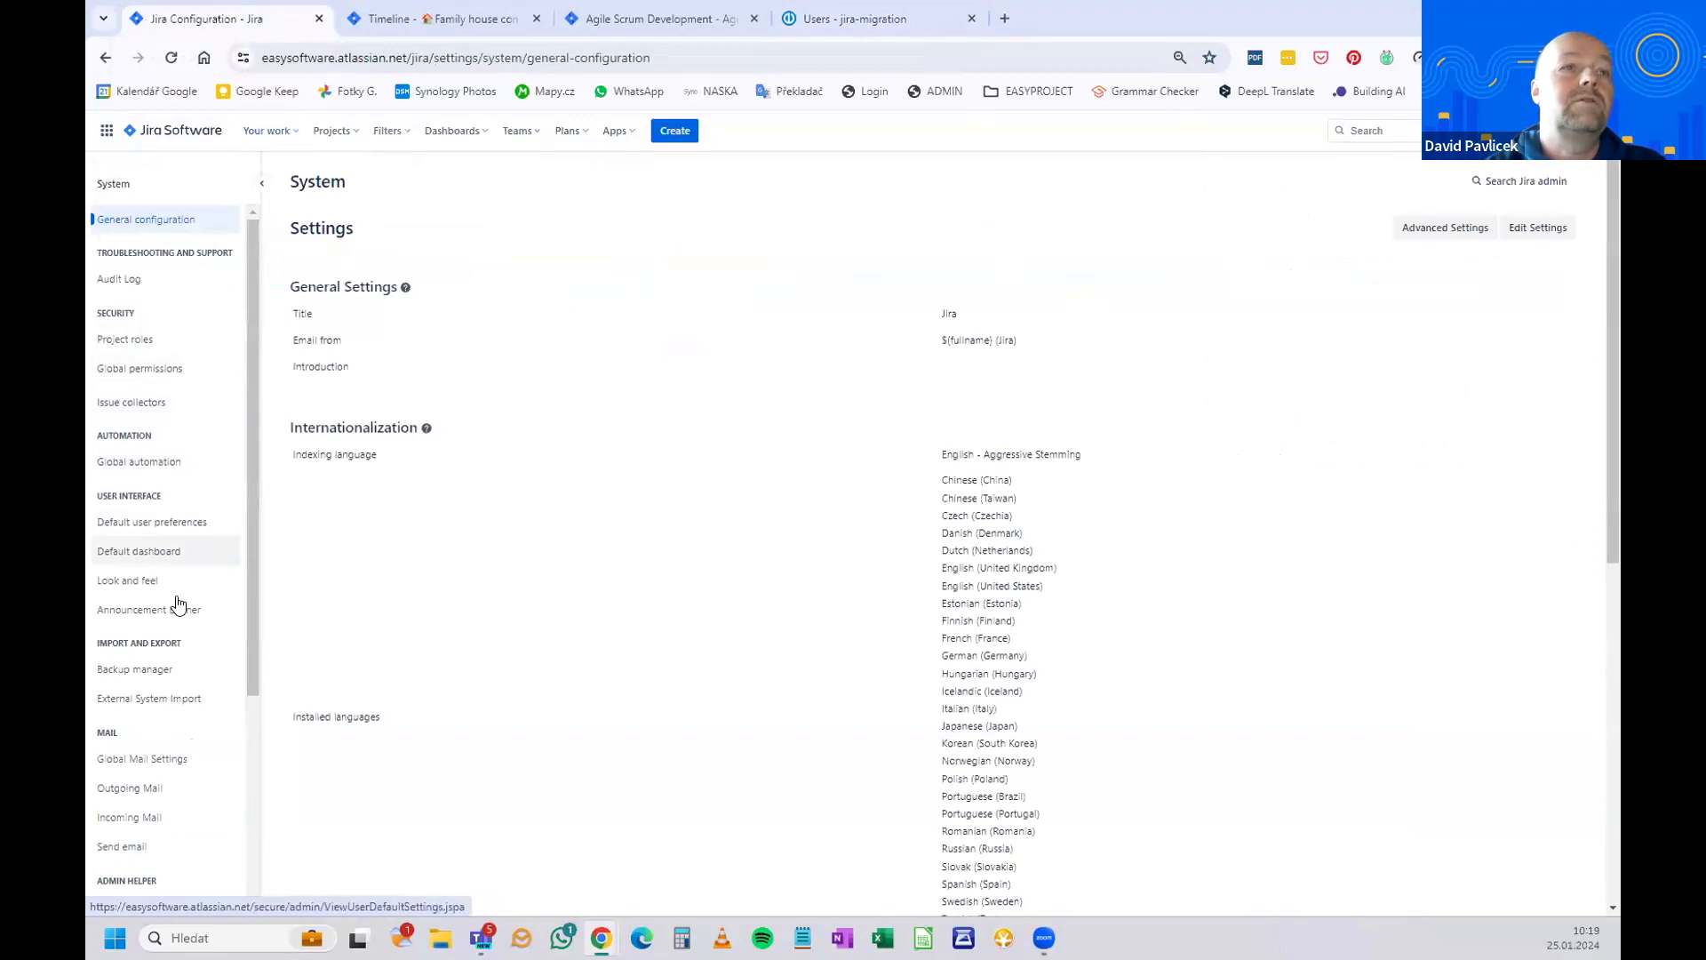
left_click(136, 671)
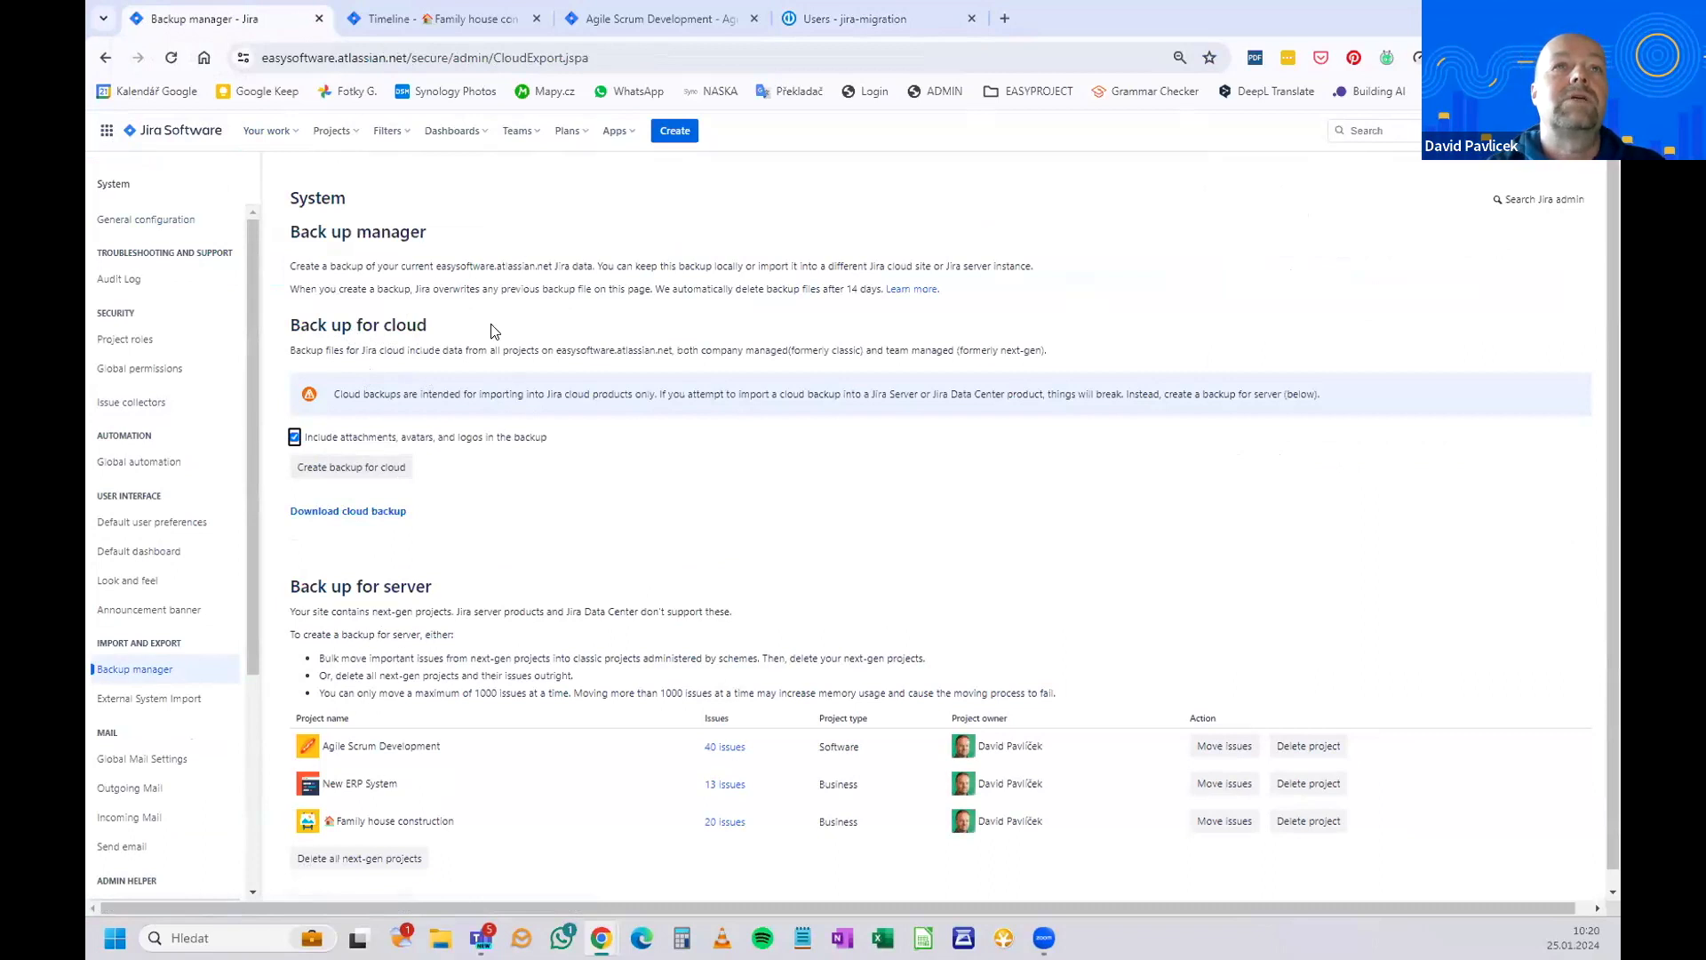
Switch to Easy Redmine and open the Easy Jira migrator from the advanced import options.
left_click(861, 15)
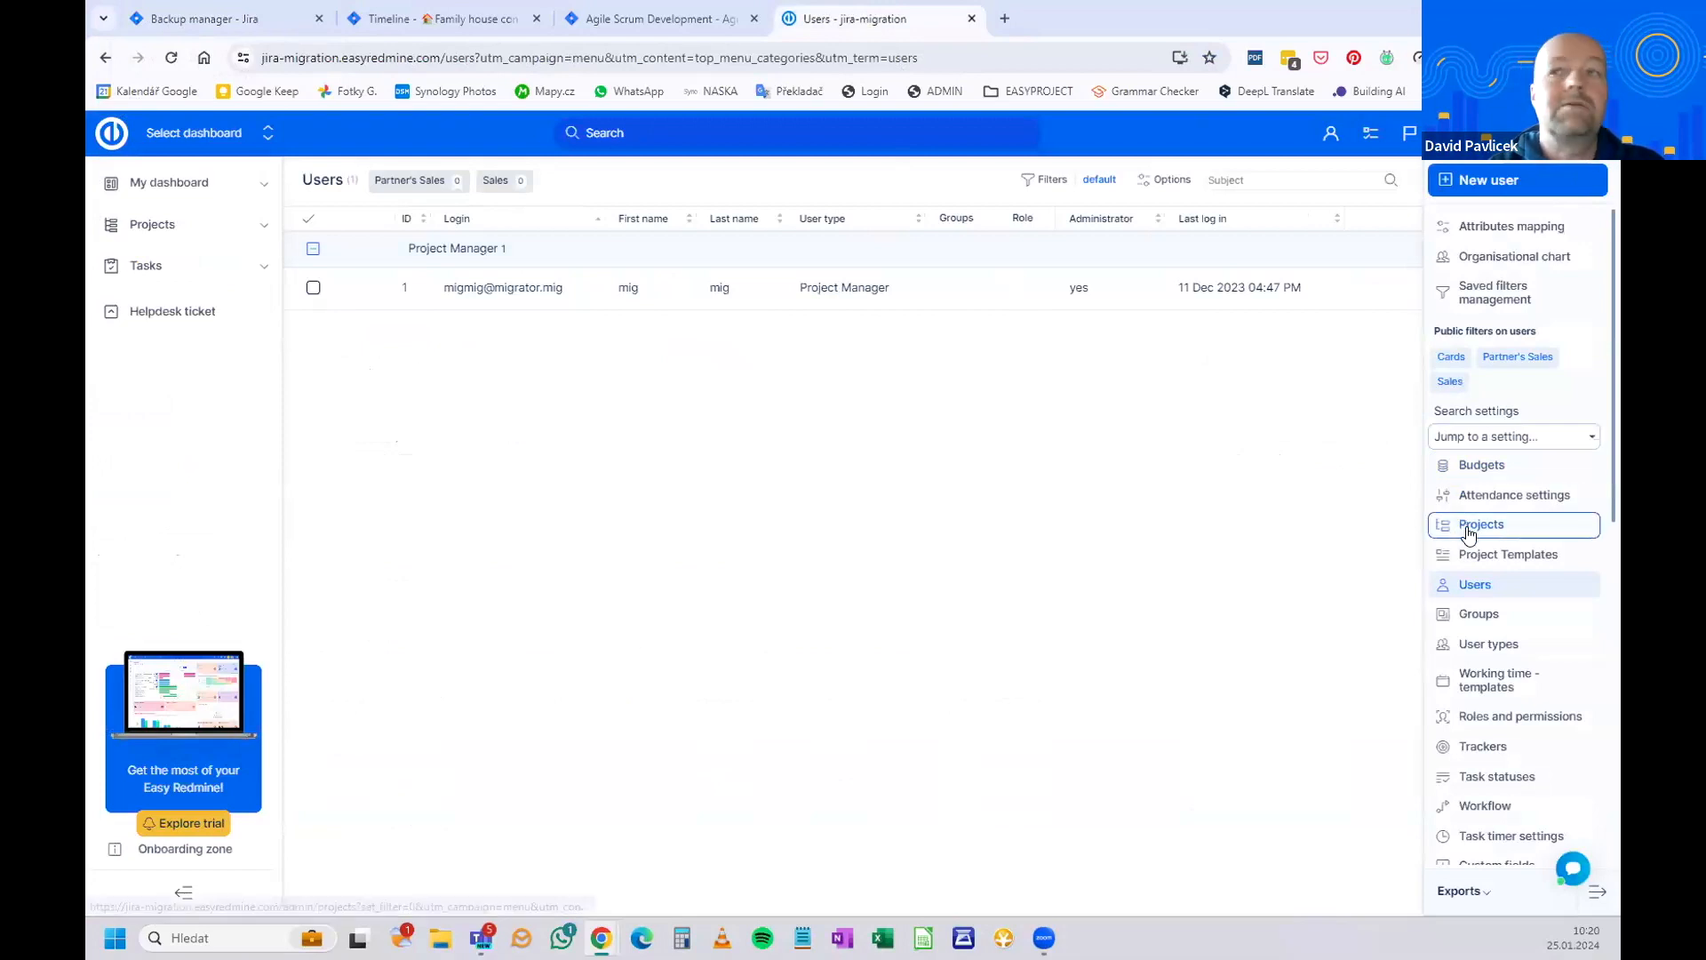
scroll(1474, 529, "down", 7)
left_click(1491, 505)
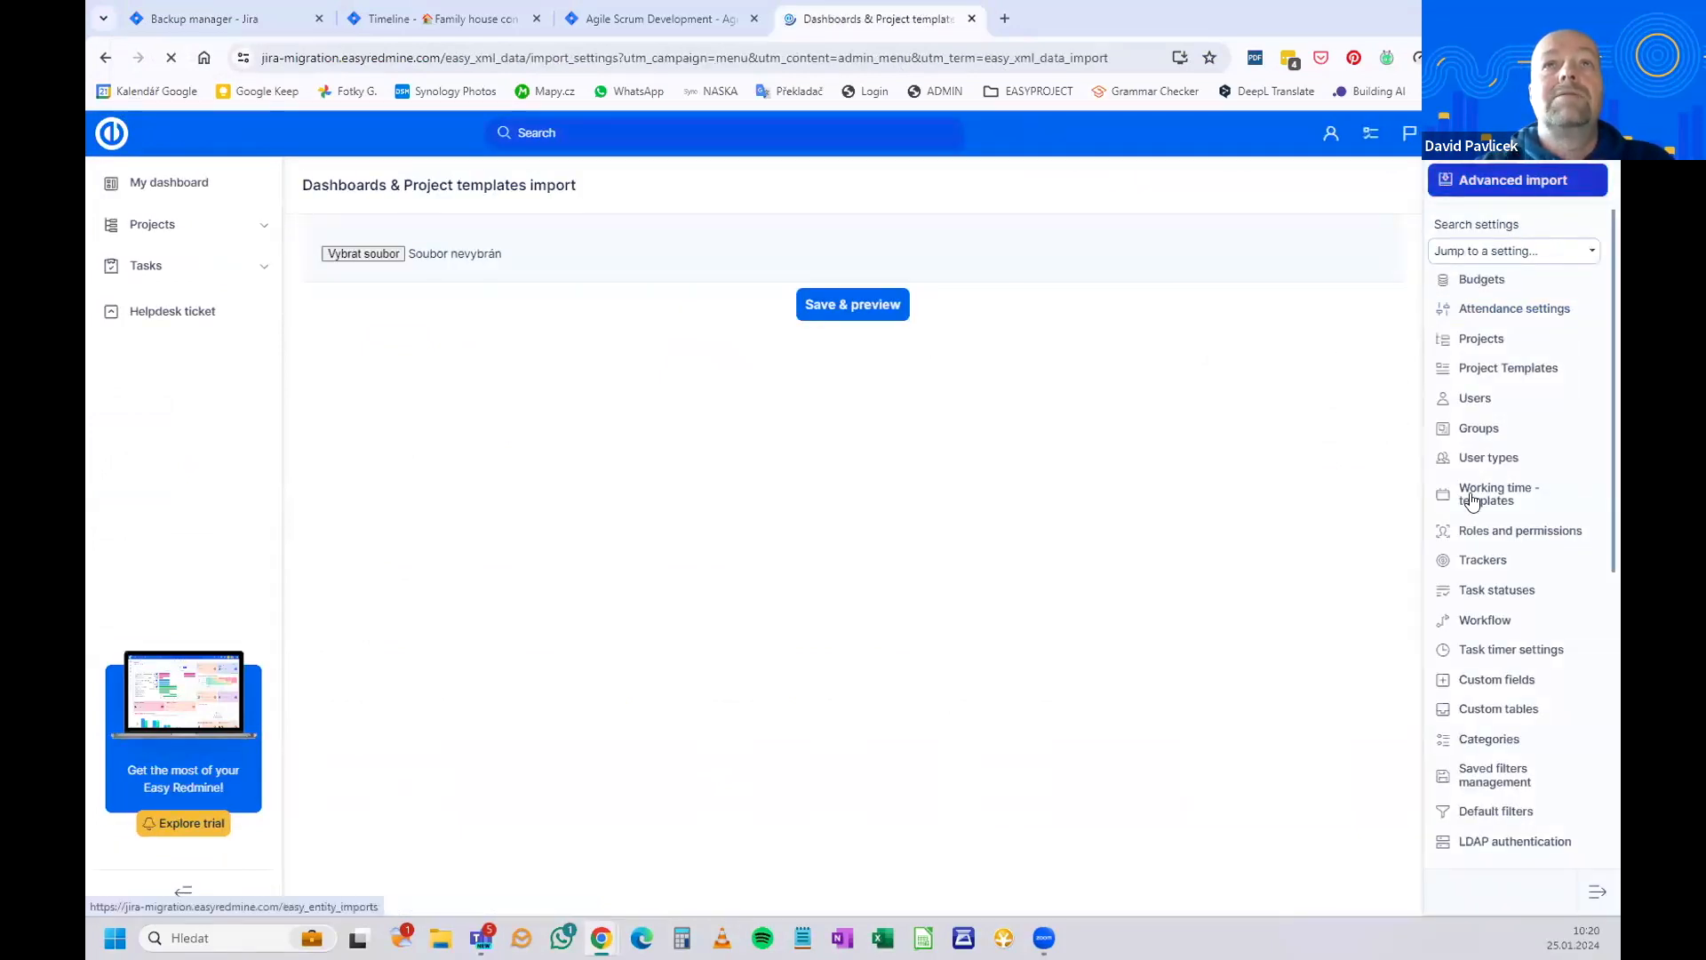
left_click(1498, 557)
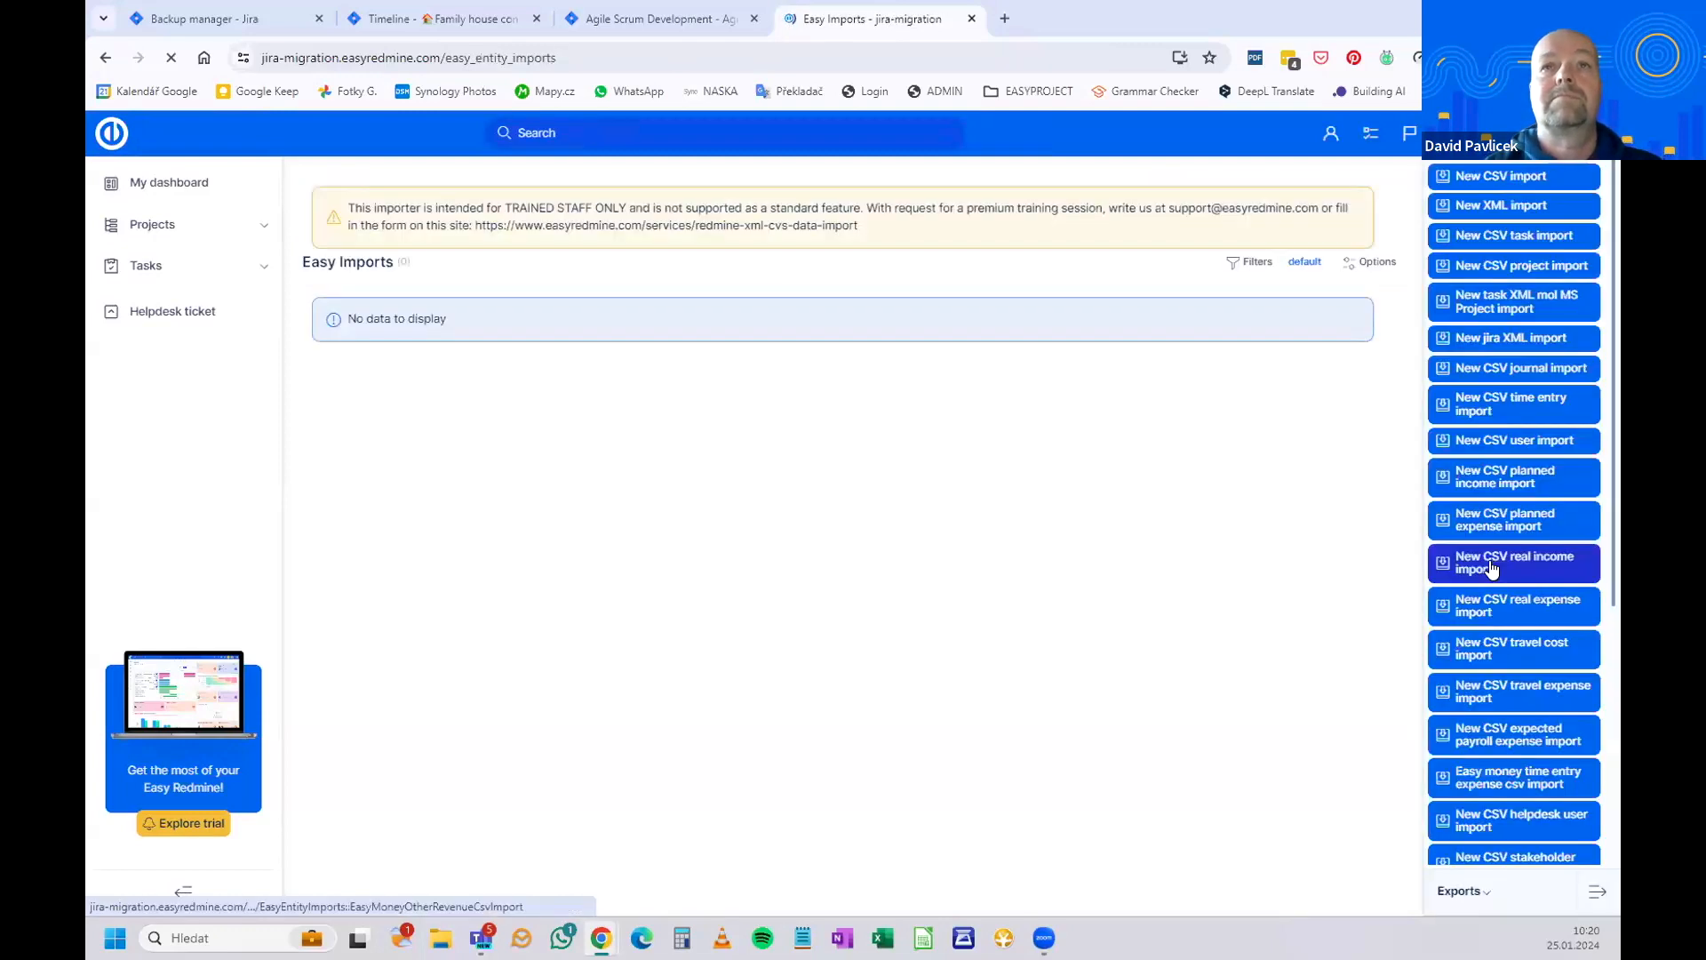
scroll(1480, 642, "down", 5)
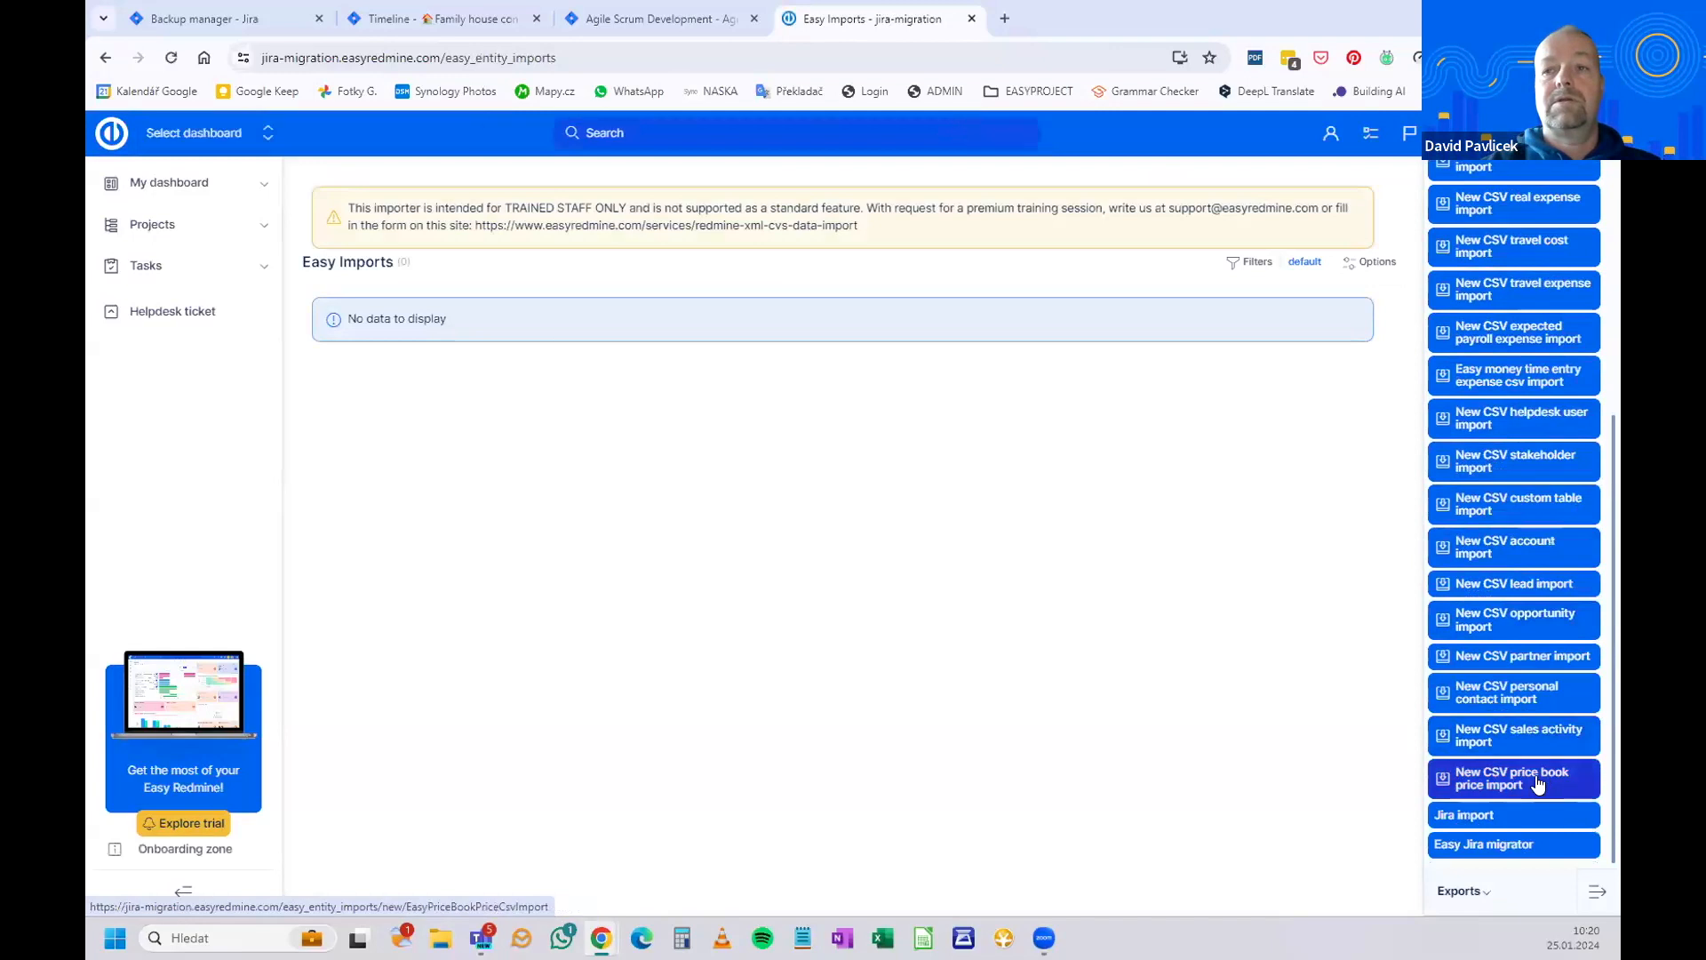
left_click(1478, 848)
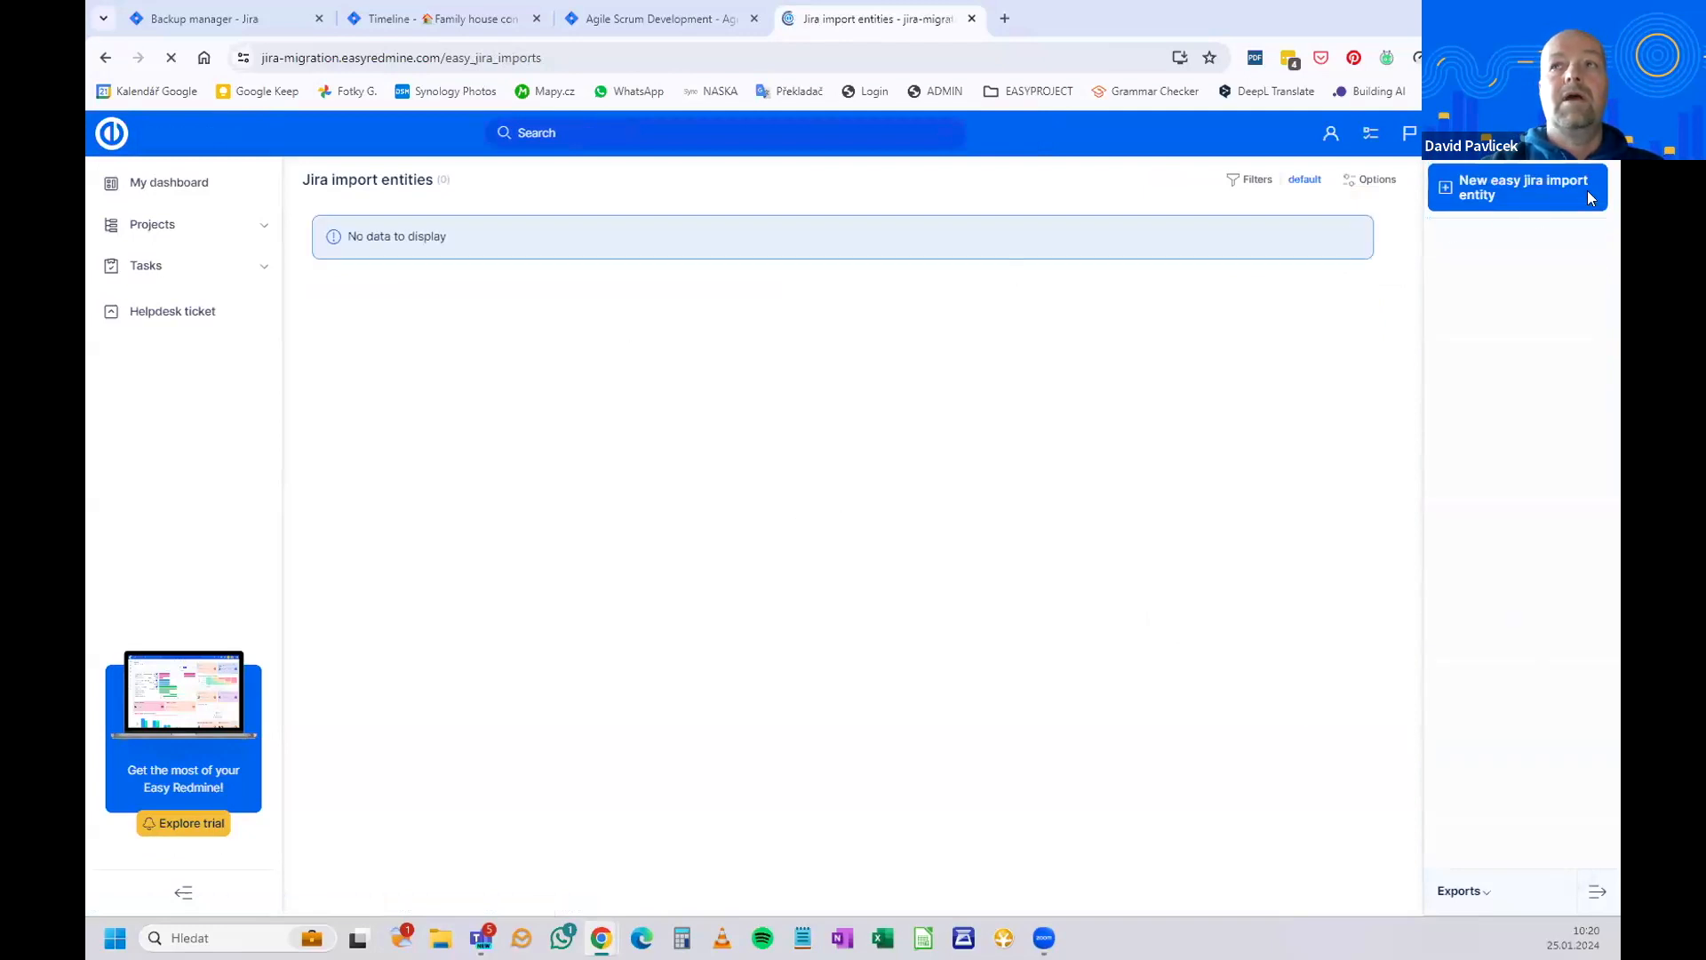
Create a new easy jira import entity and name it "My test Jira migration".
left_click(1505, 195)
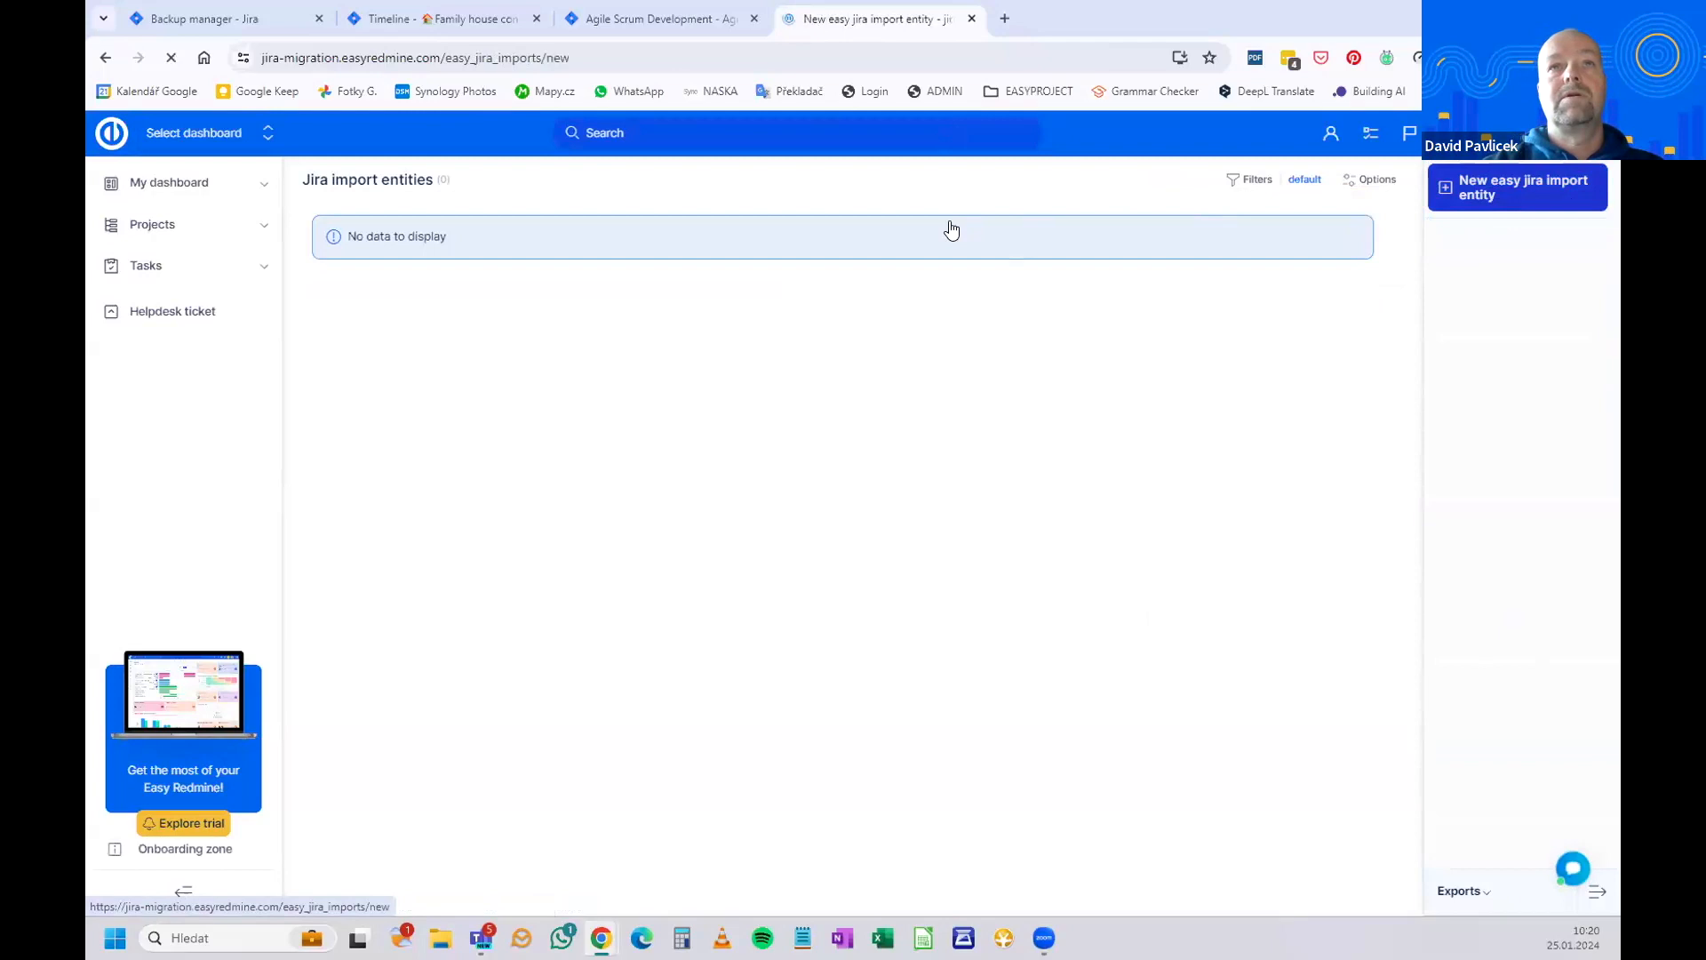
left_click(499, 255)
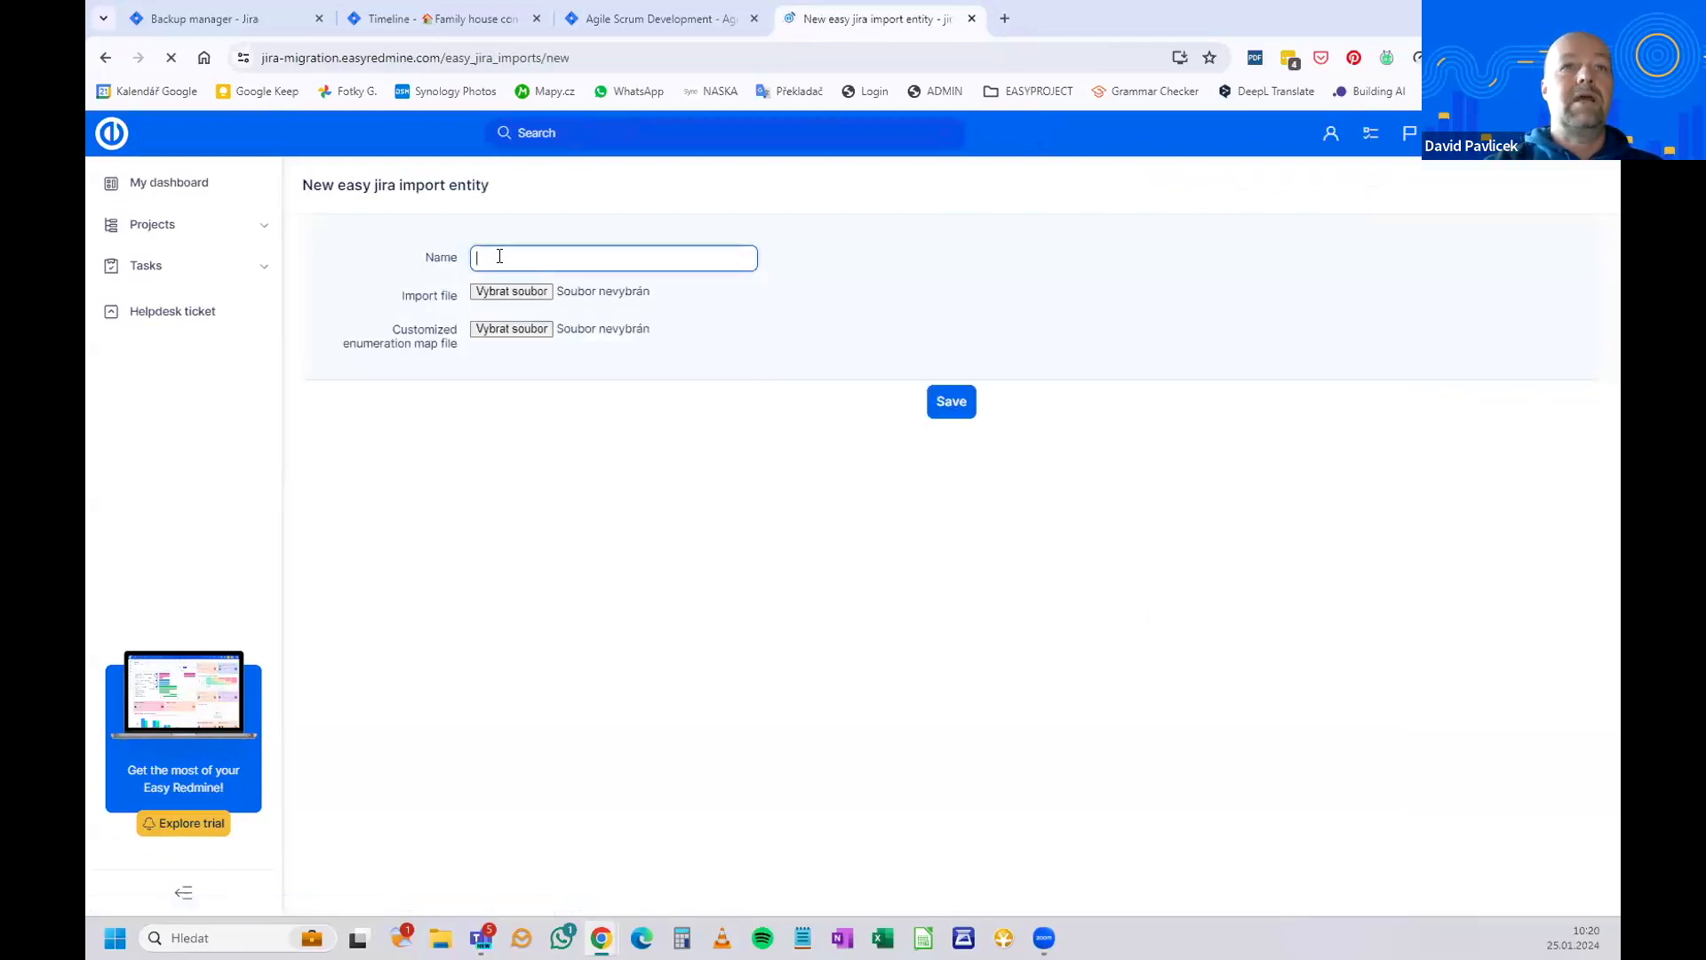
type("My")
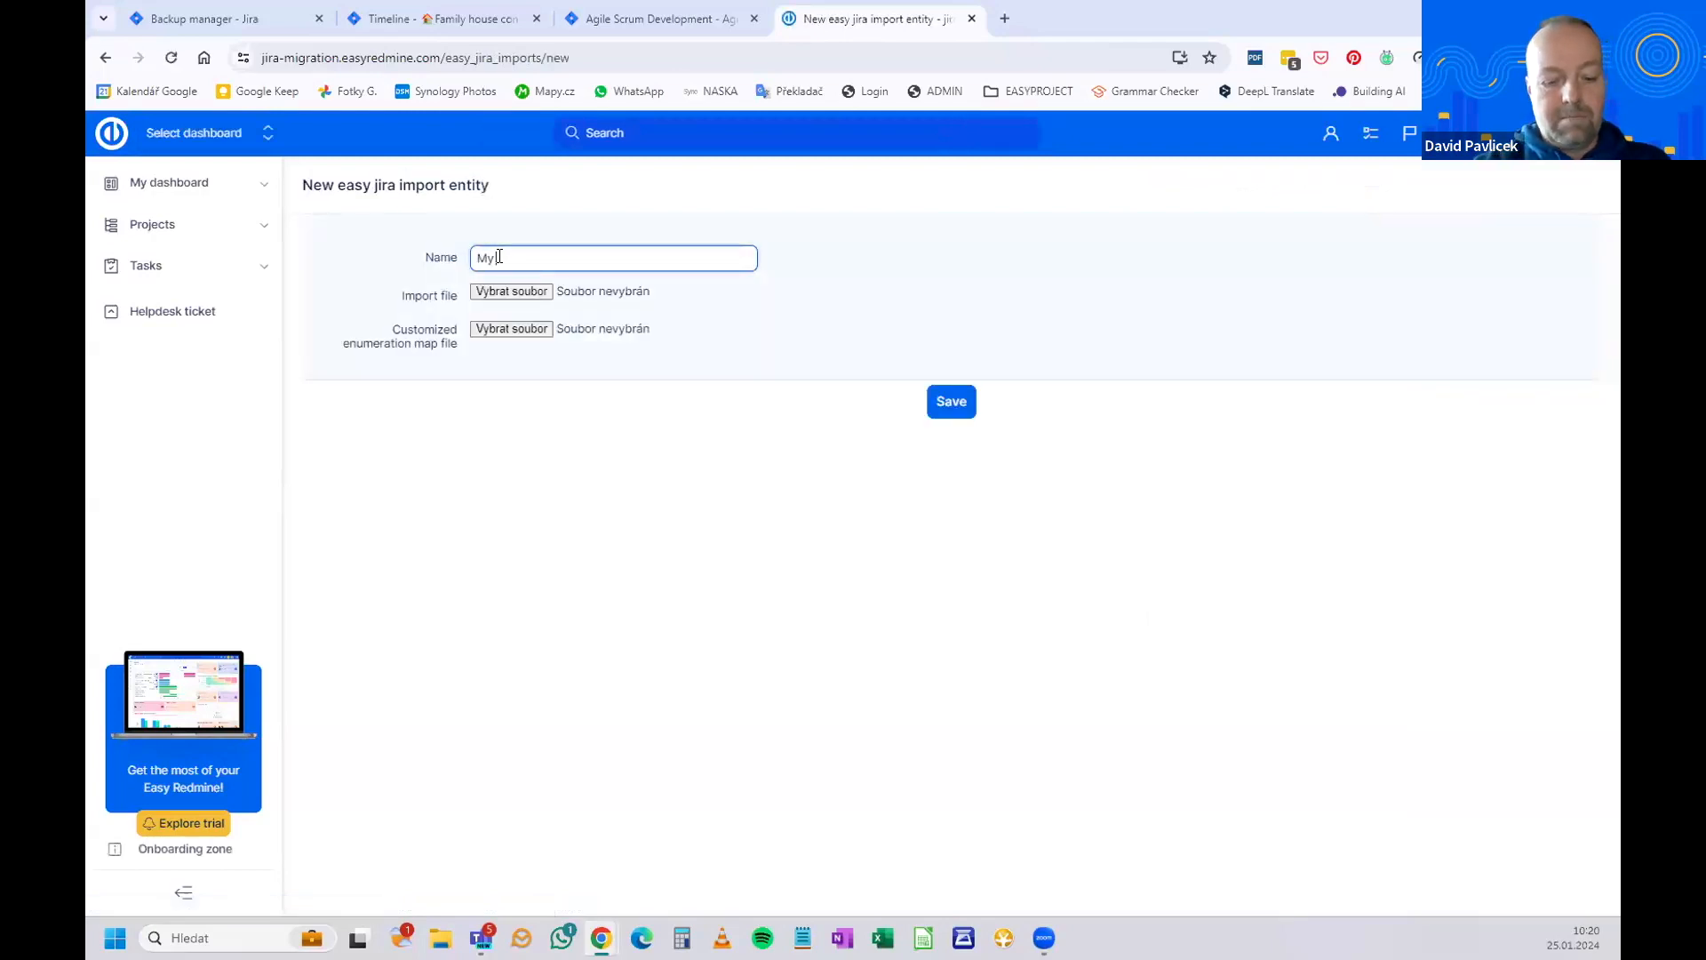
type(" test Jira migration")
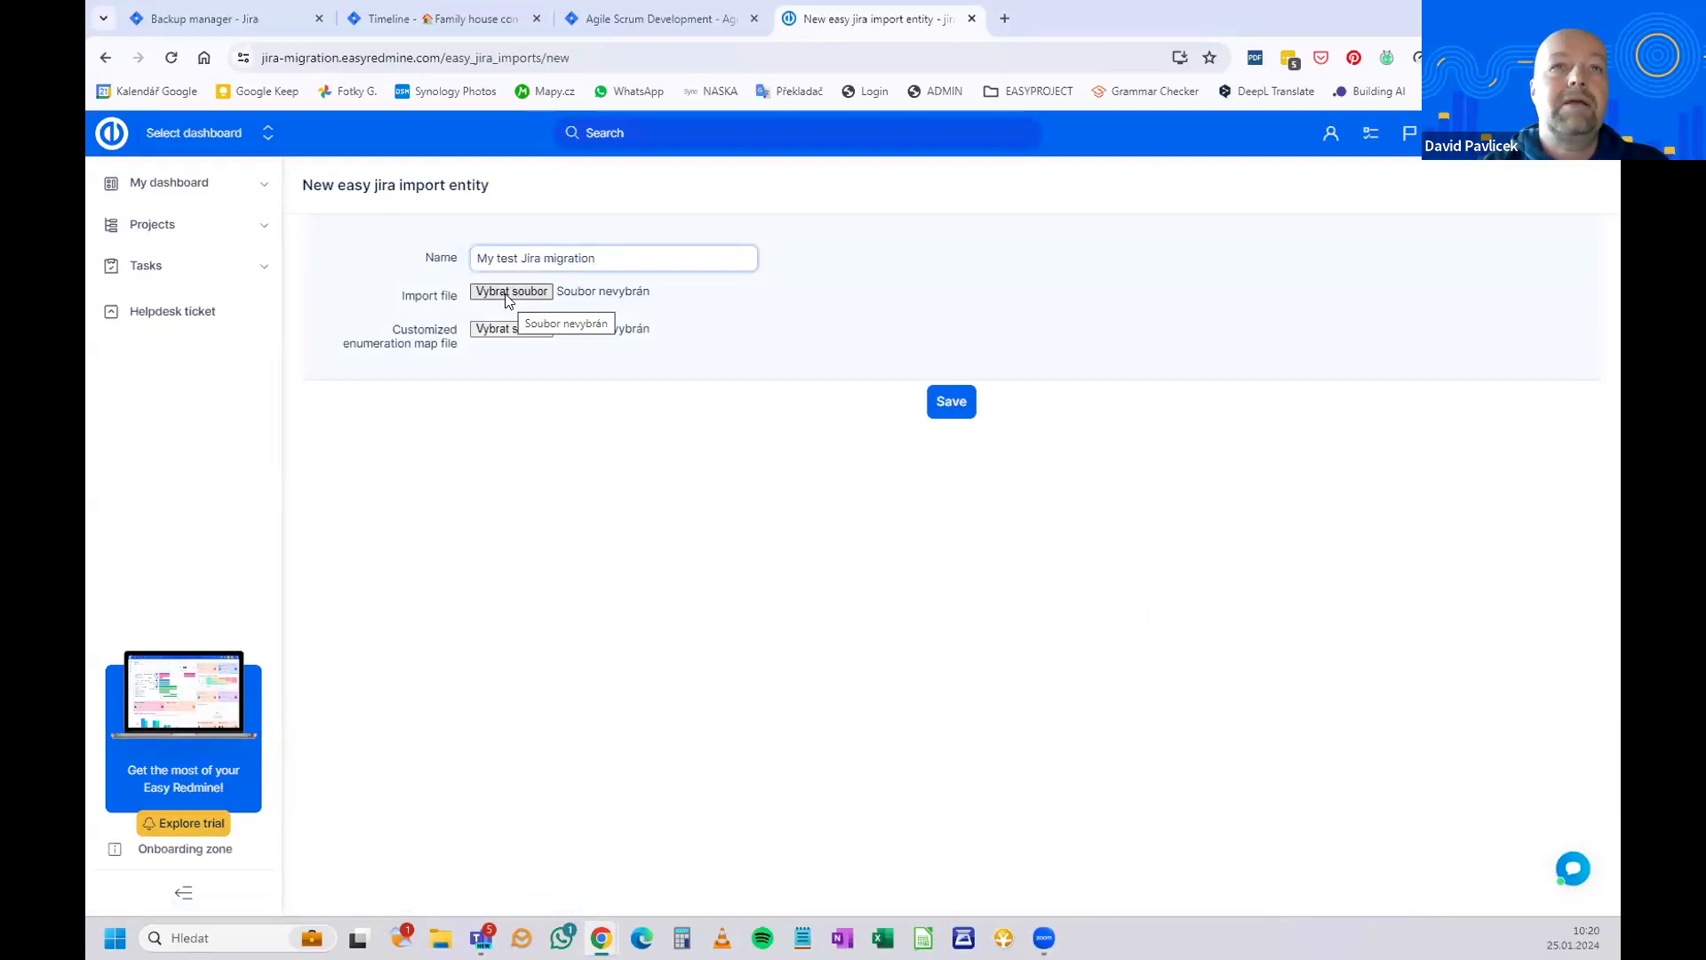
Attach jira-export (2024-01-19).zip from the desktop's tmp folder as the import file.
left_click(508, 295)
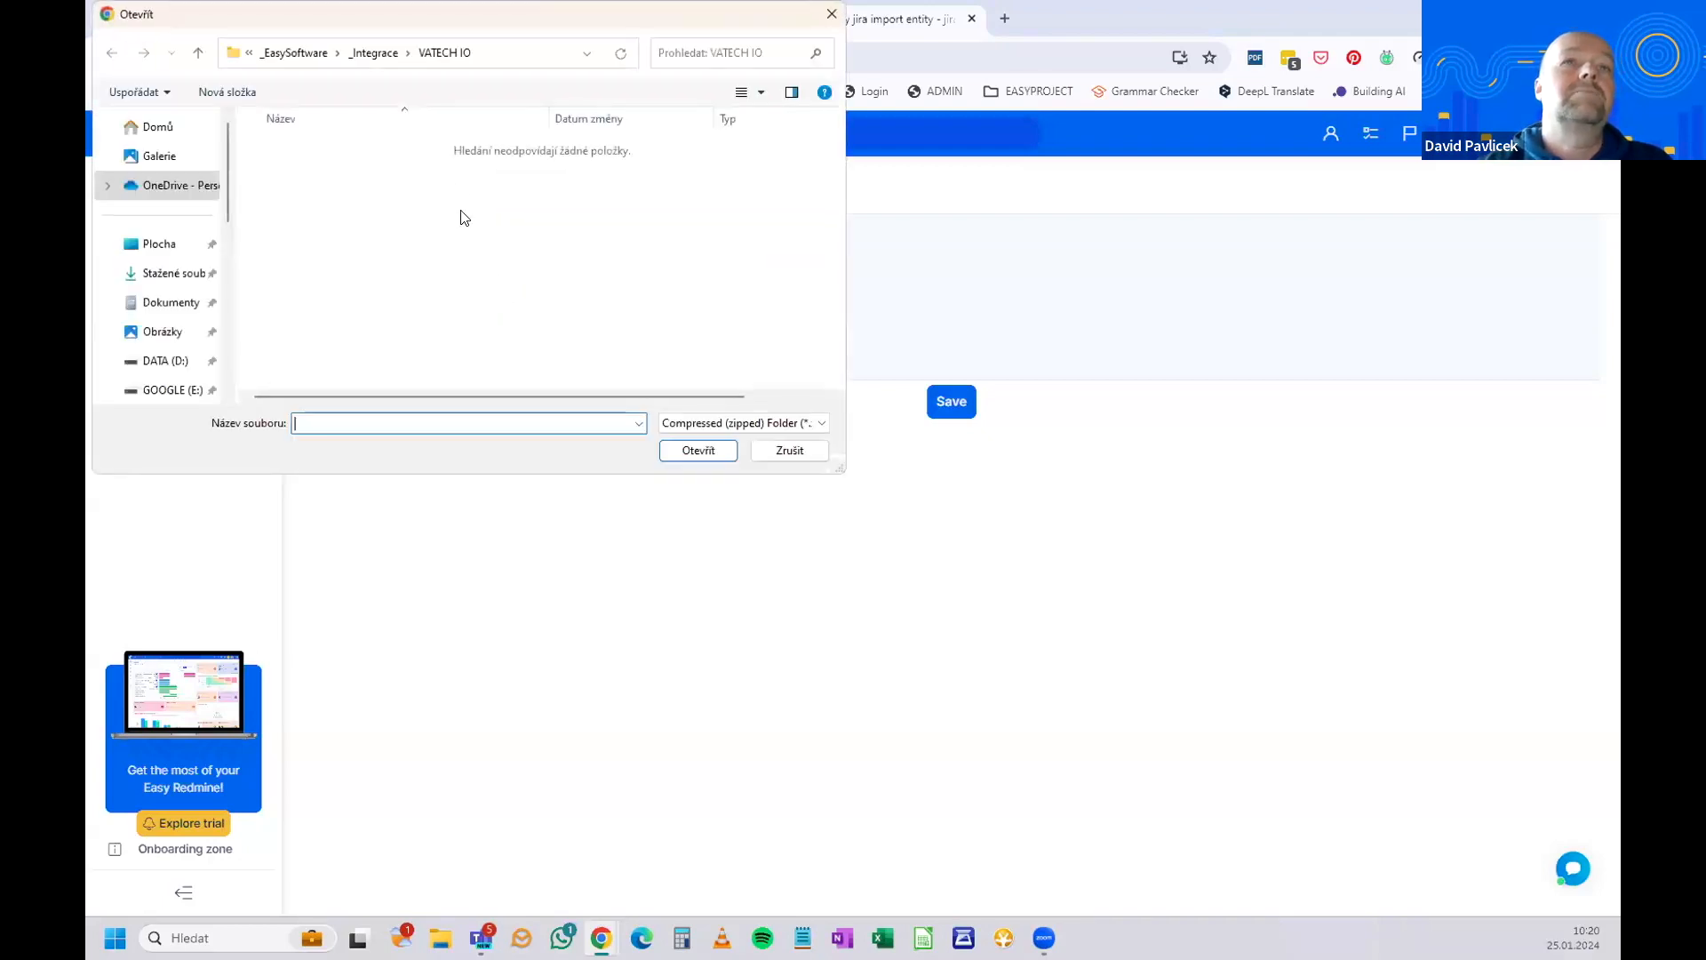
left_click(164, 243)
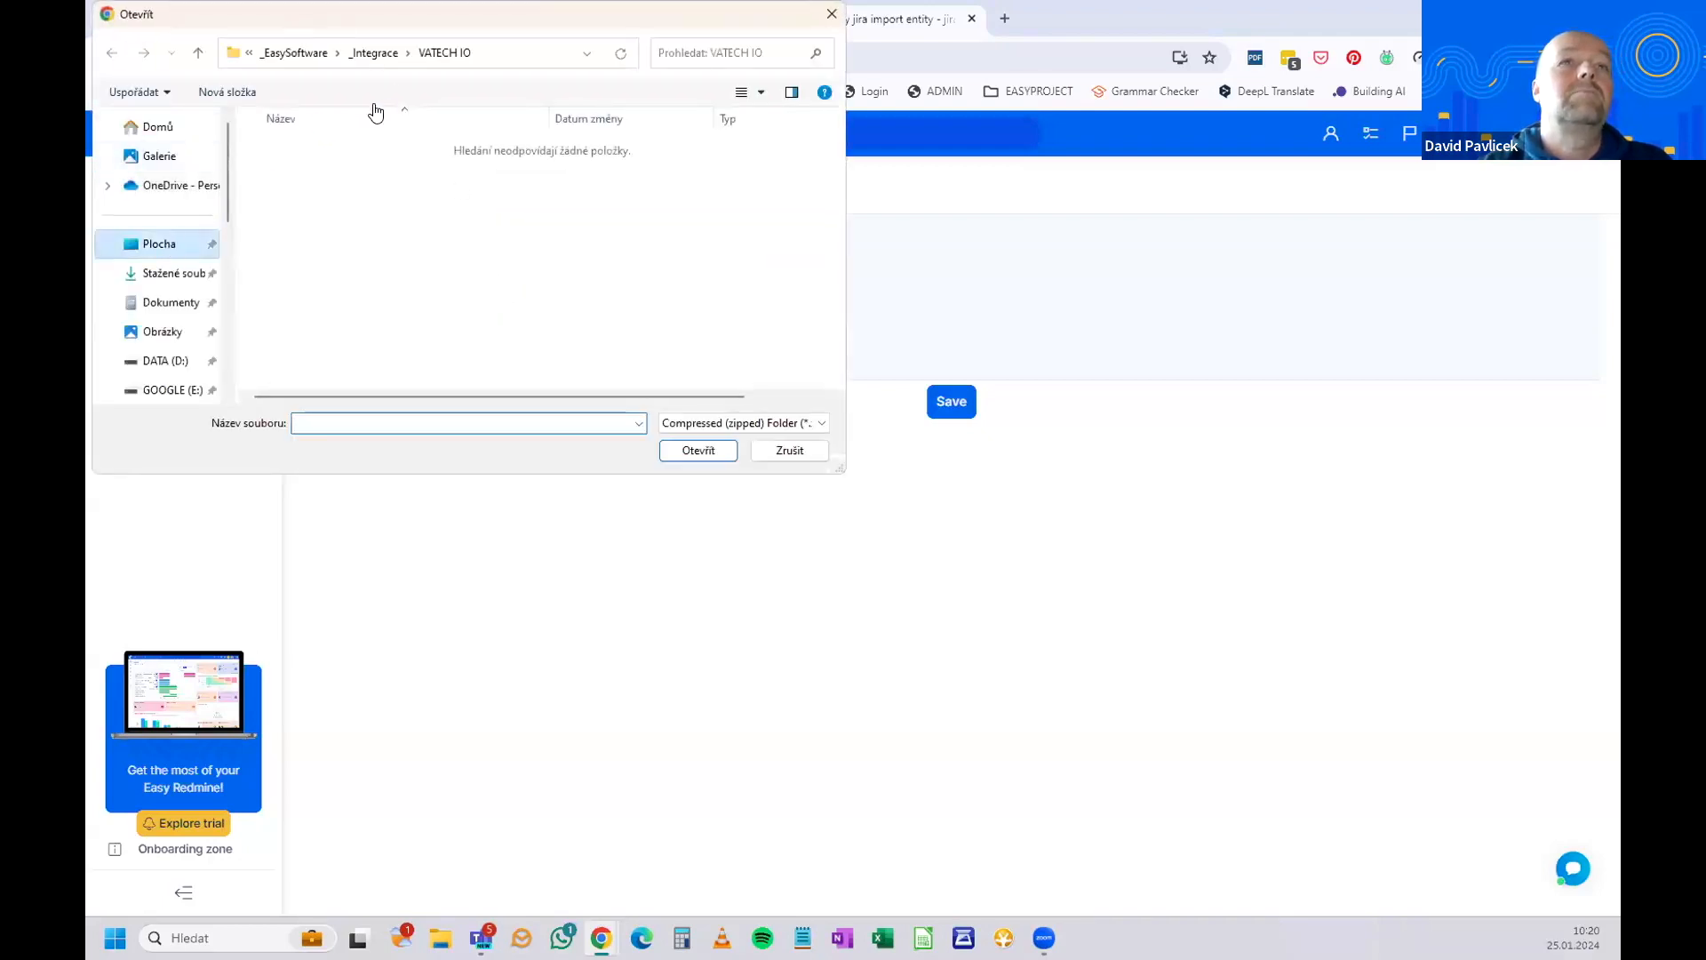
left_click(273, 157)
double_click(273, 158)
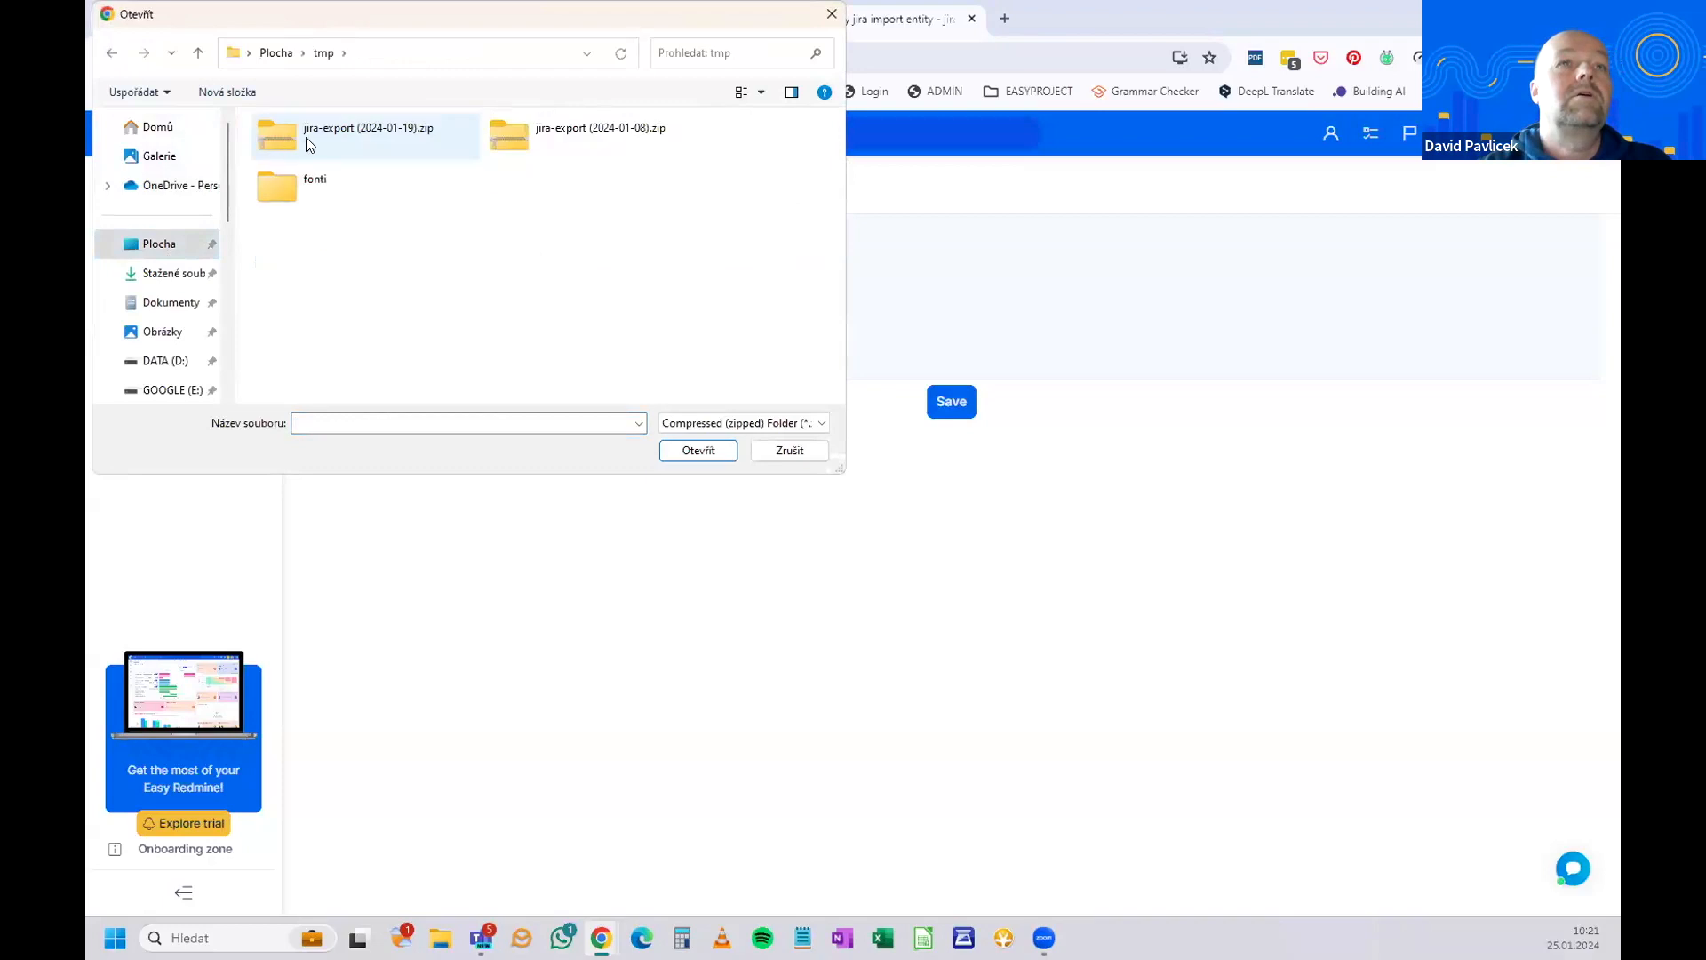
left_click(344, 133)
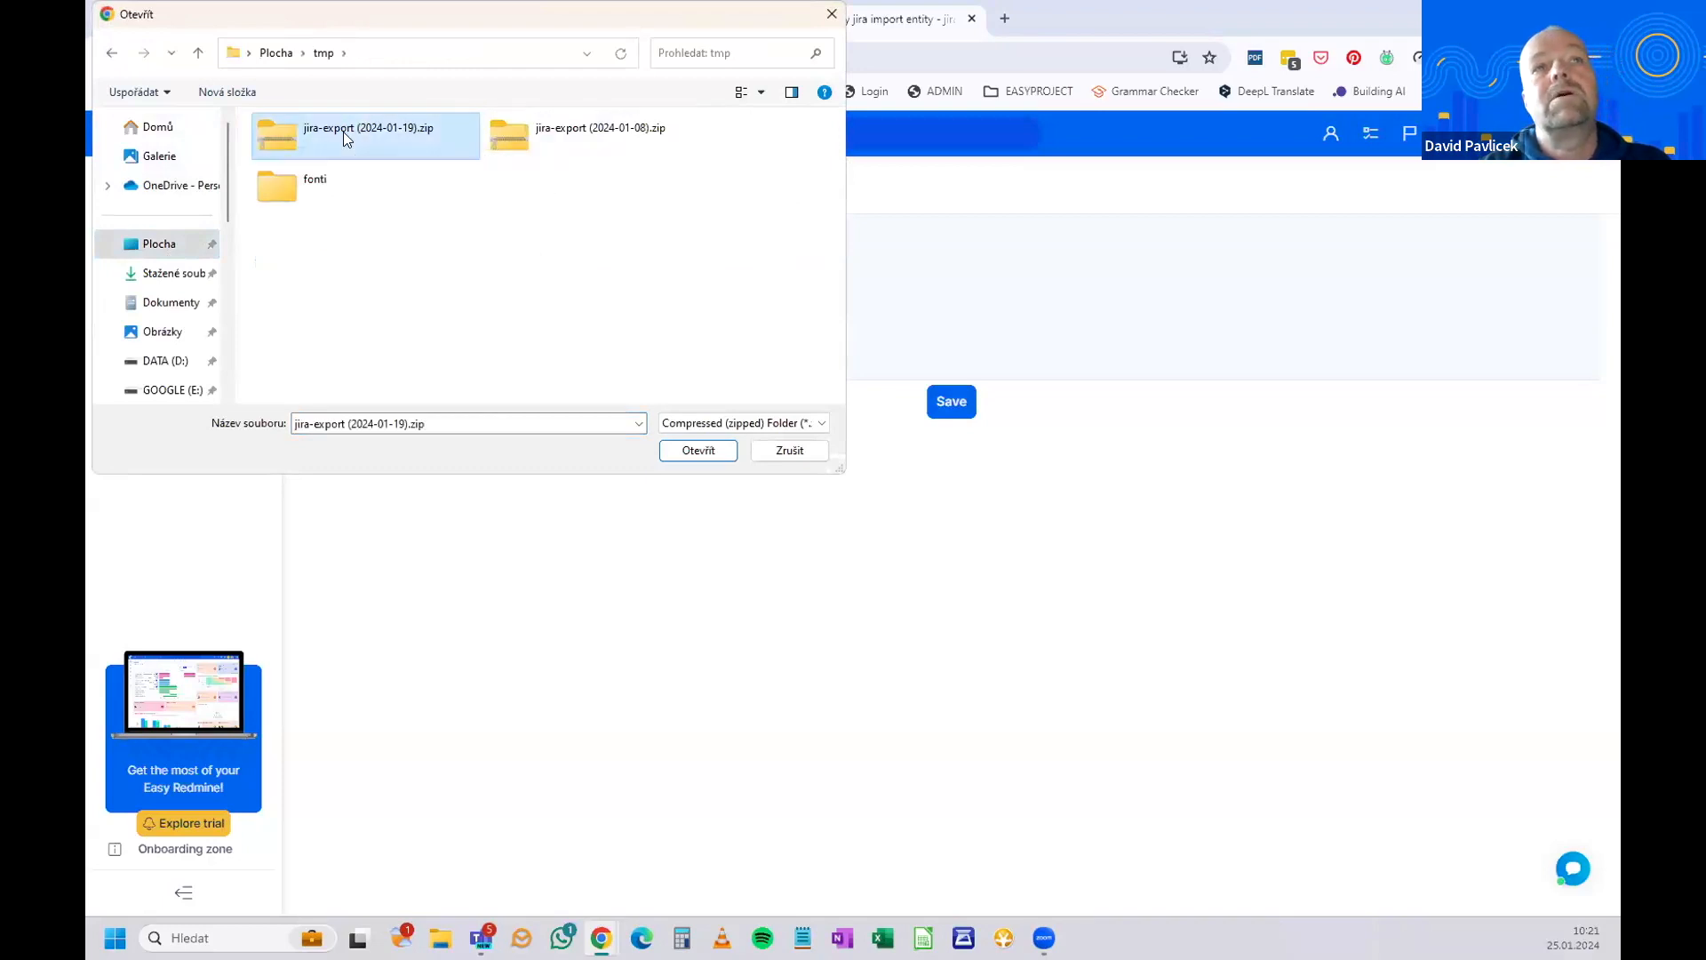
left_click(698, 450)
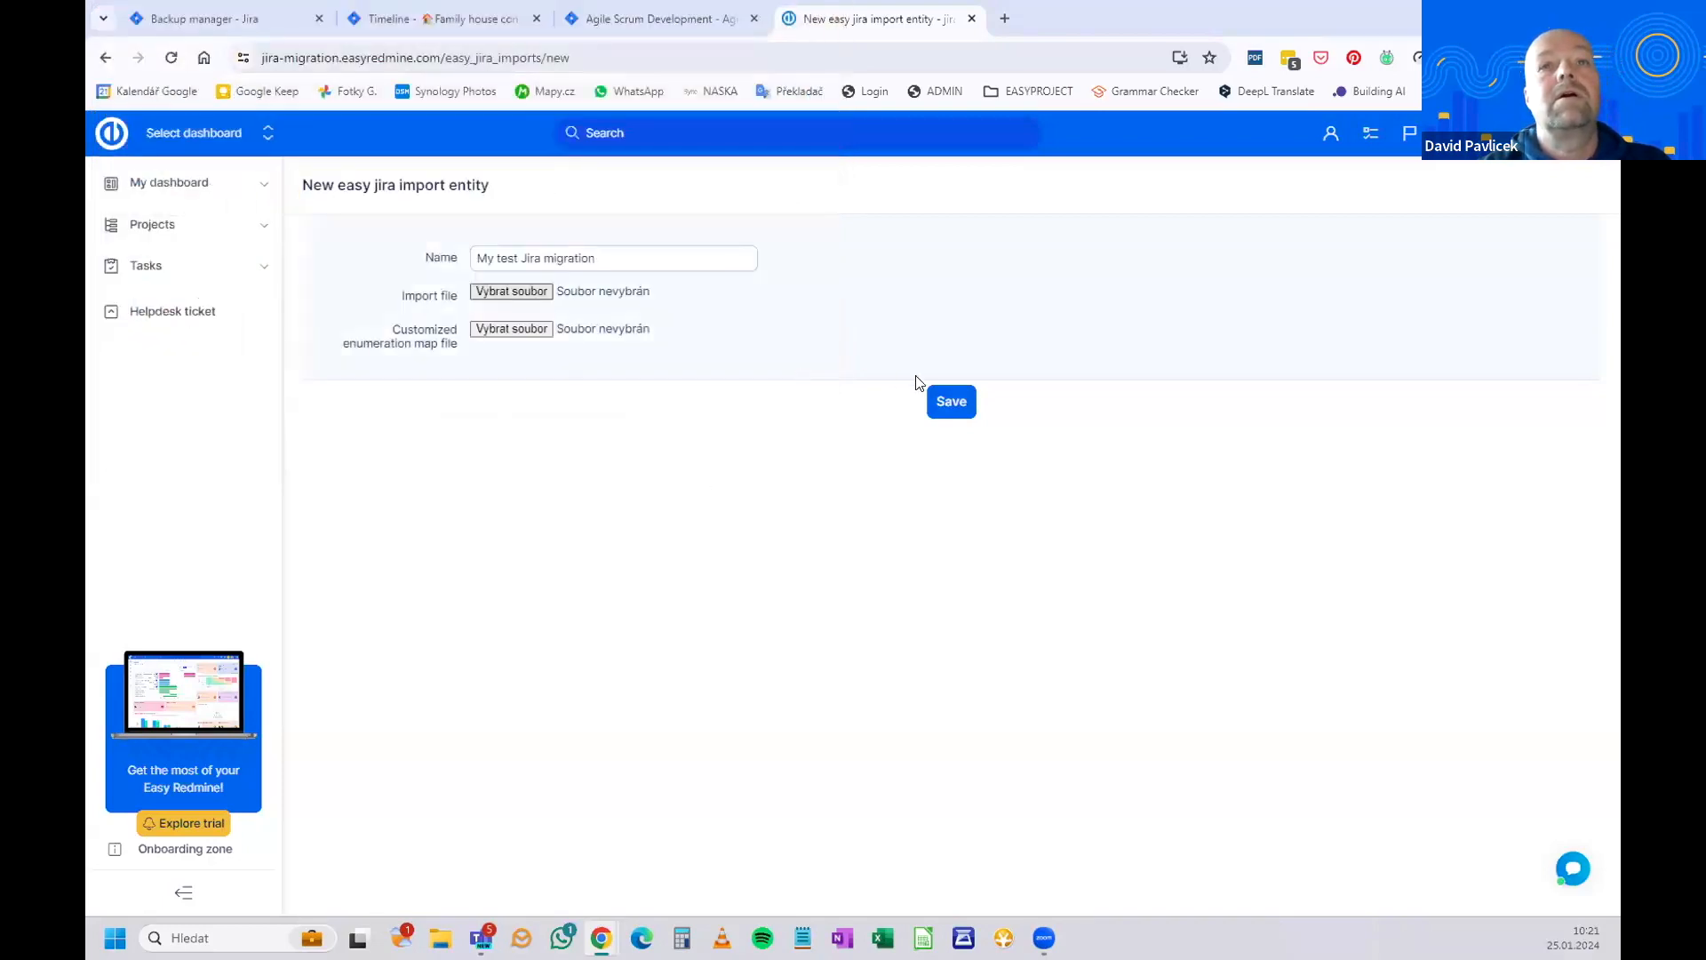
Save the import entity, run both steps of the Jira import and dismiss the completion notice.
left_click(946, 403)
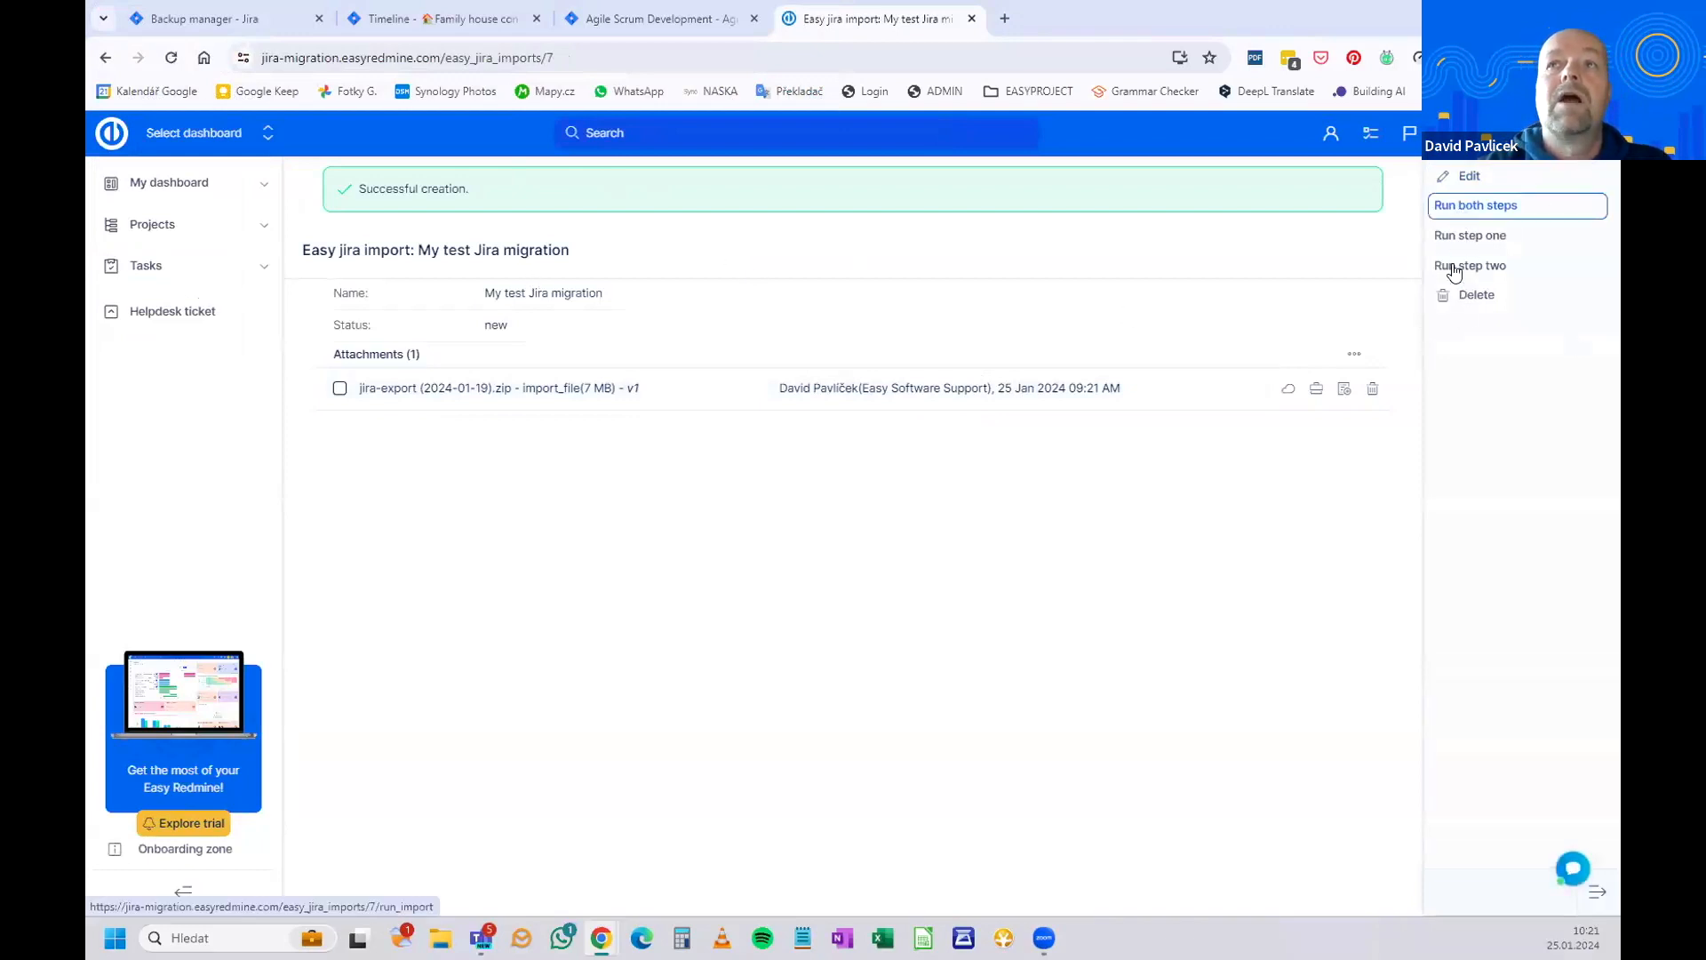
left_click(1457, 214)
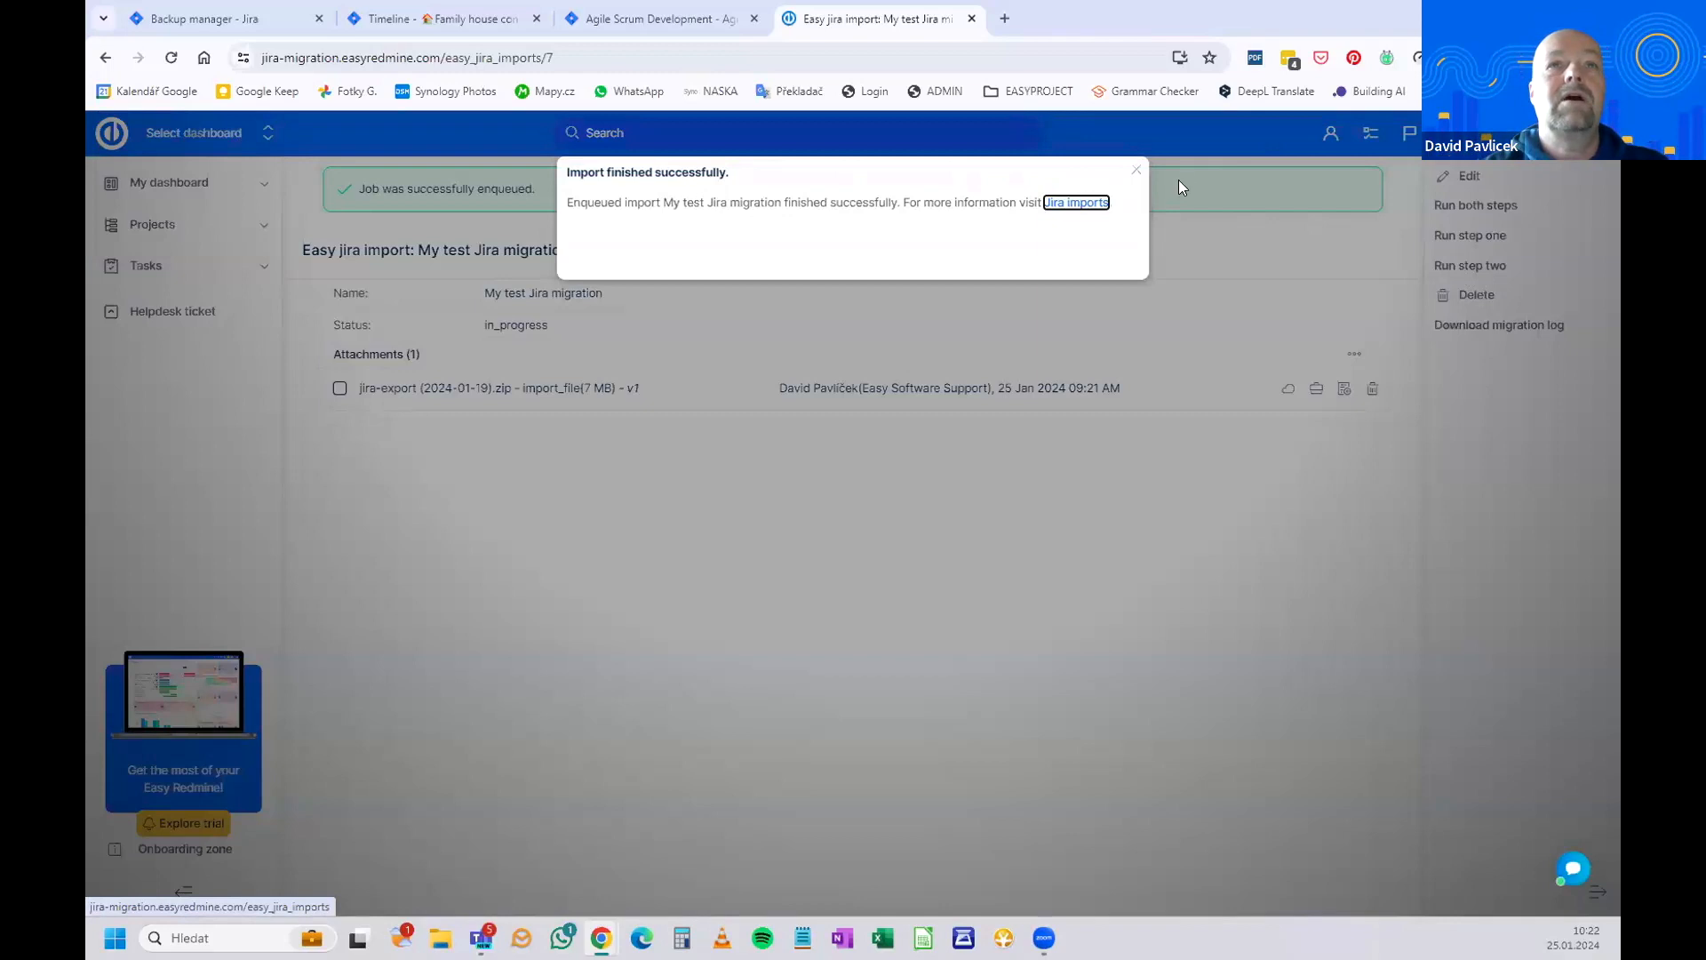
left_click(1135, 174)
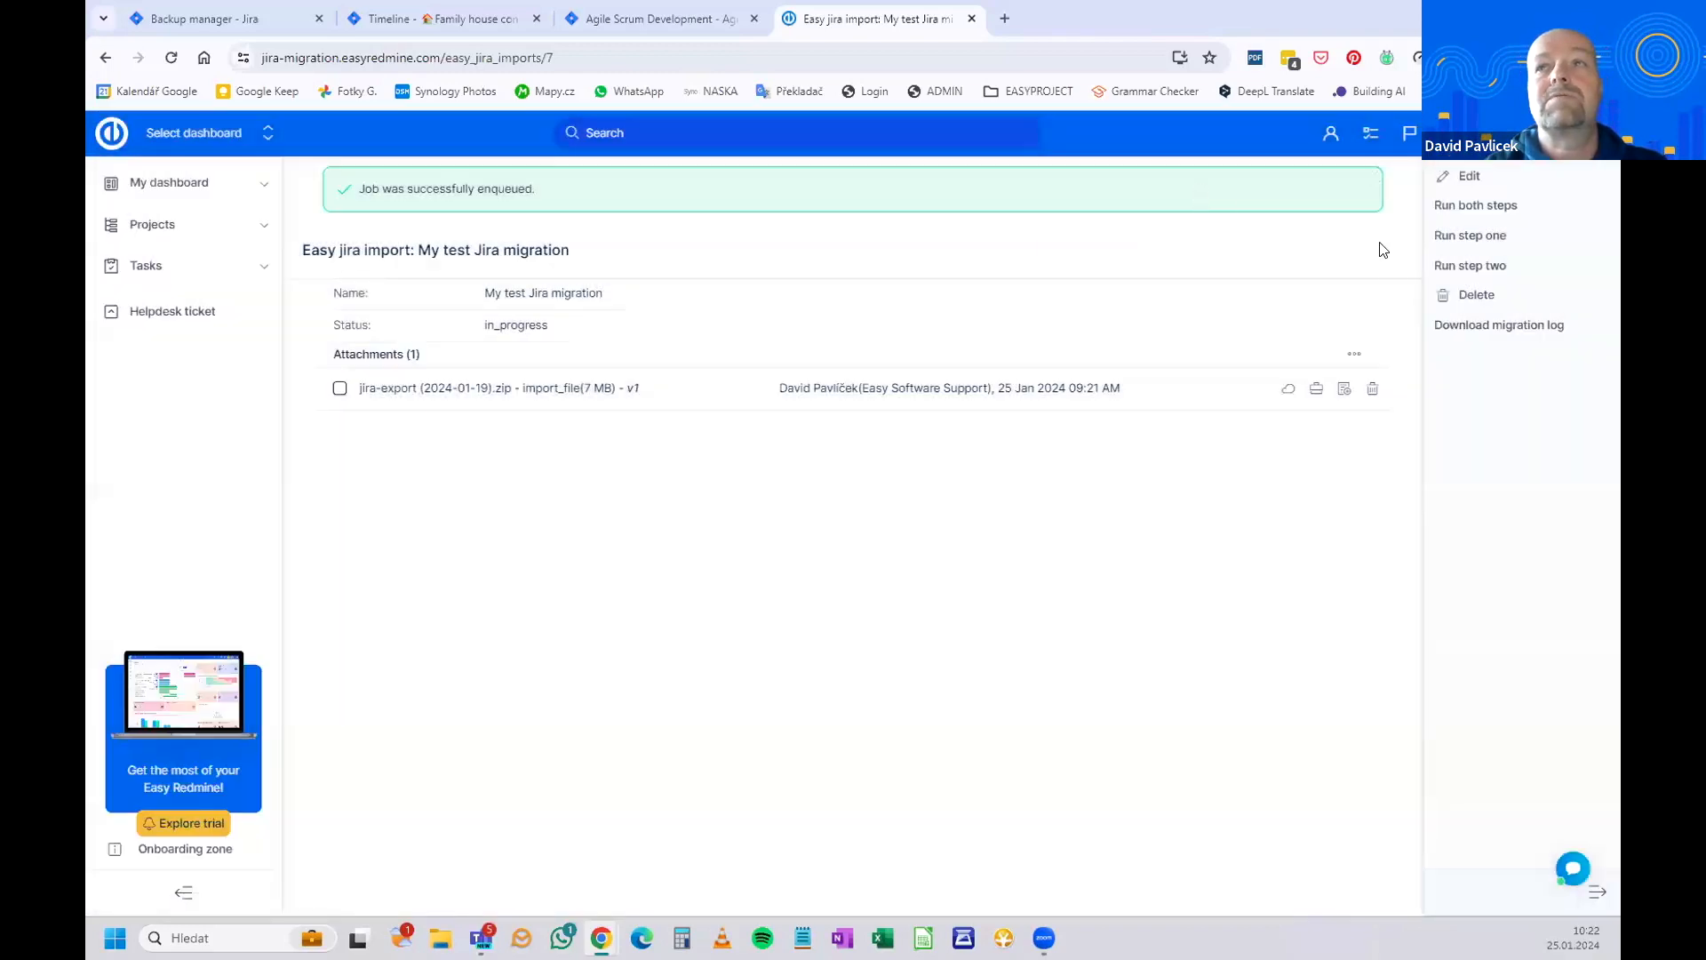
Download the migration log as jira_migrator.log into the desktop's tmp folder, replacing the existing file.
left_click(1504, 329)
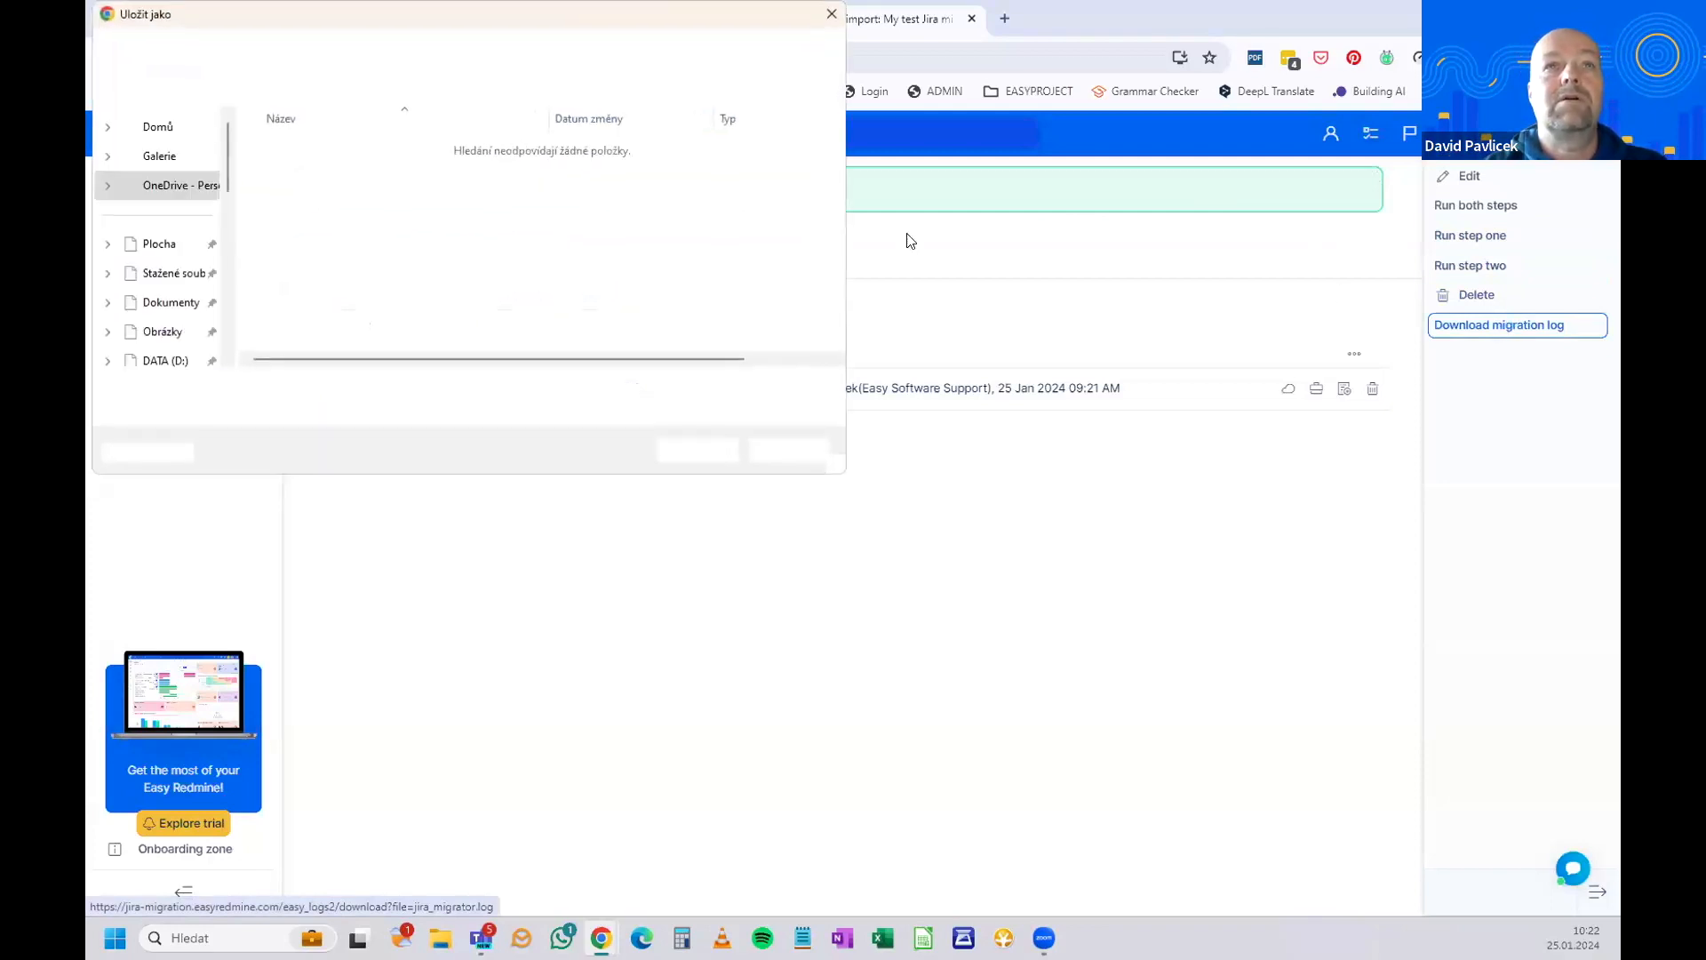
left_click(164, 241)
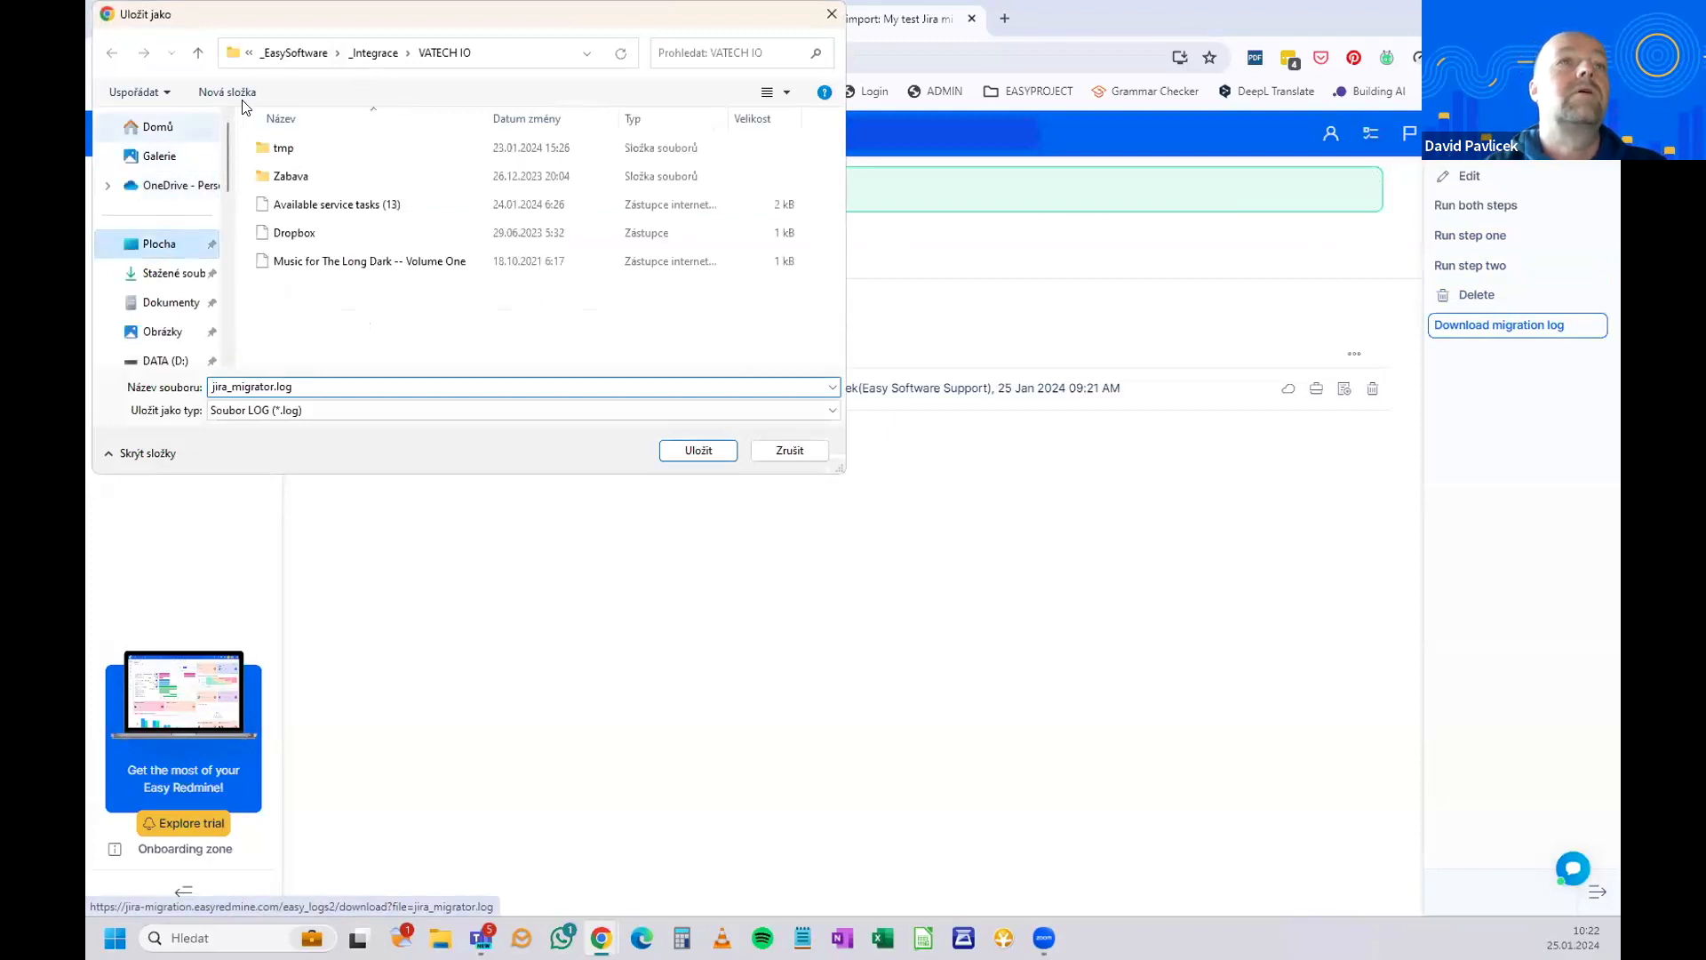
double_click(263, 151)
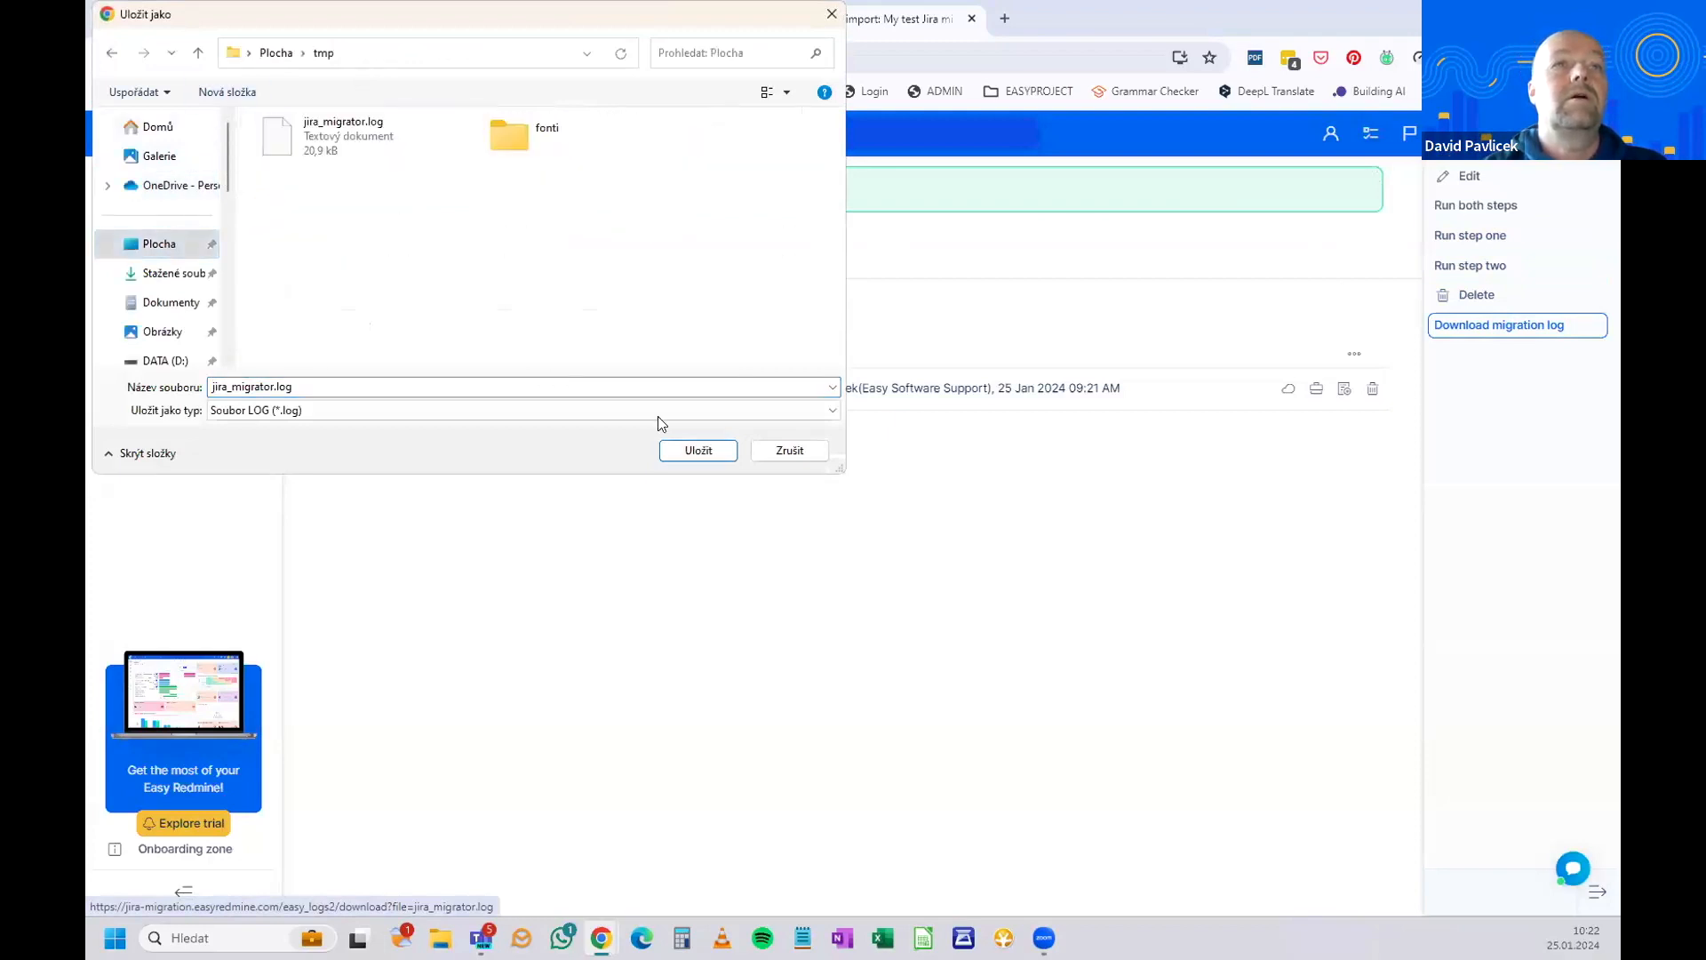
left_click(699, 451)
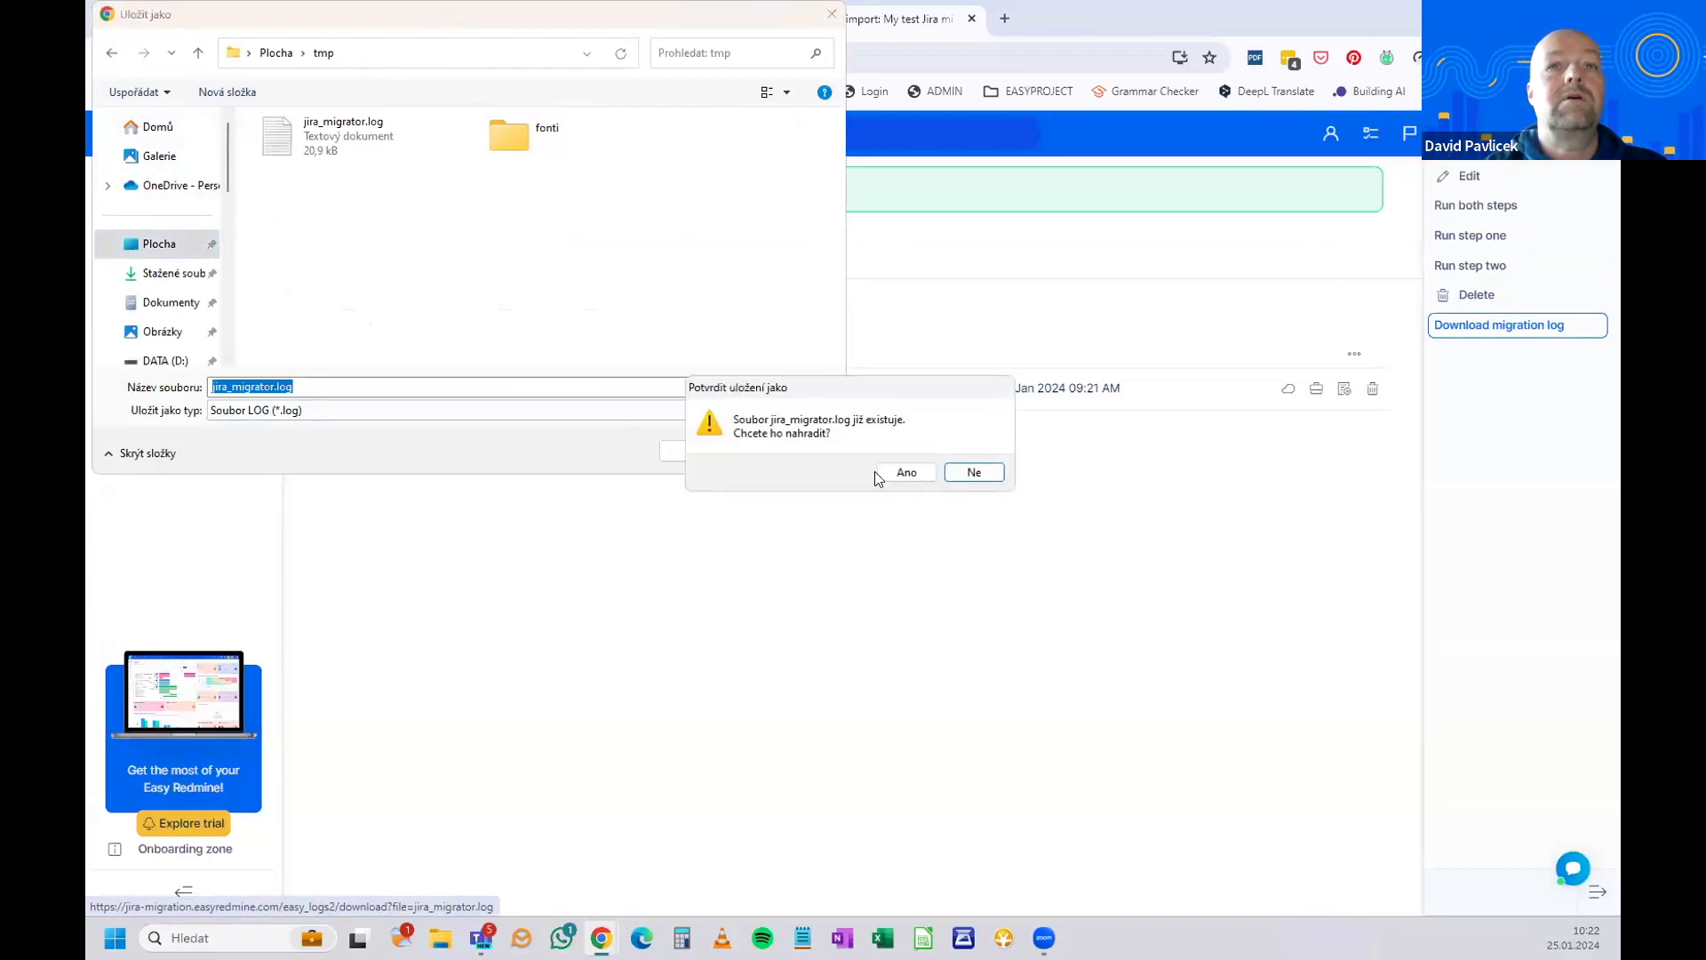
left_click(905, 472)
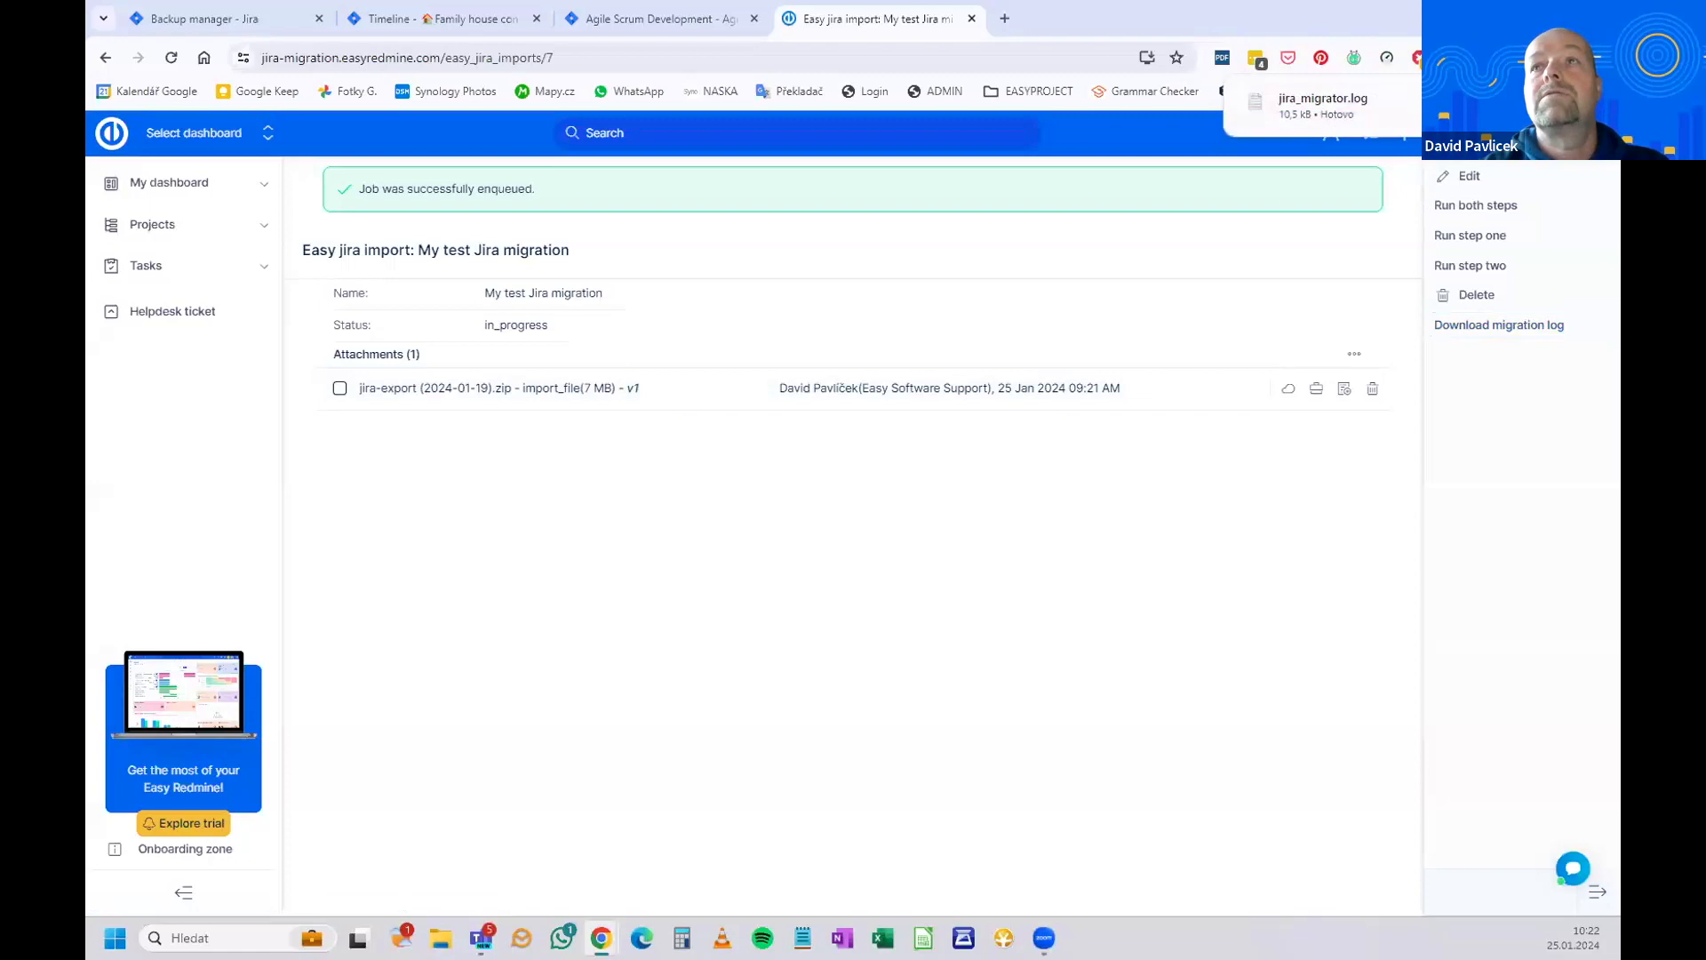
Open the downloaded jira_migrator.log, examine the import entries through to the final line, and close the log.
left_click(1284, 104)
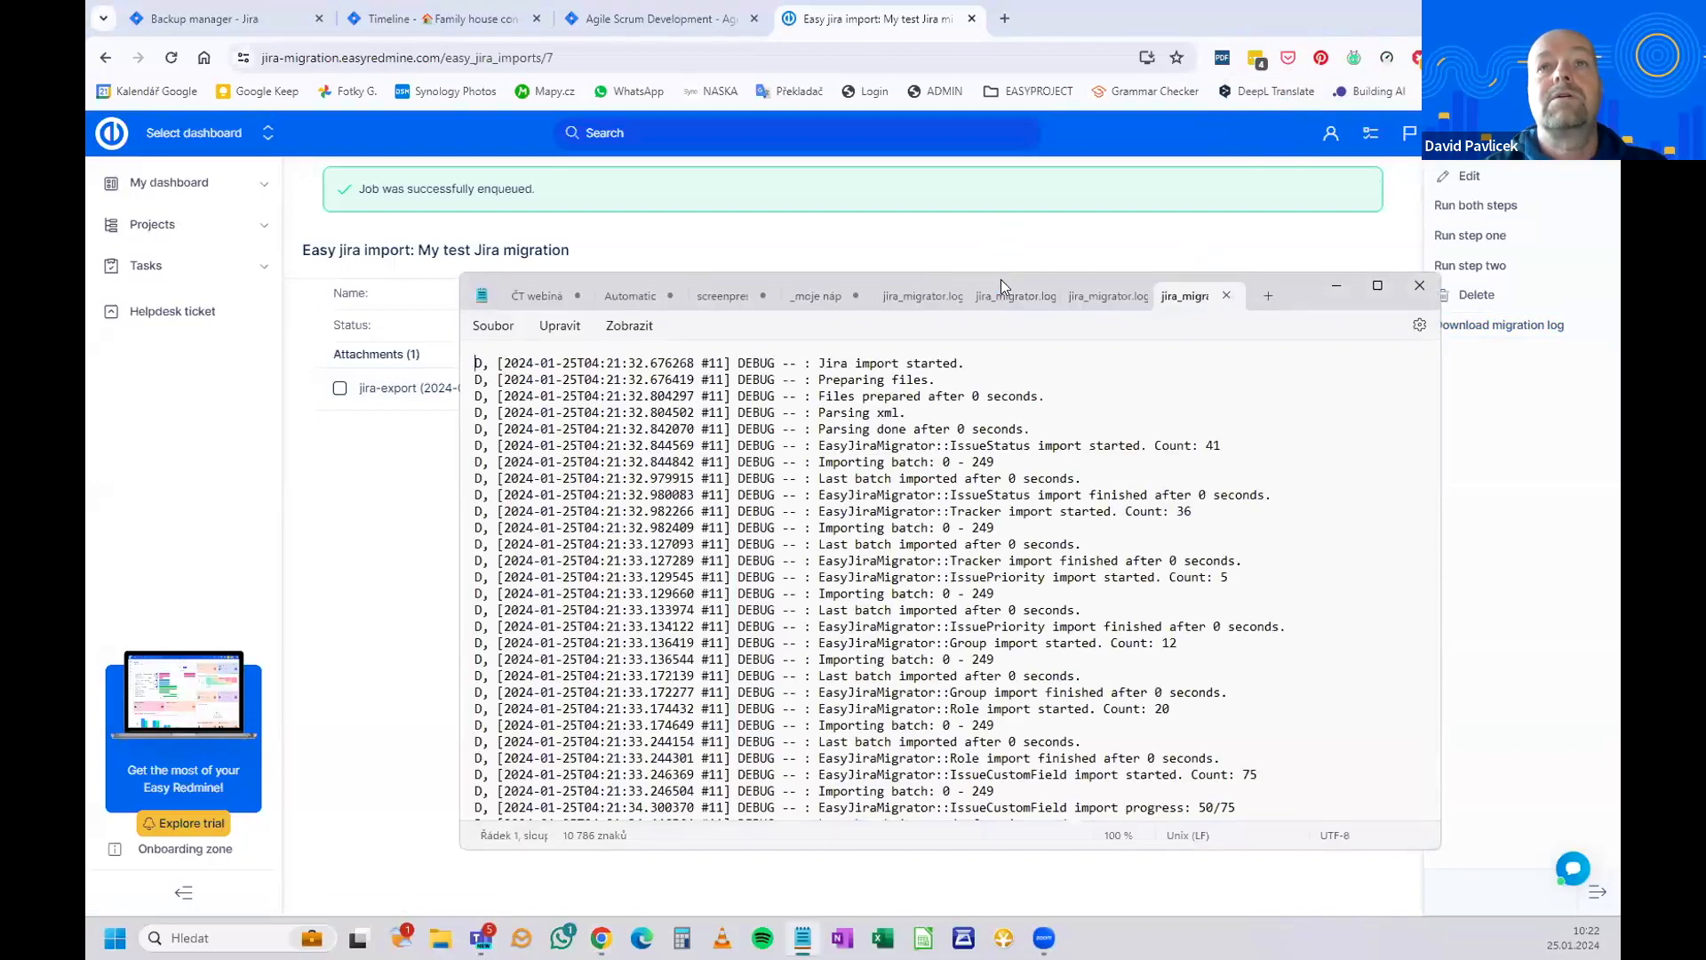
scroll(875, 525, "down", 5)
scroll(875, 524, "down", 15)
scroll(872, 522, "down", 5)
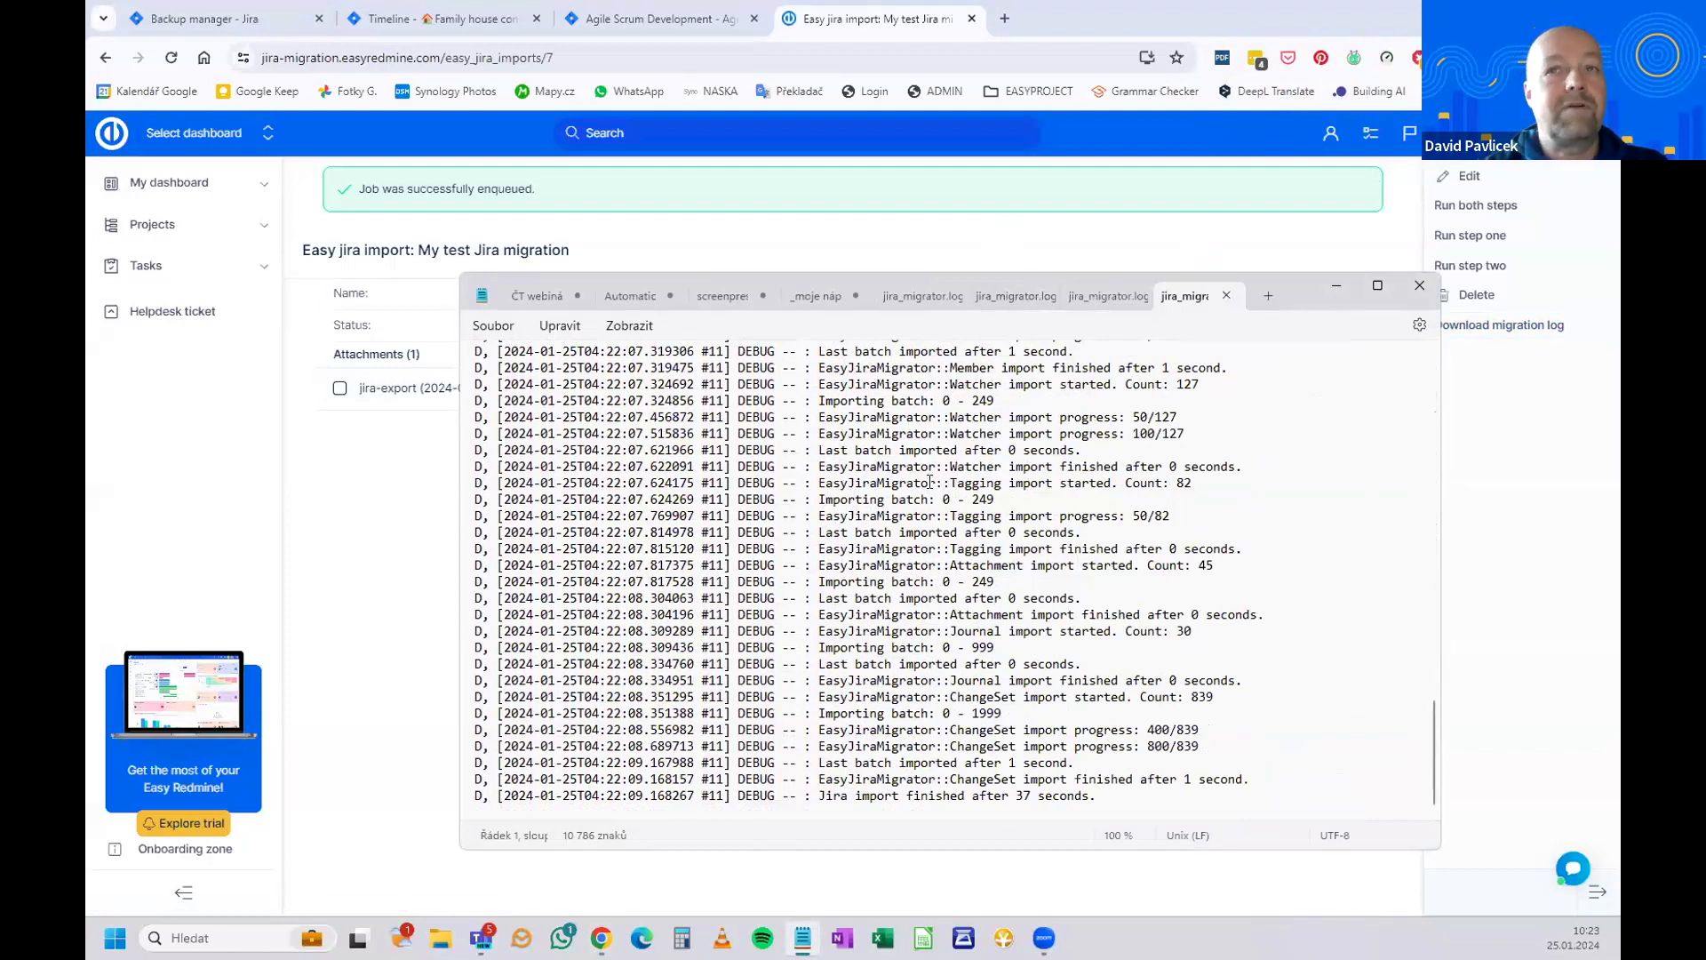
scroll(944, 503, "up", 2)
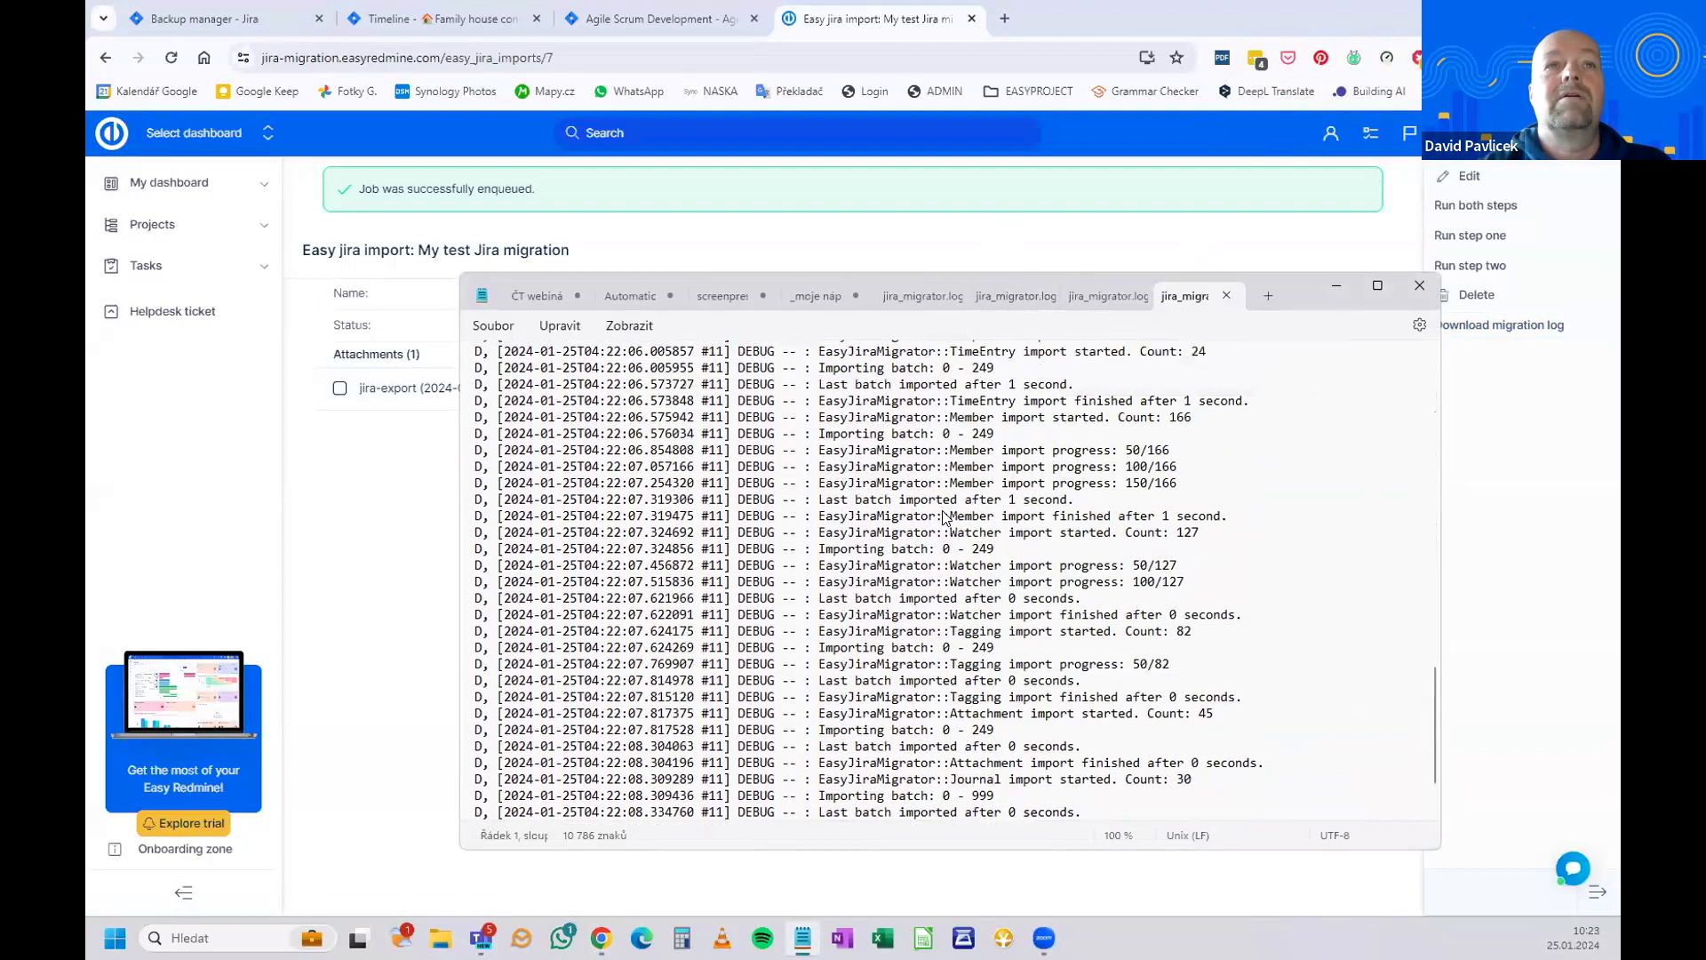
scroll(945, 520, "down", 2)
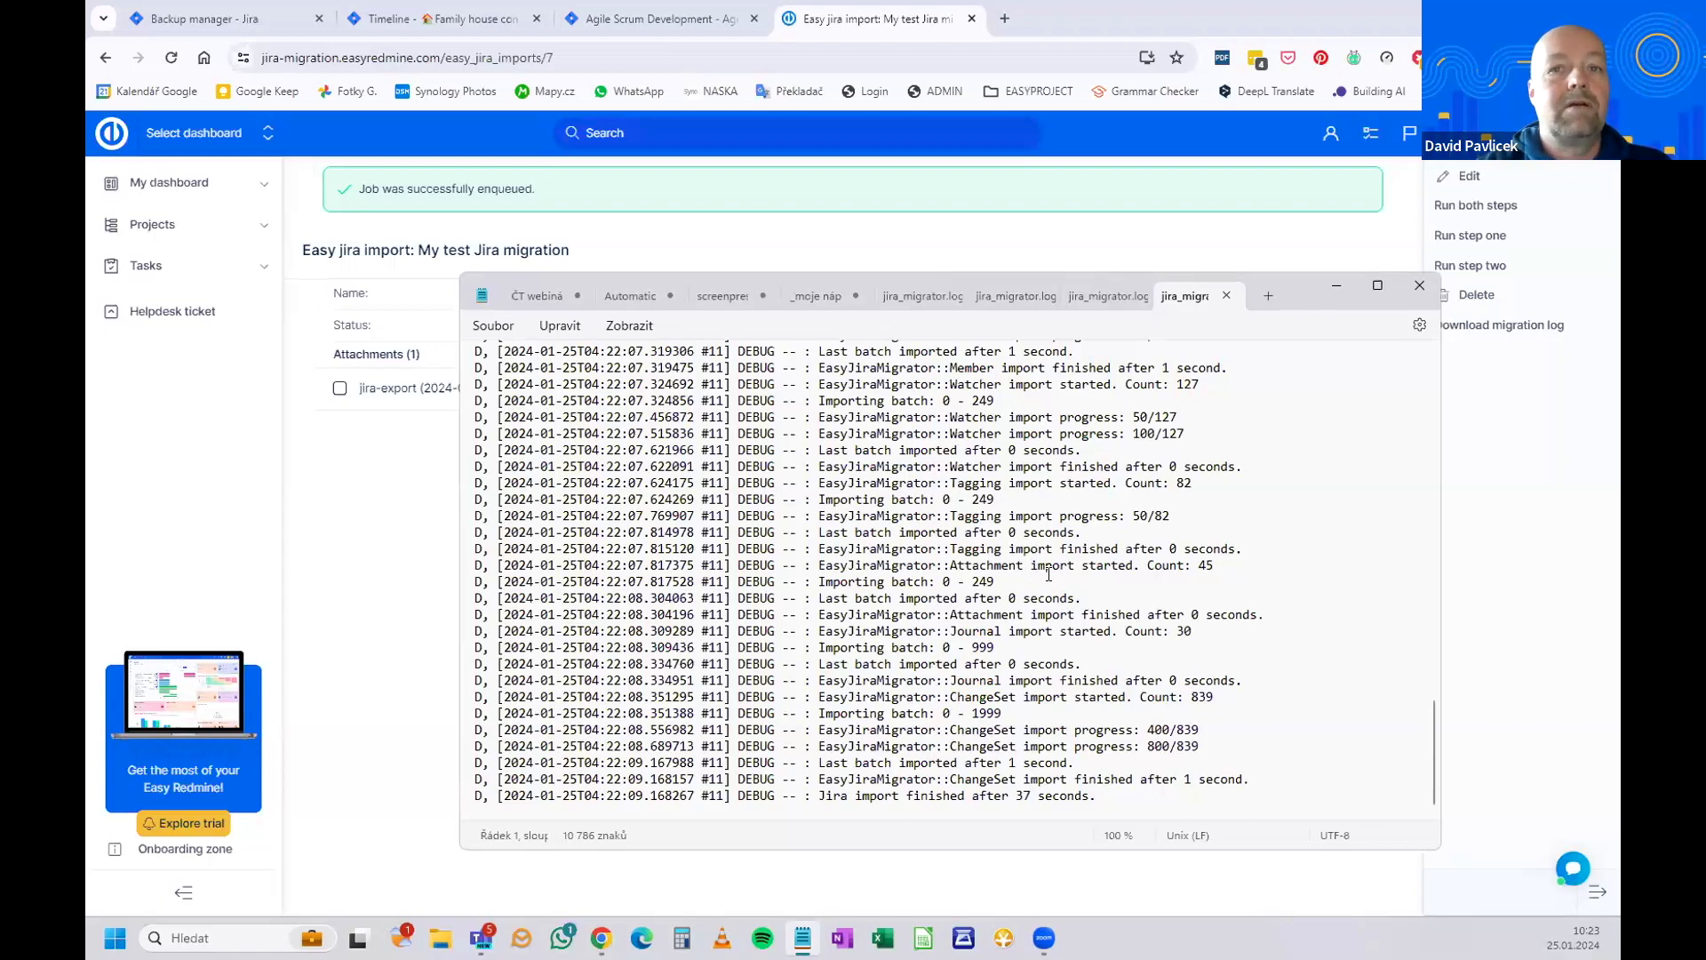
left_click_drag(1107, 795, 821, 803)
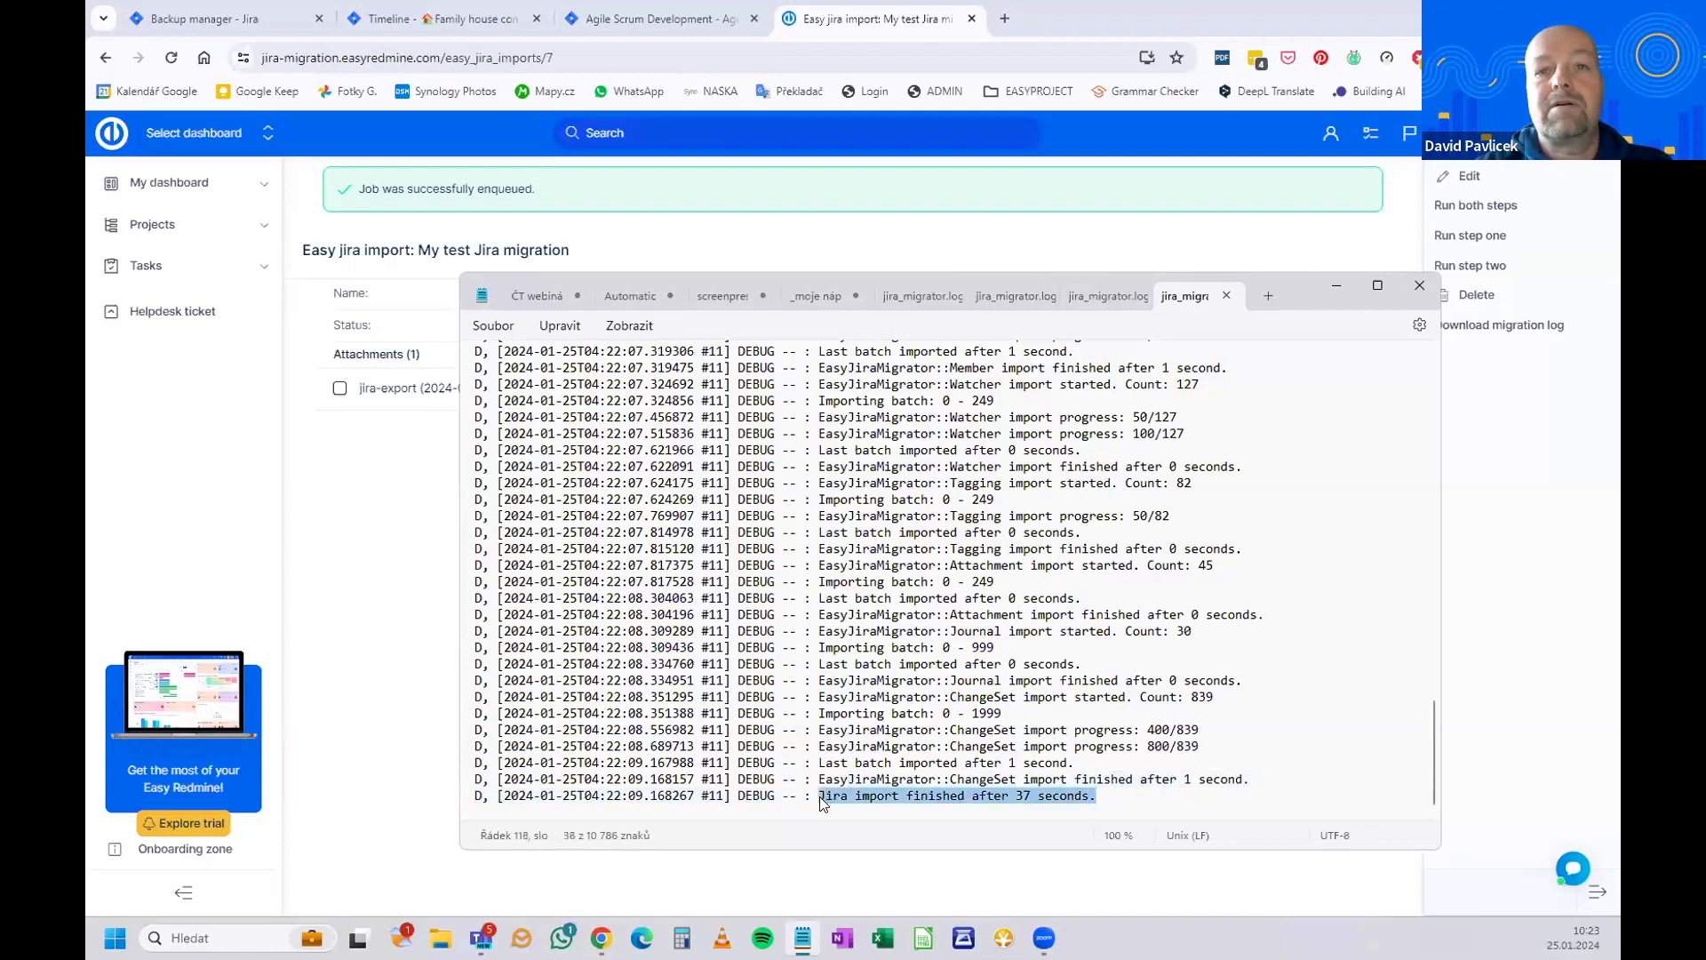
left_click(1418, 286)
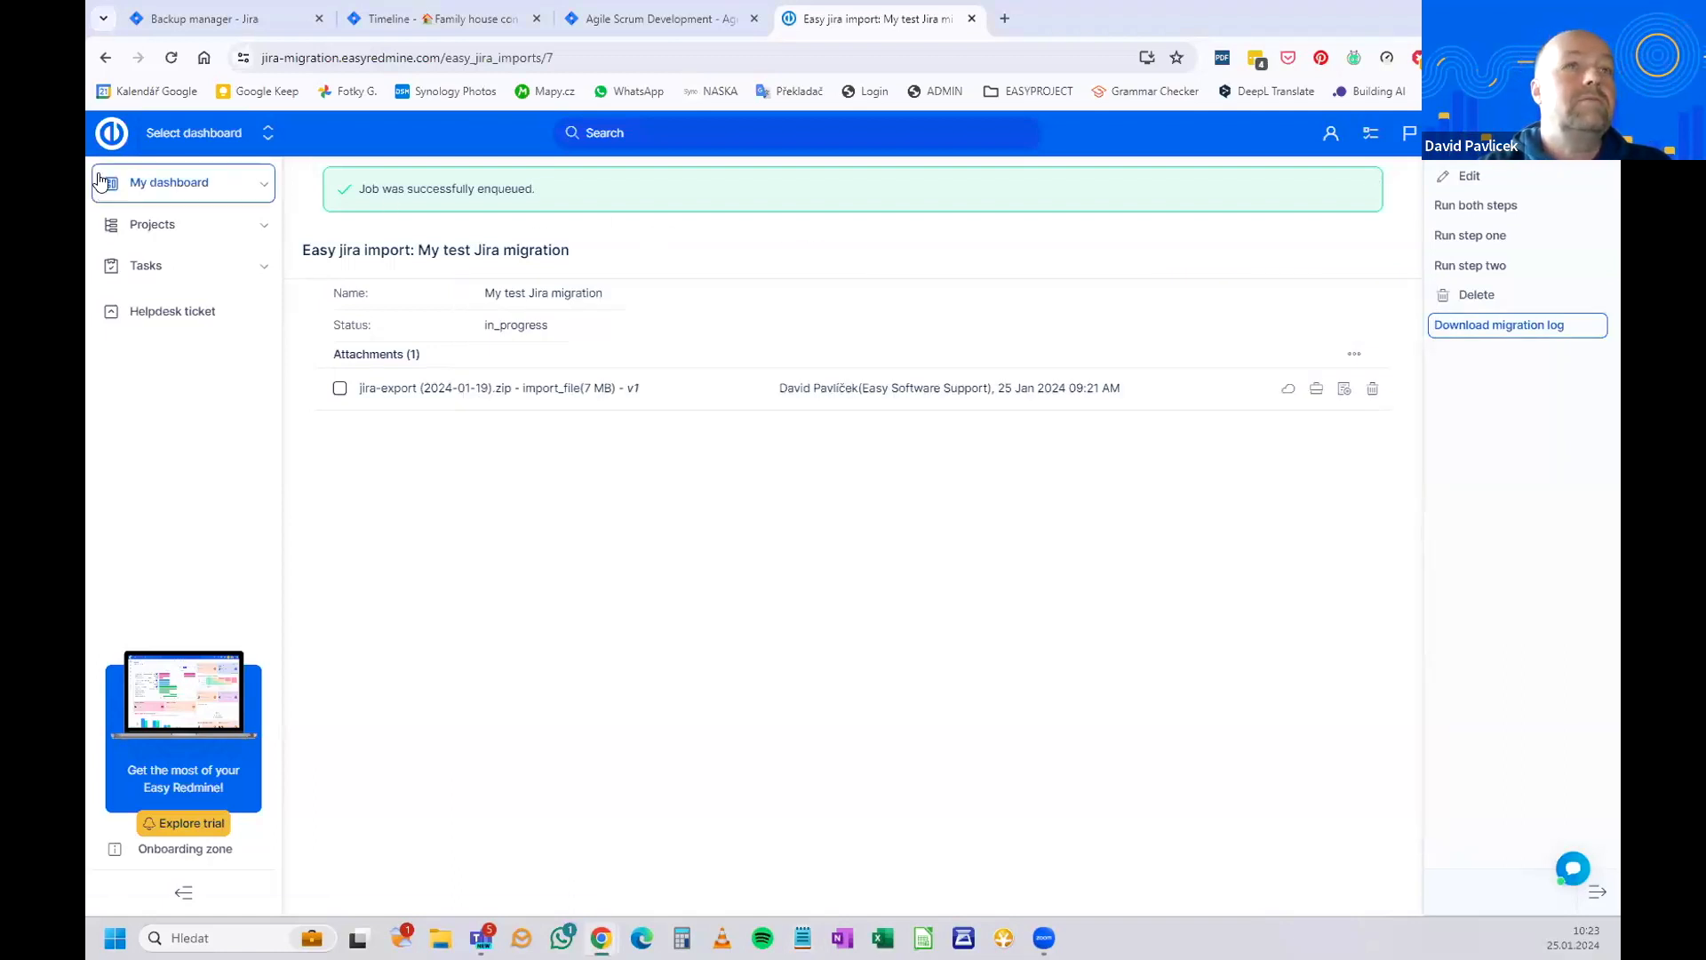
Open the "Create design" task from the task list and preview its eshop.jpeg attachment.
left_click(162, 238)
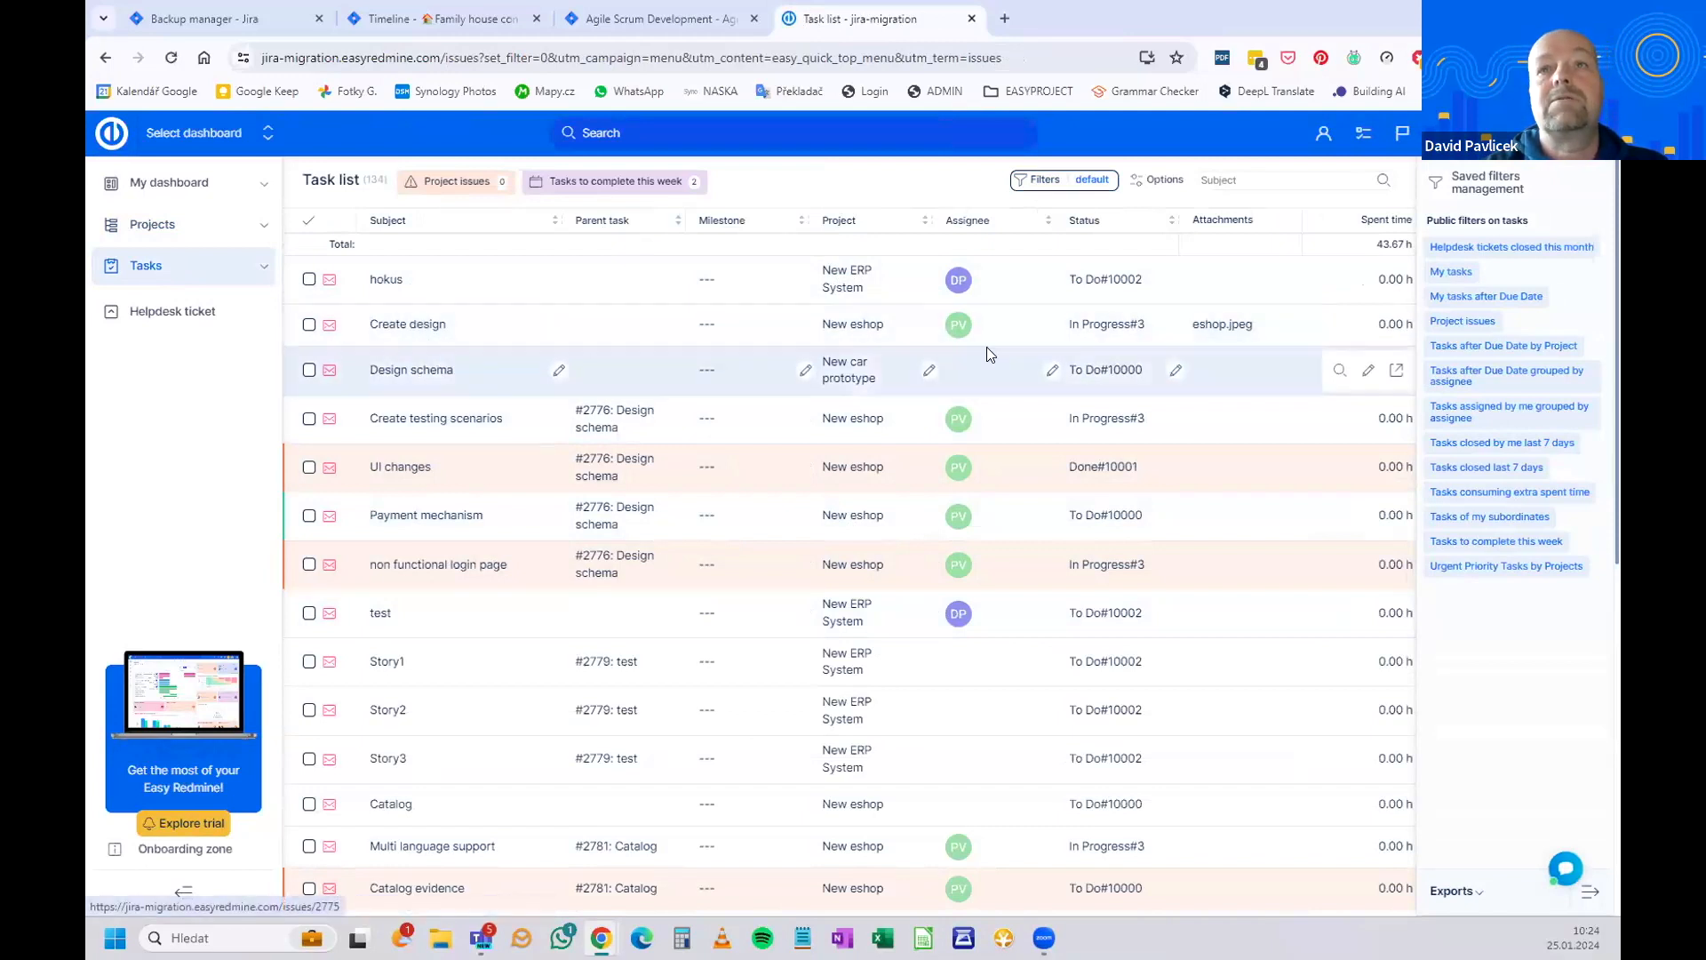
left_click(174, 310)
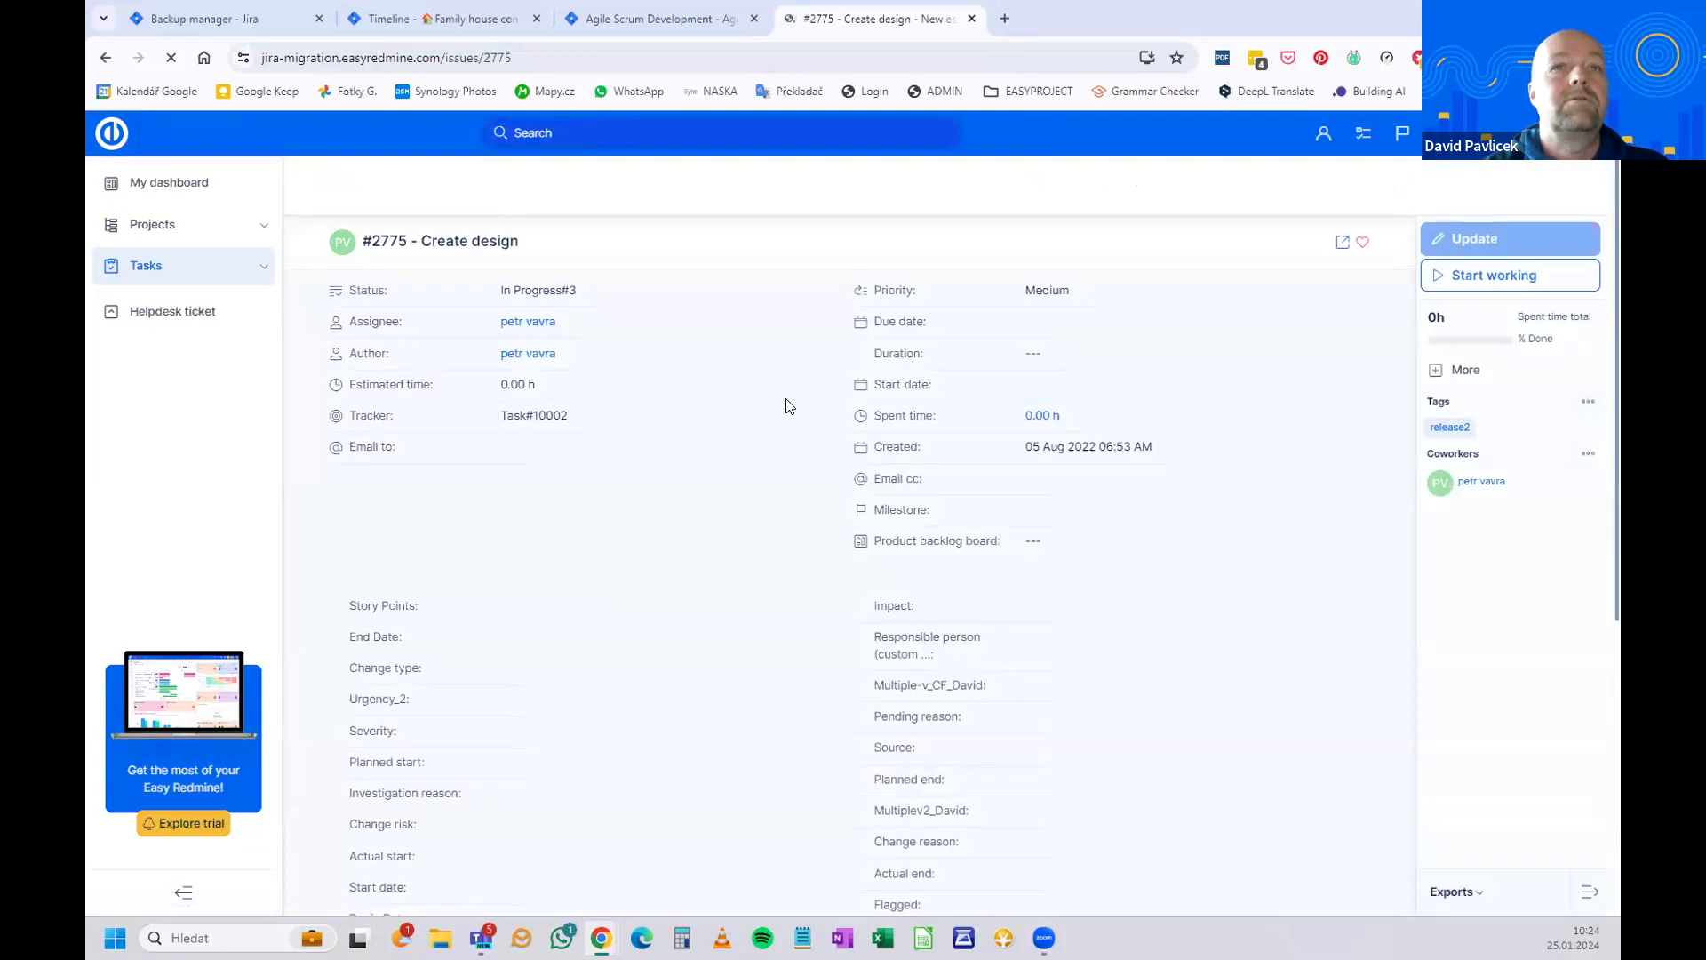
scroll(788, 404, "down", 5)
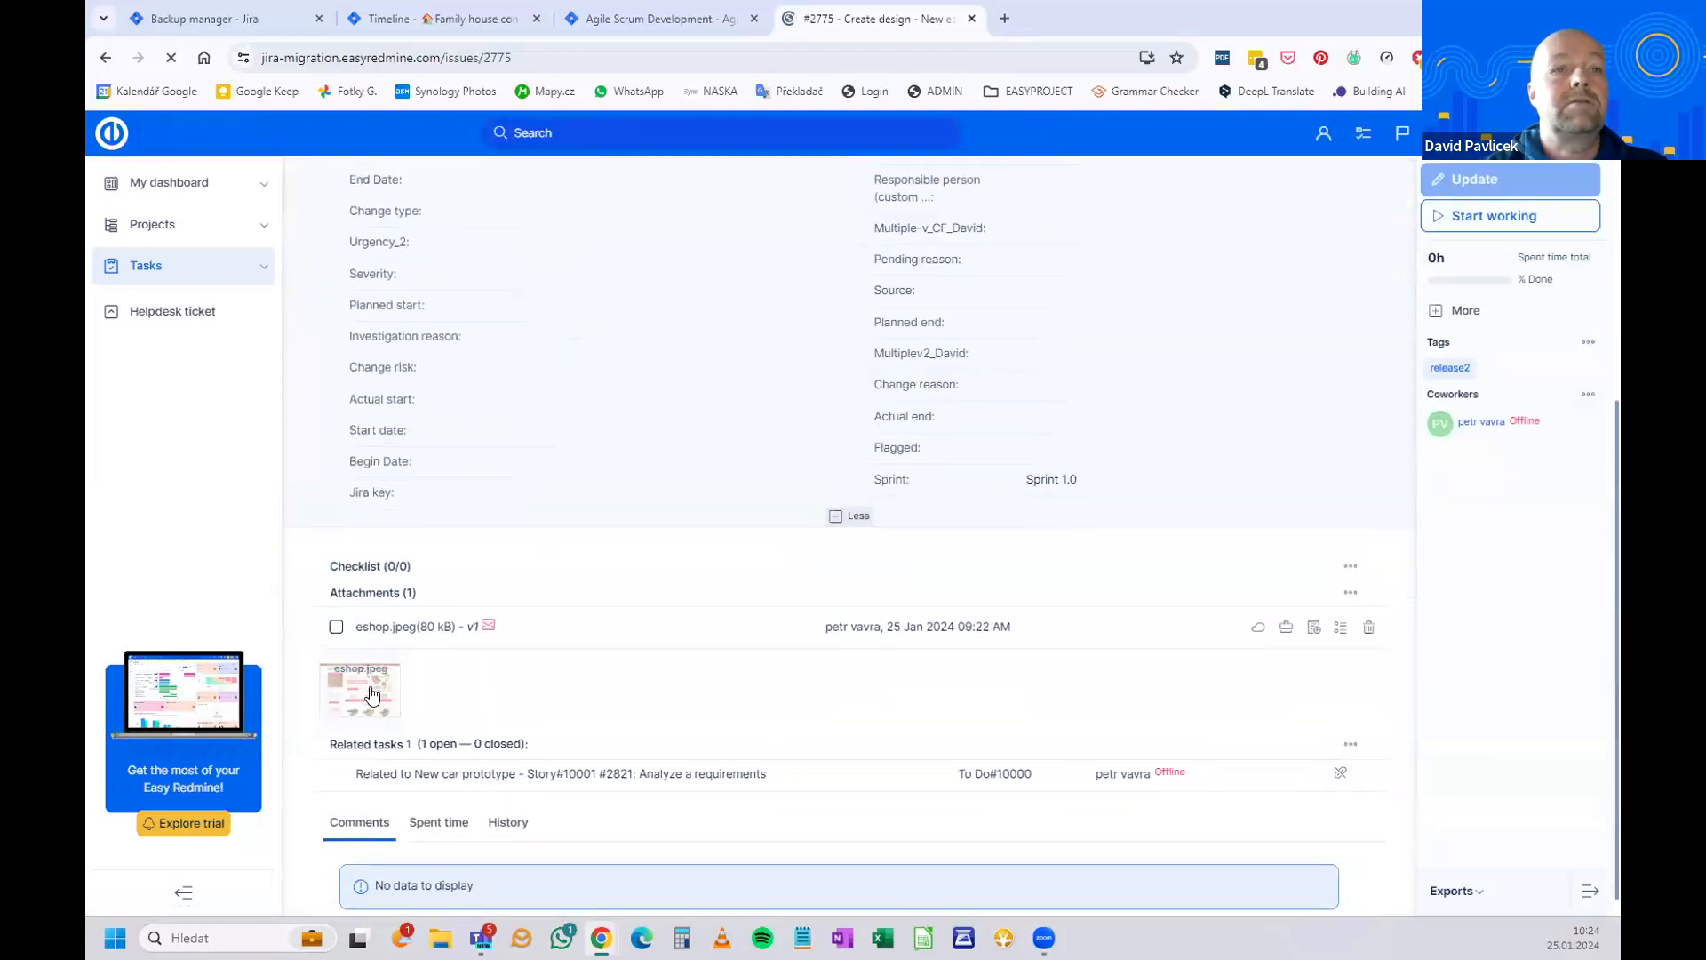
left_click(382, 679)
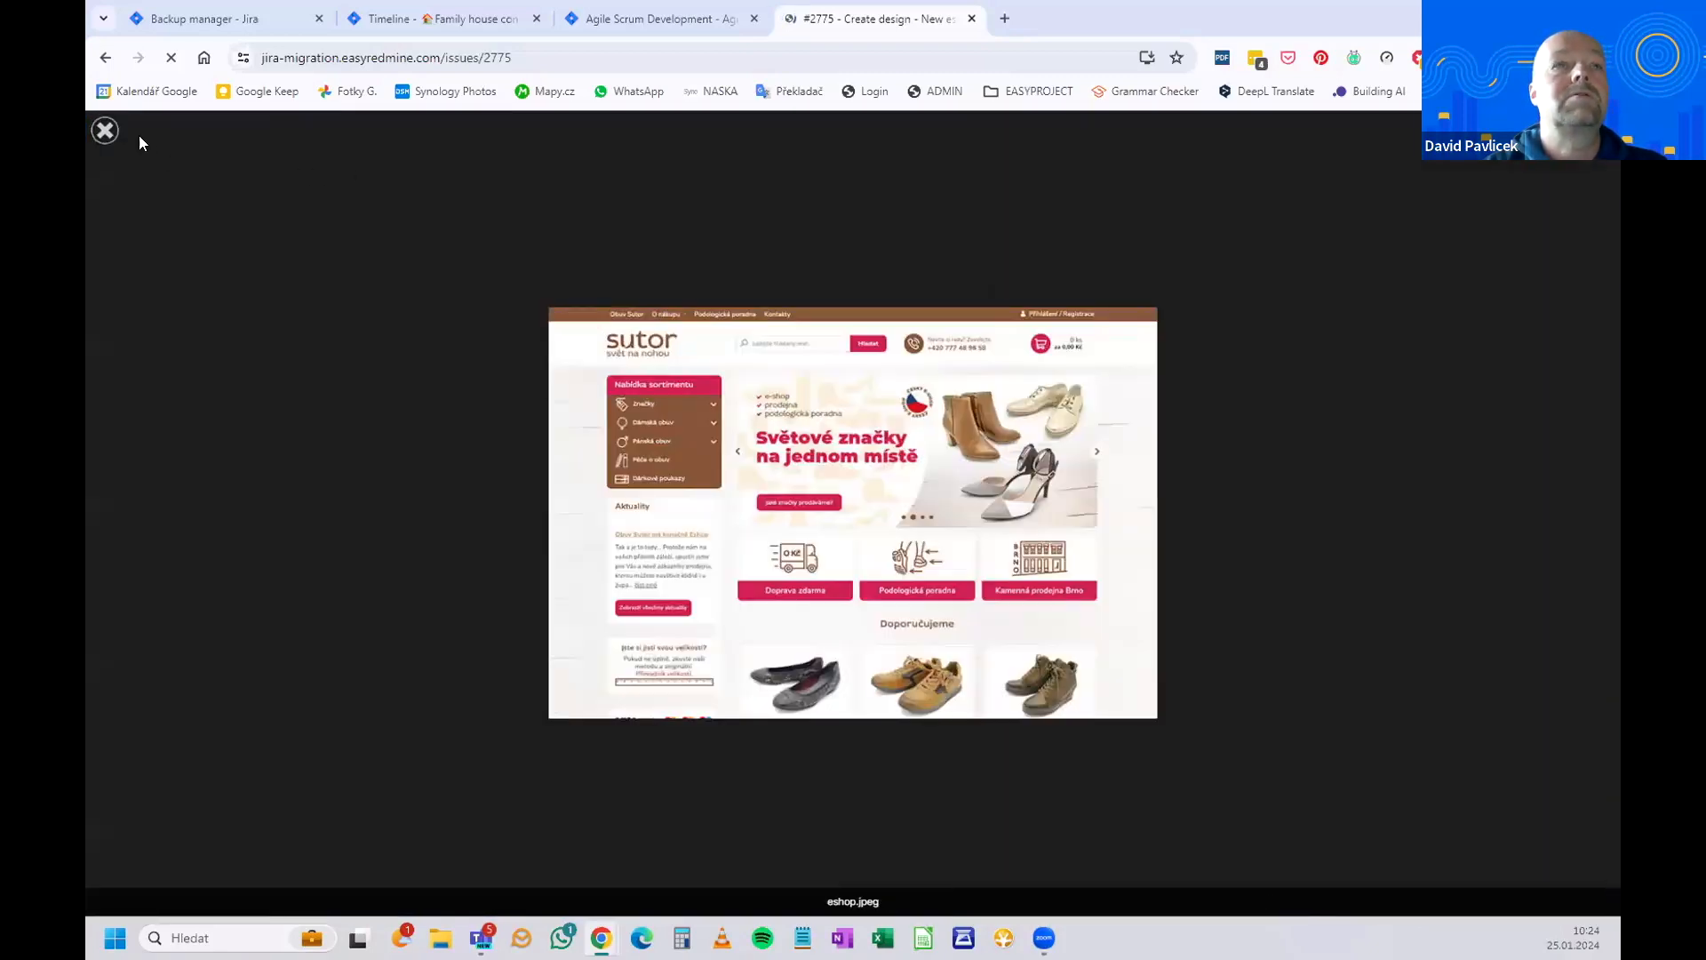
left_click(106, 135)
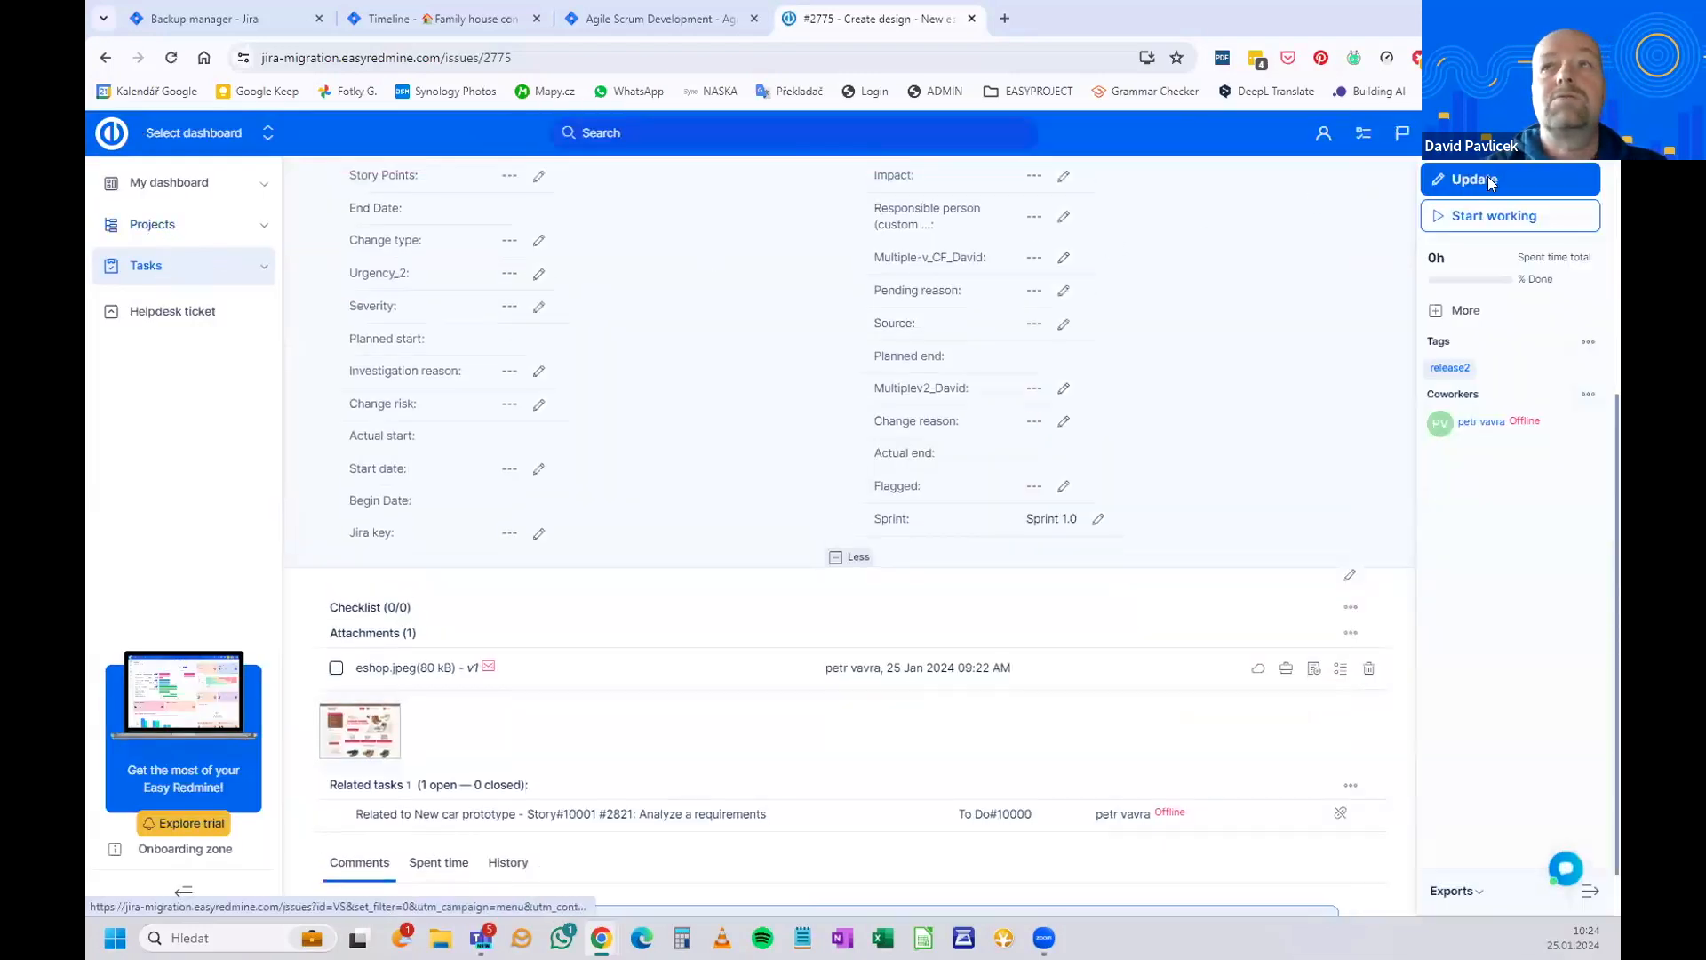
Open the users list and then the groups list to review the migrated user groups.
left_click(1363, 132)
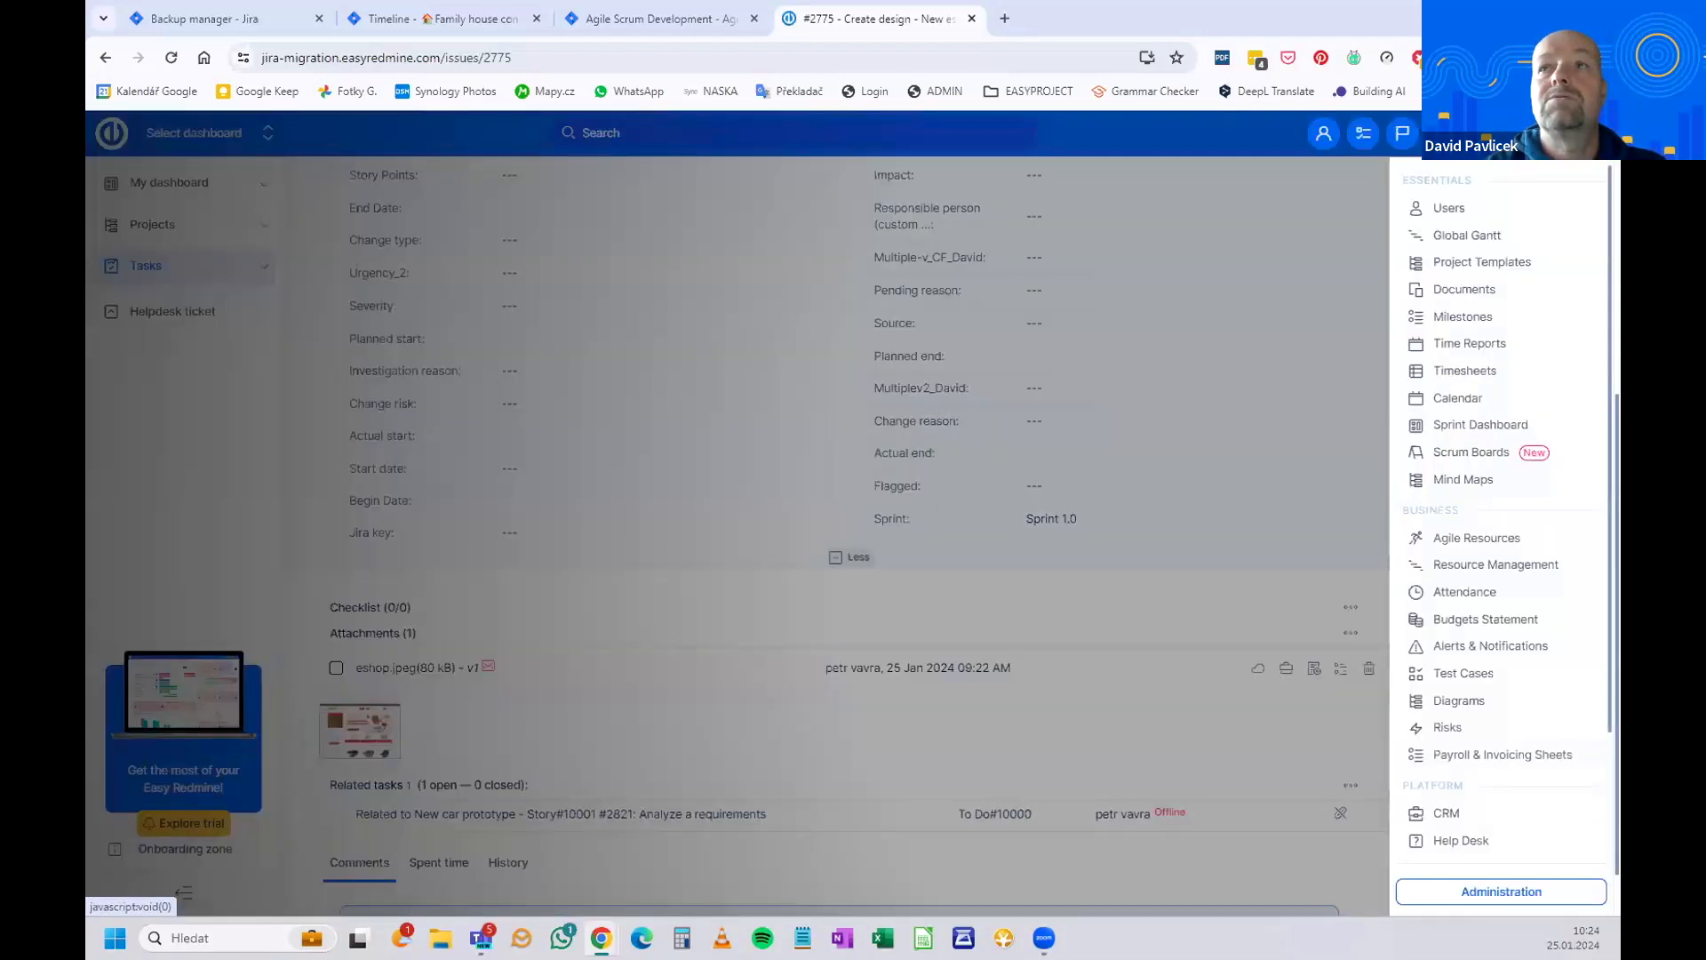
left_click(1456, 214)
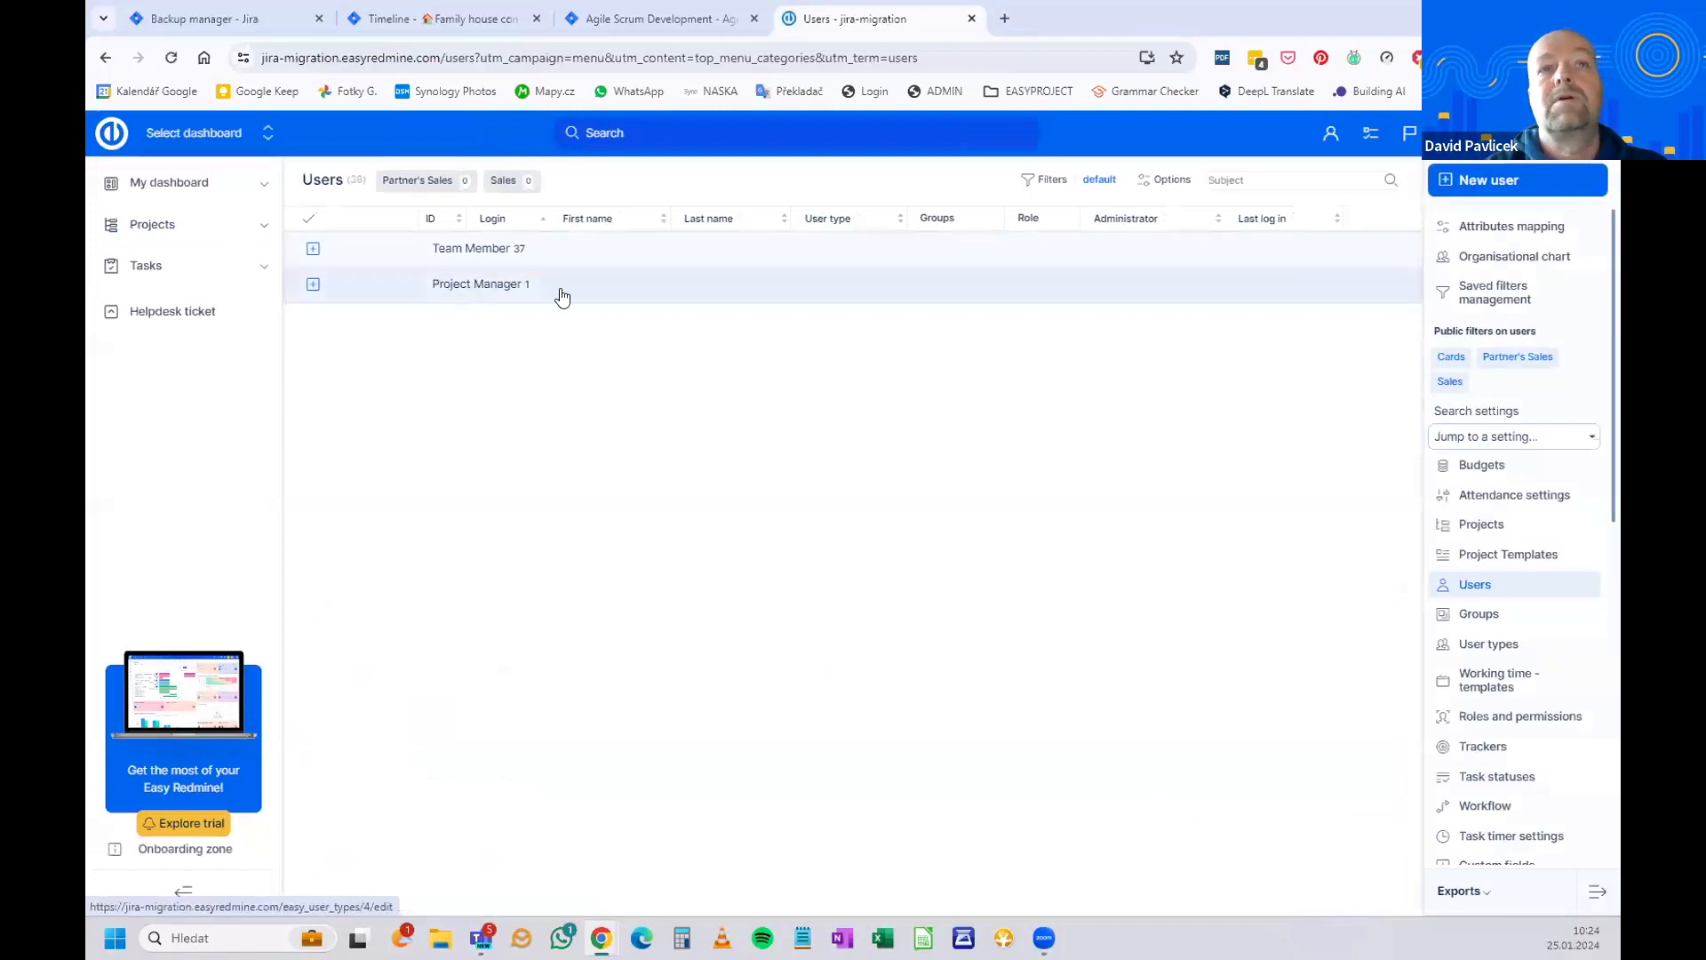
left_click(1478, 613)
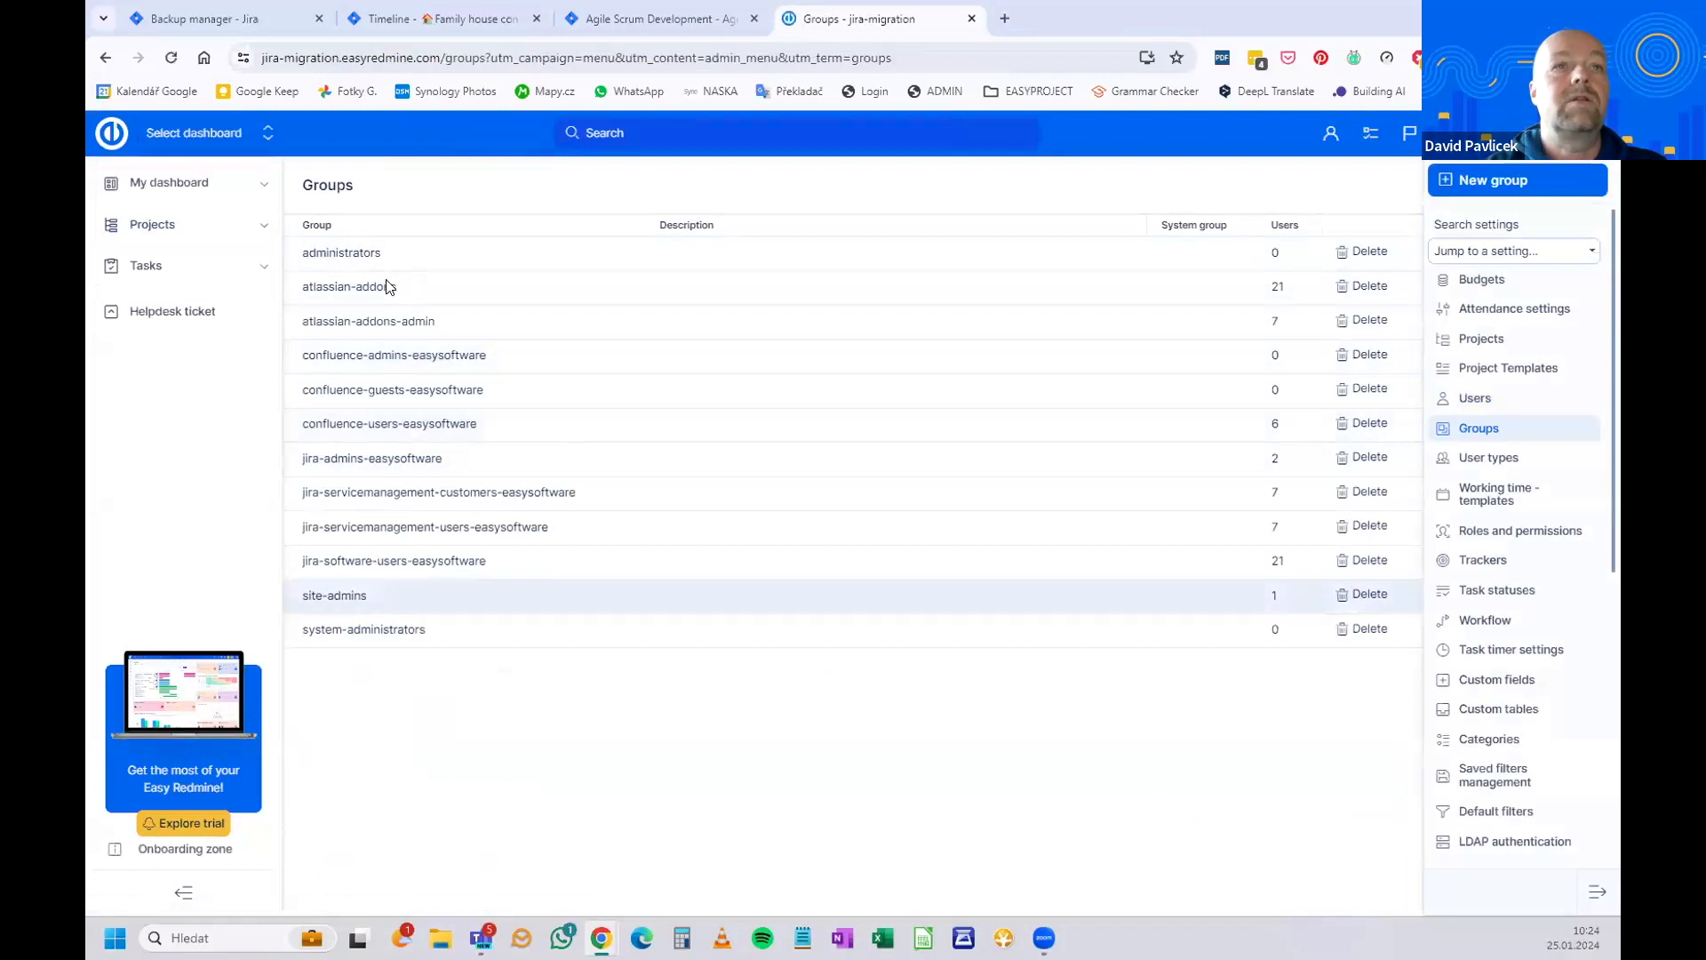
Return to the users list, browse the Team Member accounts, and open the one with roles Administrator, Administrator_3 and Administrator_2 for editing.
left_click(1478, 405)
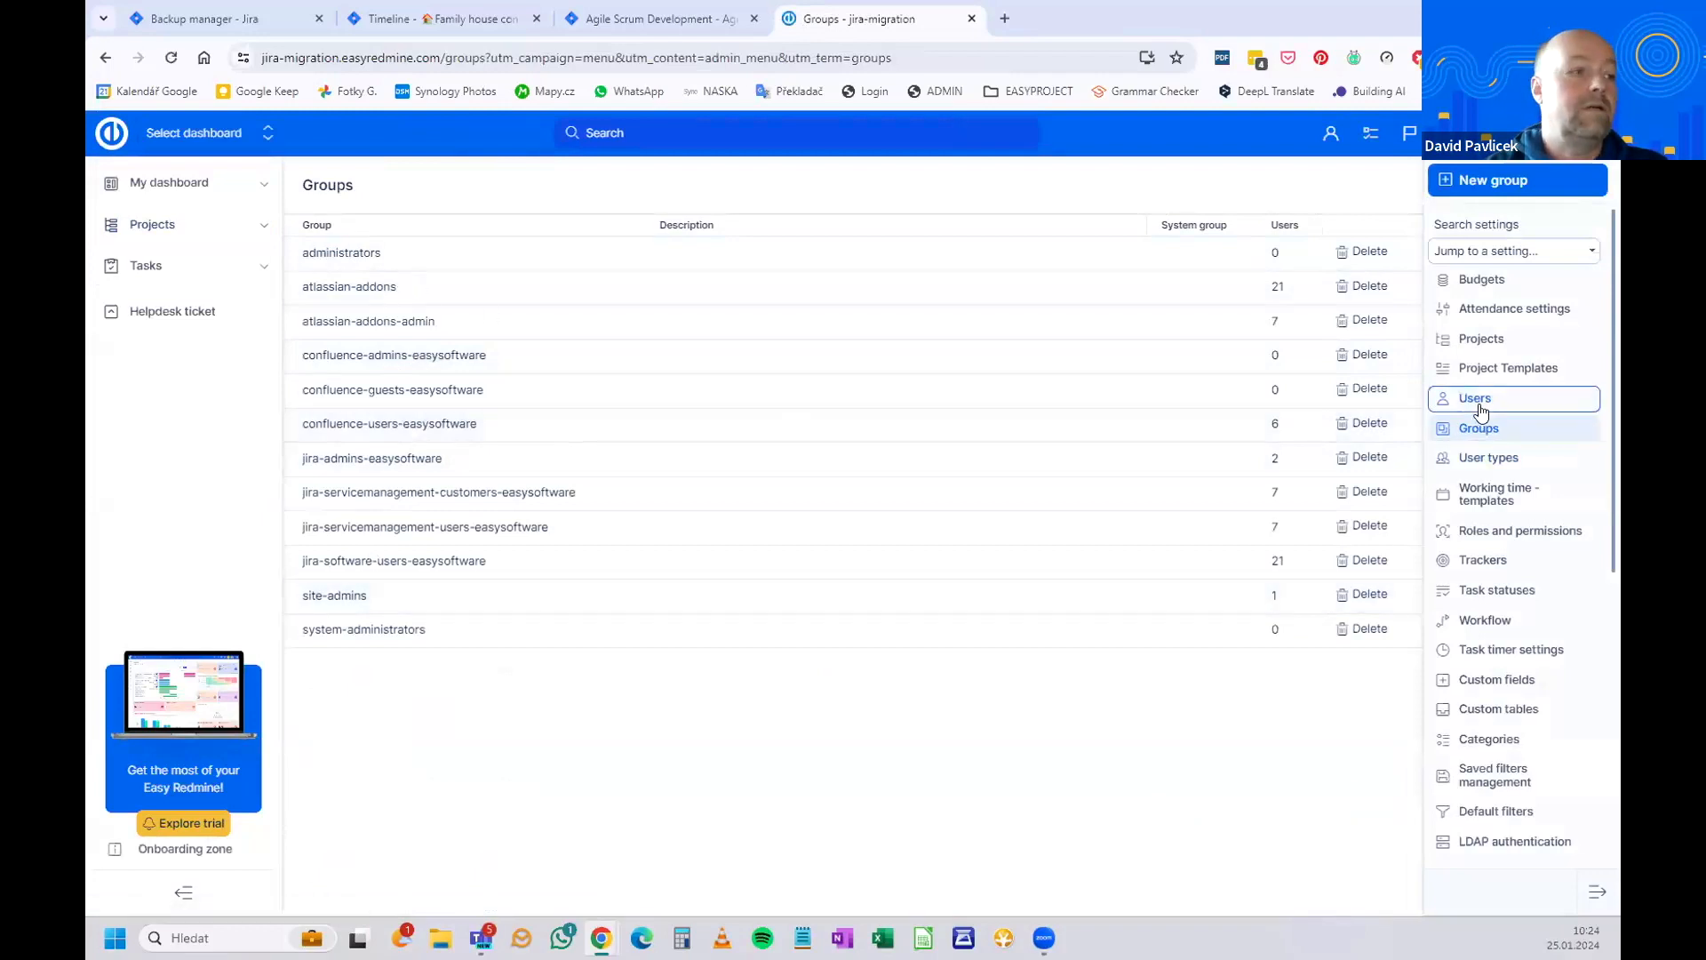
left_click(1481, 408)
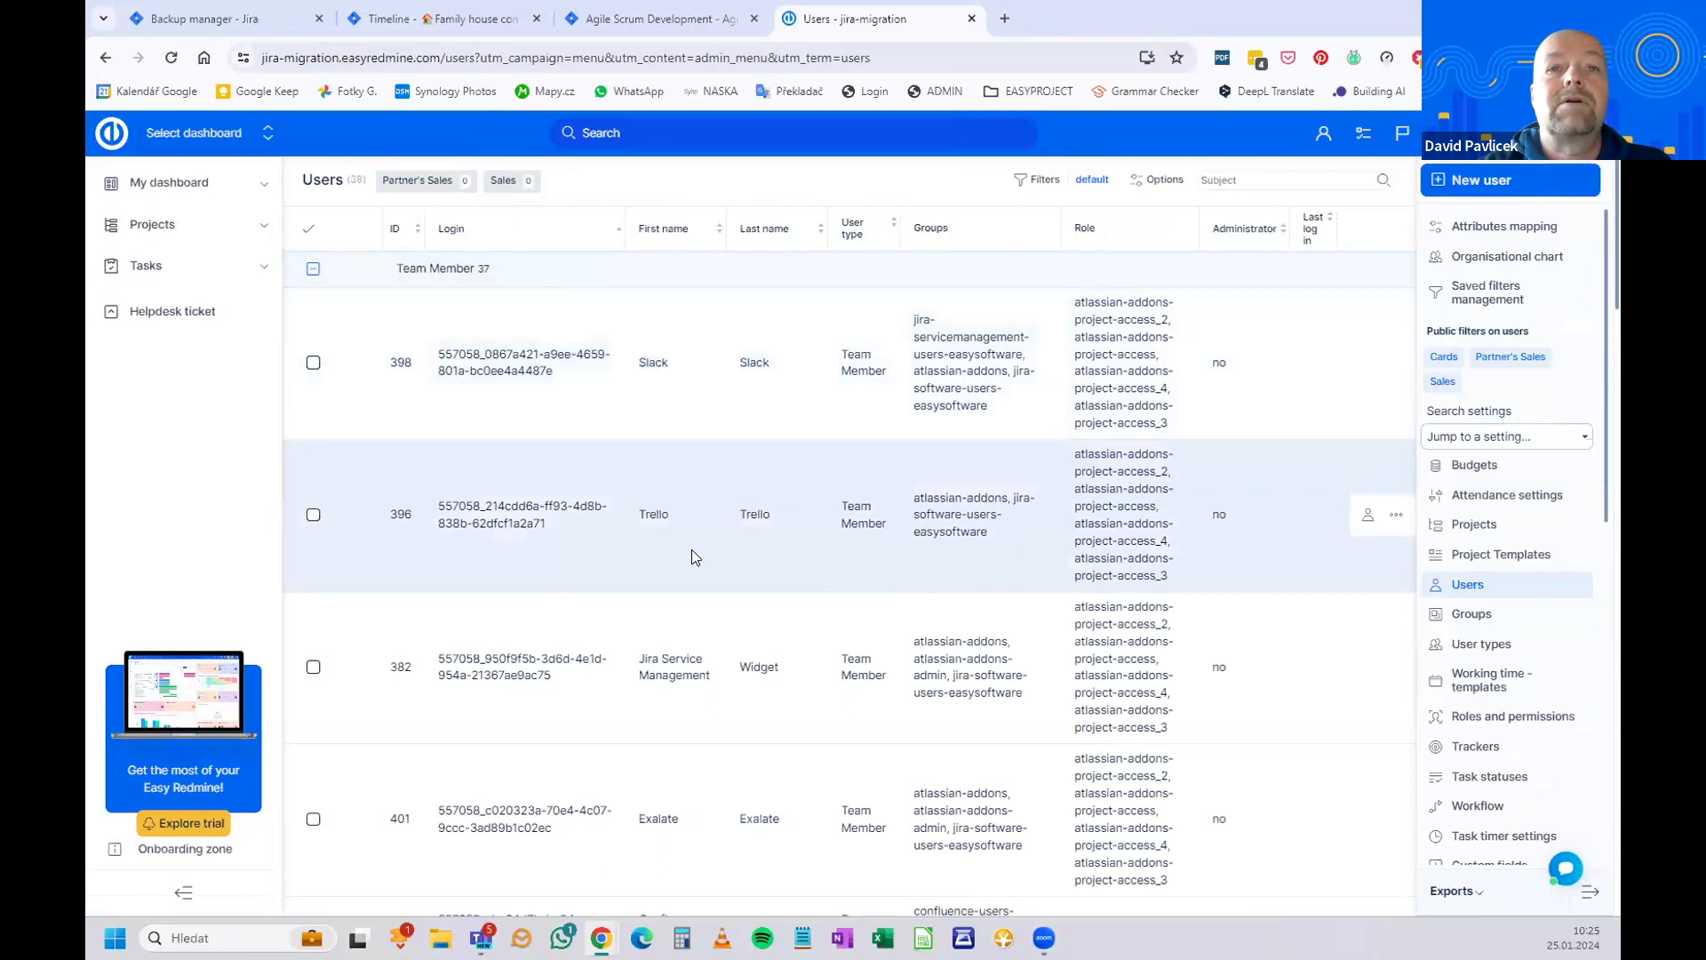
scroll(697, 662, "down", 3)
scroll(701, 651, "up", 3)
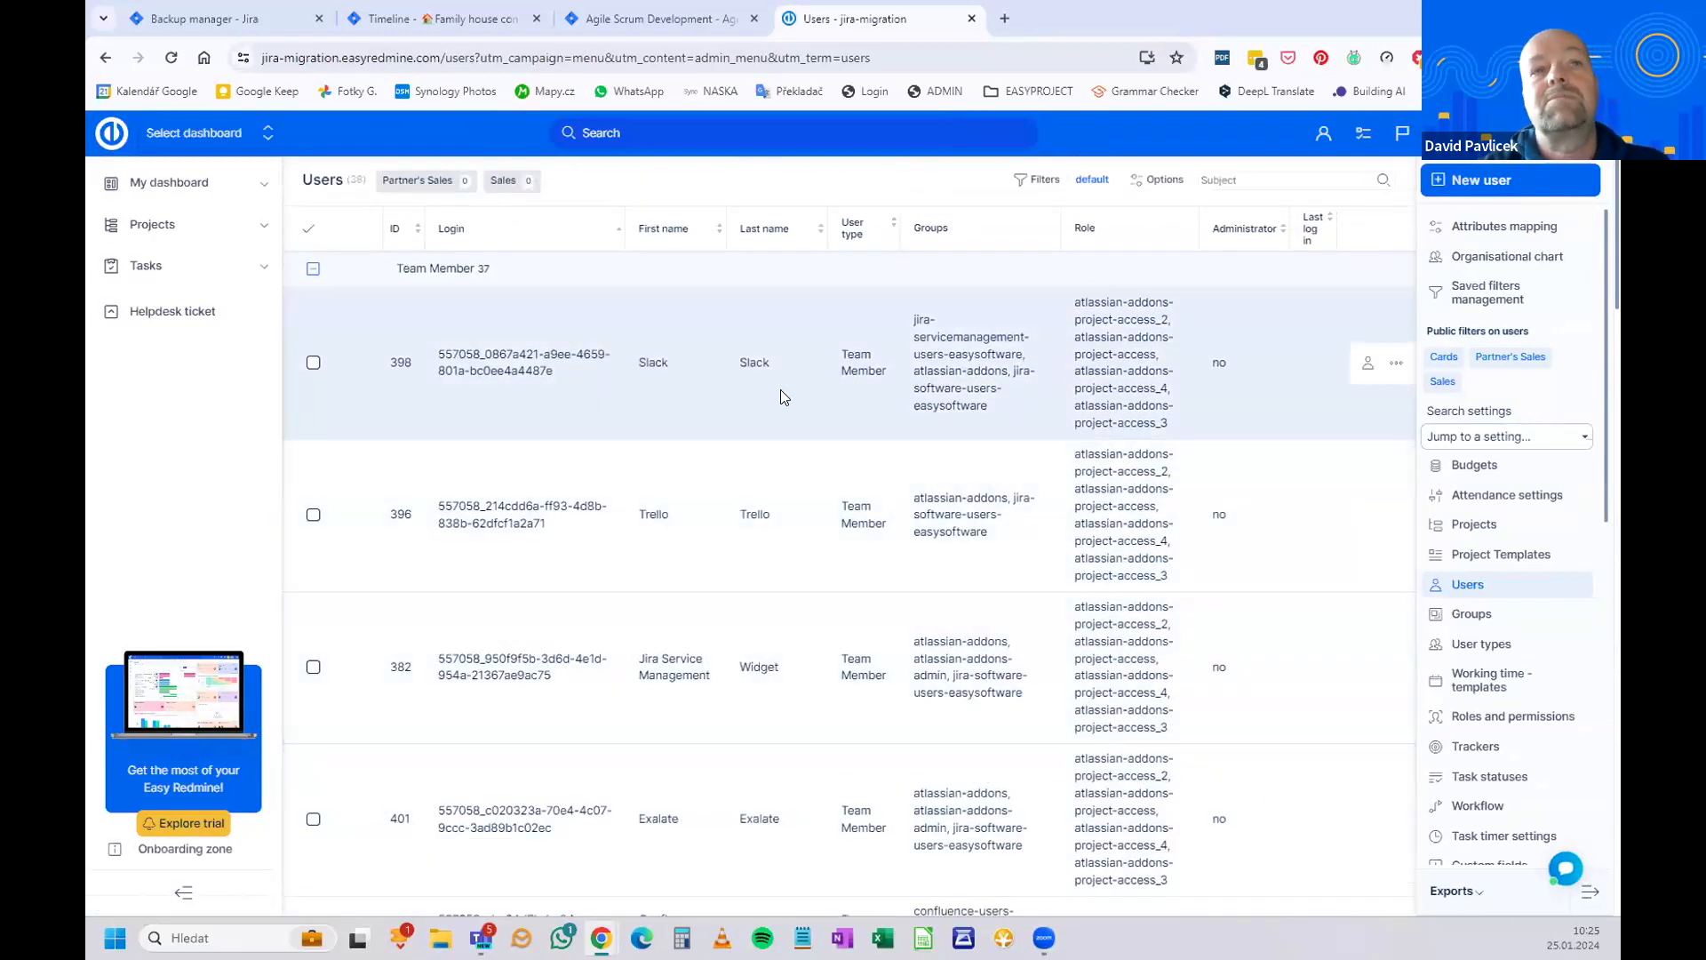
scroll(758, 404, "down", 5)
scroll(763, 408, "down", 10)
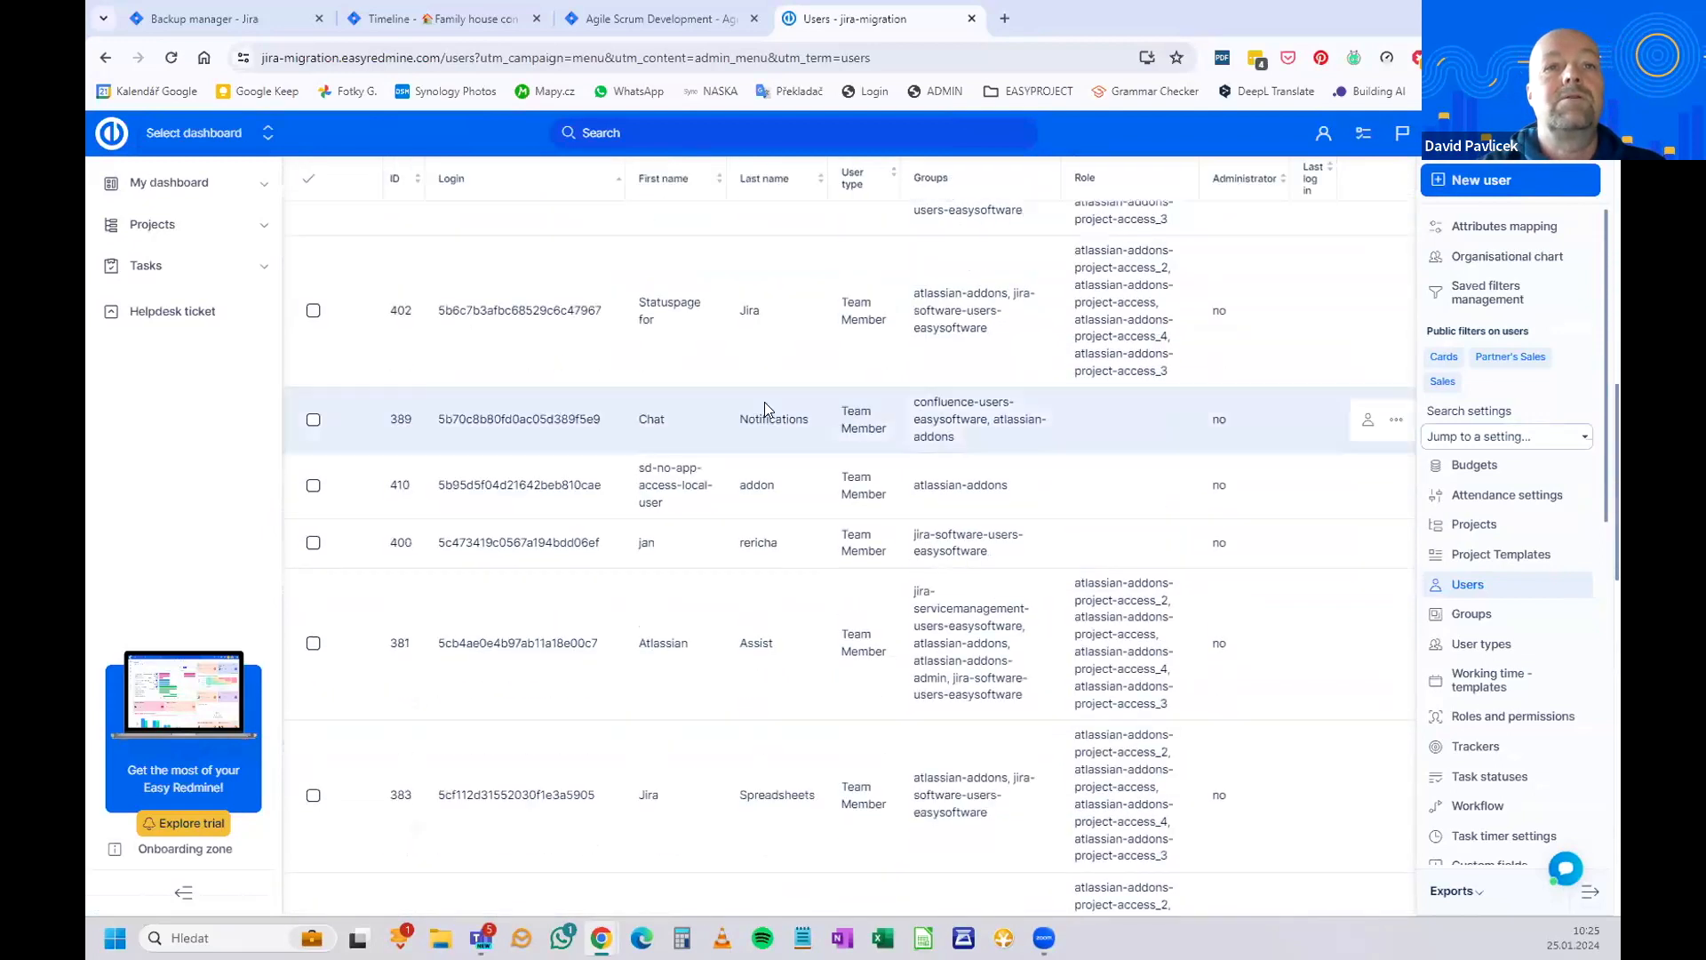
scroll(766, 409, "up", 4)
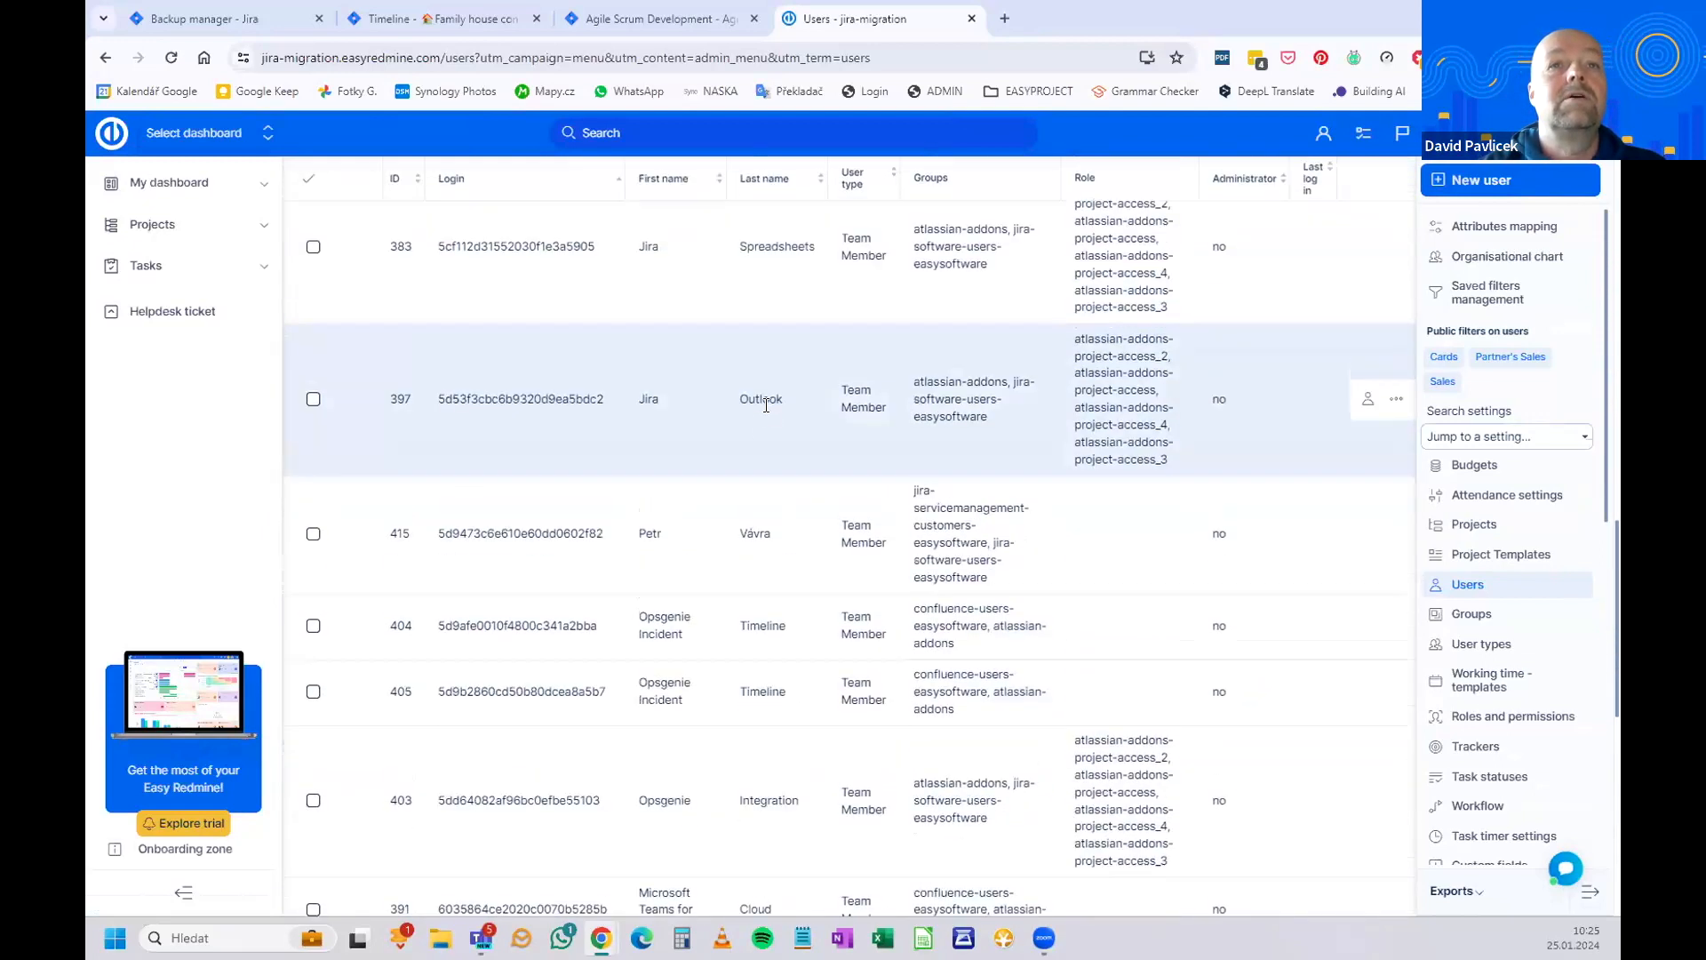
scroll(725, 398, "down", 8)
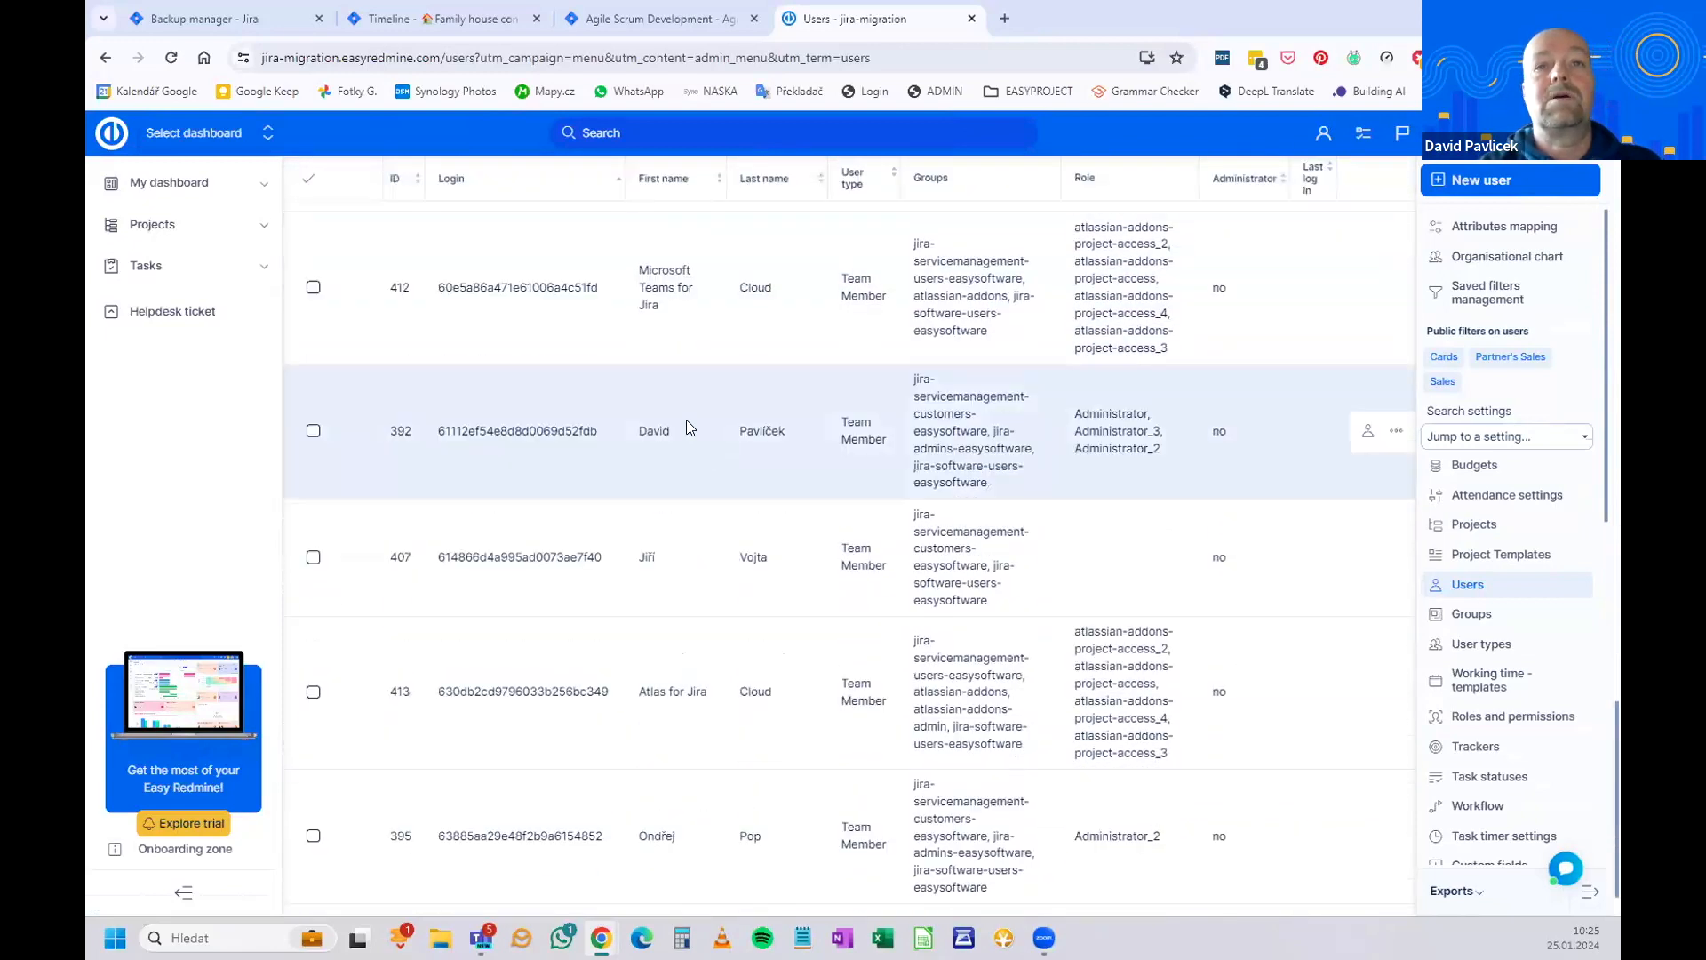
right_click(686, 421)
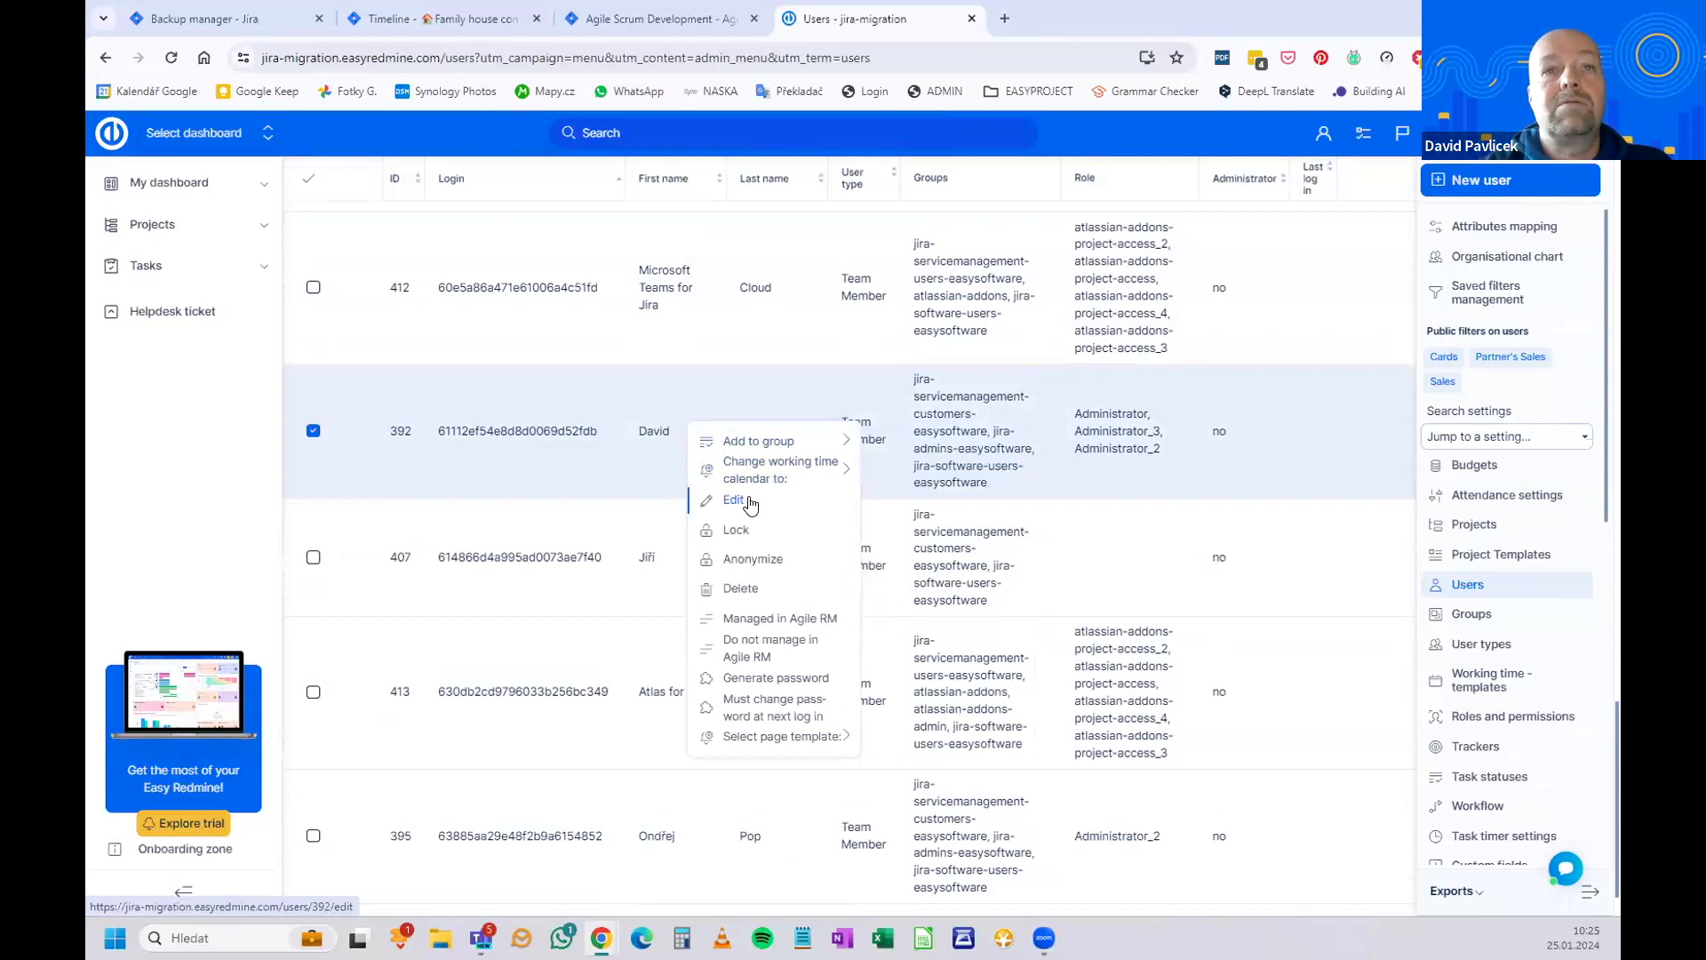
left_click(734, 503)
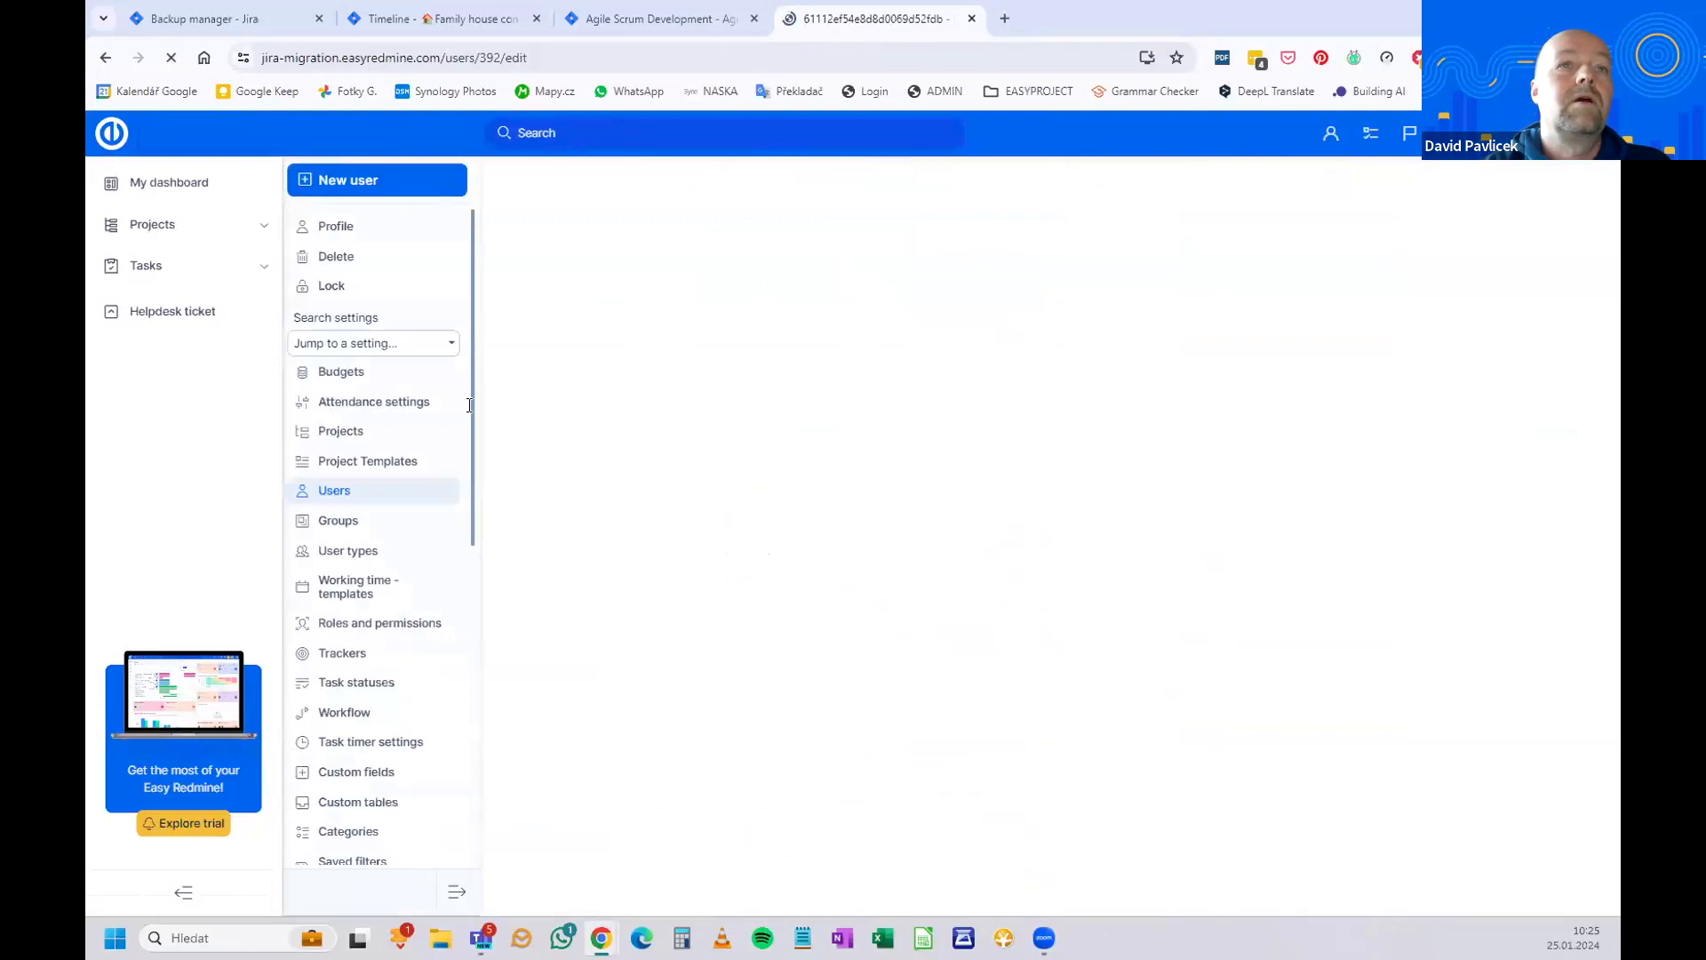
Replace the migrated user's login with "dp".
left_click(490, 330)
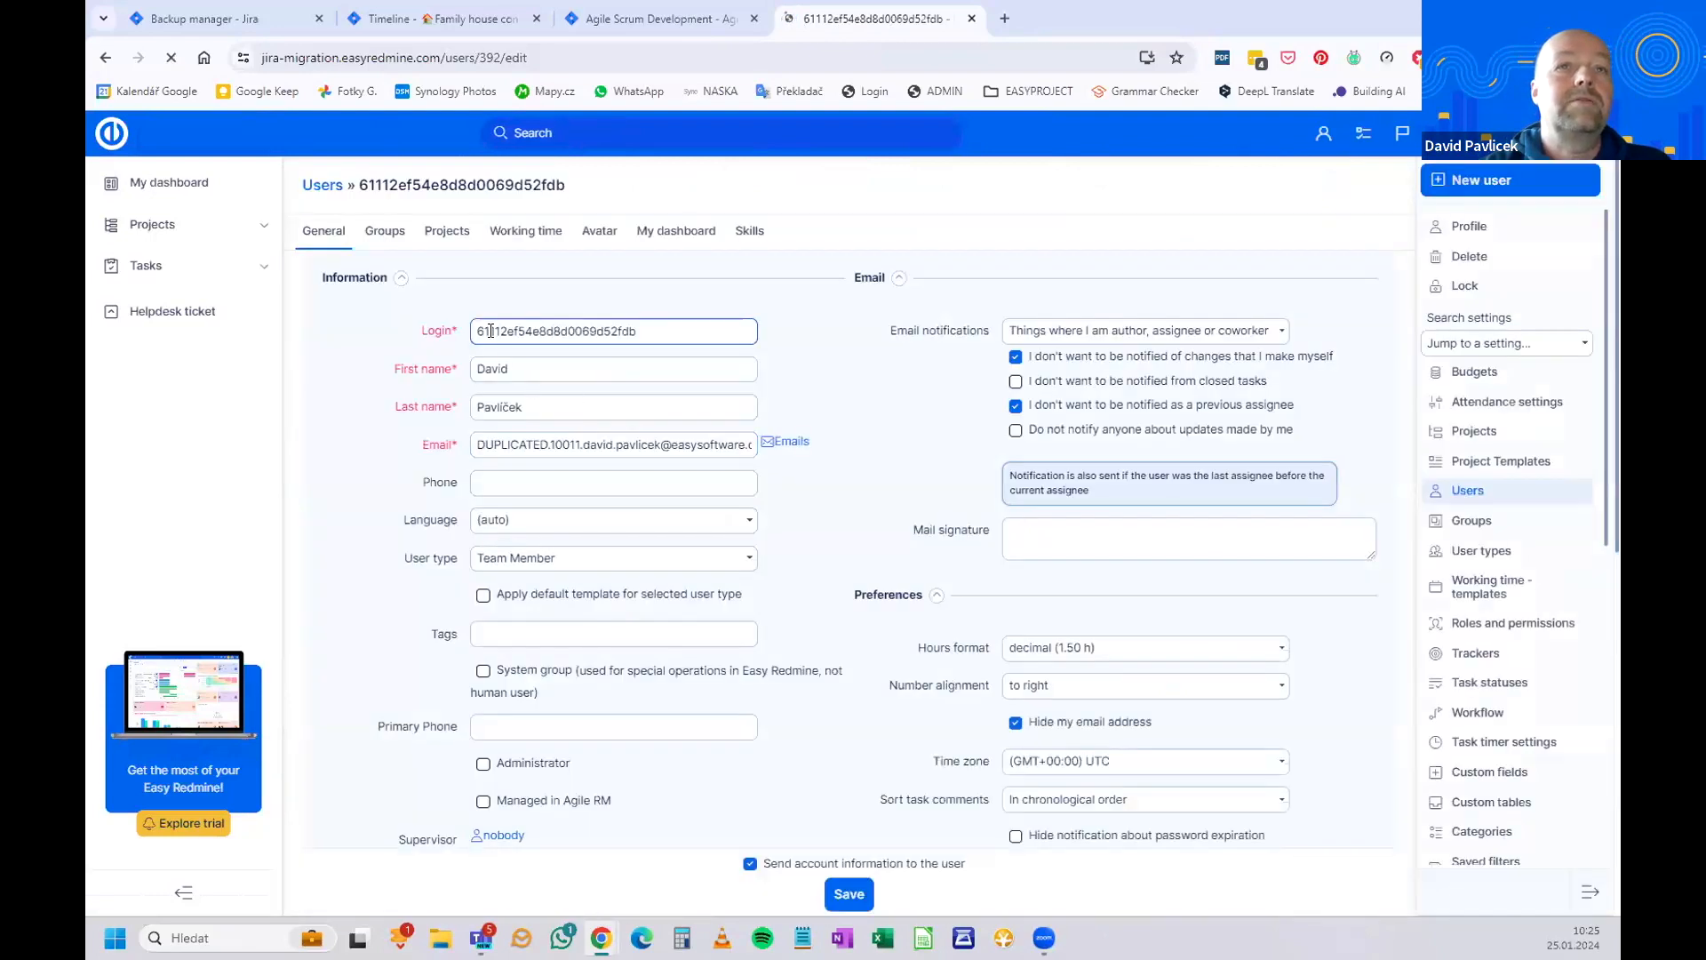
double_click(491, 330)
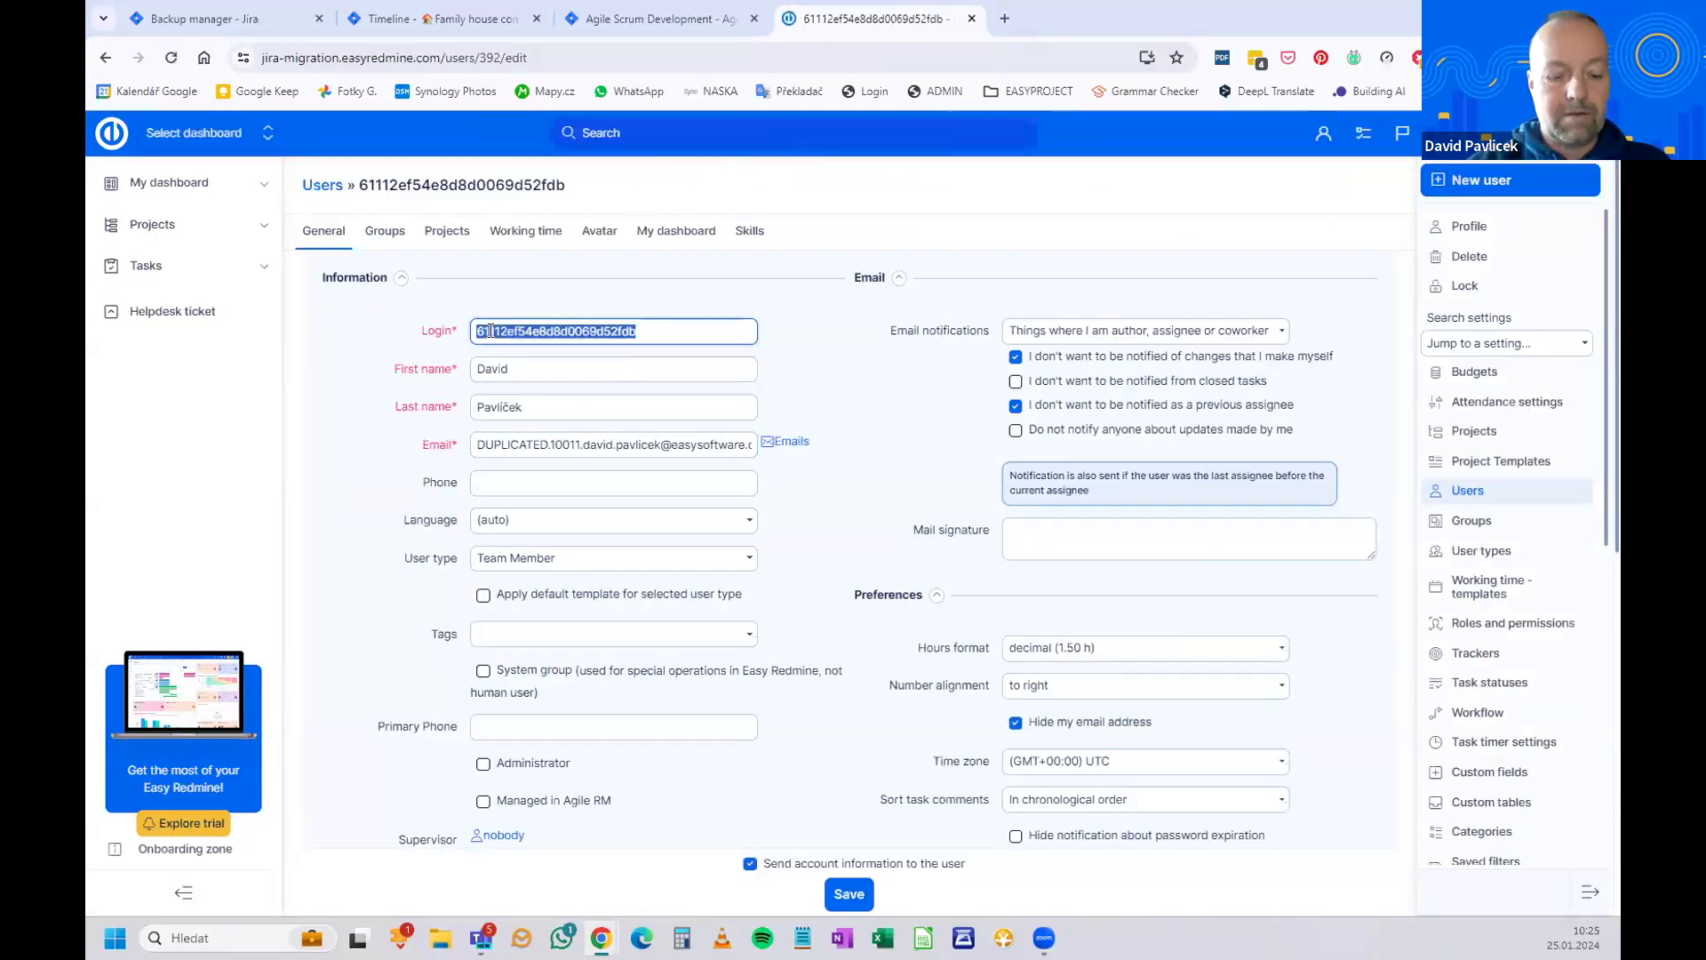
type("dp")
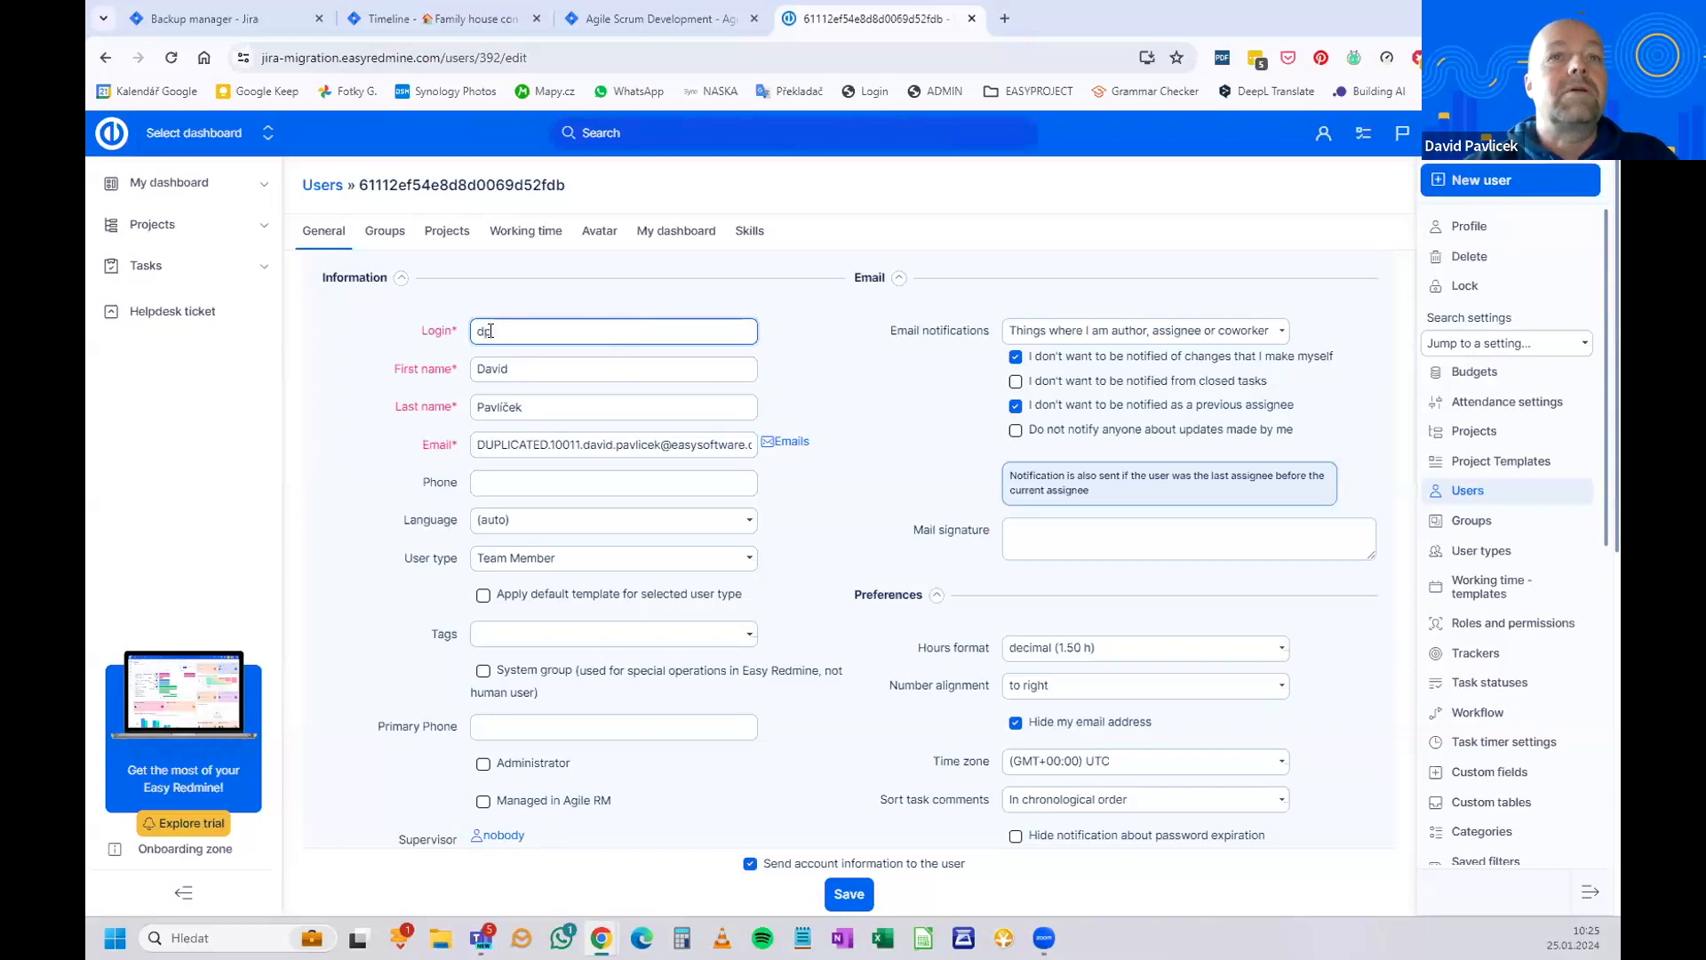
scroll(526, 507, "down", 2)
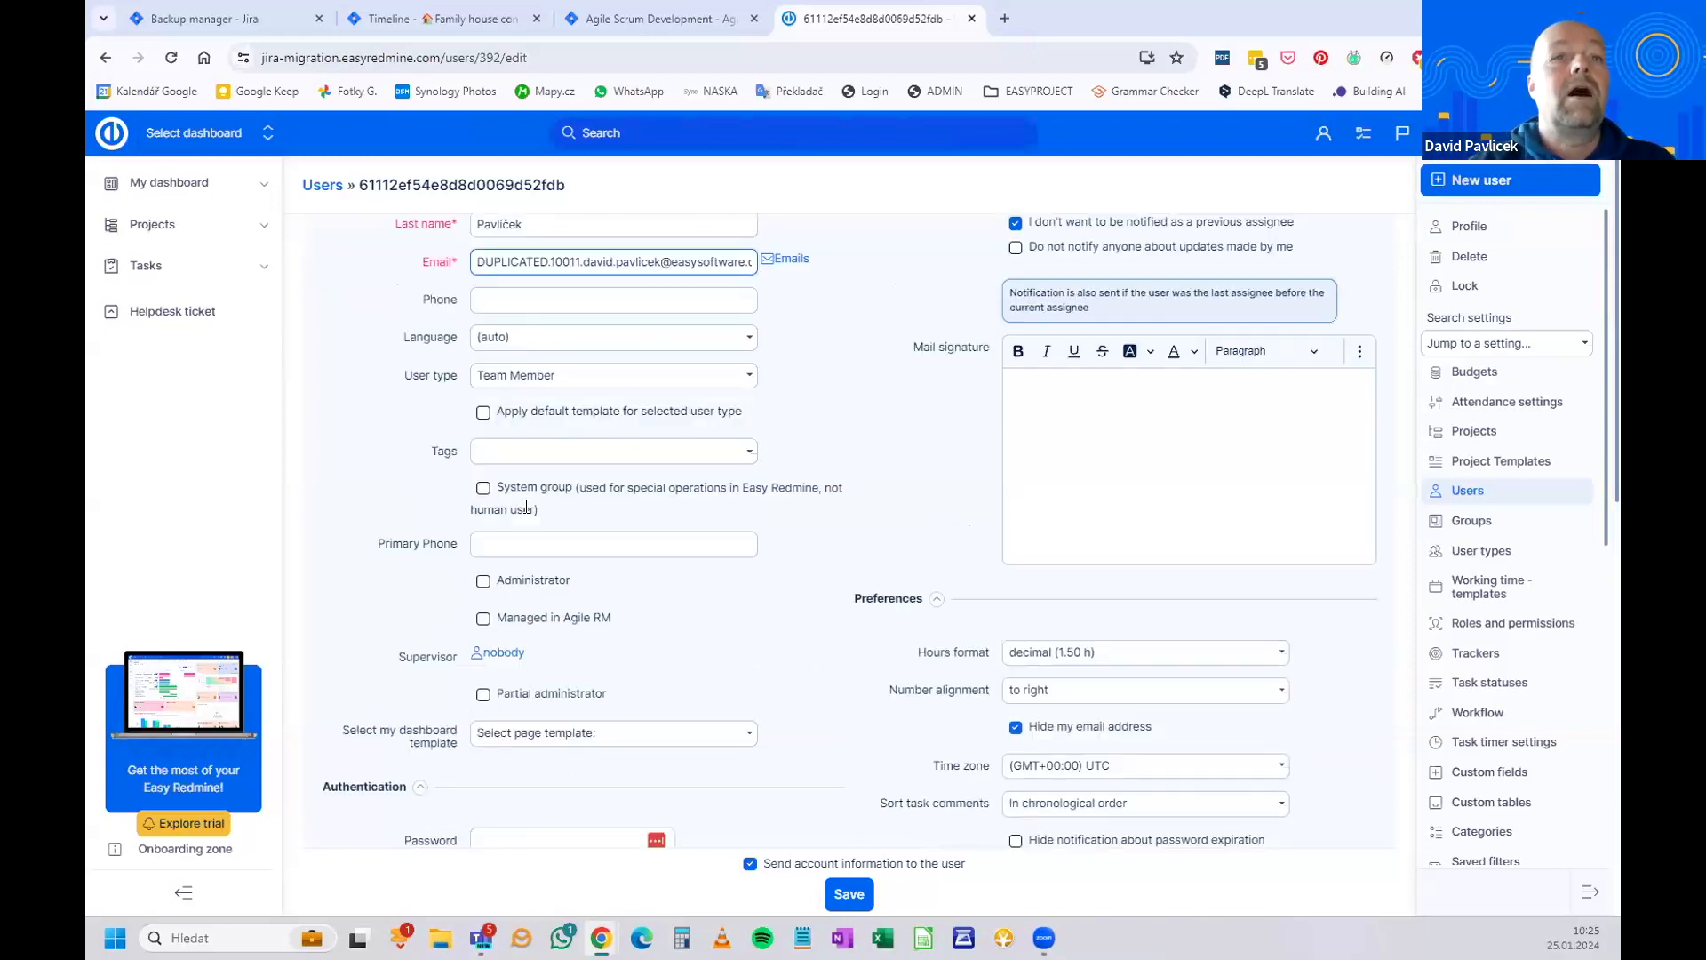
scroll(547, 426, "up", 1)
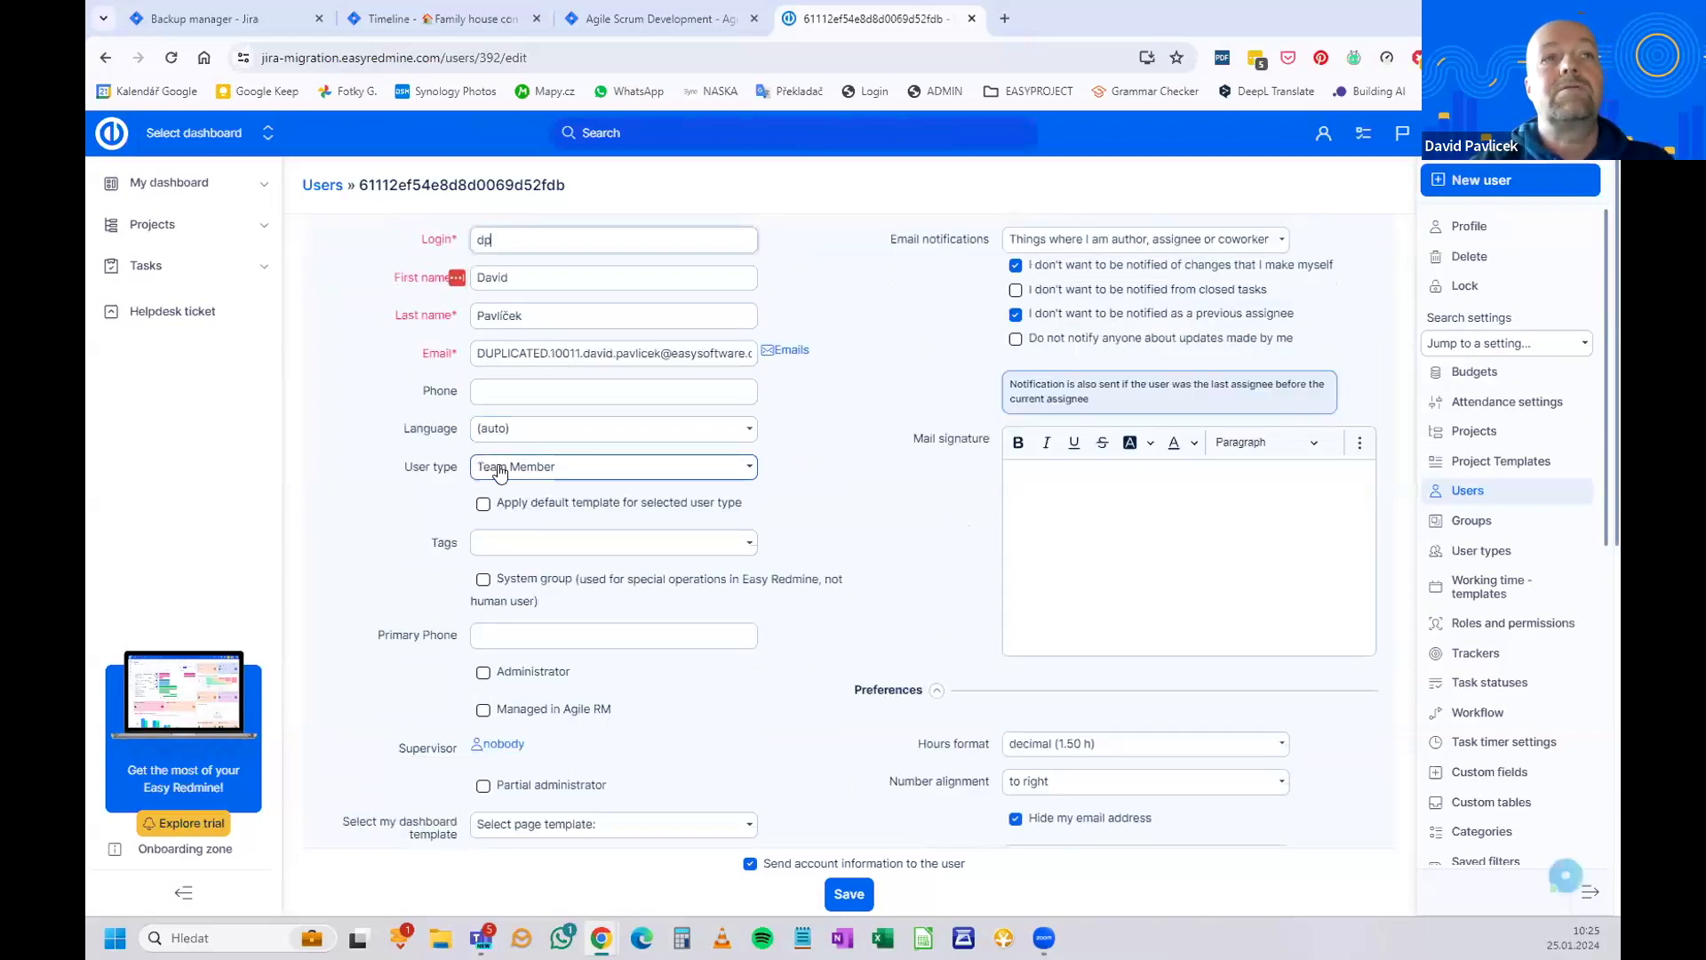
Set the user type to Project Manager, apply the default template for that type, and grant the user Administrator rights.
left_click(488, 470)
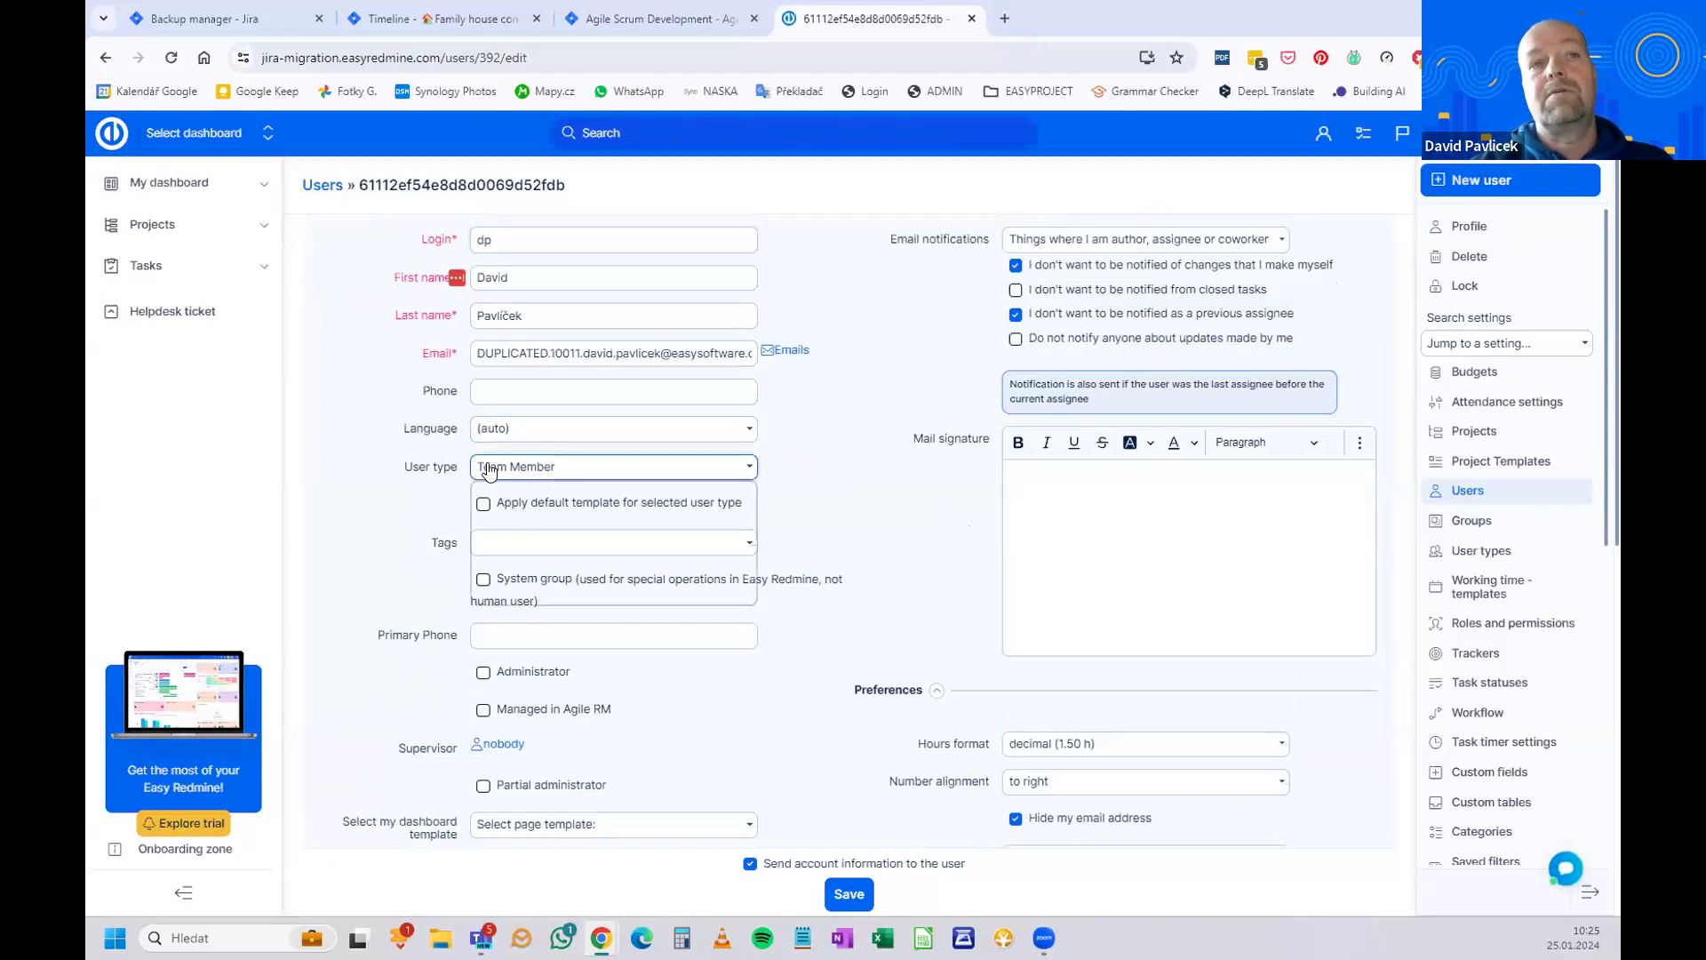
left_click(488, 503)
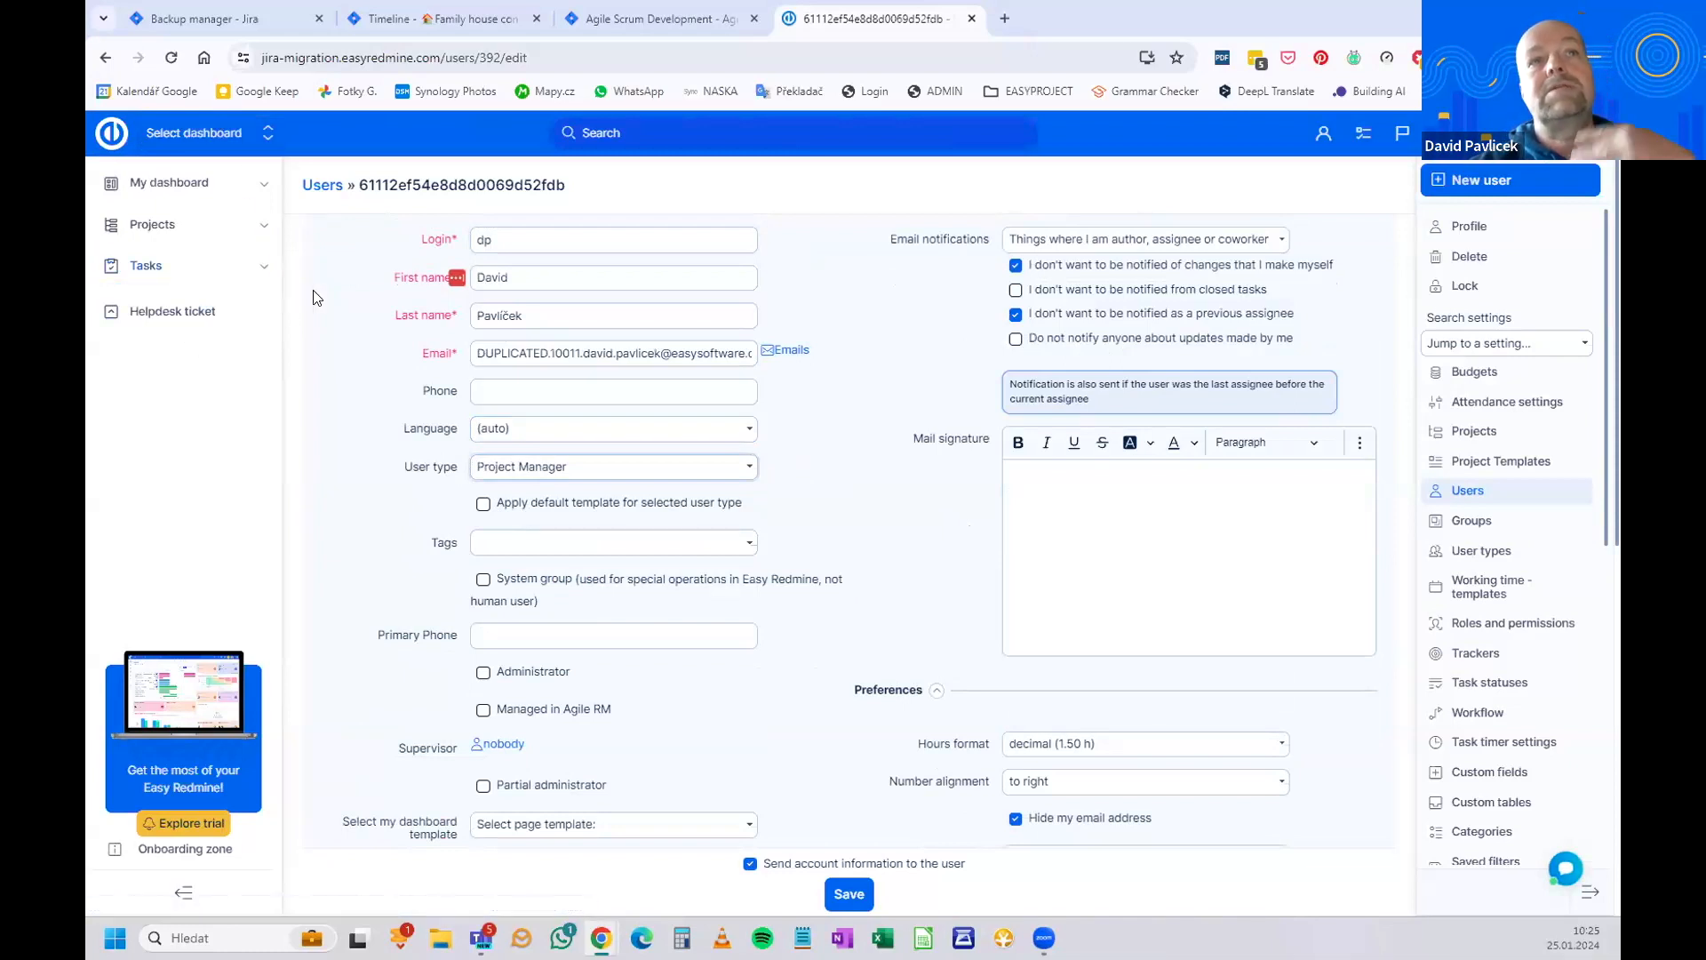
left_click(534, 503)
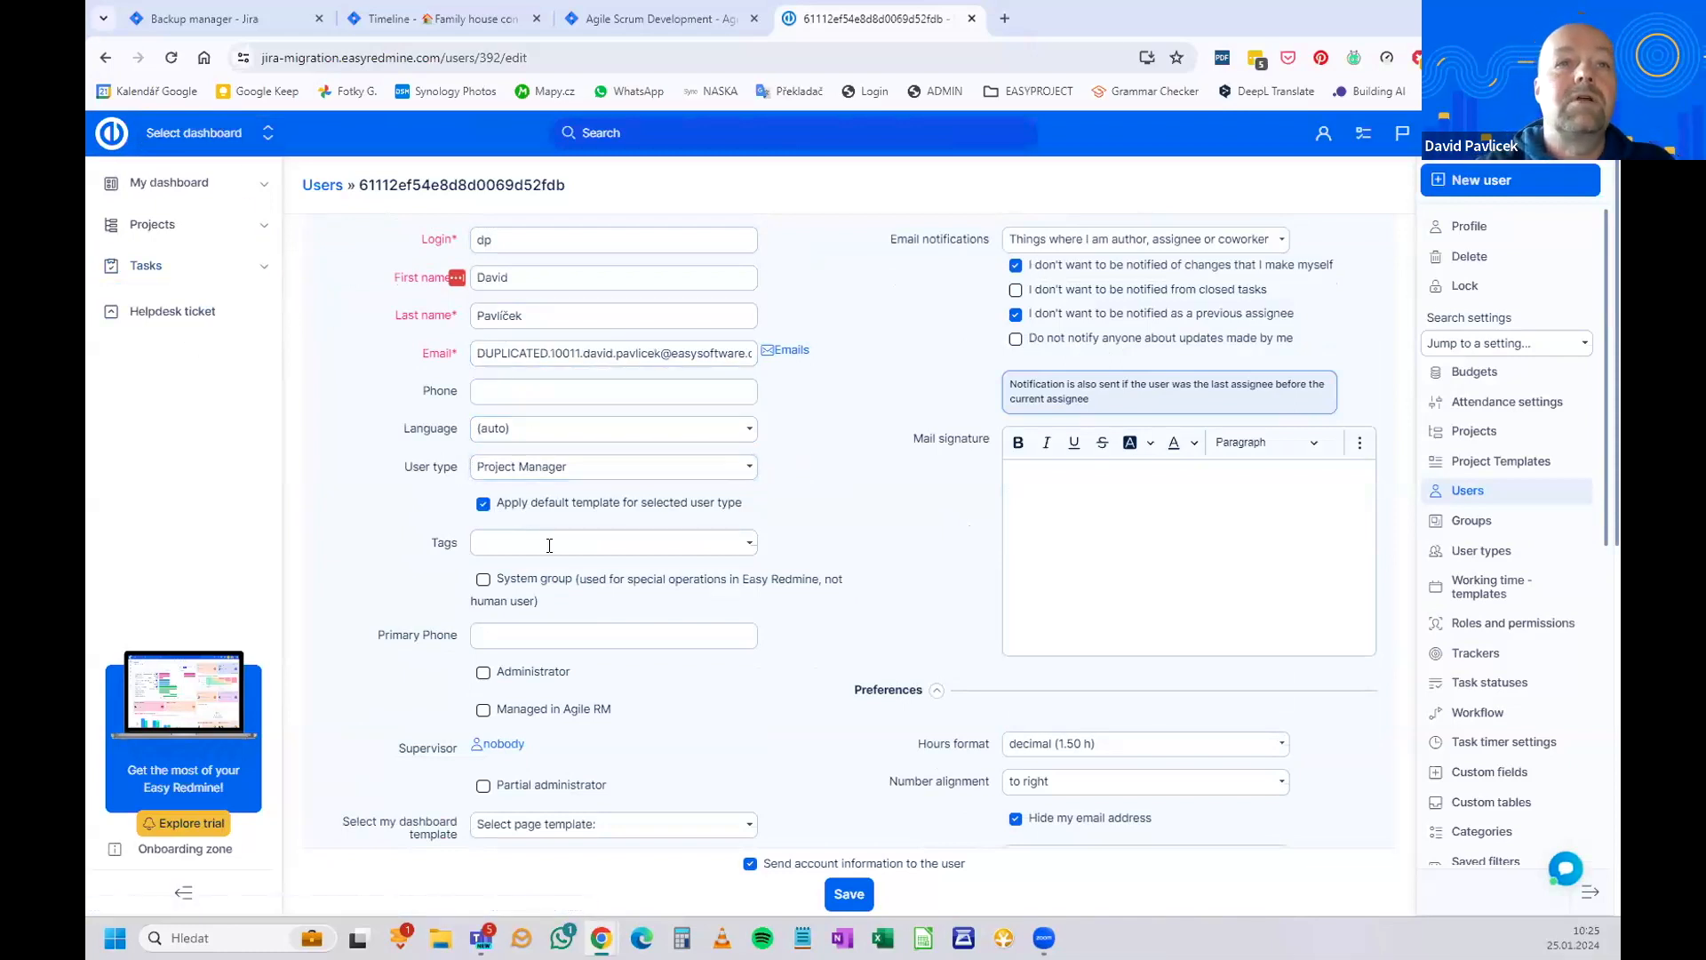
scroll(638, 615, "down", 1)
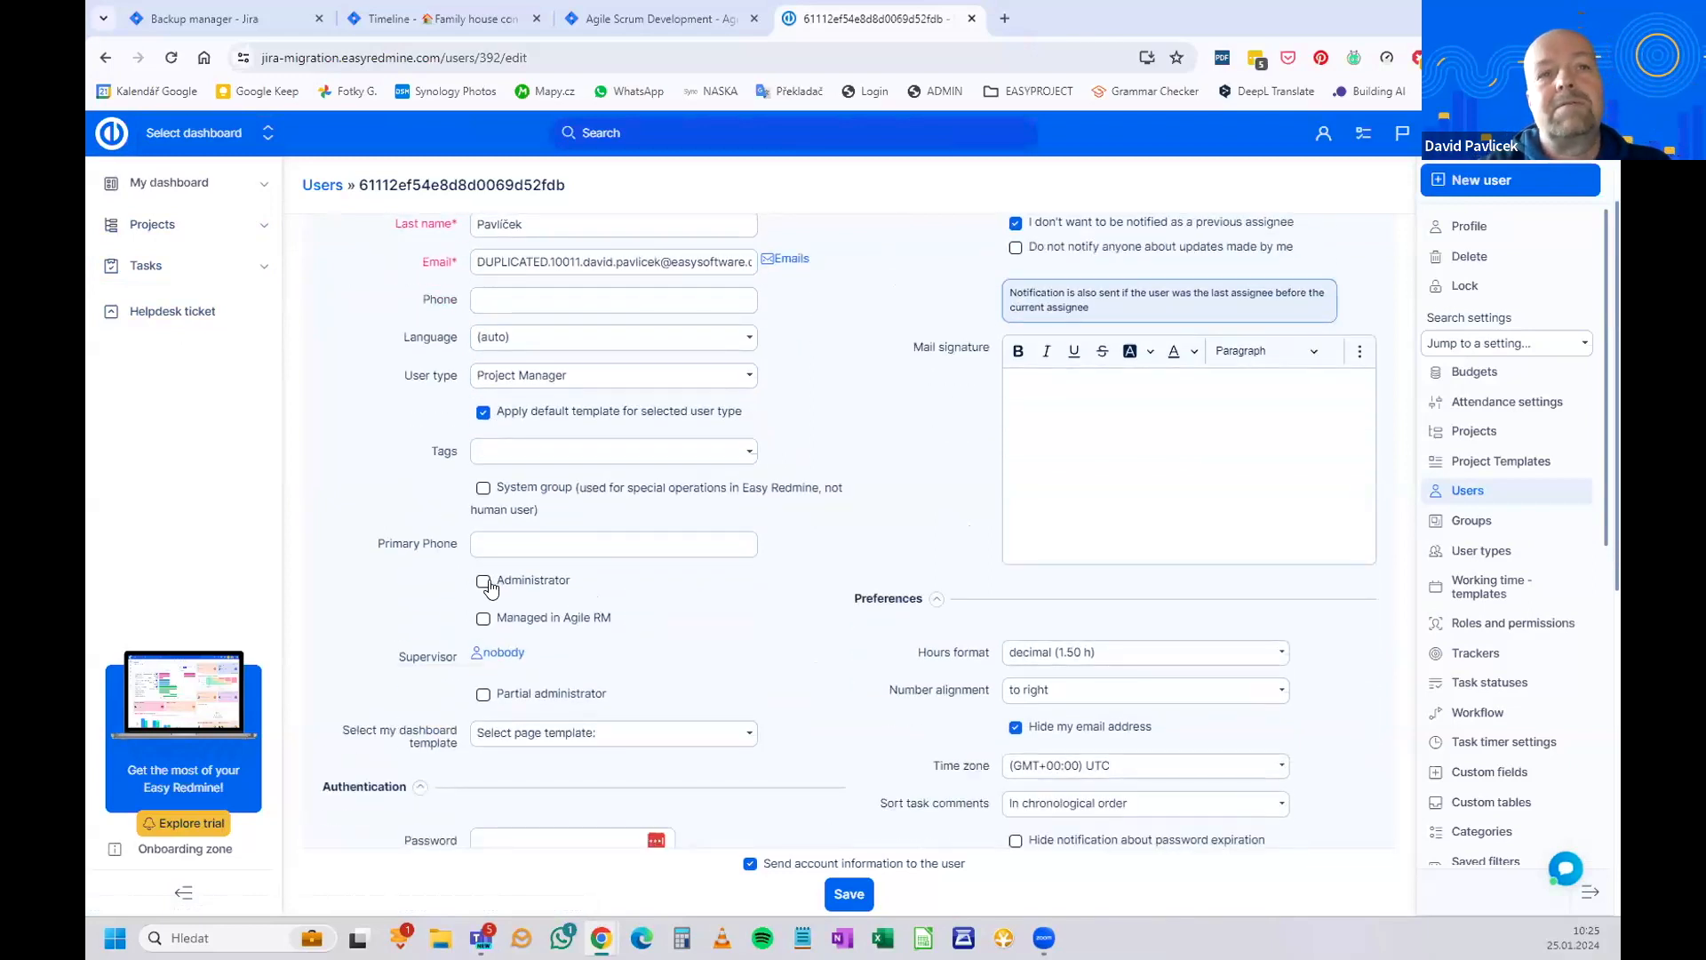
left_click(485, 583)
Turn off sending account information to the user, enter and confirm a new account password, and save the user.
scroll(480, 569, "down", 3)
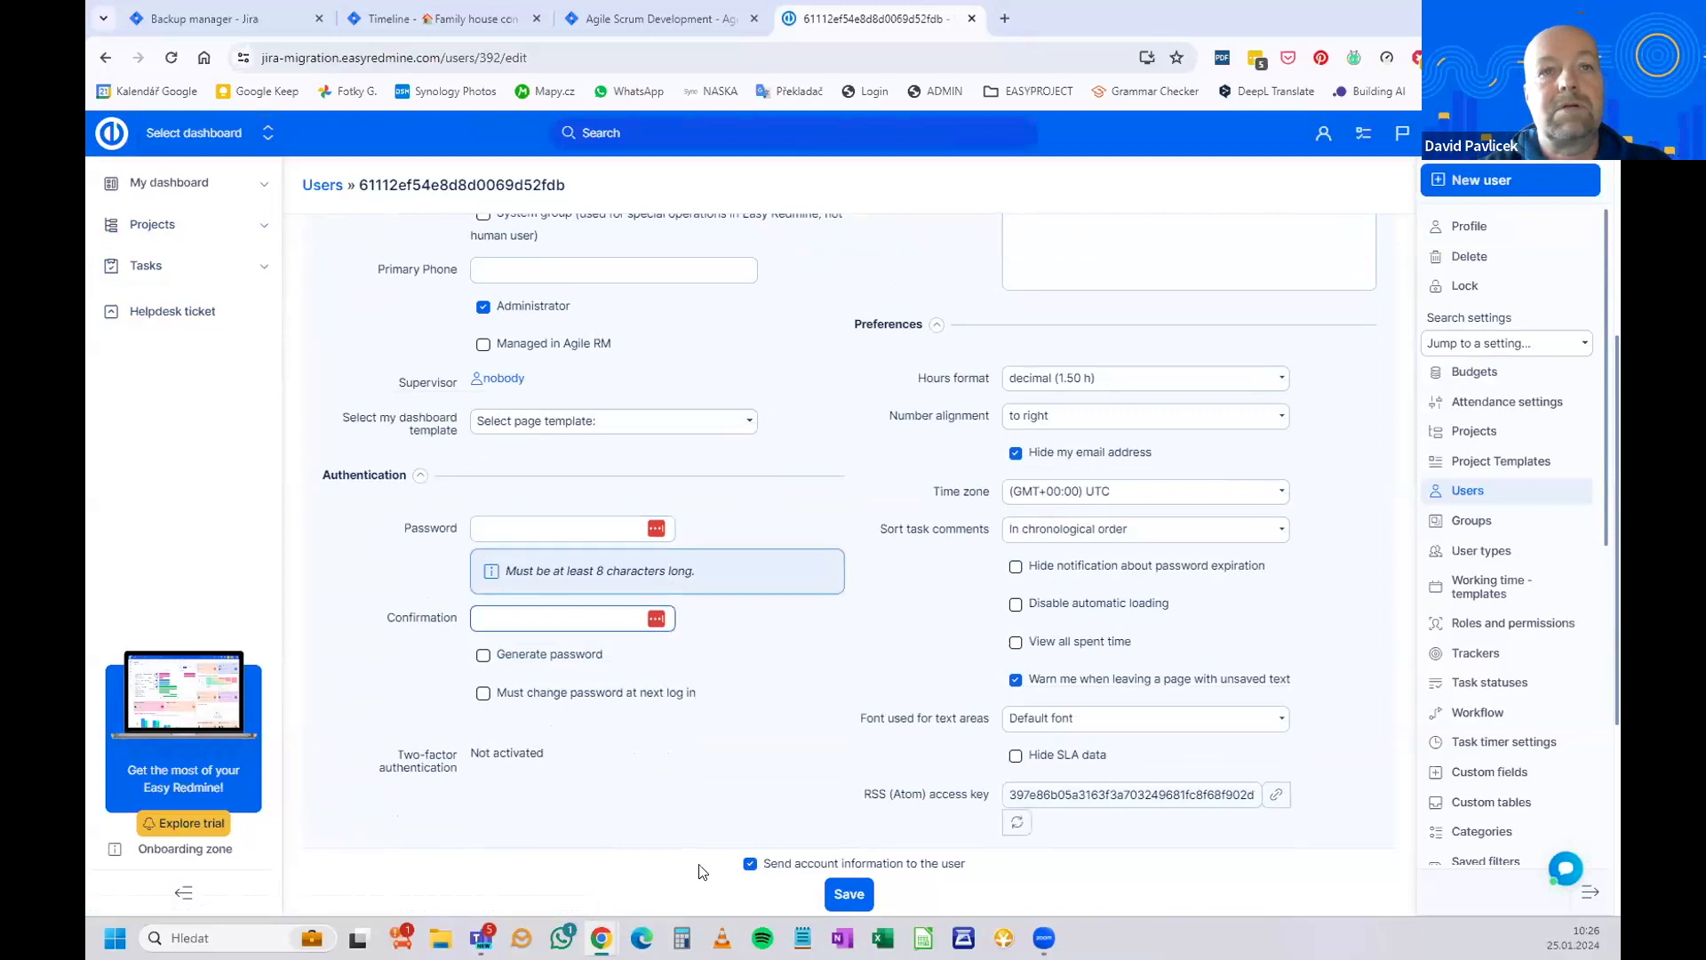
left_click(750, 864)
left_click(510, 531)
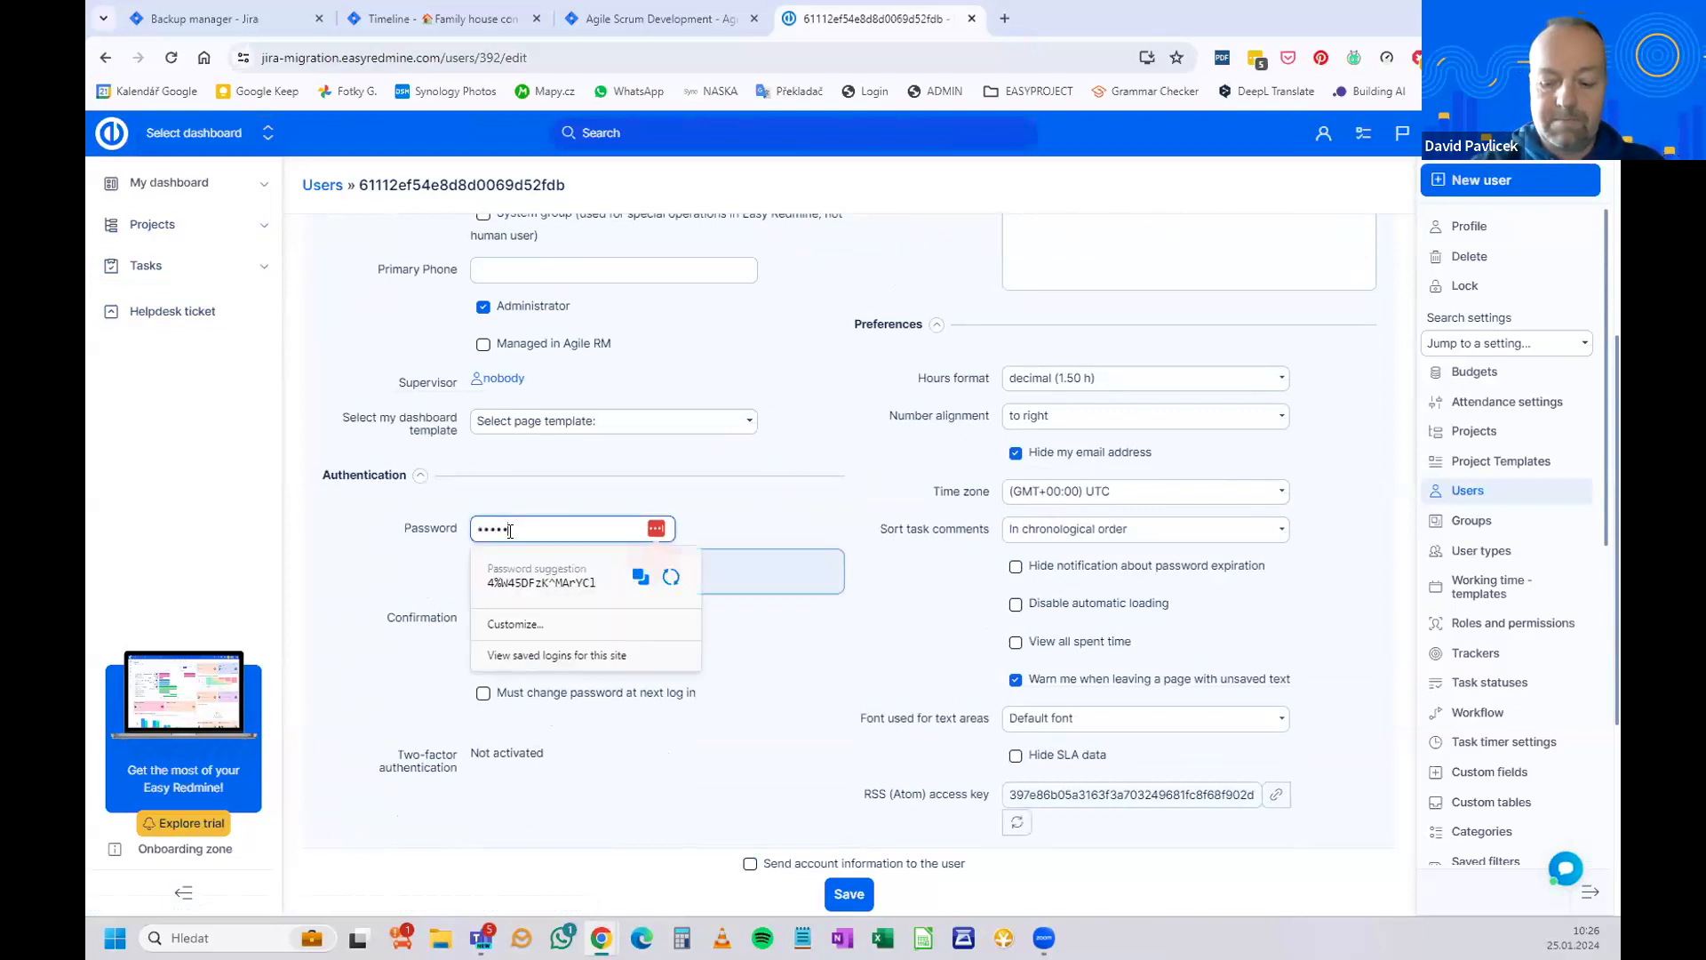
key("Tab")
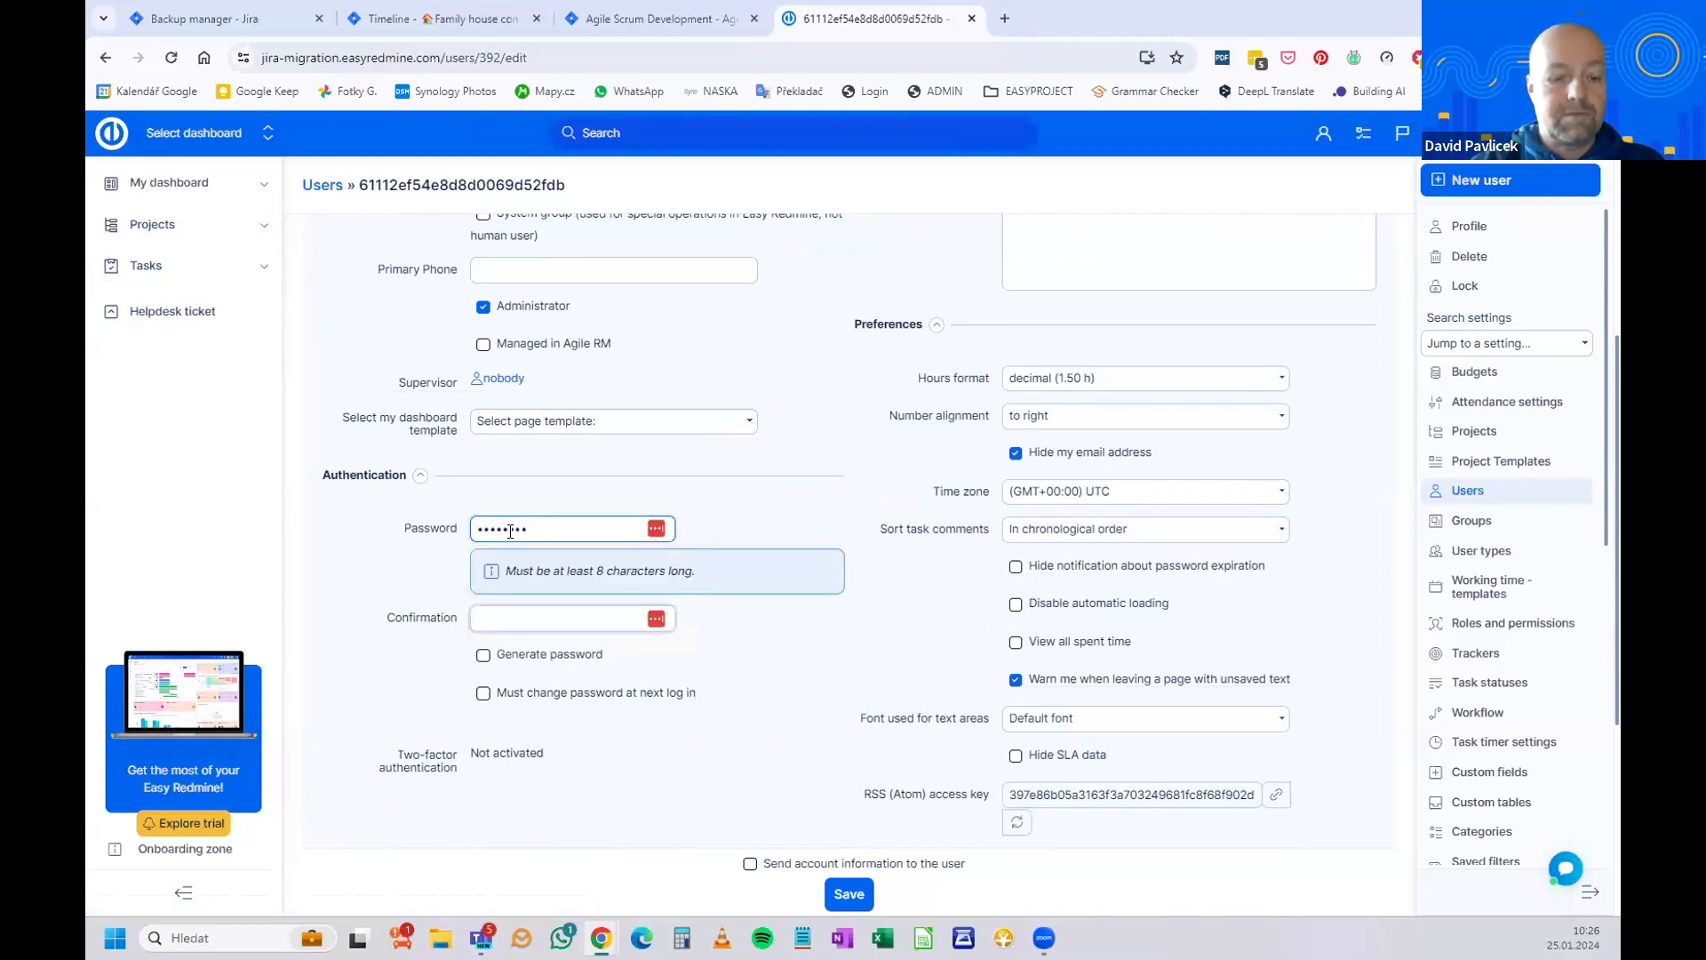
type("•••")
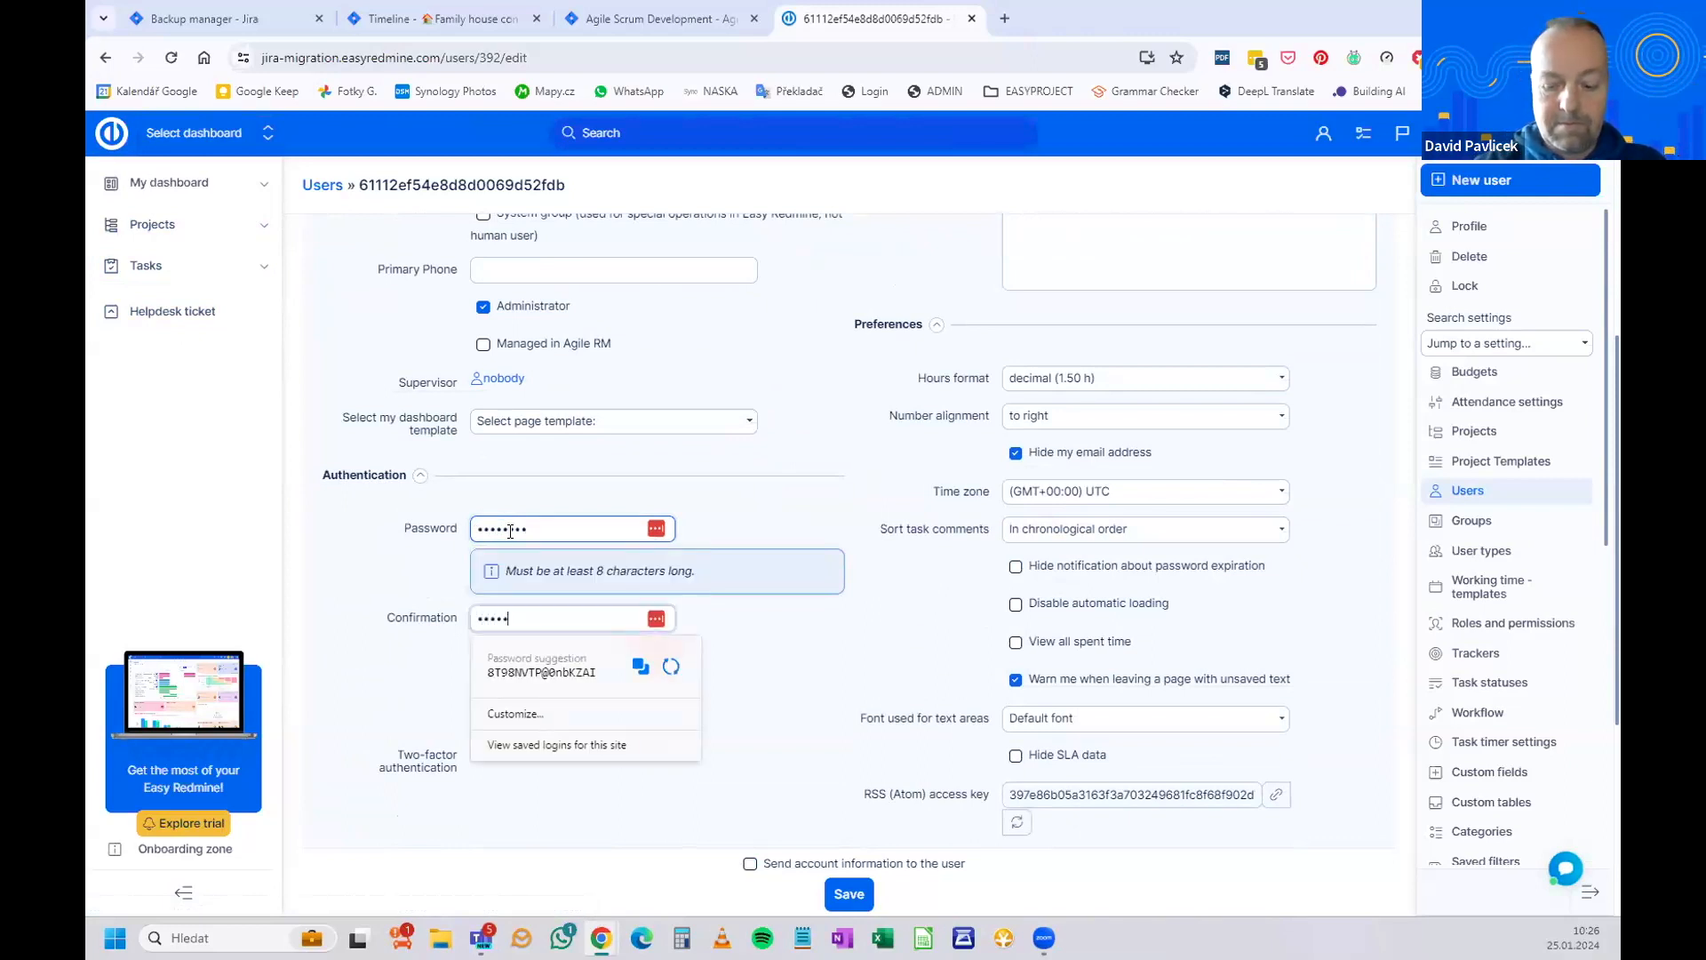
left_click(839, 887)
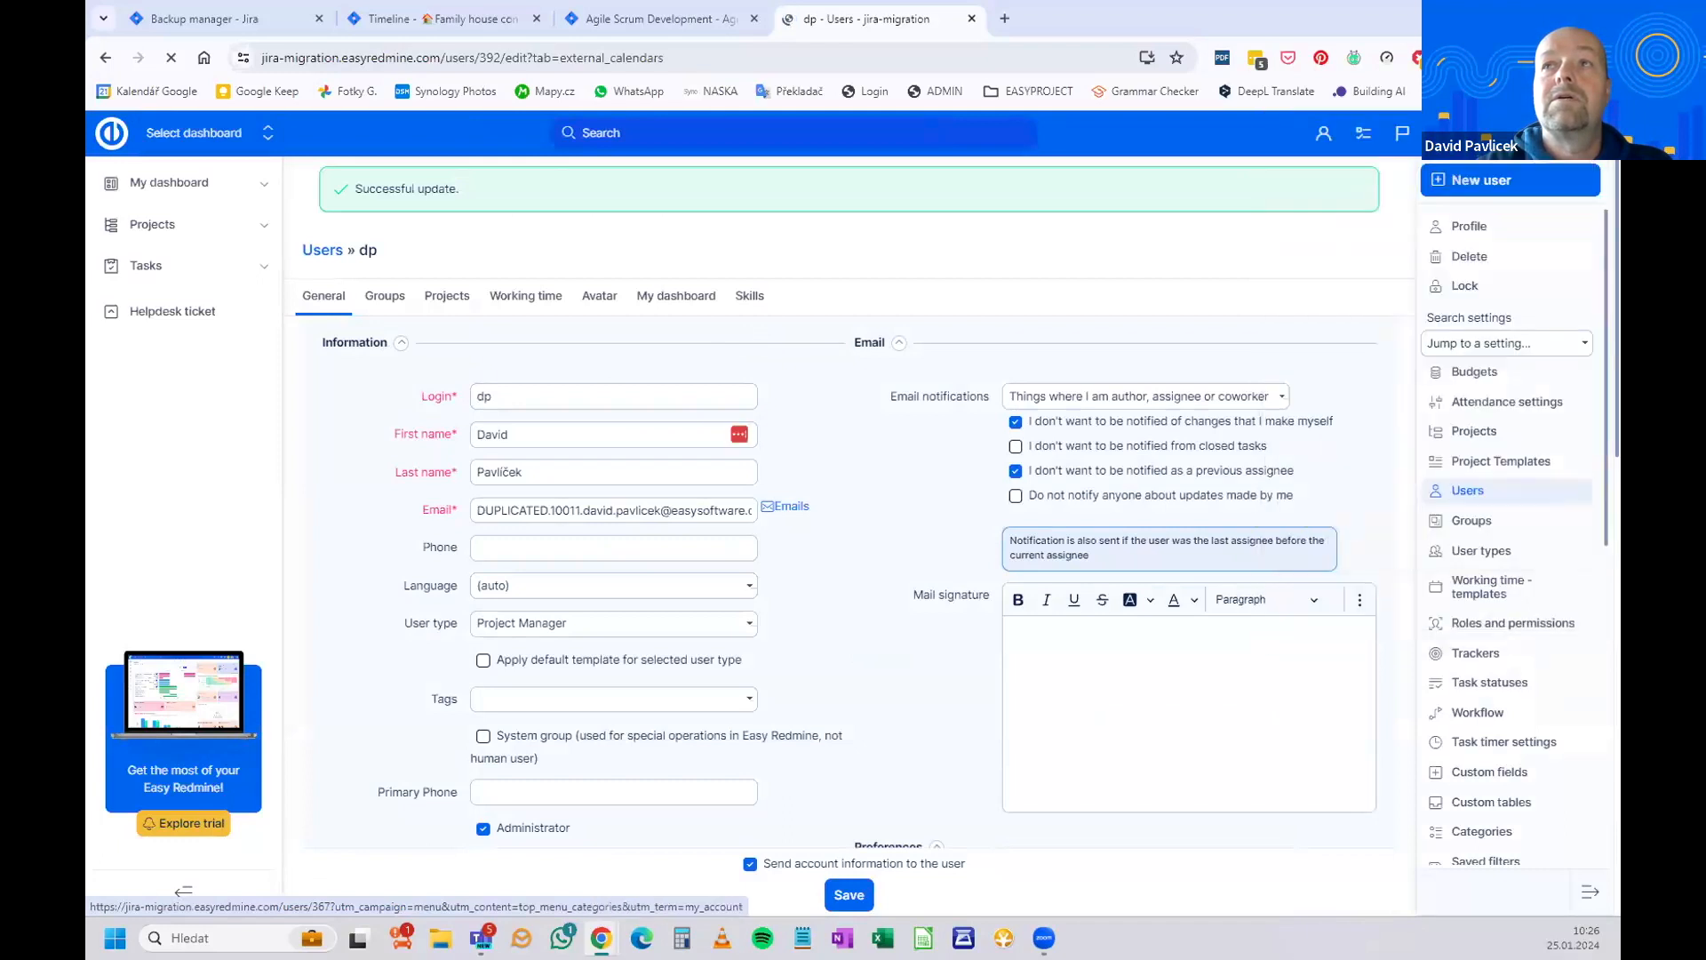
Sign out of the current account and log back in as "dp" with the account password.
mouse_move(1515, 134)
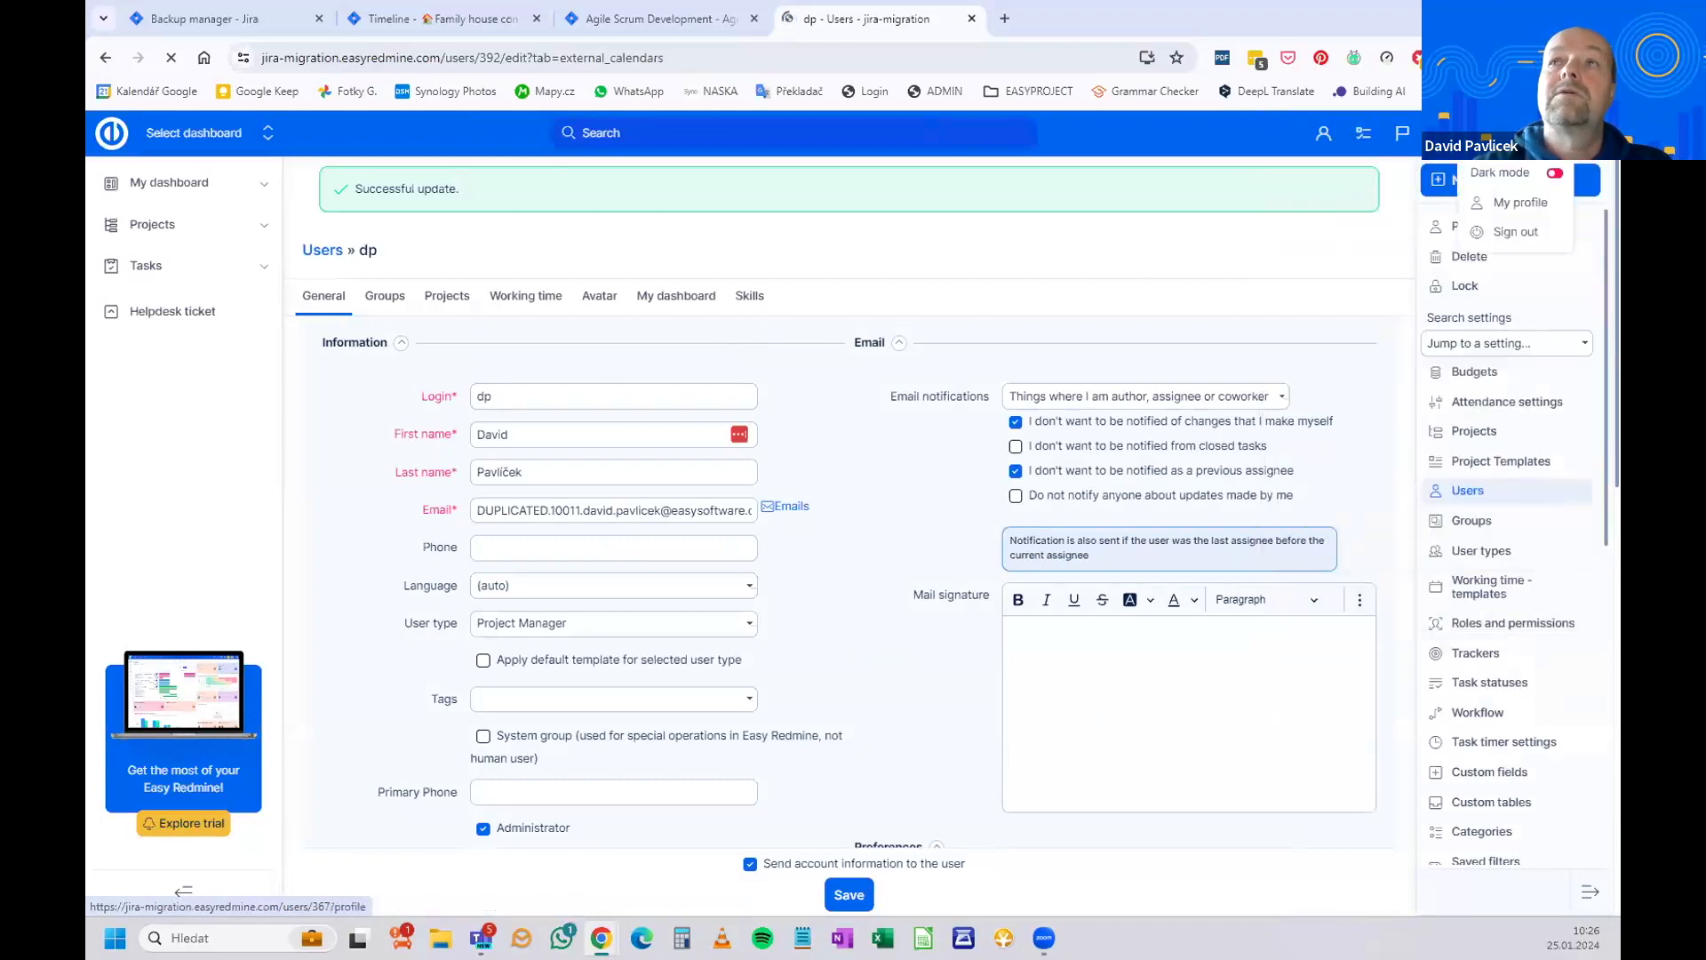
left_click(1503, 233)
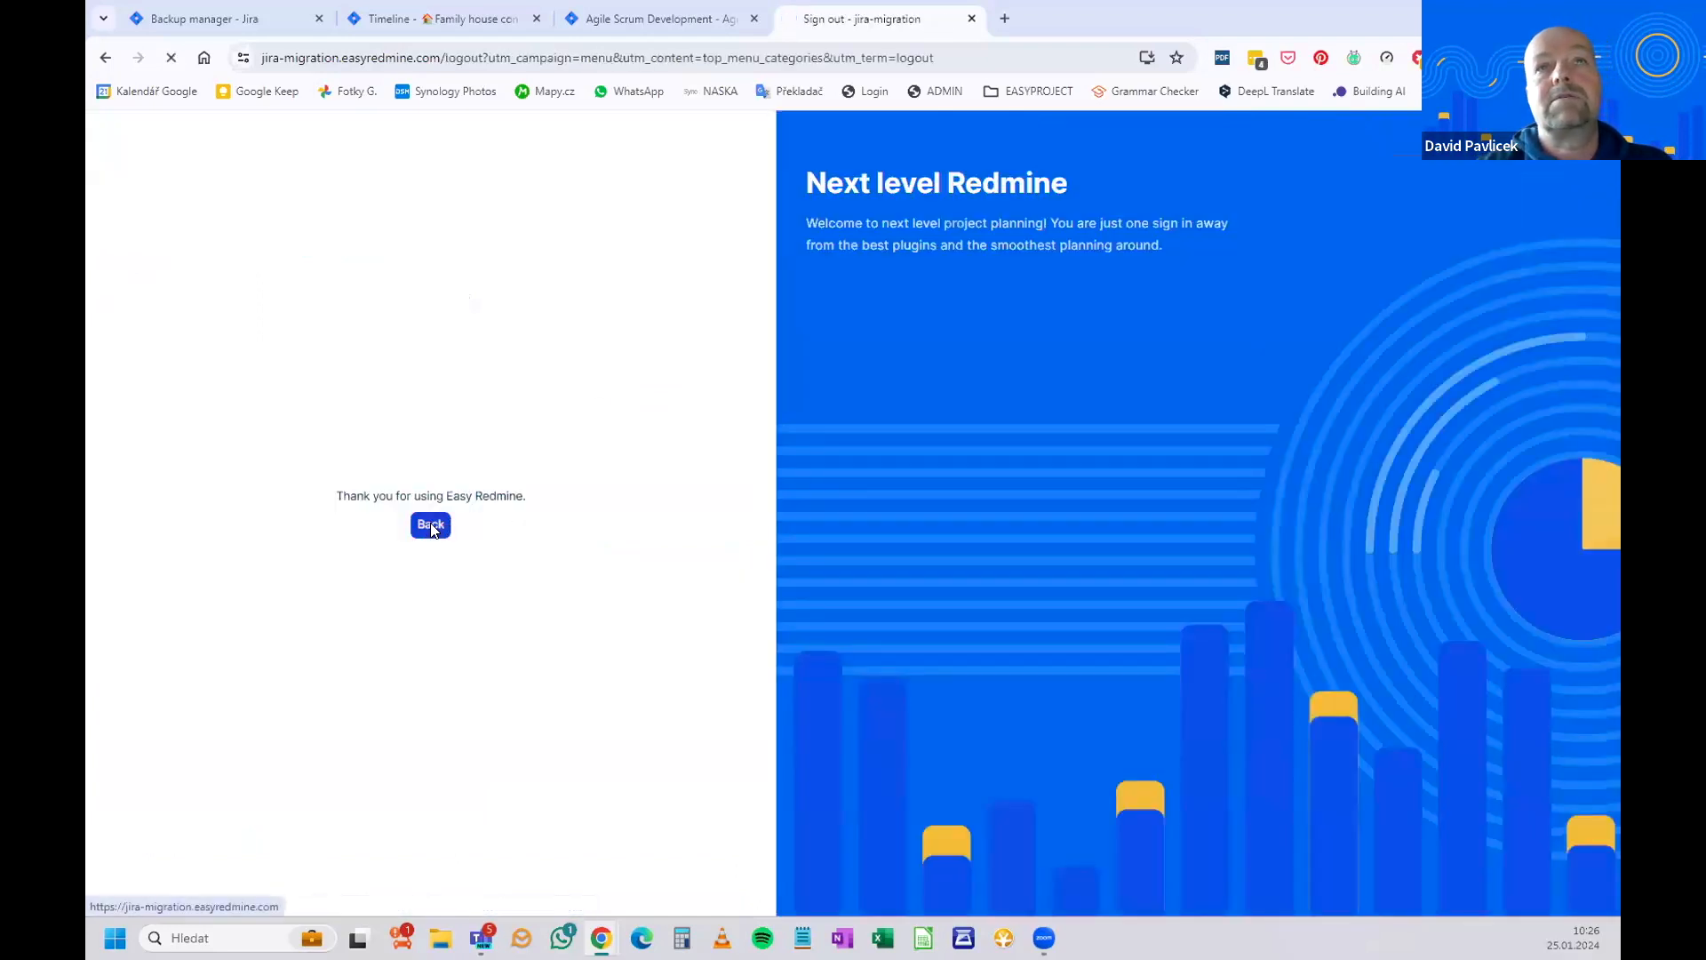
left_click(451, 517)
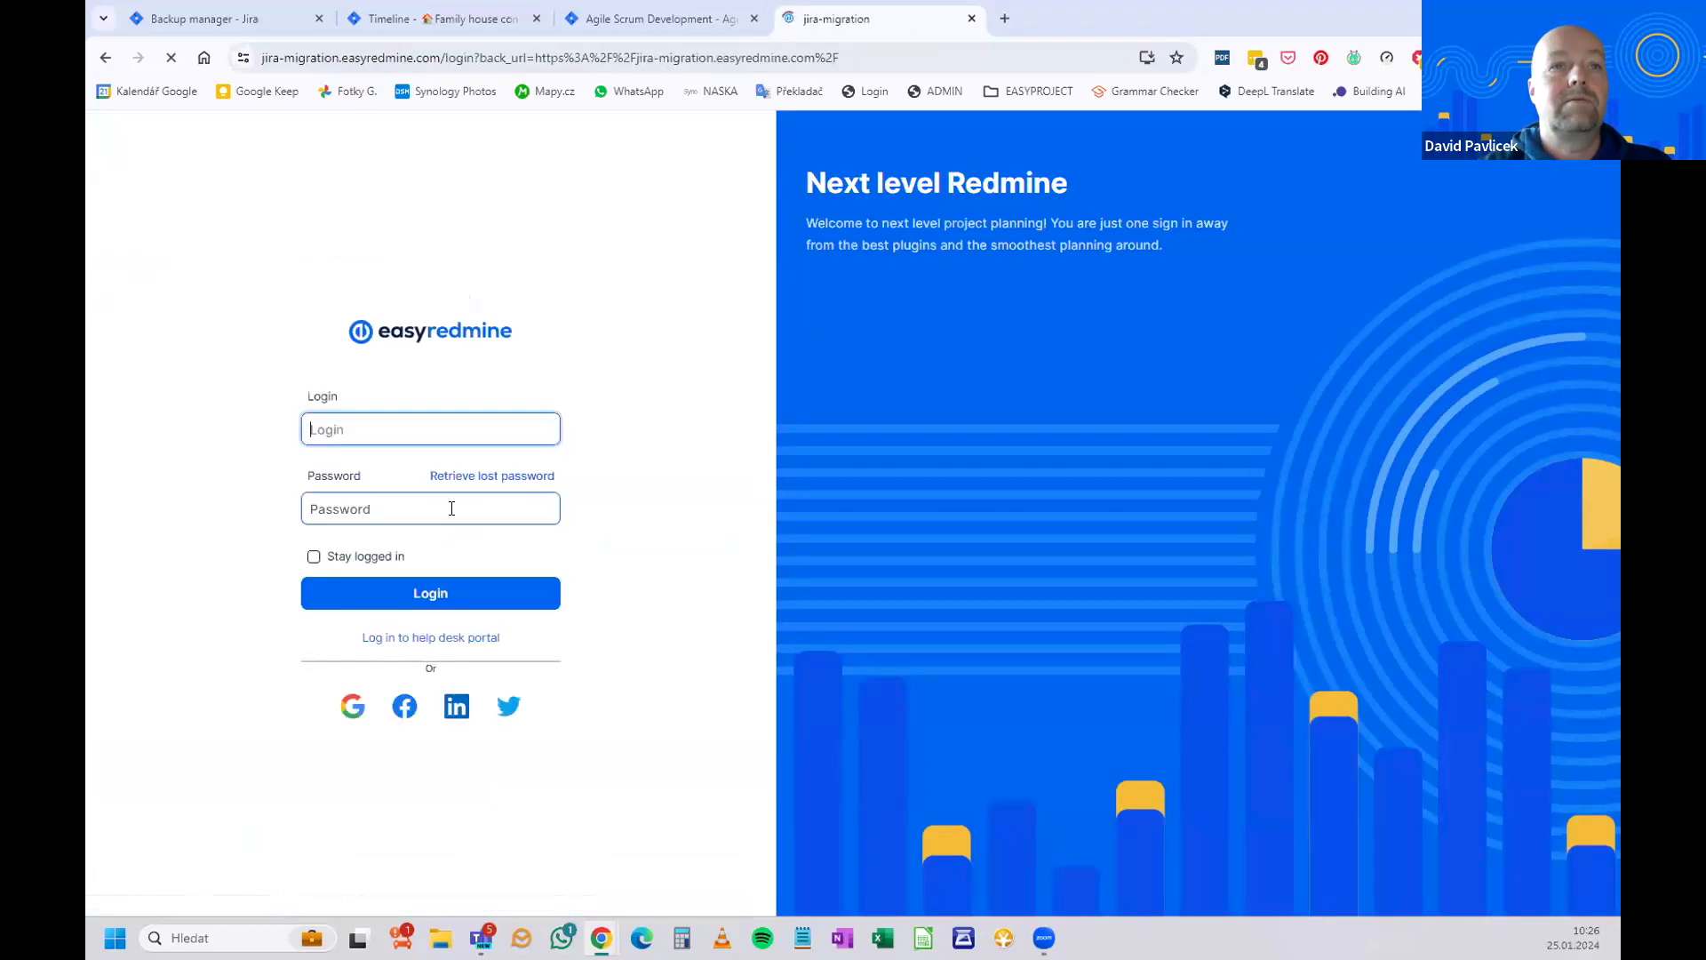
type("dp")
left_click(350, 487)
type("•")
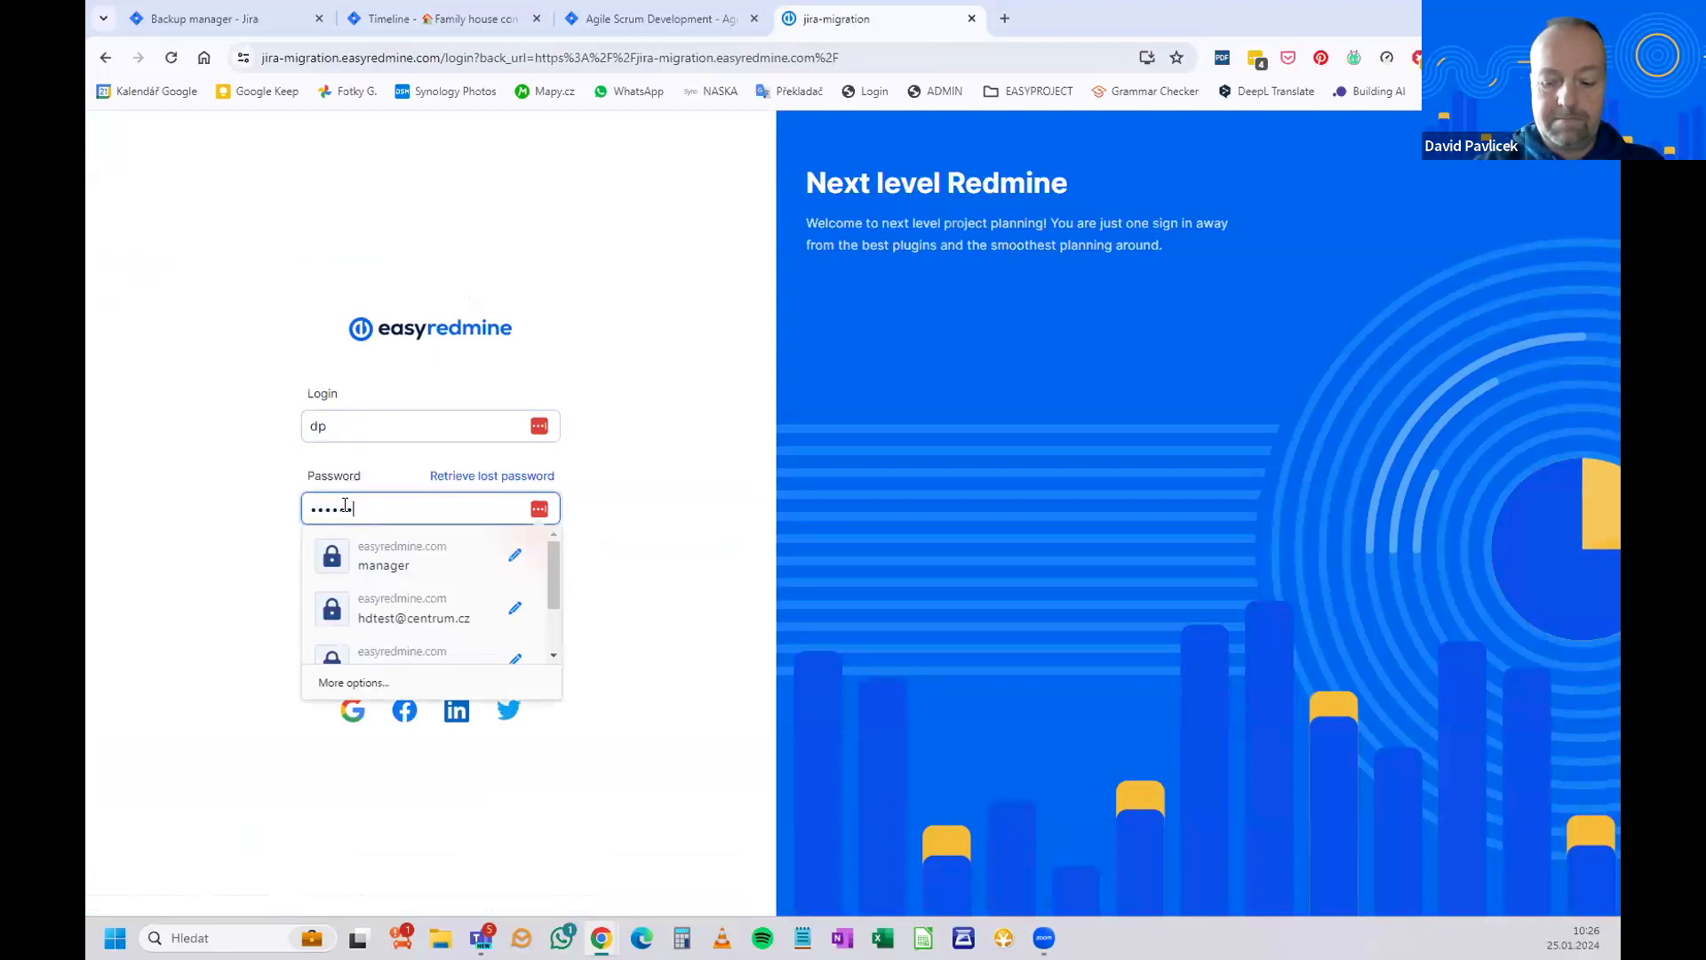
left_click(643, 460)
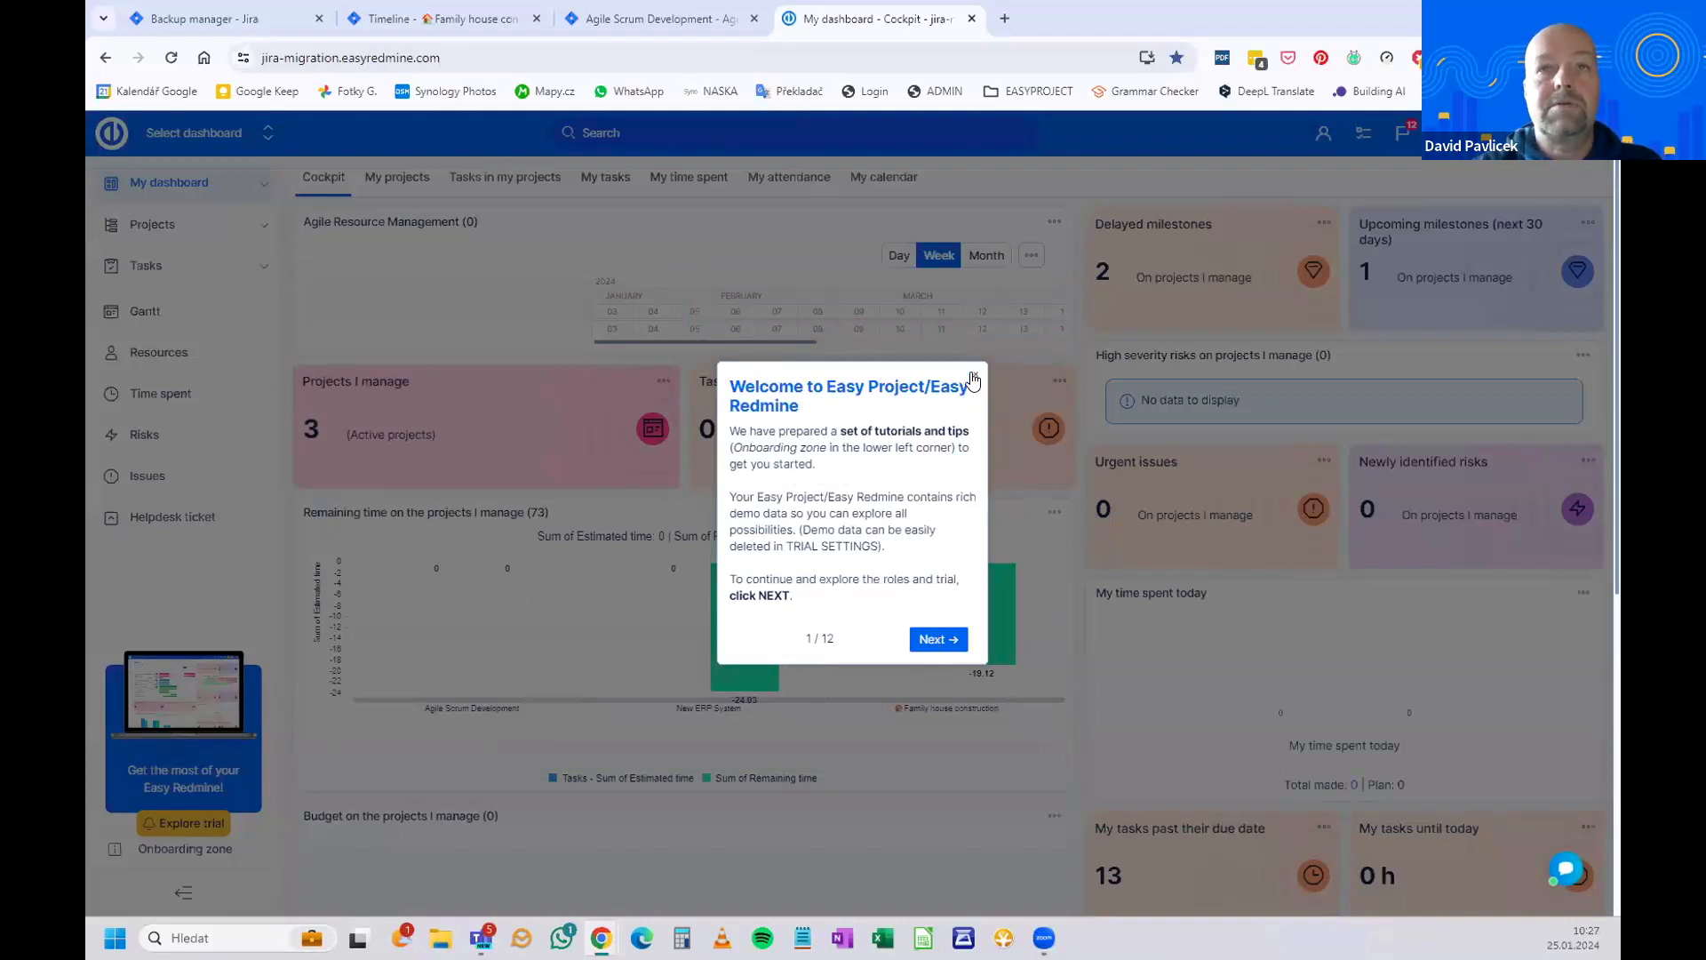
On the My projects dashboard, dismiss the welcome tour and open Family house construction and Agile Scrum Development in separate browser tabs.
left_click(622, 401)
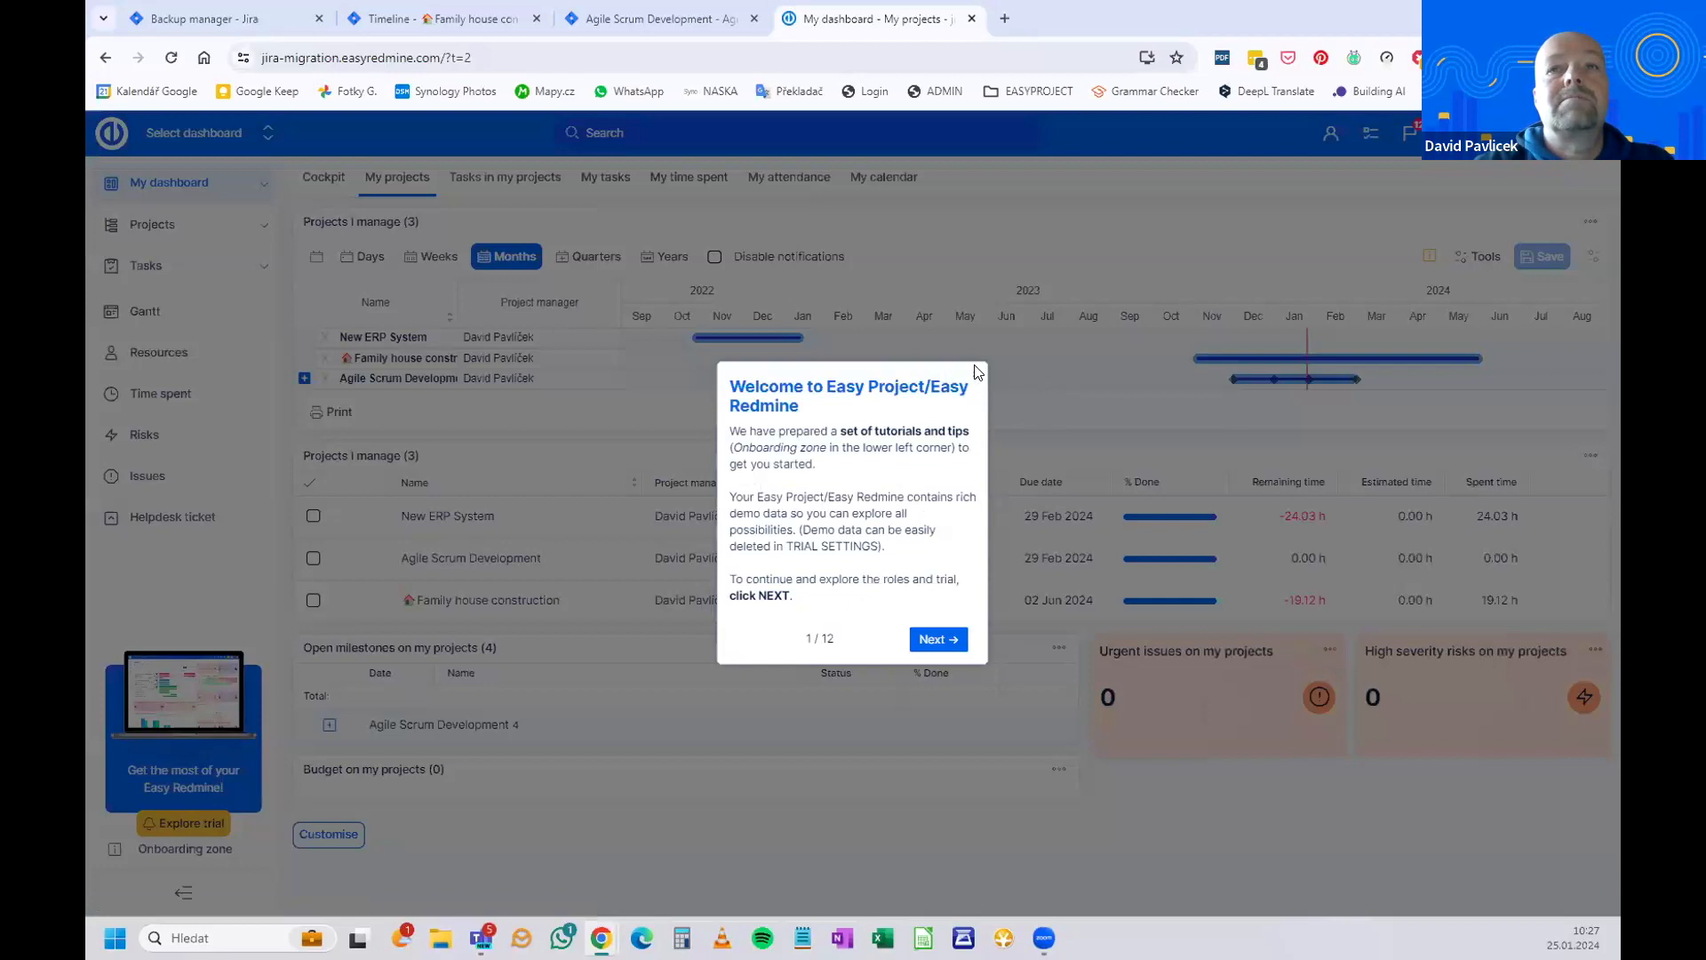
left_click(976, 378)
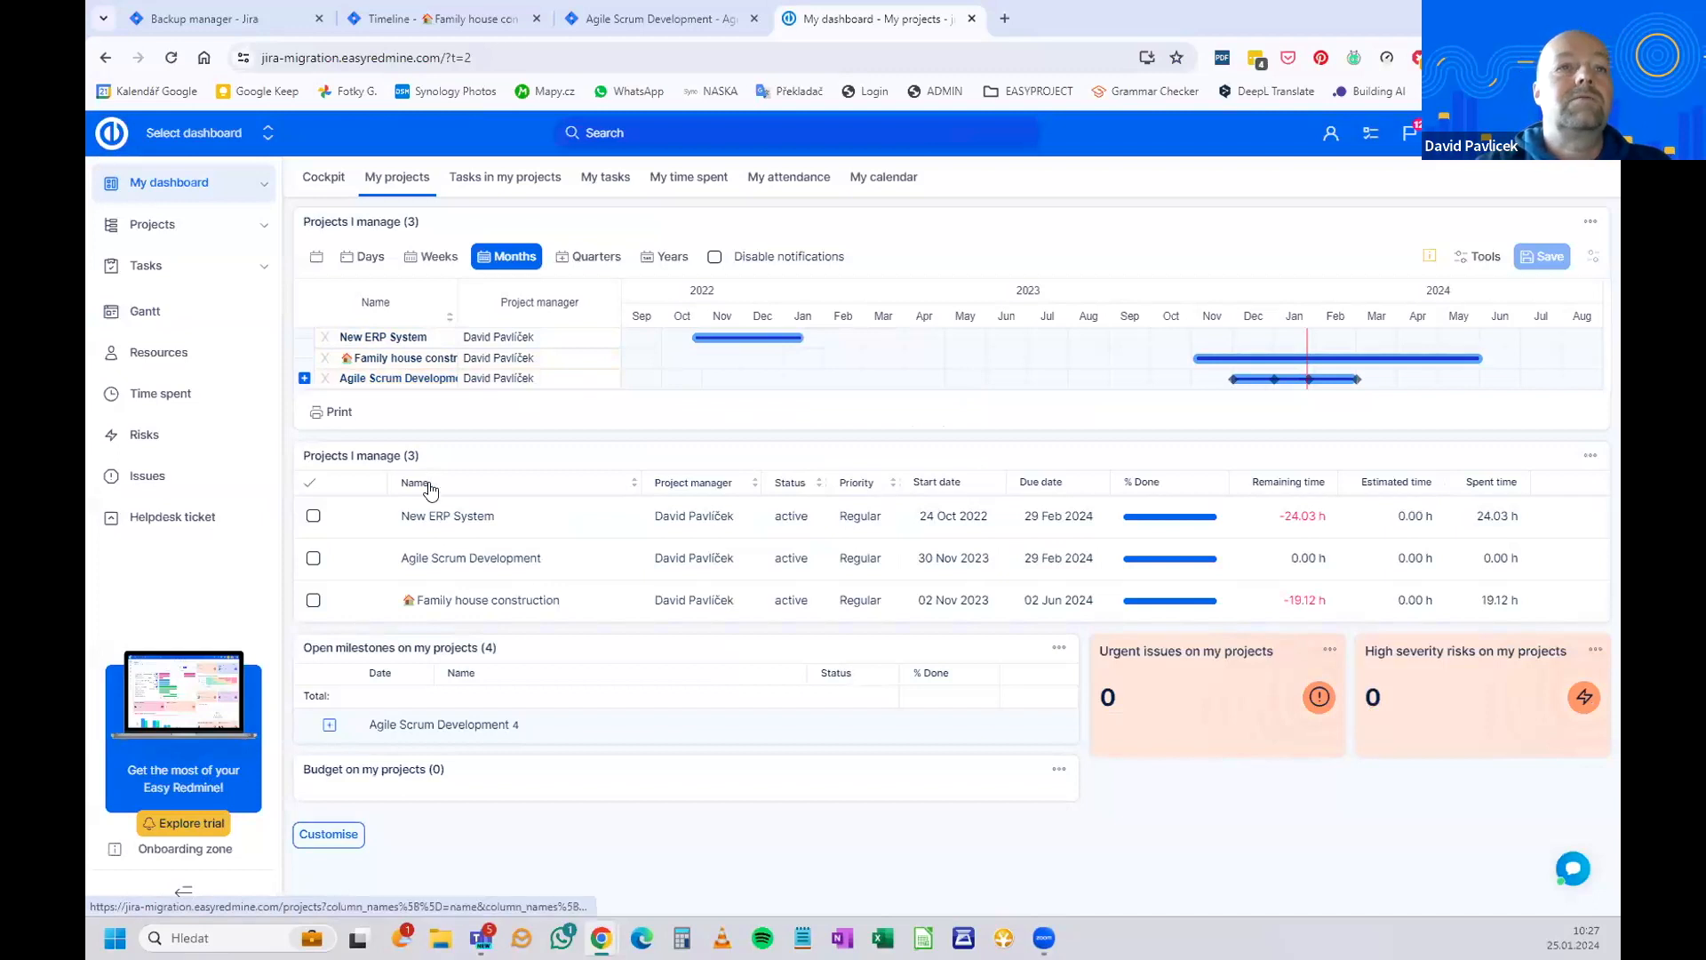
middle_click(410, 362)
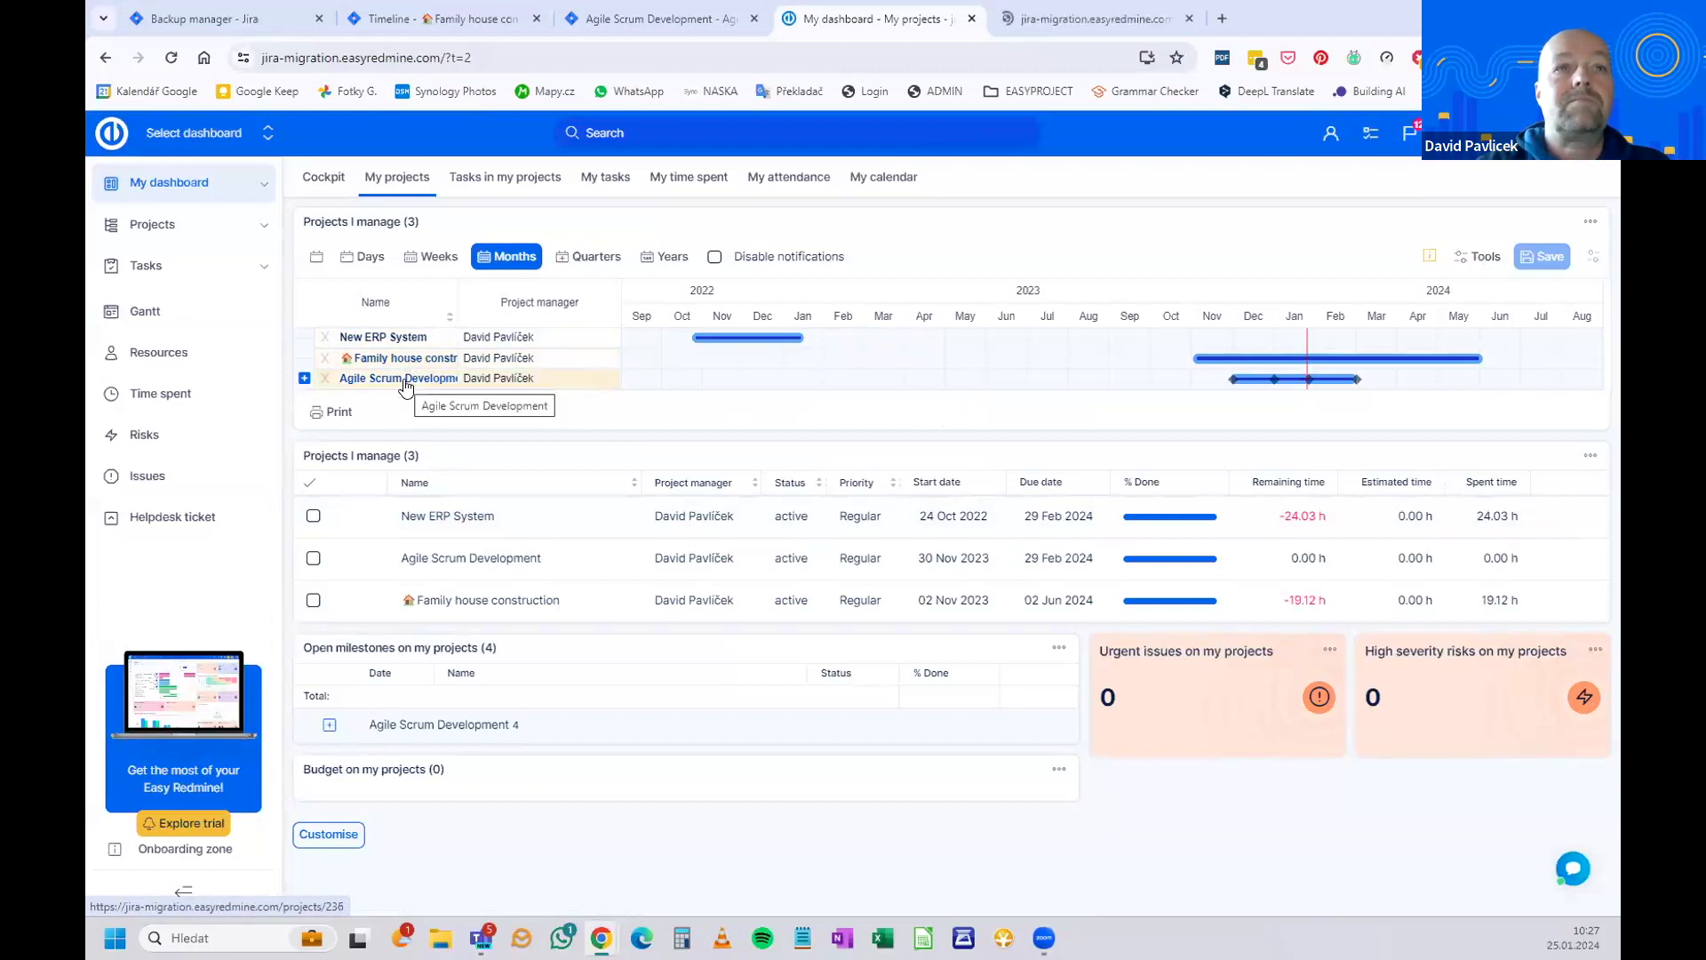
middle_click(406, 381)
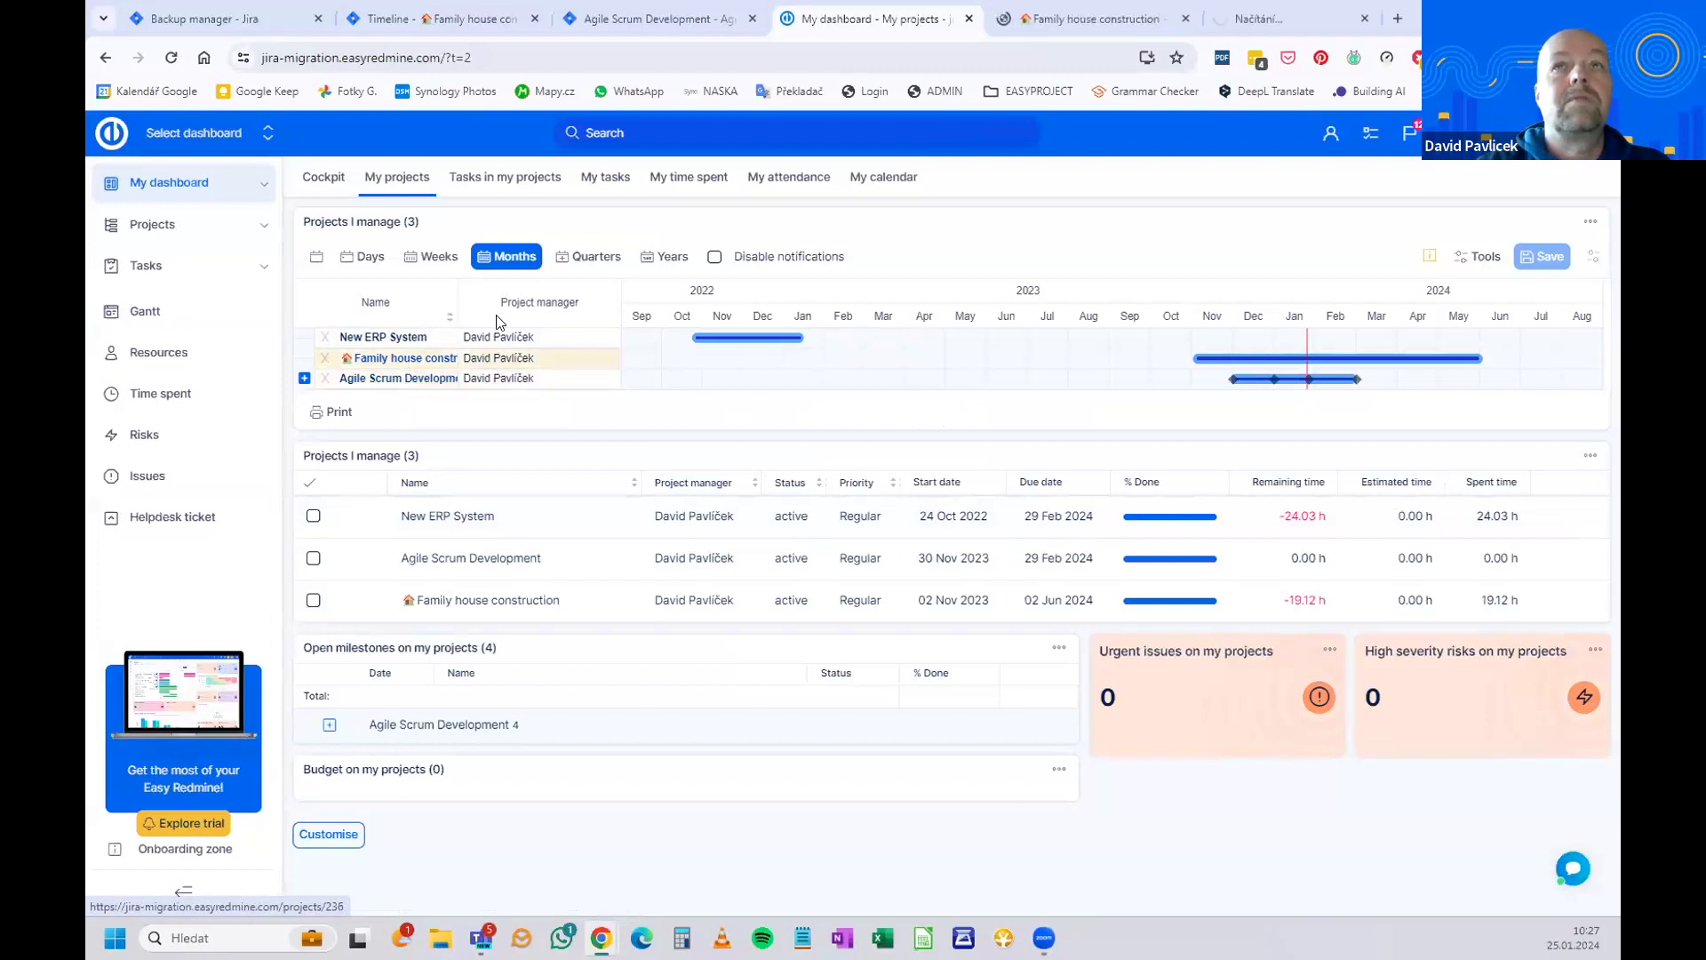
Switch to the Family house construction project, open its WBS, and finish the WBS introduction tour.
left_click(1052, 17)
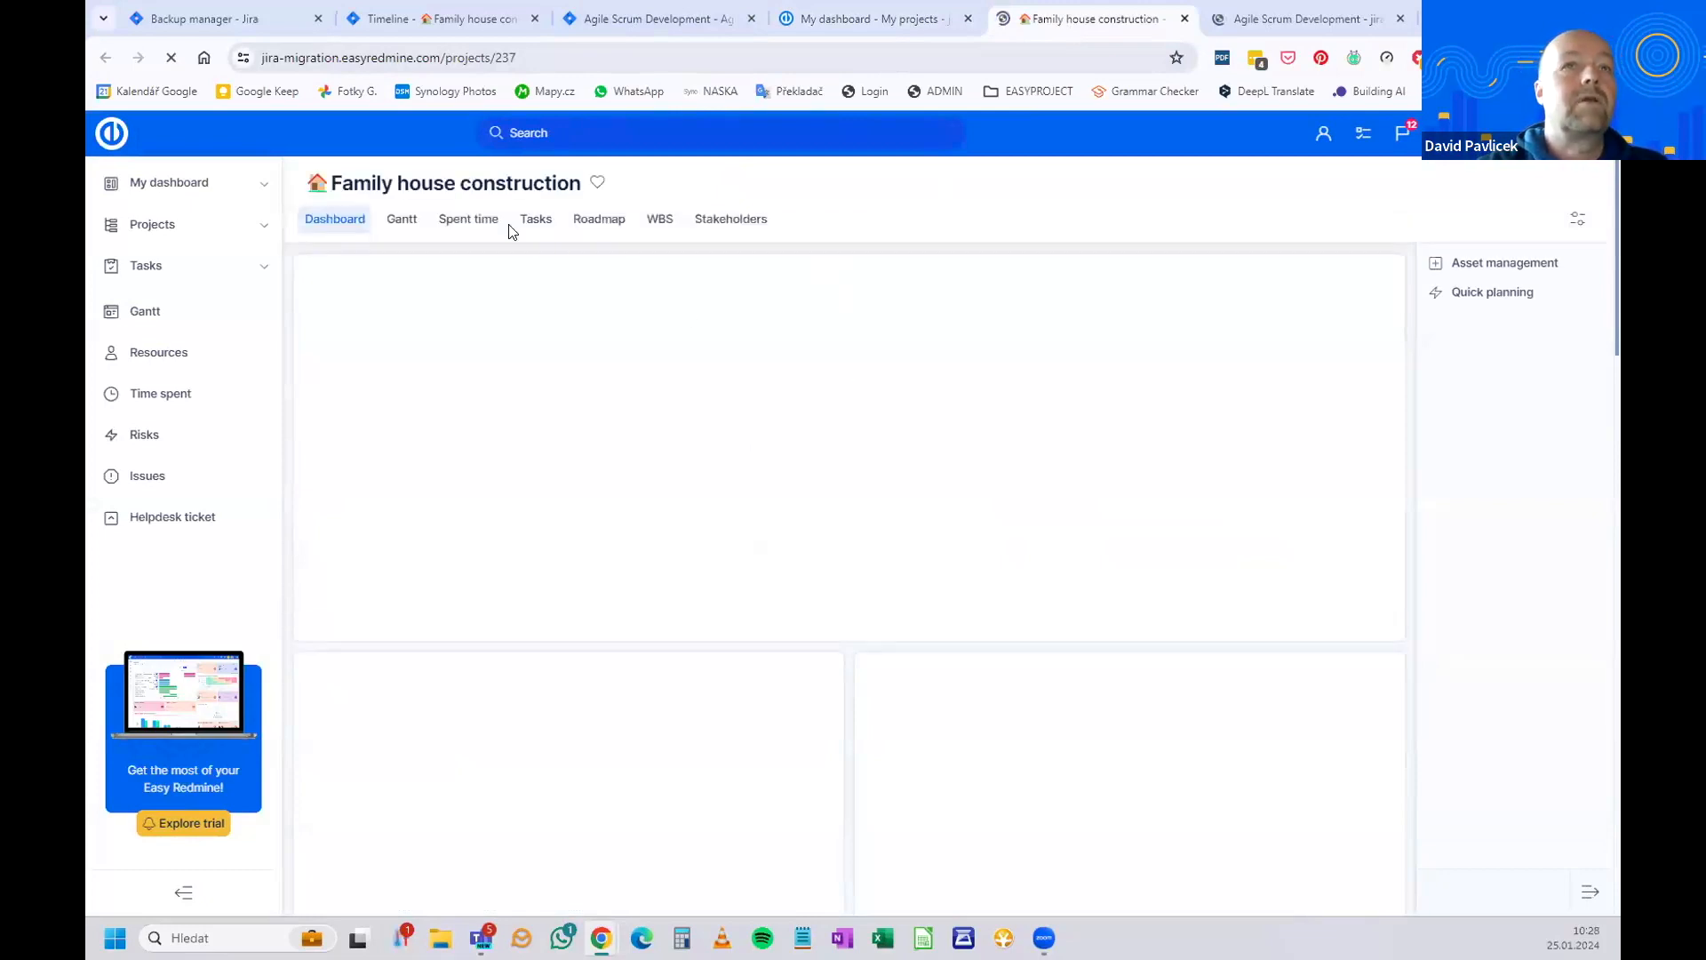
left_click(653, 222)
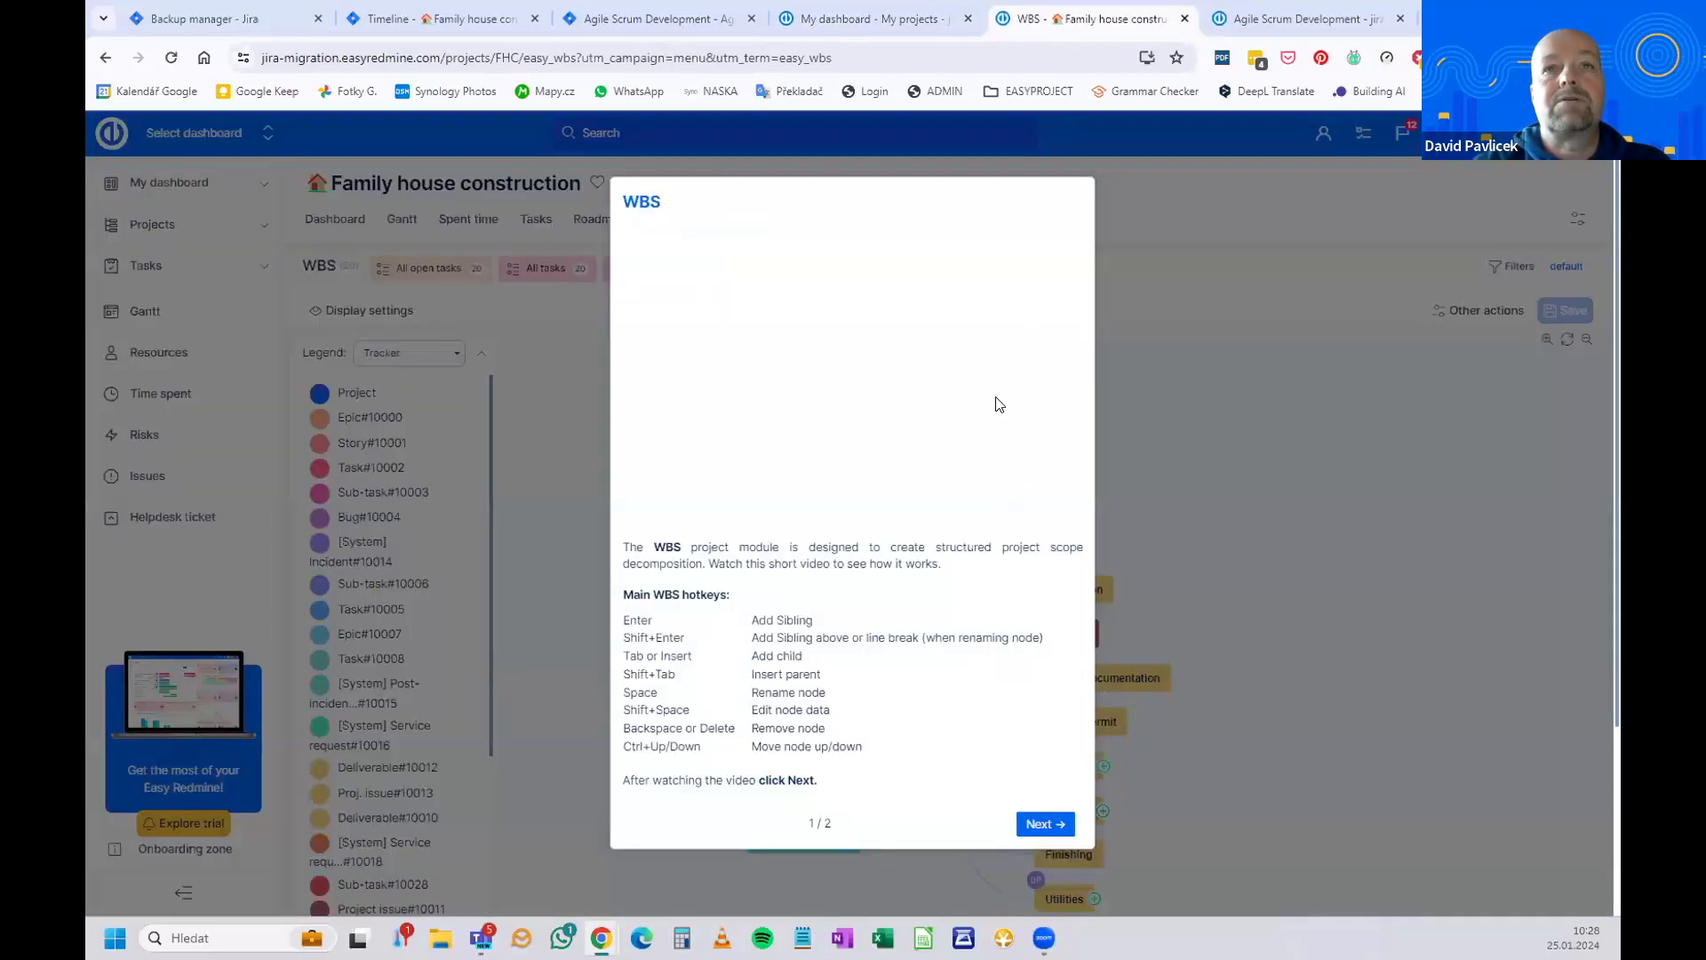
left_click(1041, 825)
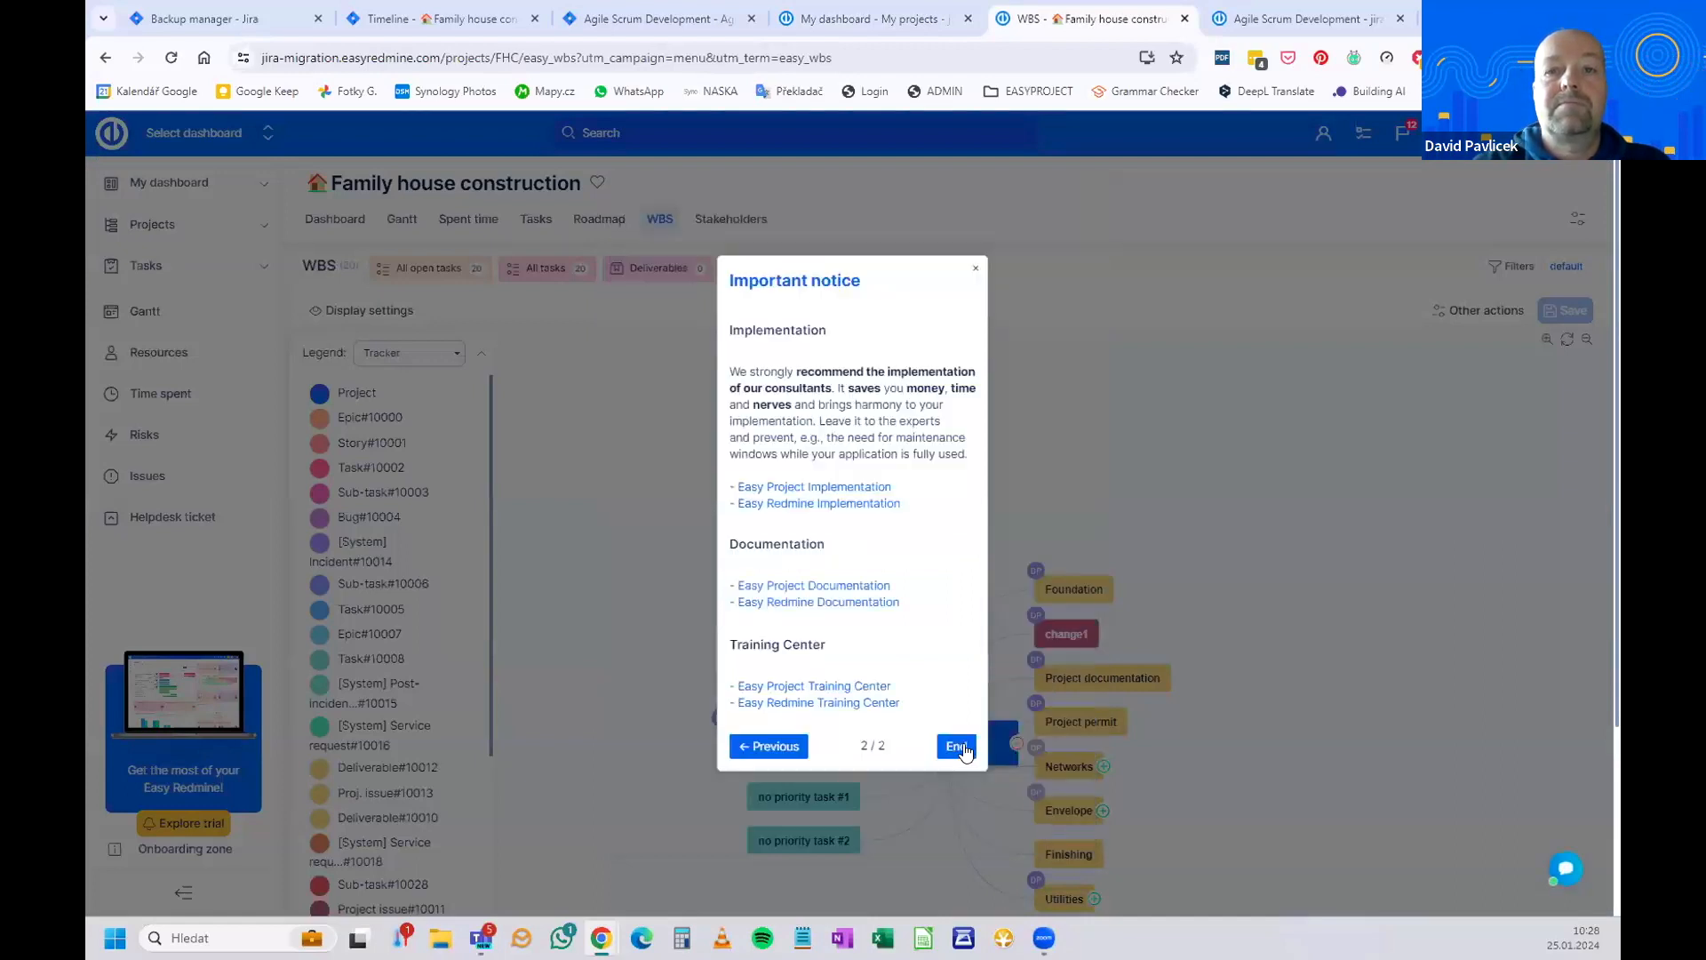
left_click(957, 746)
Expand the Networks, Envelope and Utilities branches in the WBS to review their migrated subtasks.
scroll(1058, 591, "down", 2)
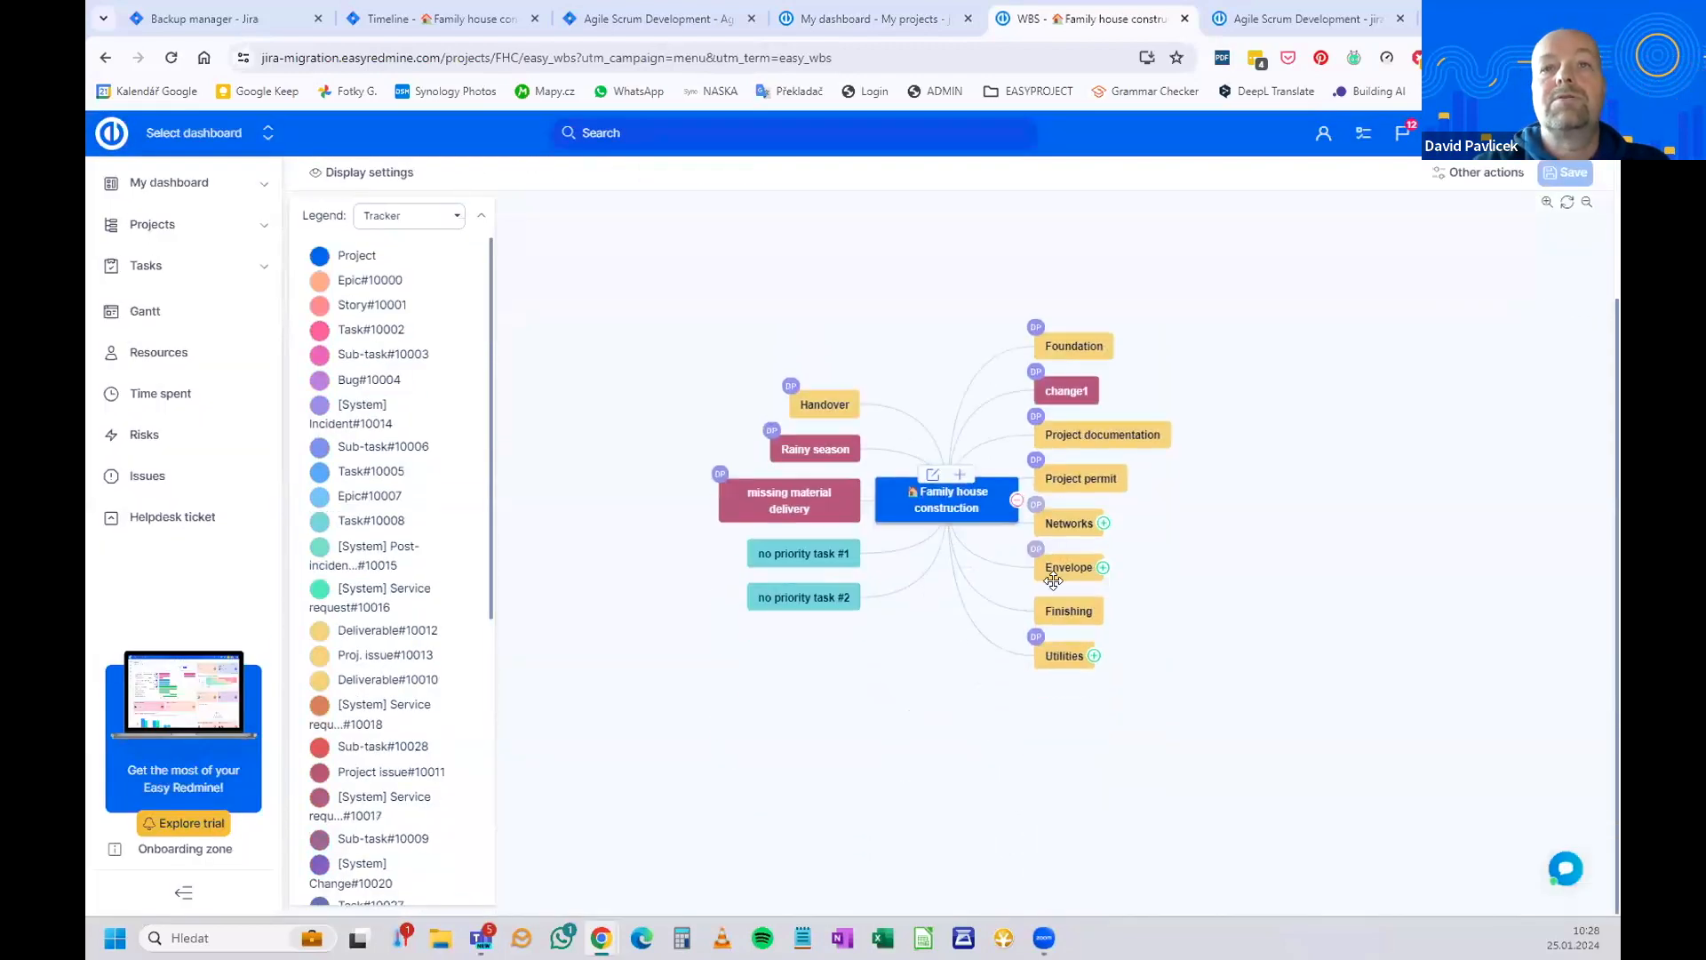
left_click(1103, 523)
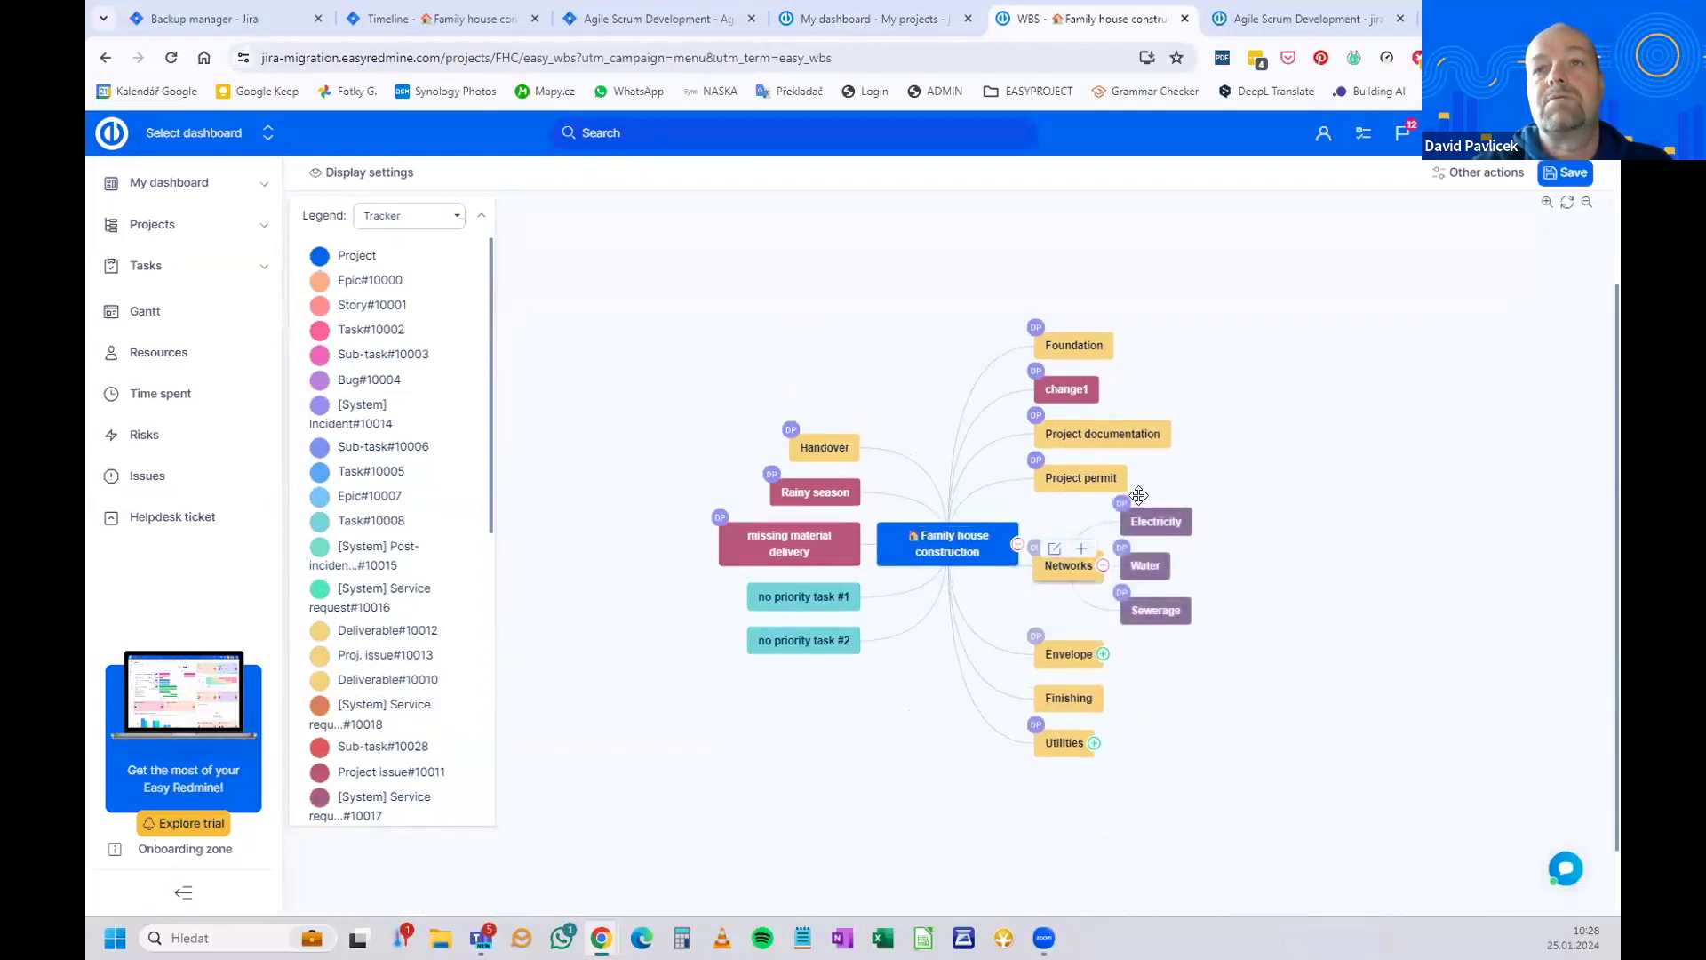
left_click(1103, 655)
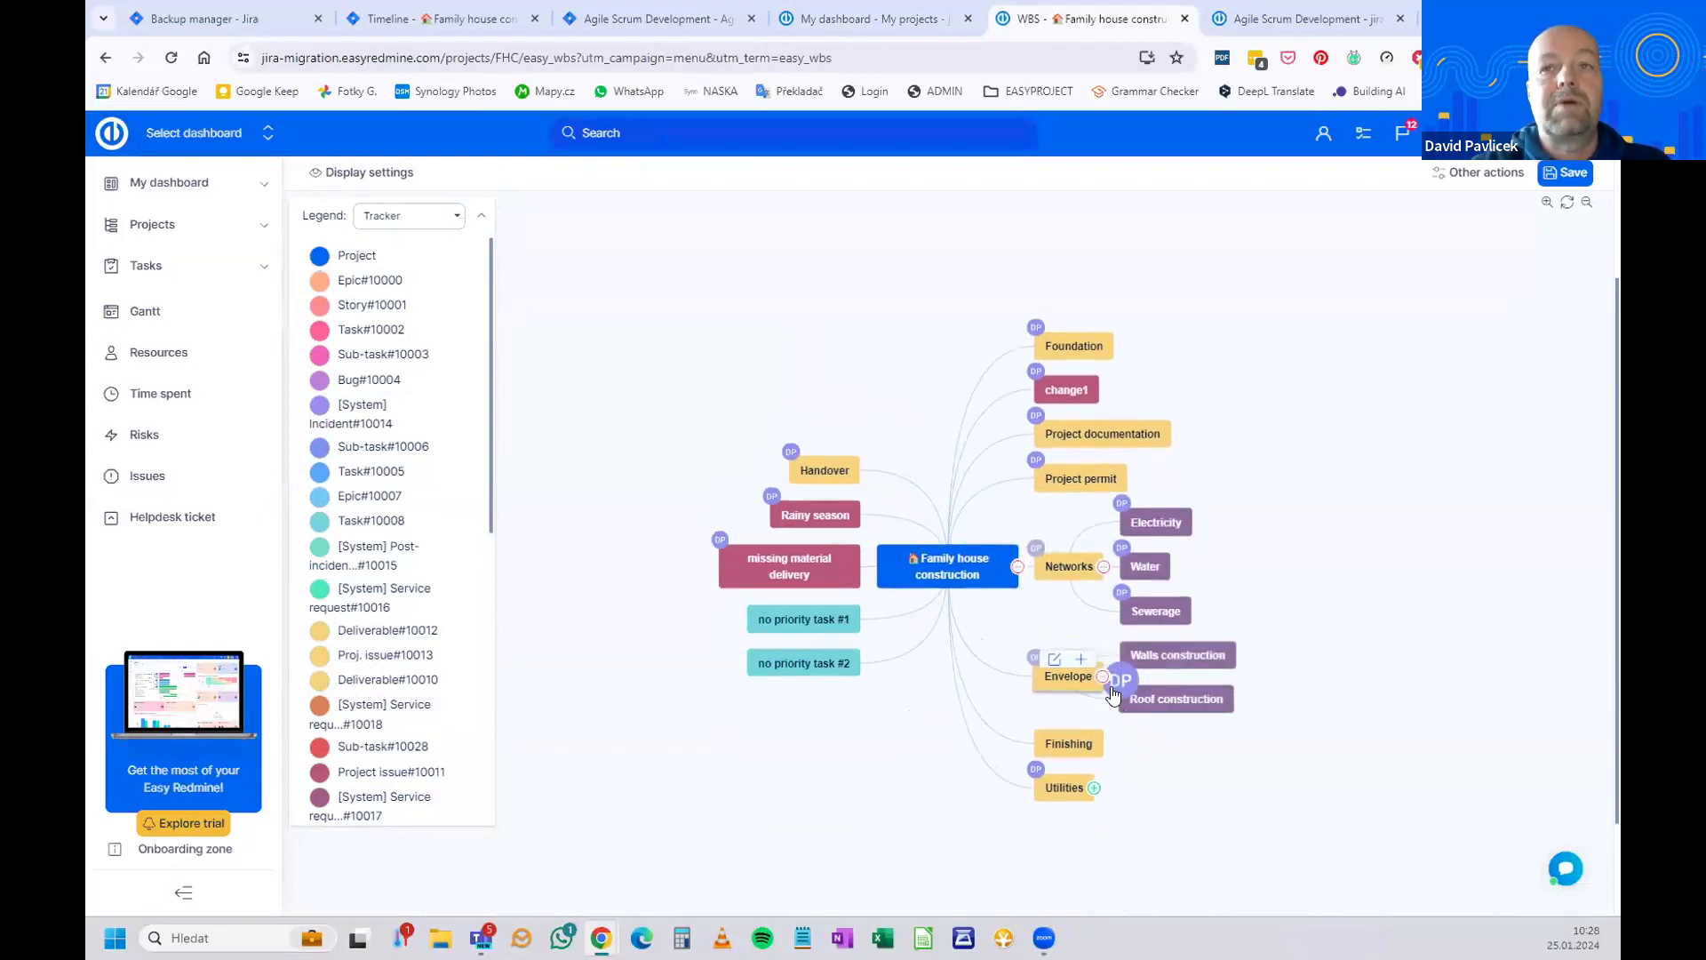
left_click(1094, 789)
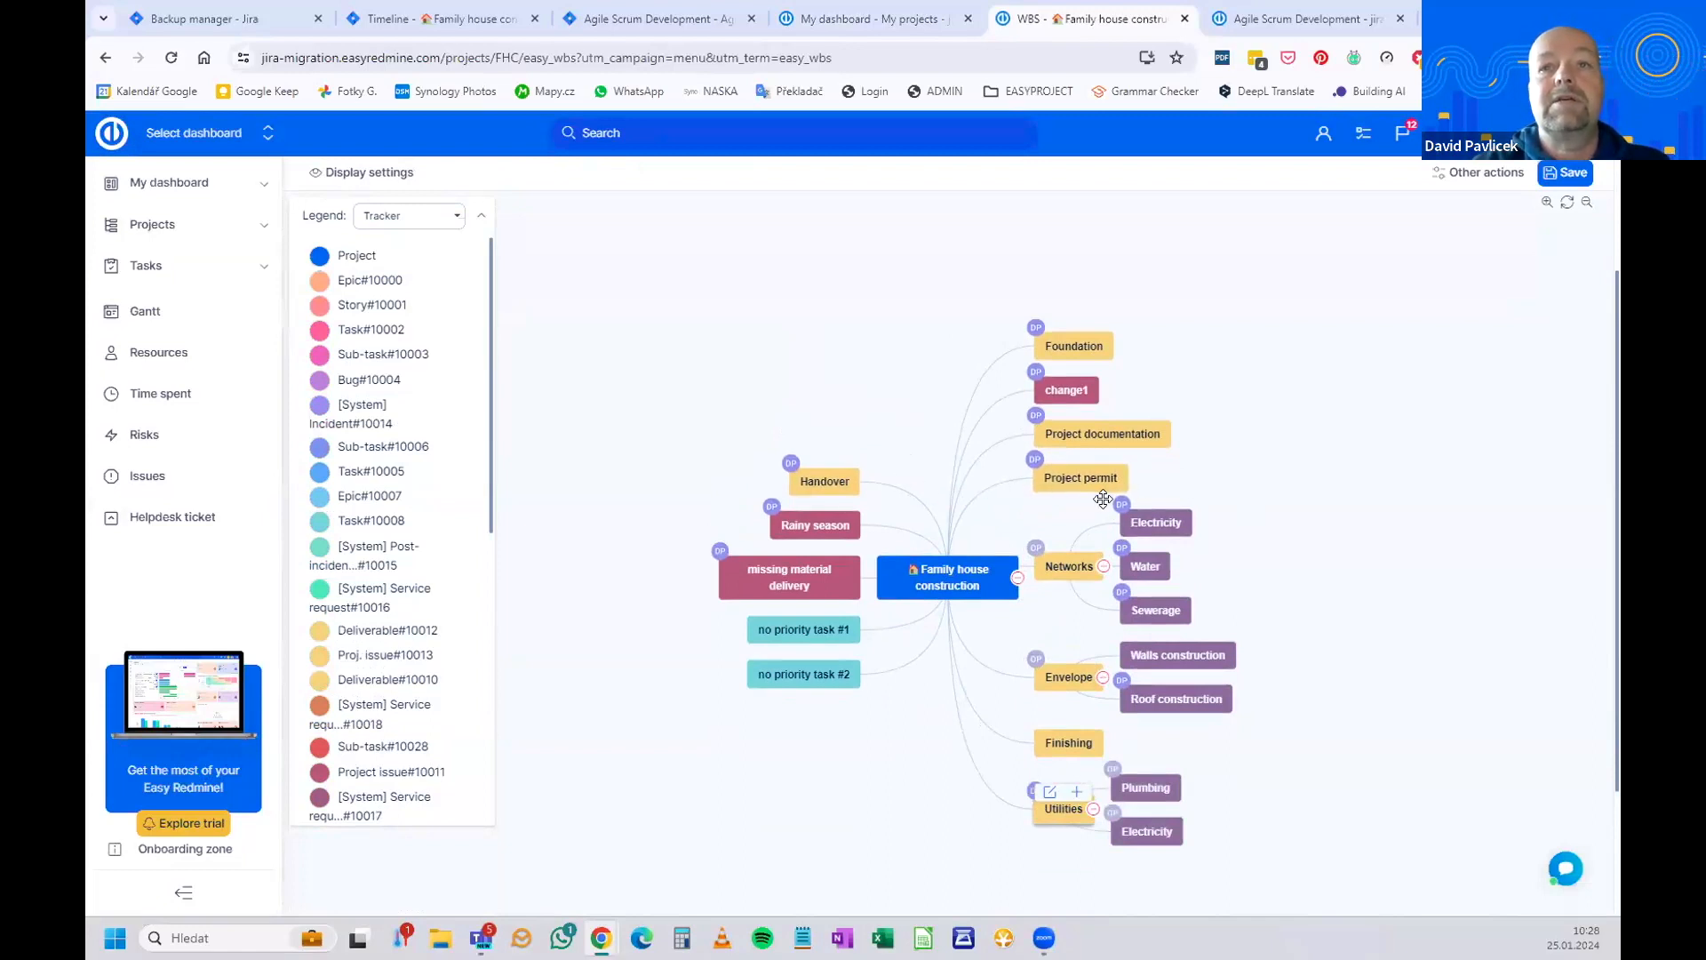
Open the project's Gantt chart without saving the WBS, check the Family house construction timeline in Jira, and return to the Gantt.
scroll(1101, 498, "up", 3)
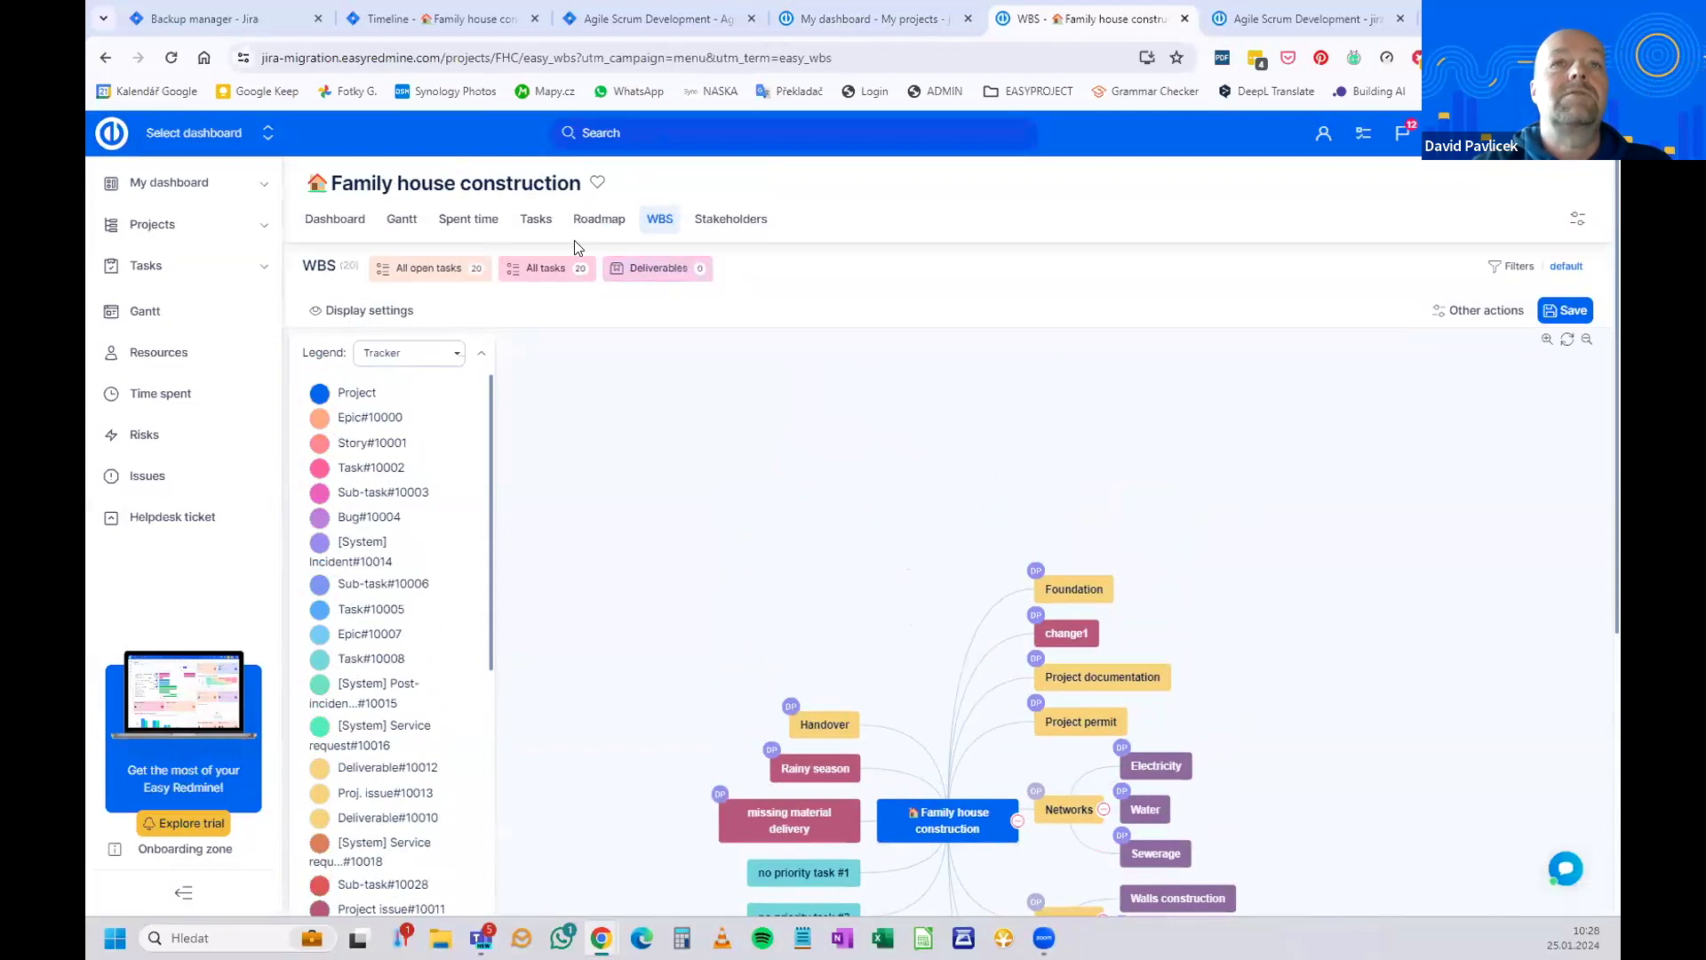
left_click(401, 227)
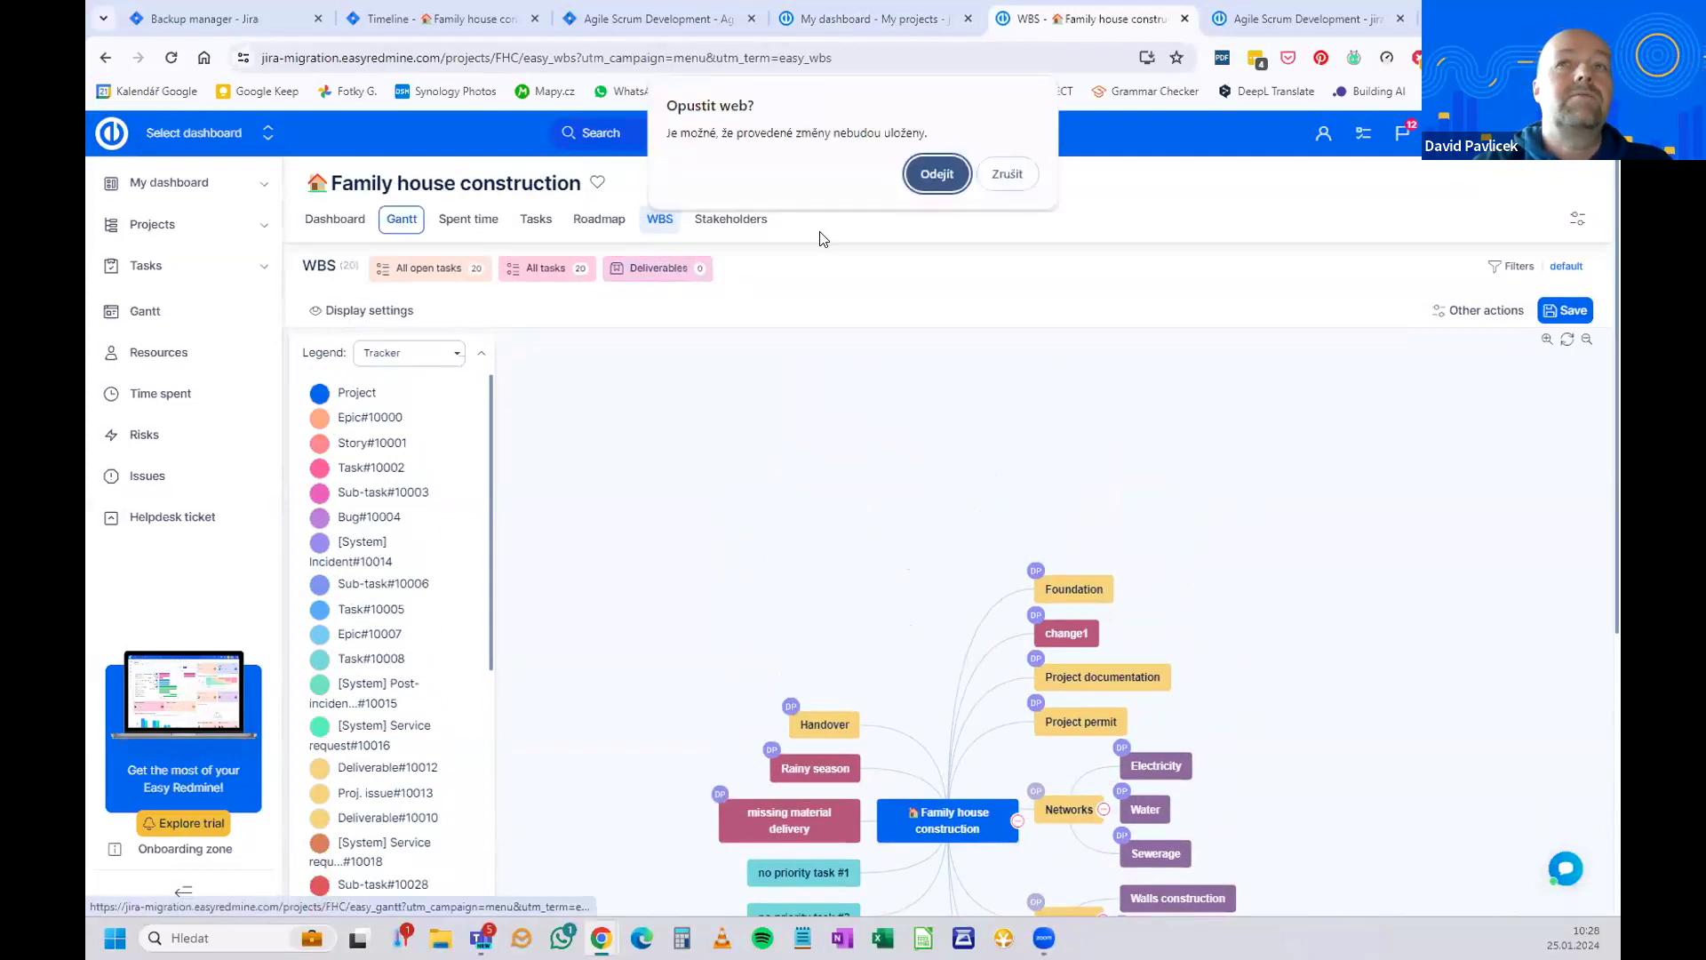
left_click(936, 175)
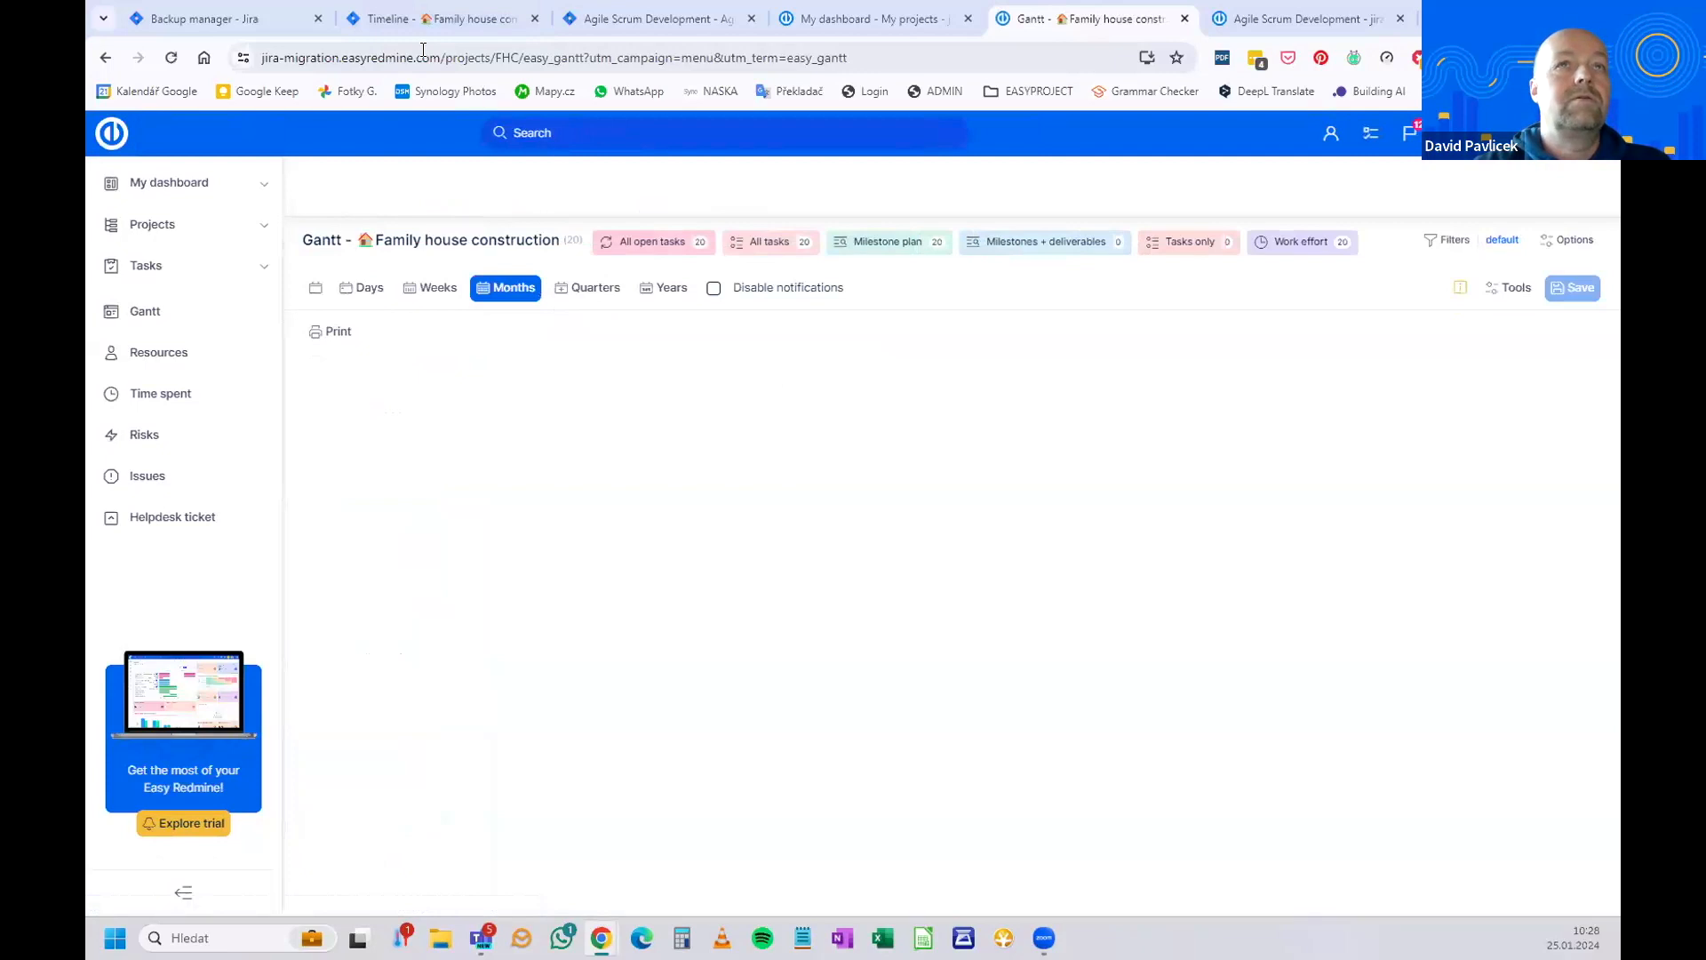
left_click(433, 20)
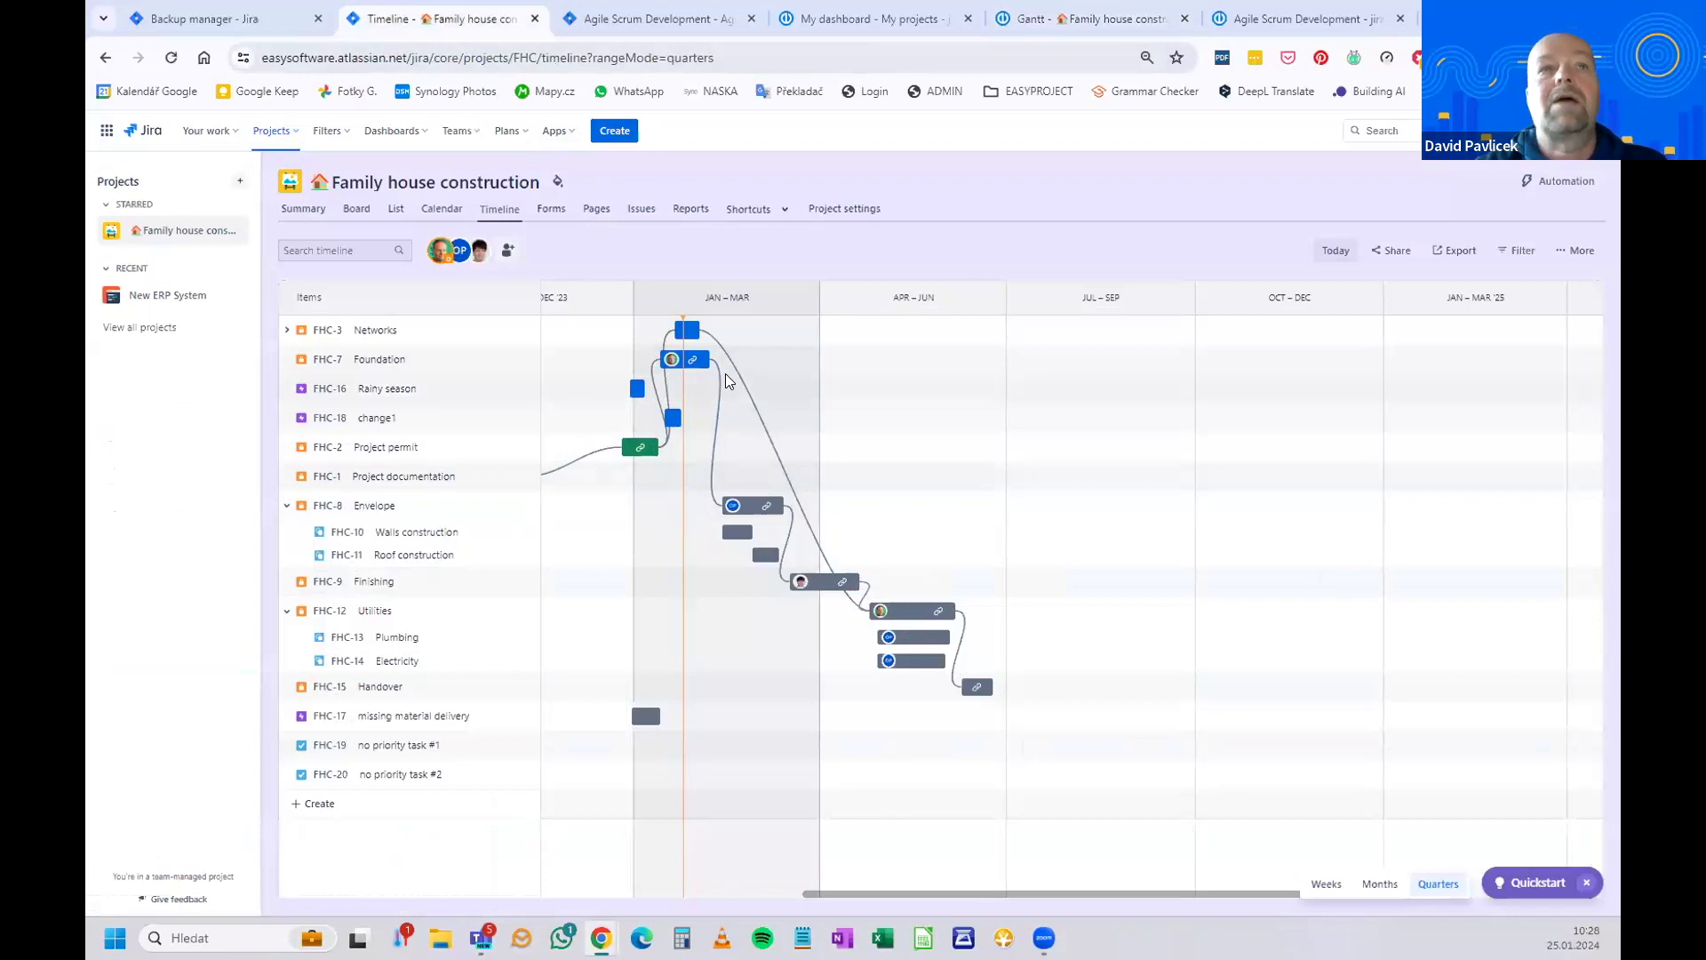
left_click(1072, 13)
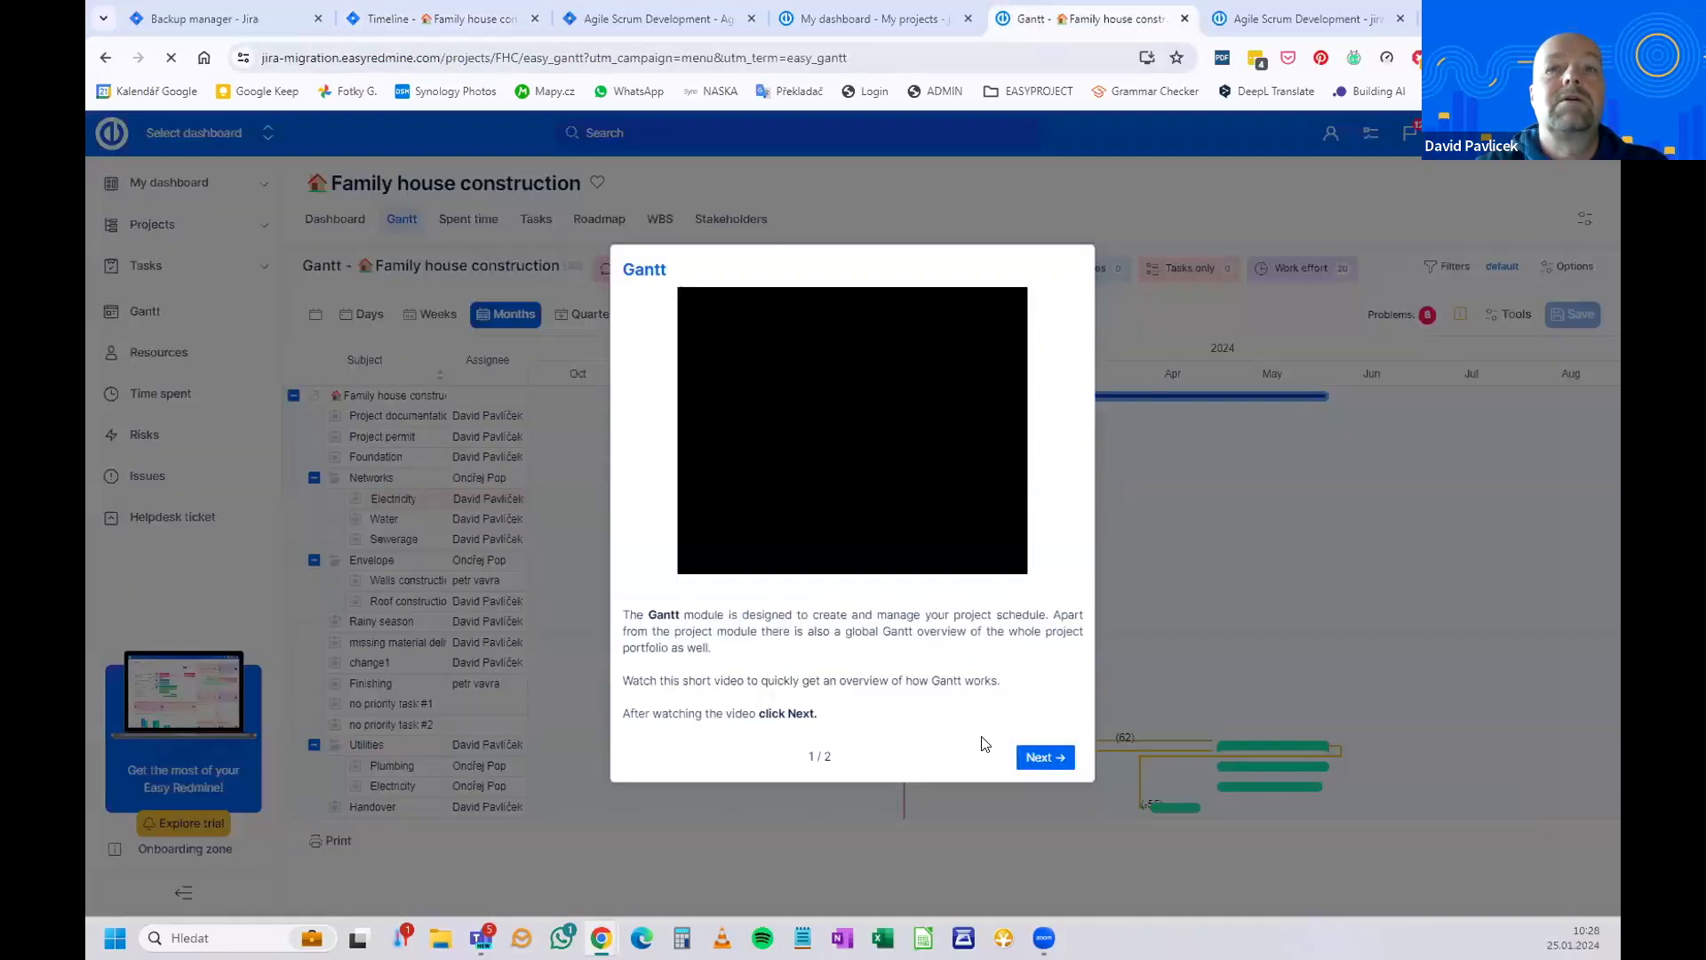
Finish the Gantt introduction tour and open the Family house construction task list to review the migrated tasks and attachments.
left_click(1042, 758)
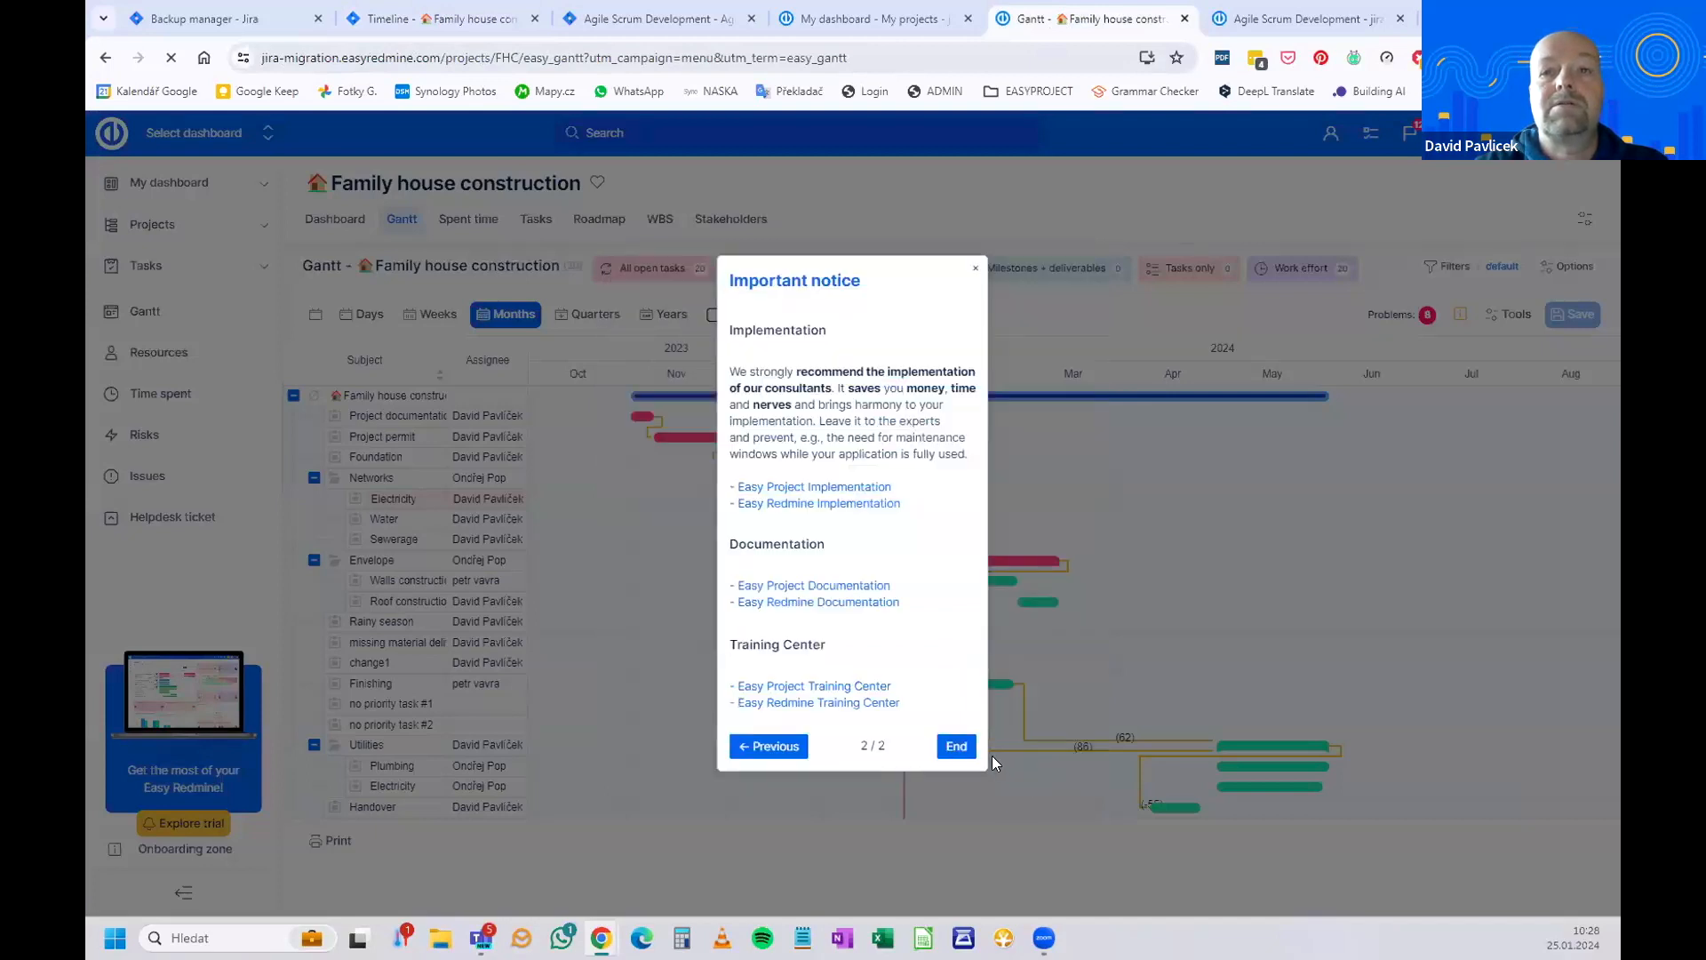
left_click(955, 746)
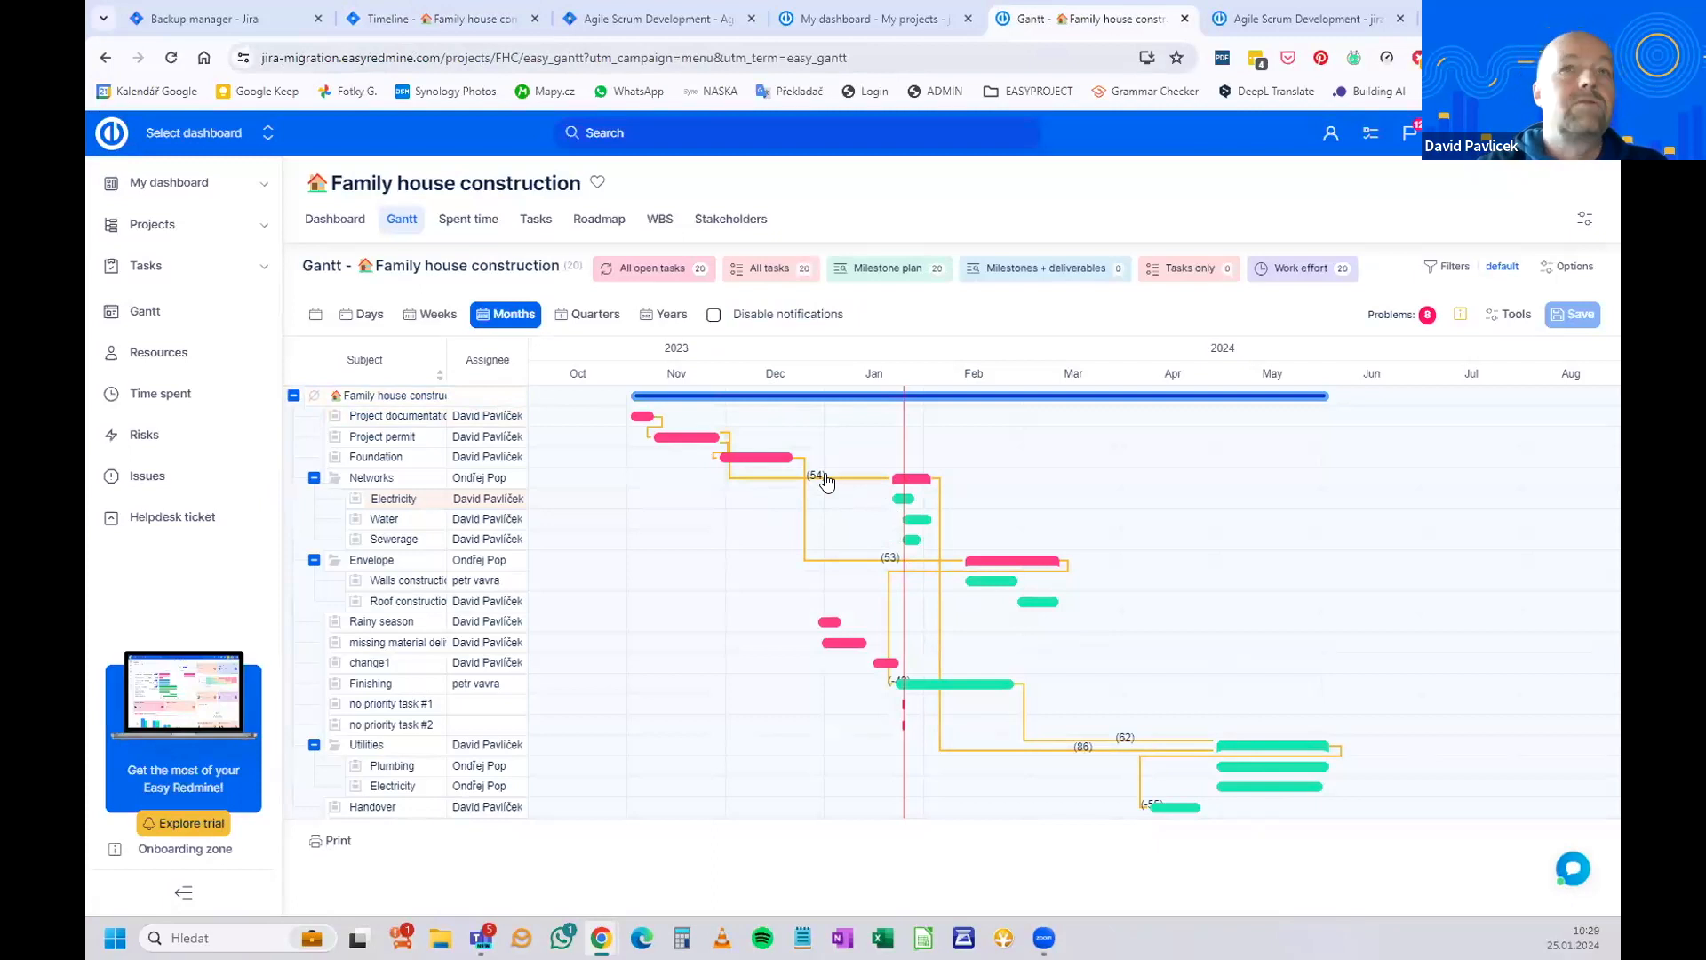
left_click(534, 224)
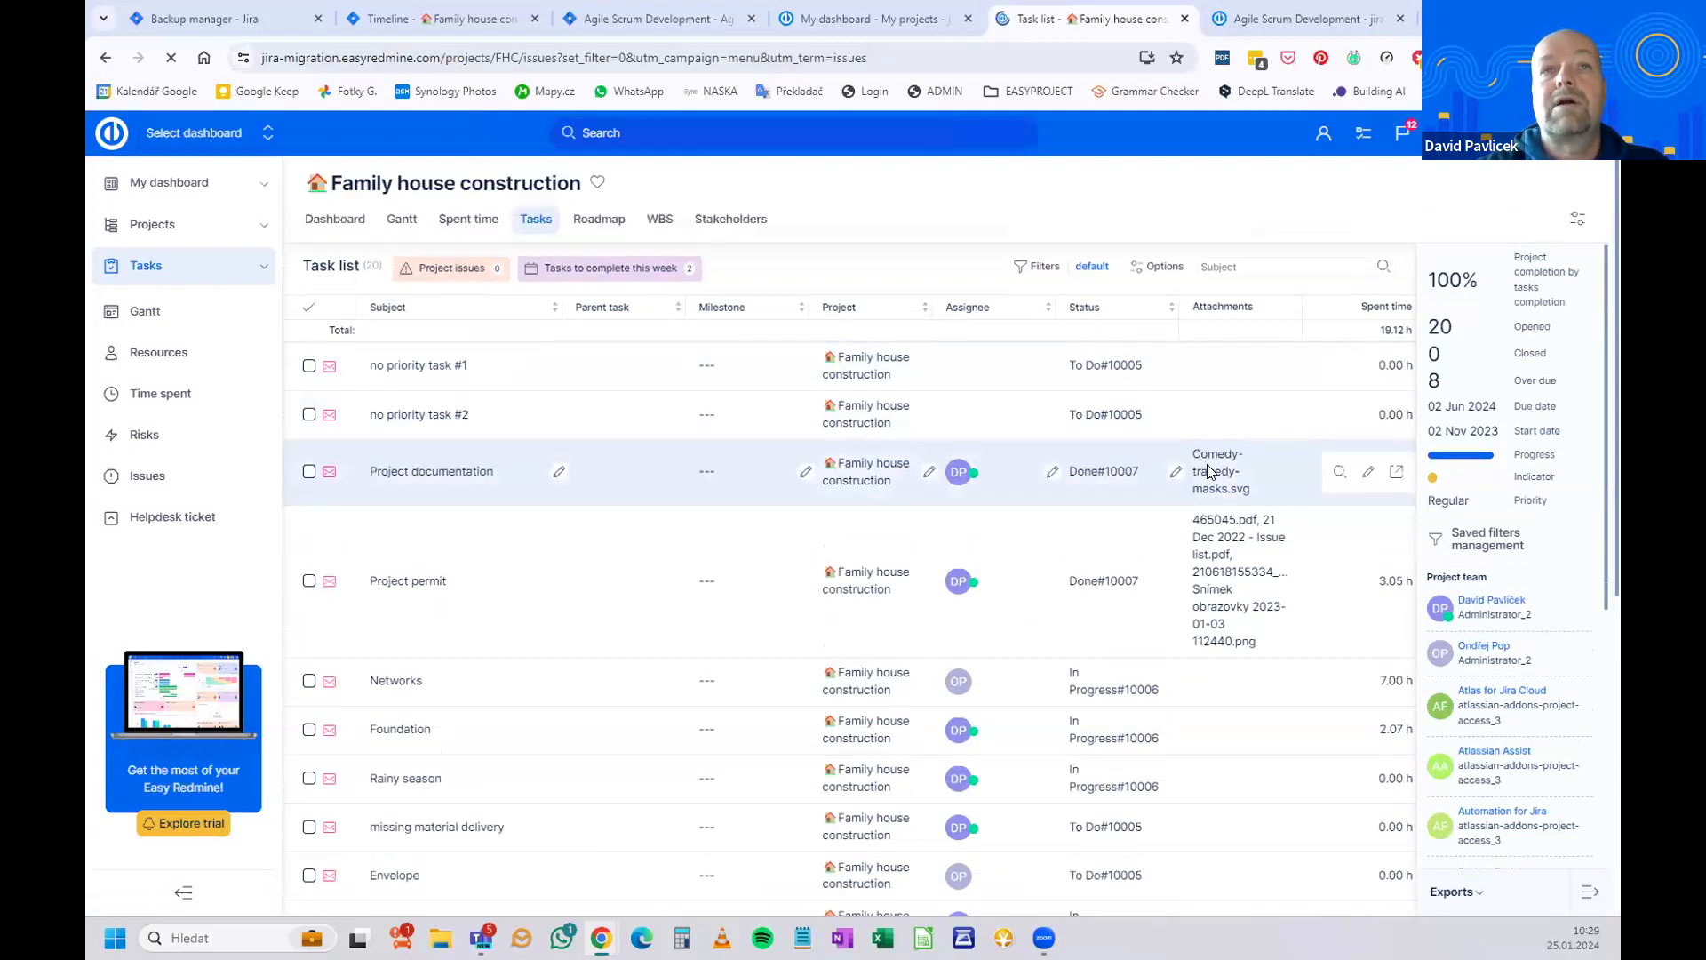
Open the project's spent time and expand the January 2024 and January 2023 groups to review the migrated time entries.
left_click(466, 226)
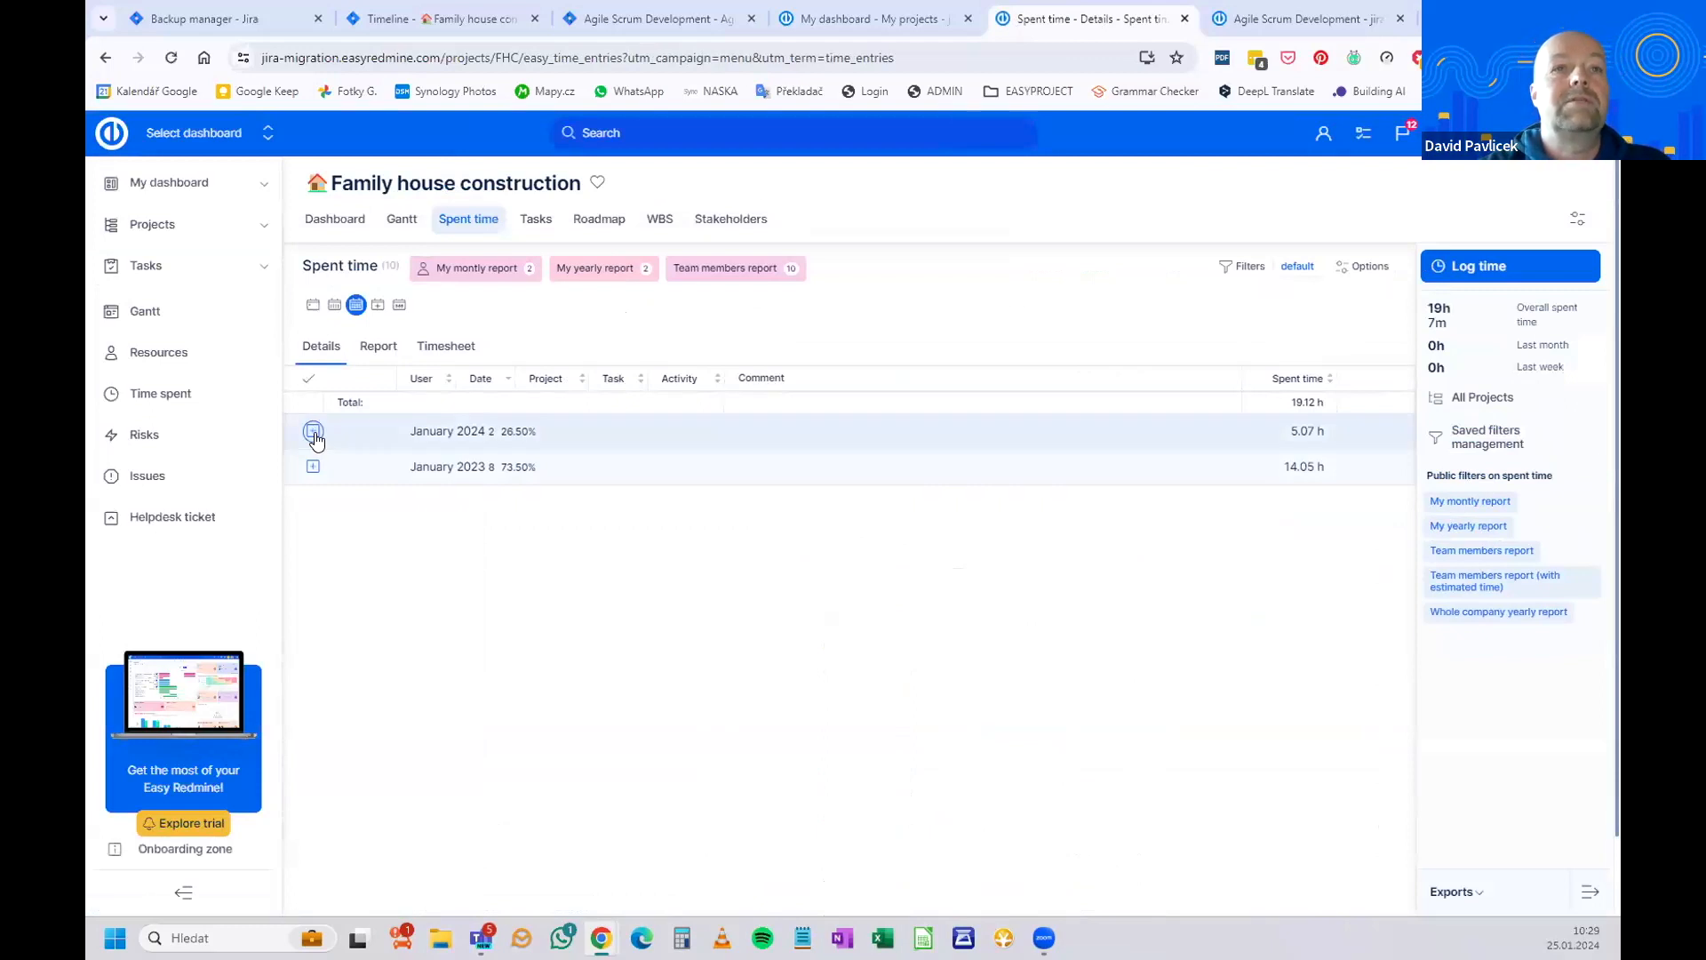
left_click(314, 433)
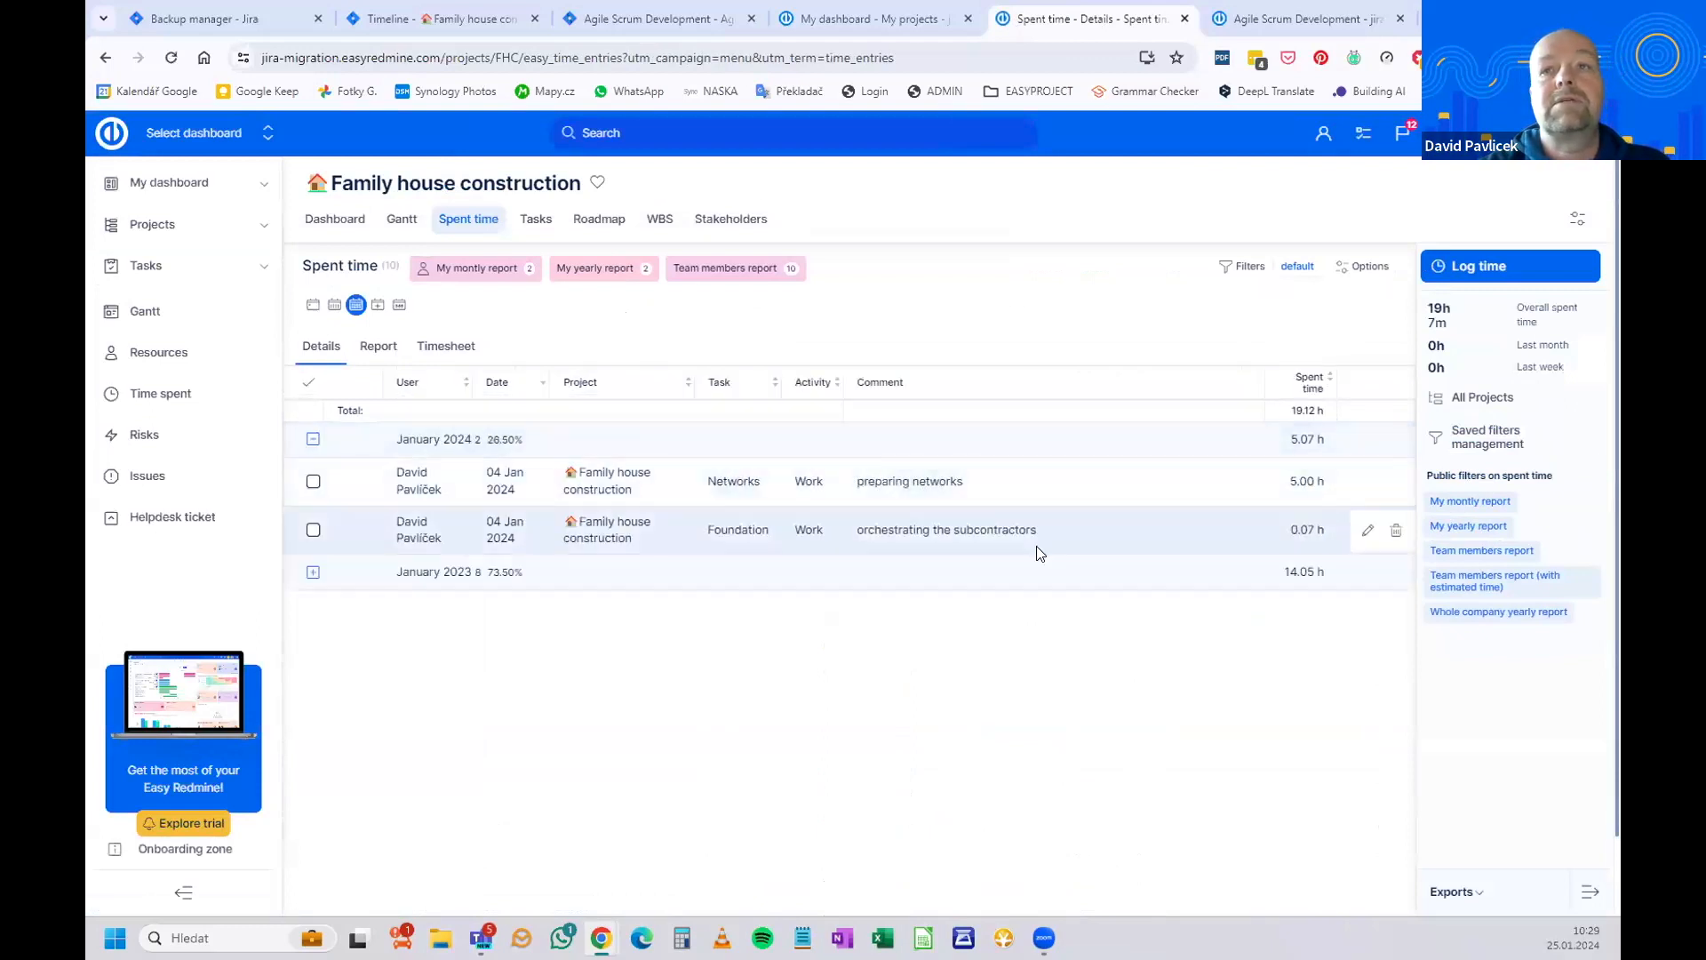
left_click(314, 573)
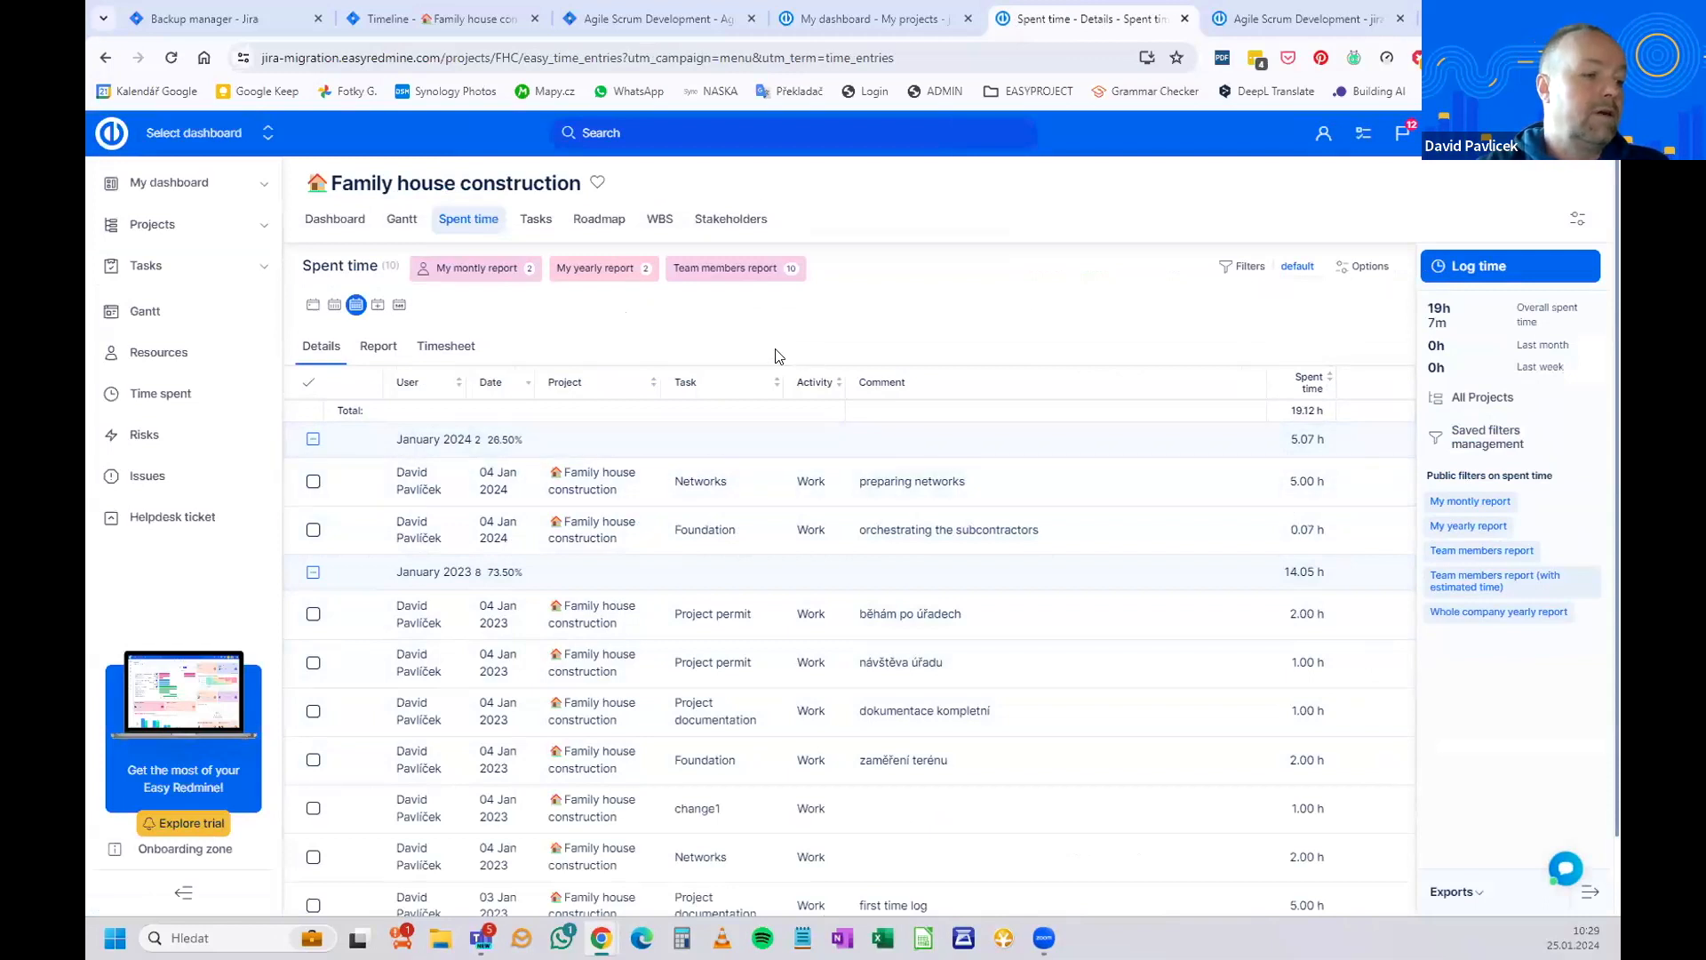
Place the Jira Agile Scrum Development backlog tab directly beside the migrated Agile Scrum Development project and return to the migrated project.
left_click(1268, 22)
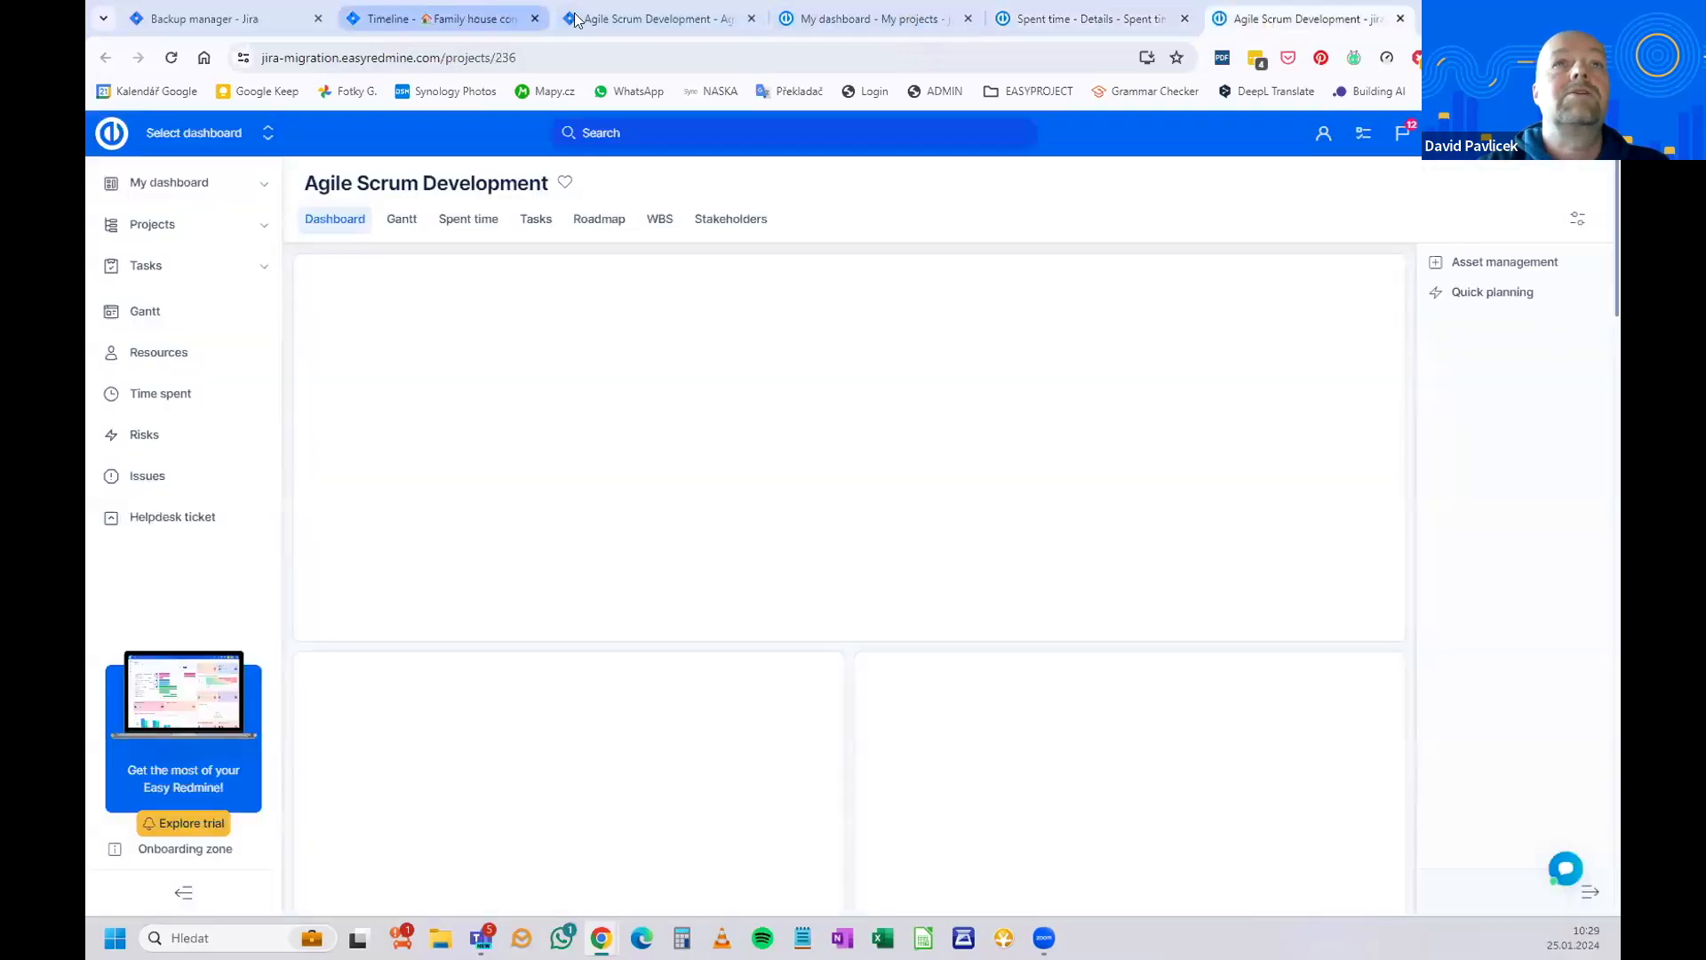
left_click_drag(620, 18, 1052, 13)
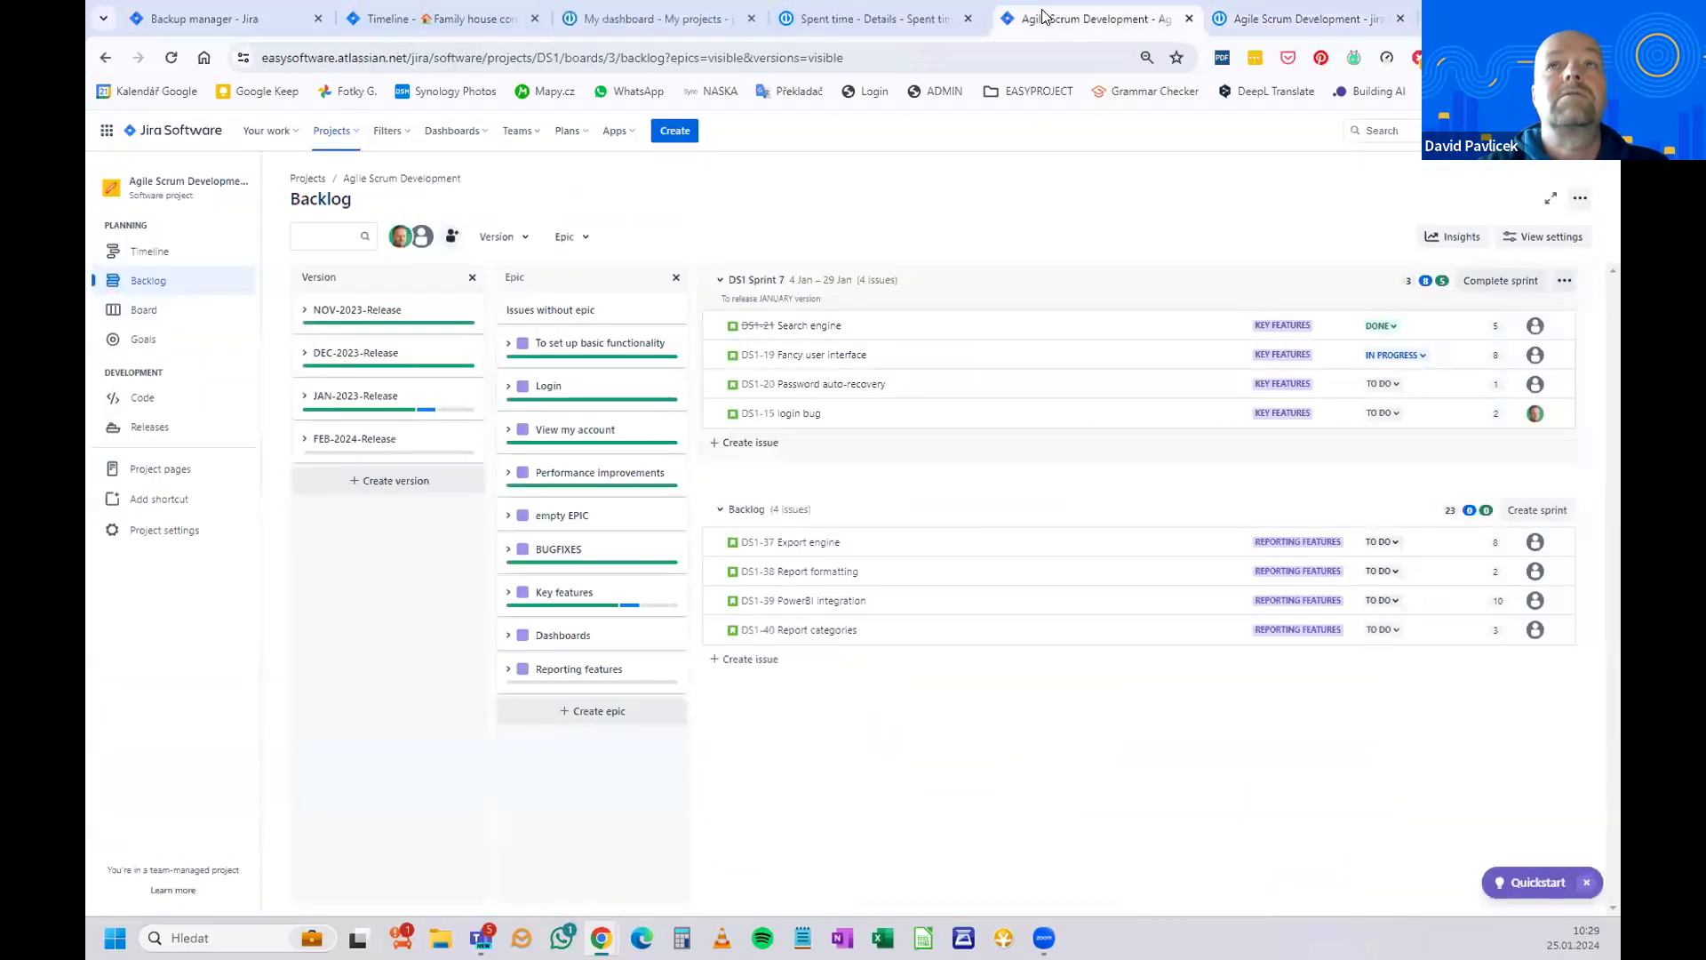
key("ctrl+Tab")
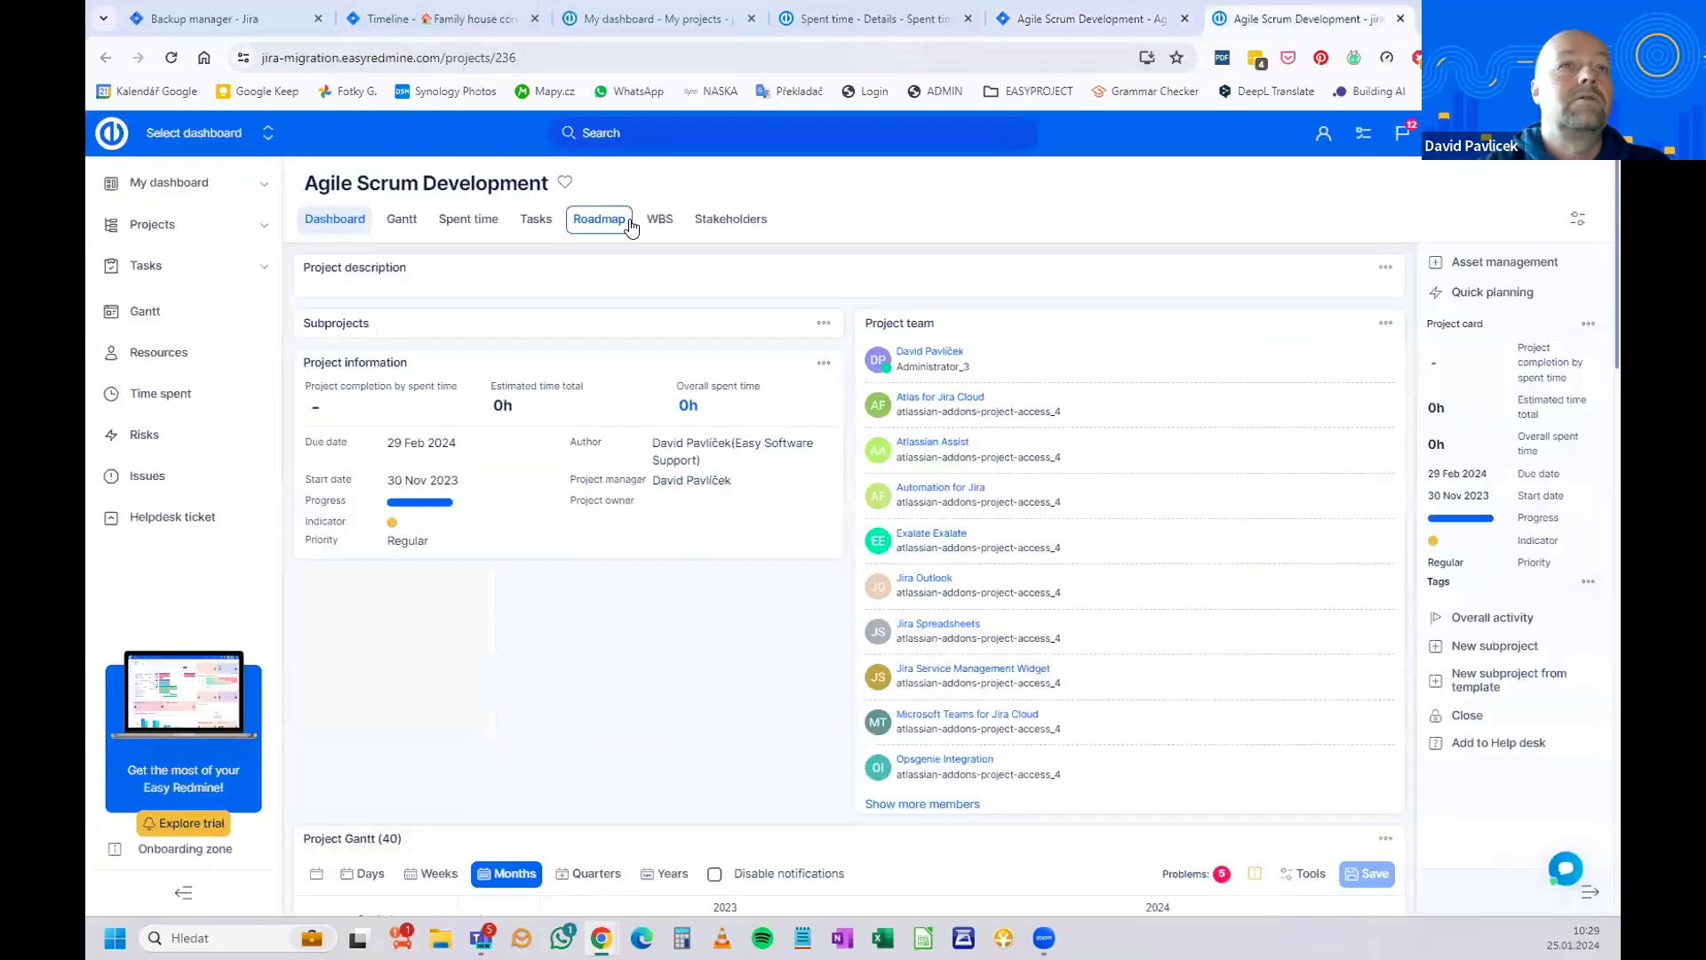
Enable the Project scrum board module in the Agile Scrum Development settings, save, and open the project's task list.
left_click(1580, 219)
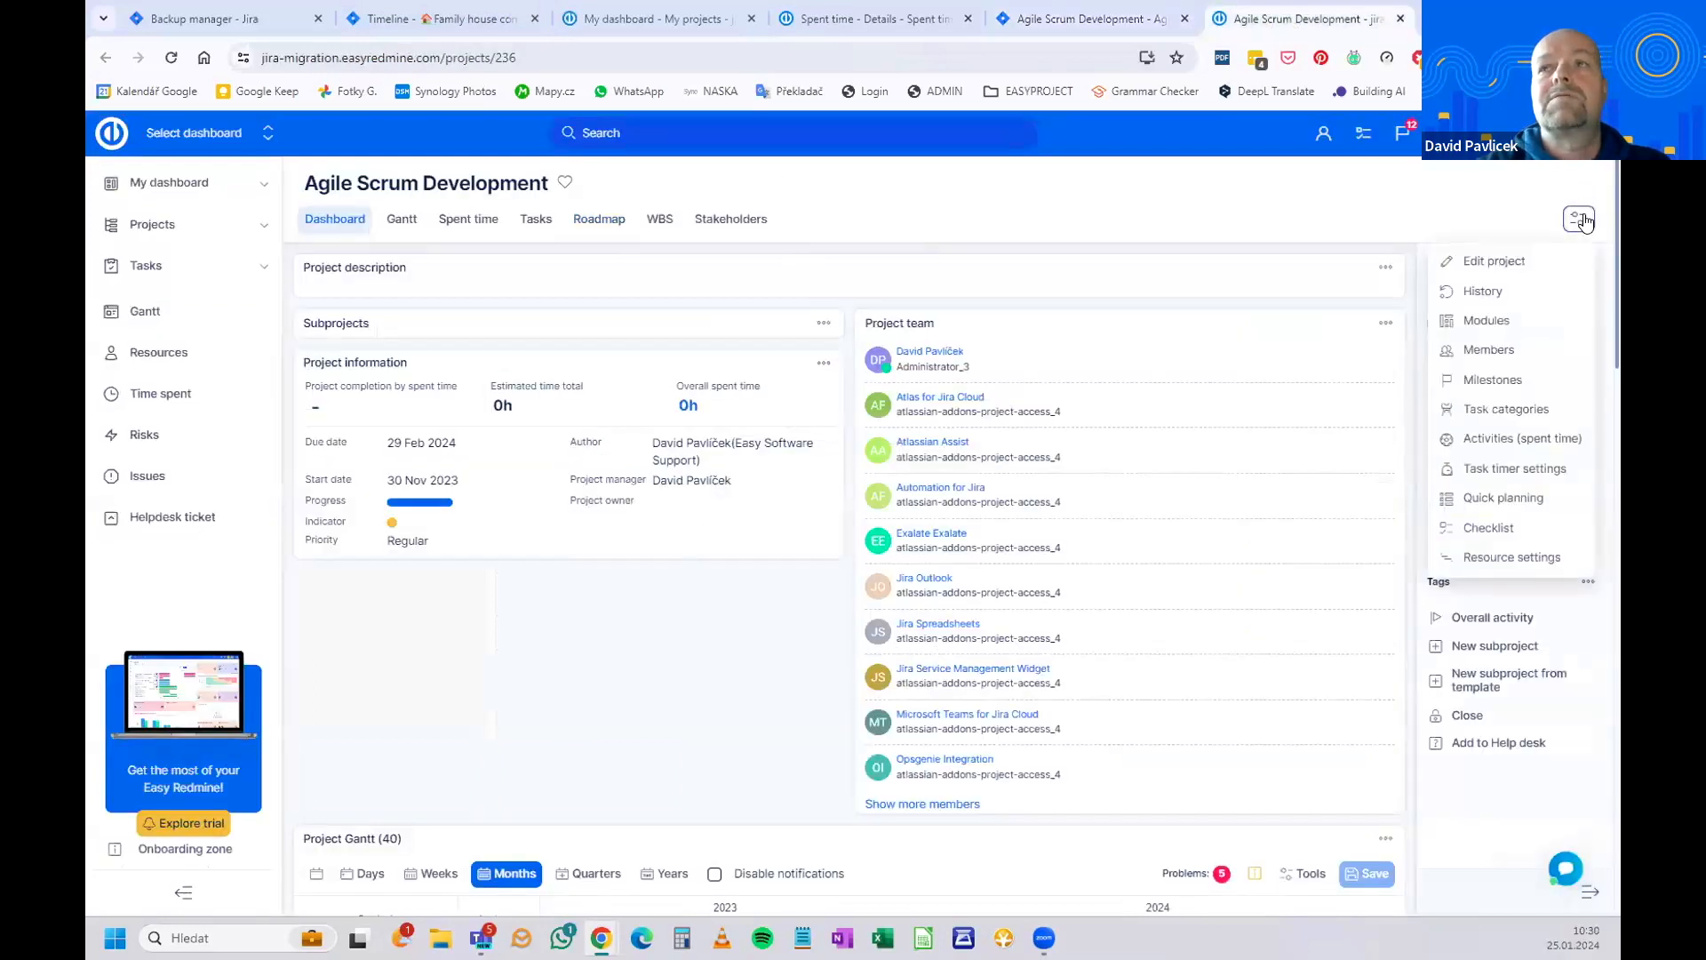
left_click(1484, 327)
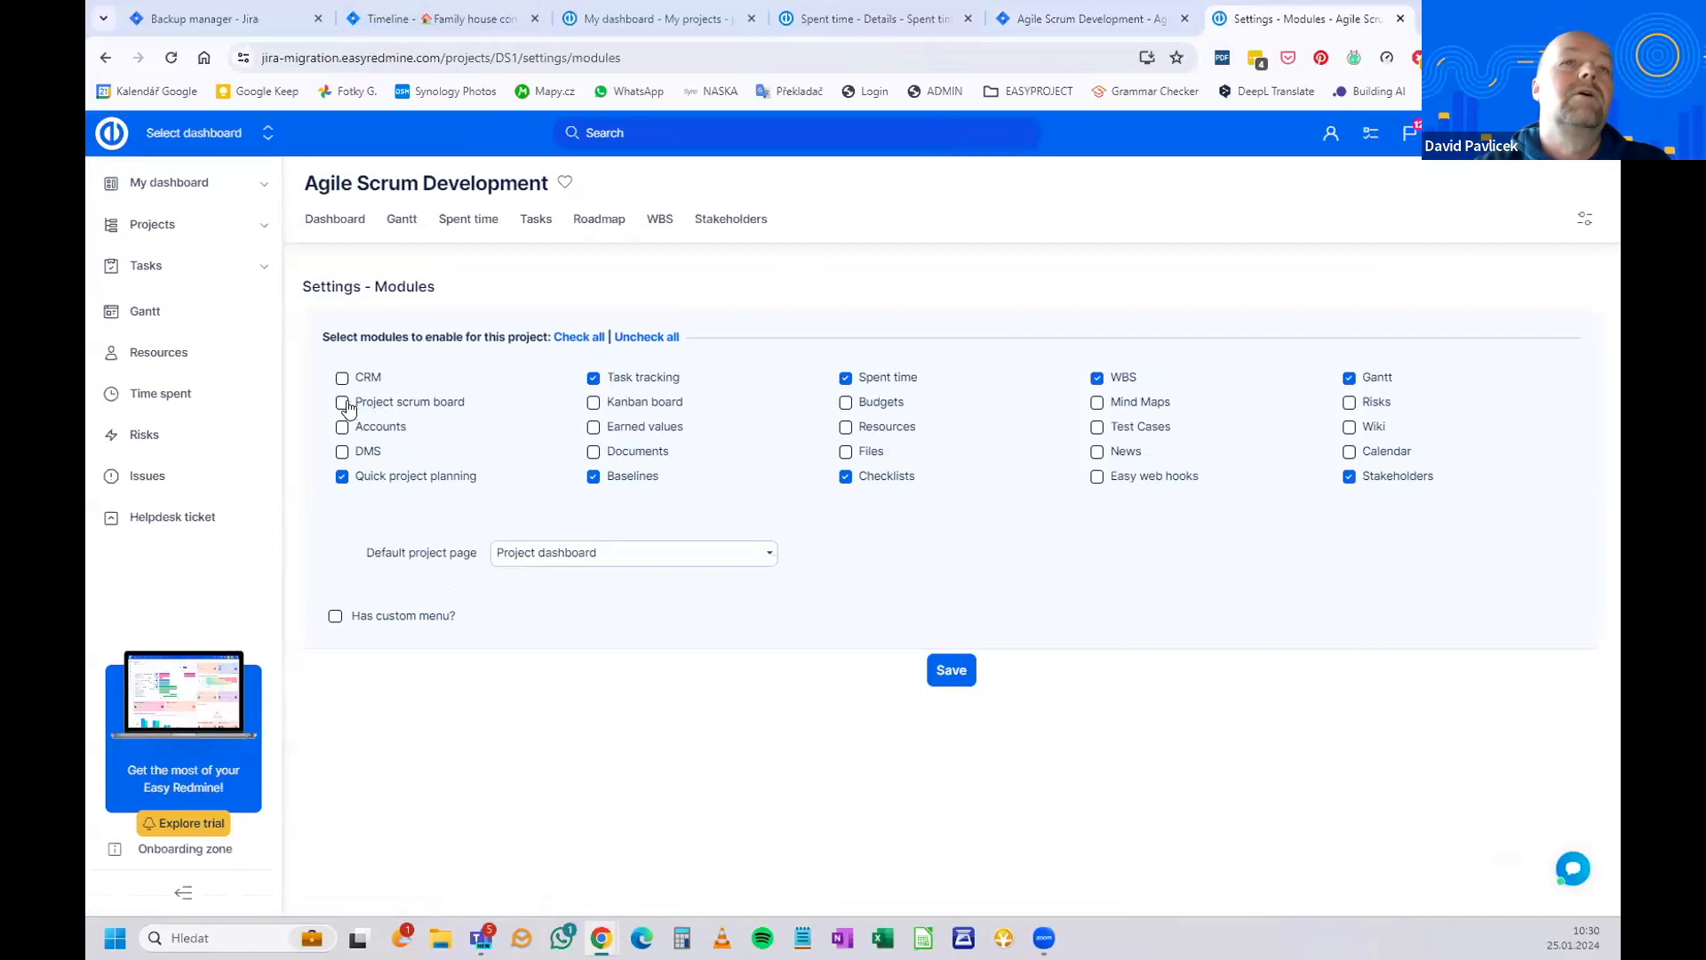
left_click(342, 404)
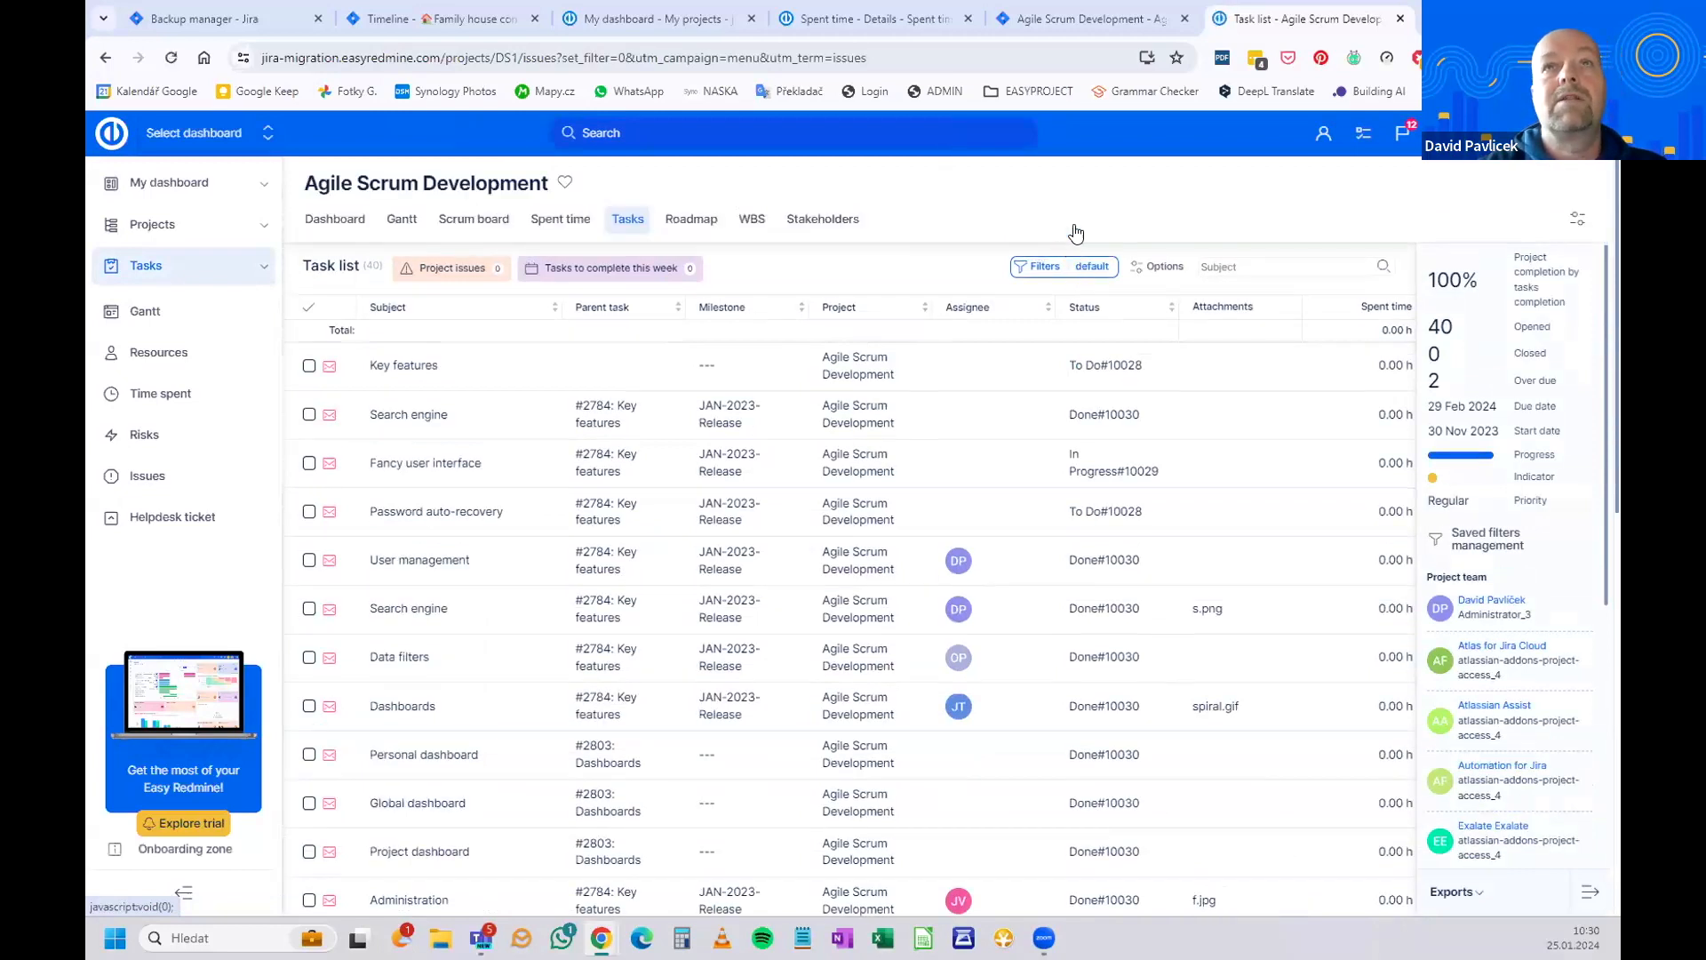
Check the versions in the Jira backlog, then group the migrated Agile Scrum Development task list by Milestone.
left_click(1070, 19)
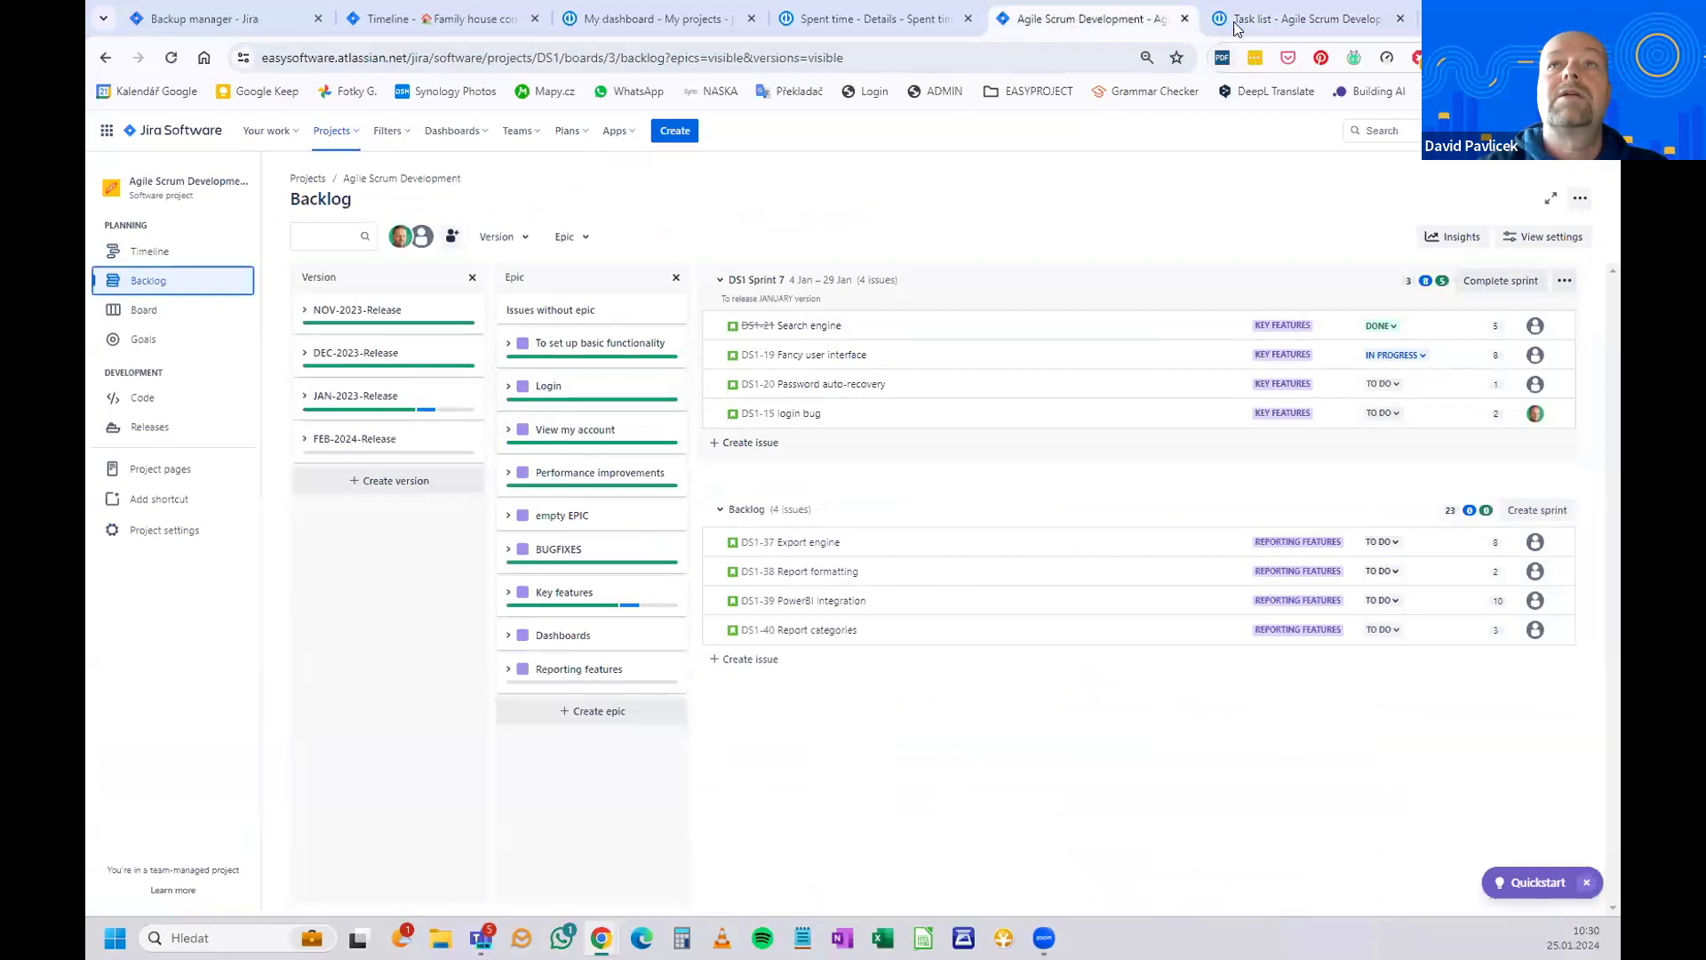
left_click(1297, 18)
left_click(1157, 268)
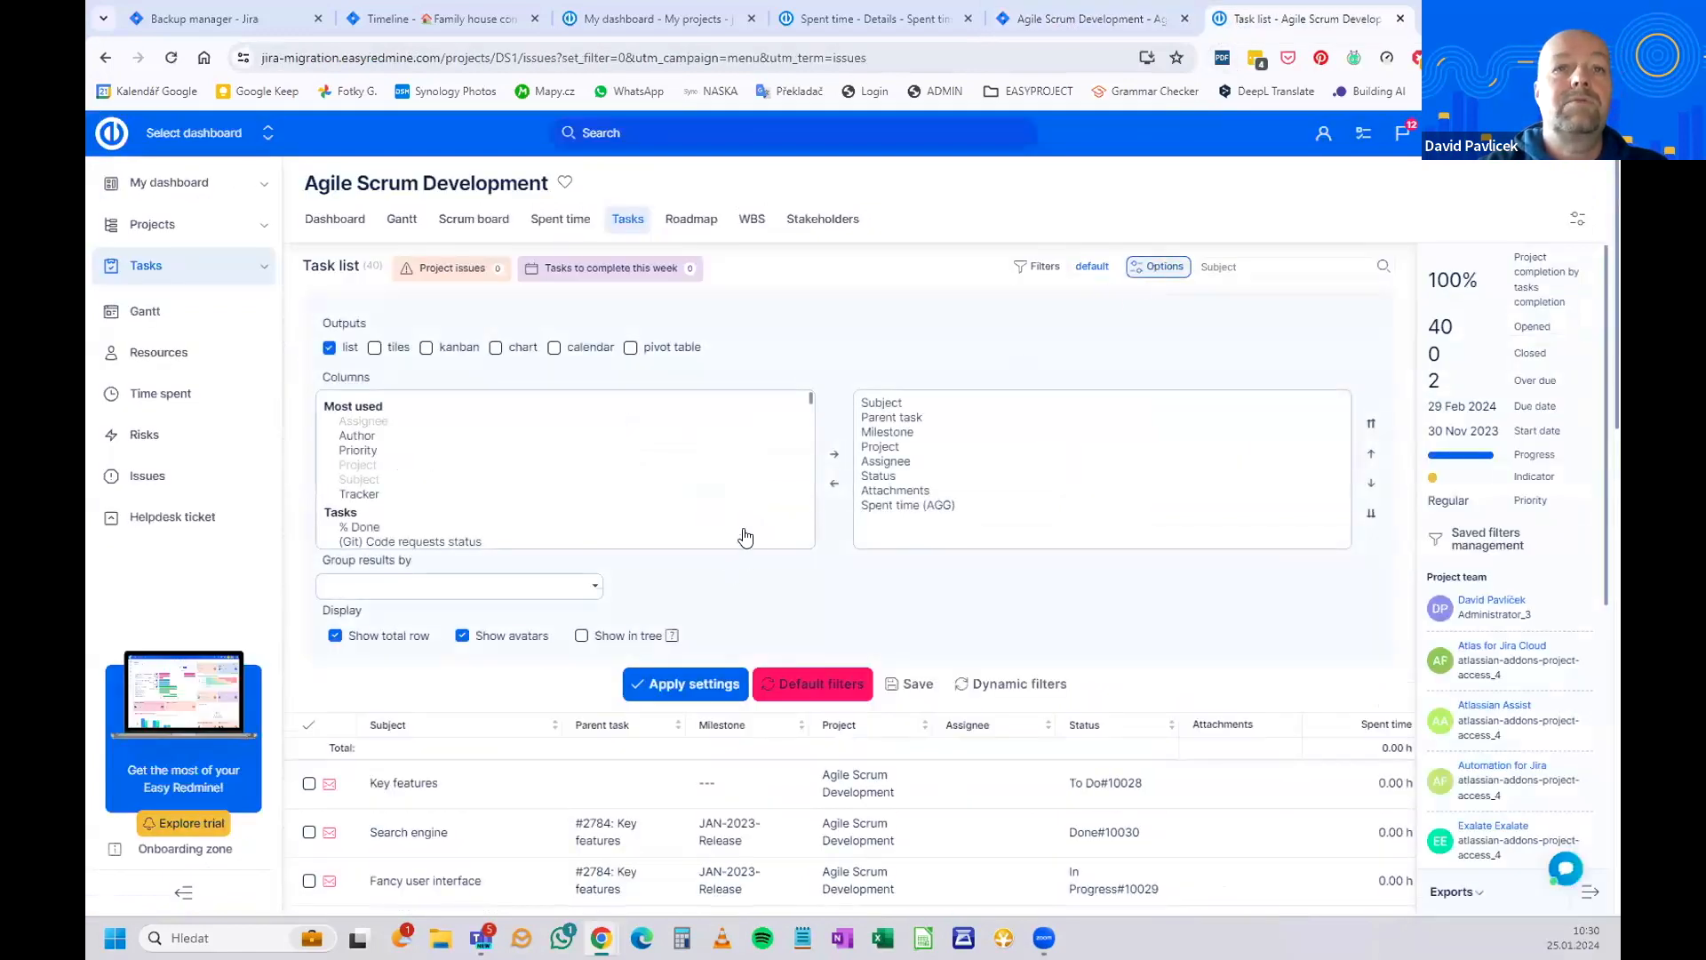
left_click(582, 587)
scroll(462, 426, "down", 1)
left_click(471, 418)
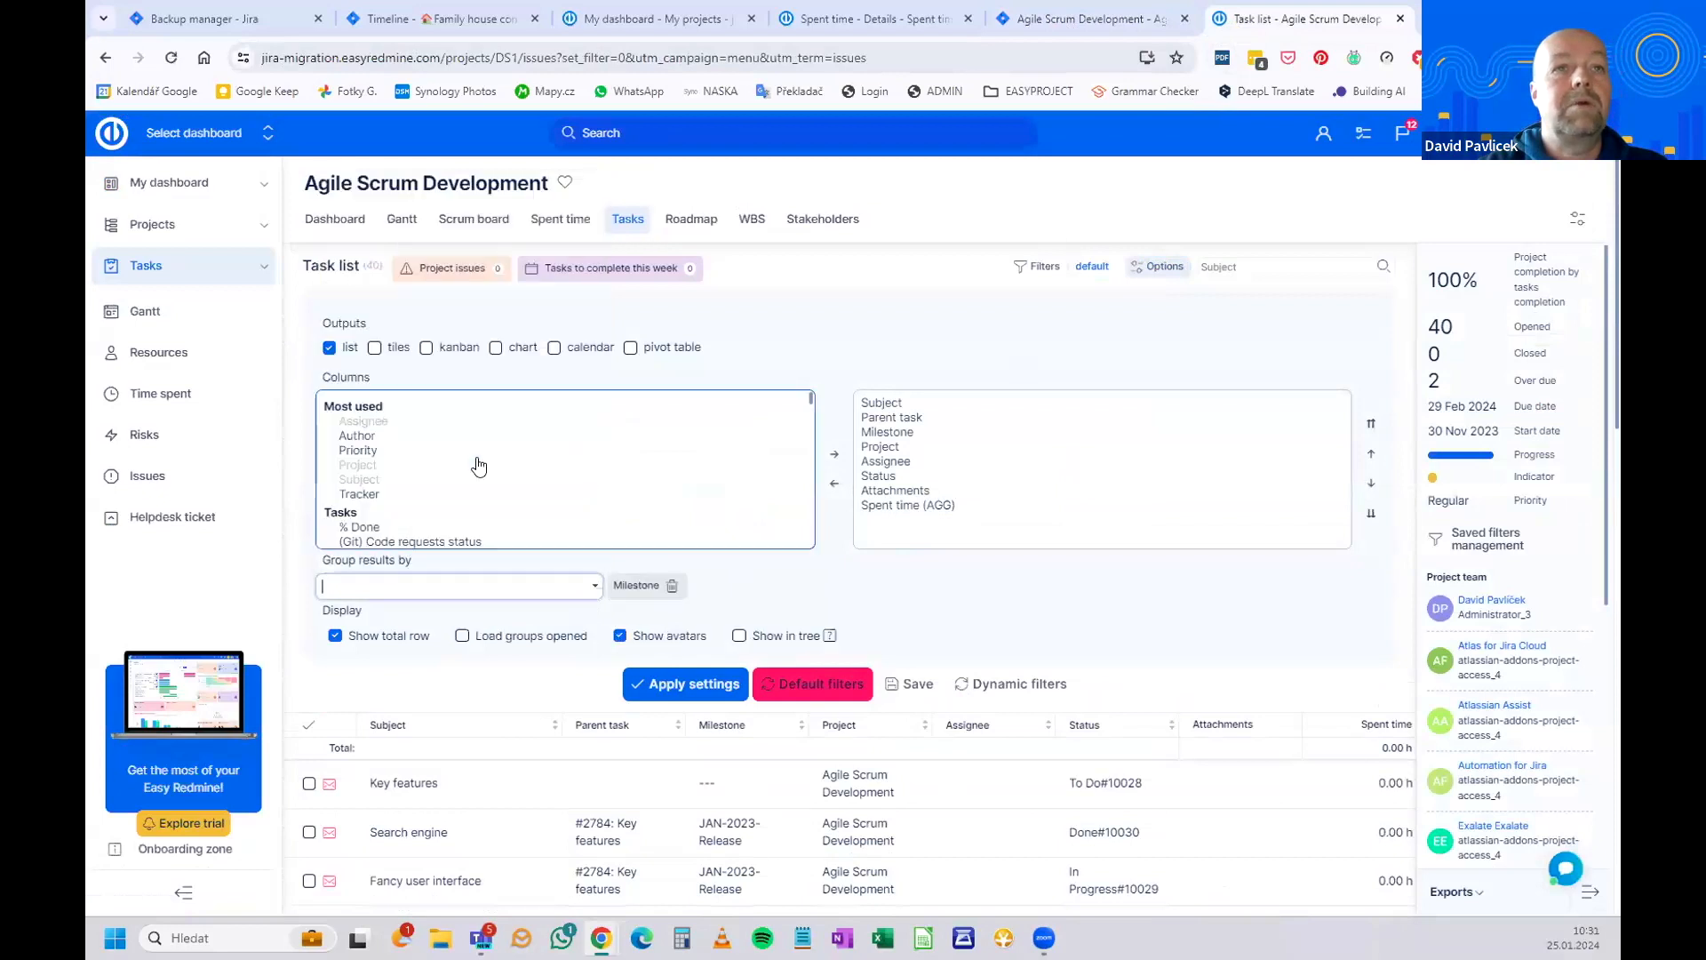
left_click(690, 697)
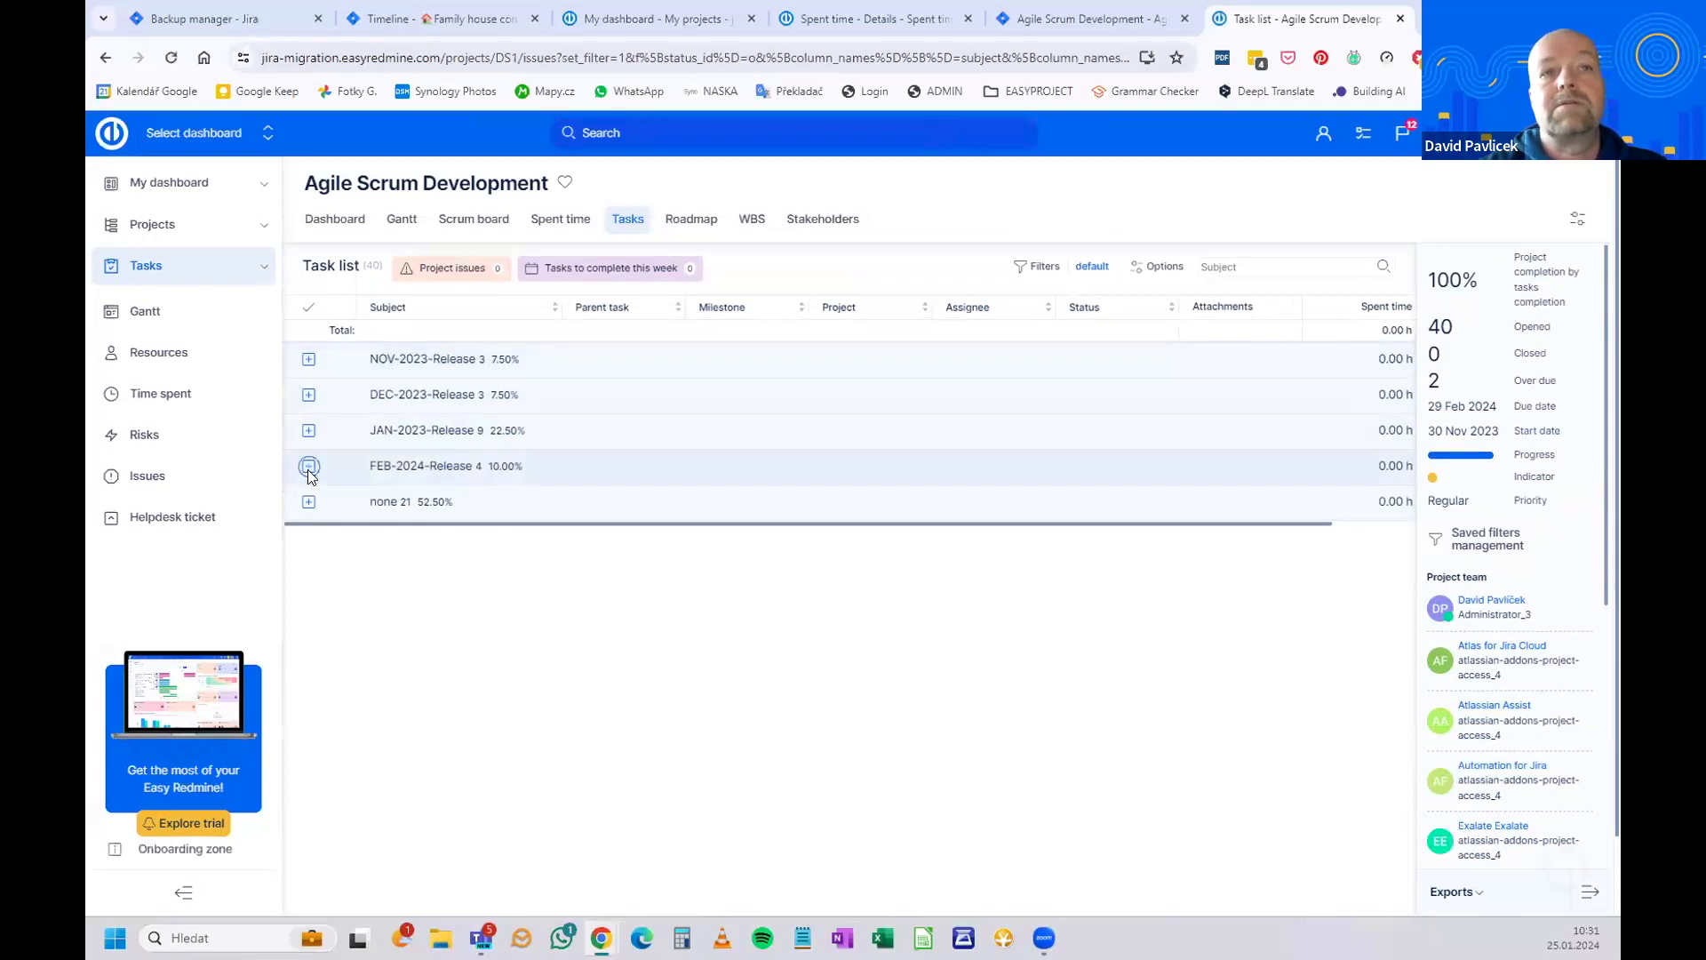
Expand FEB-2024-Release in the task list and compare it with the Jira backlog filtered by the FEB-2024-Release version.
left_click(308, 466)
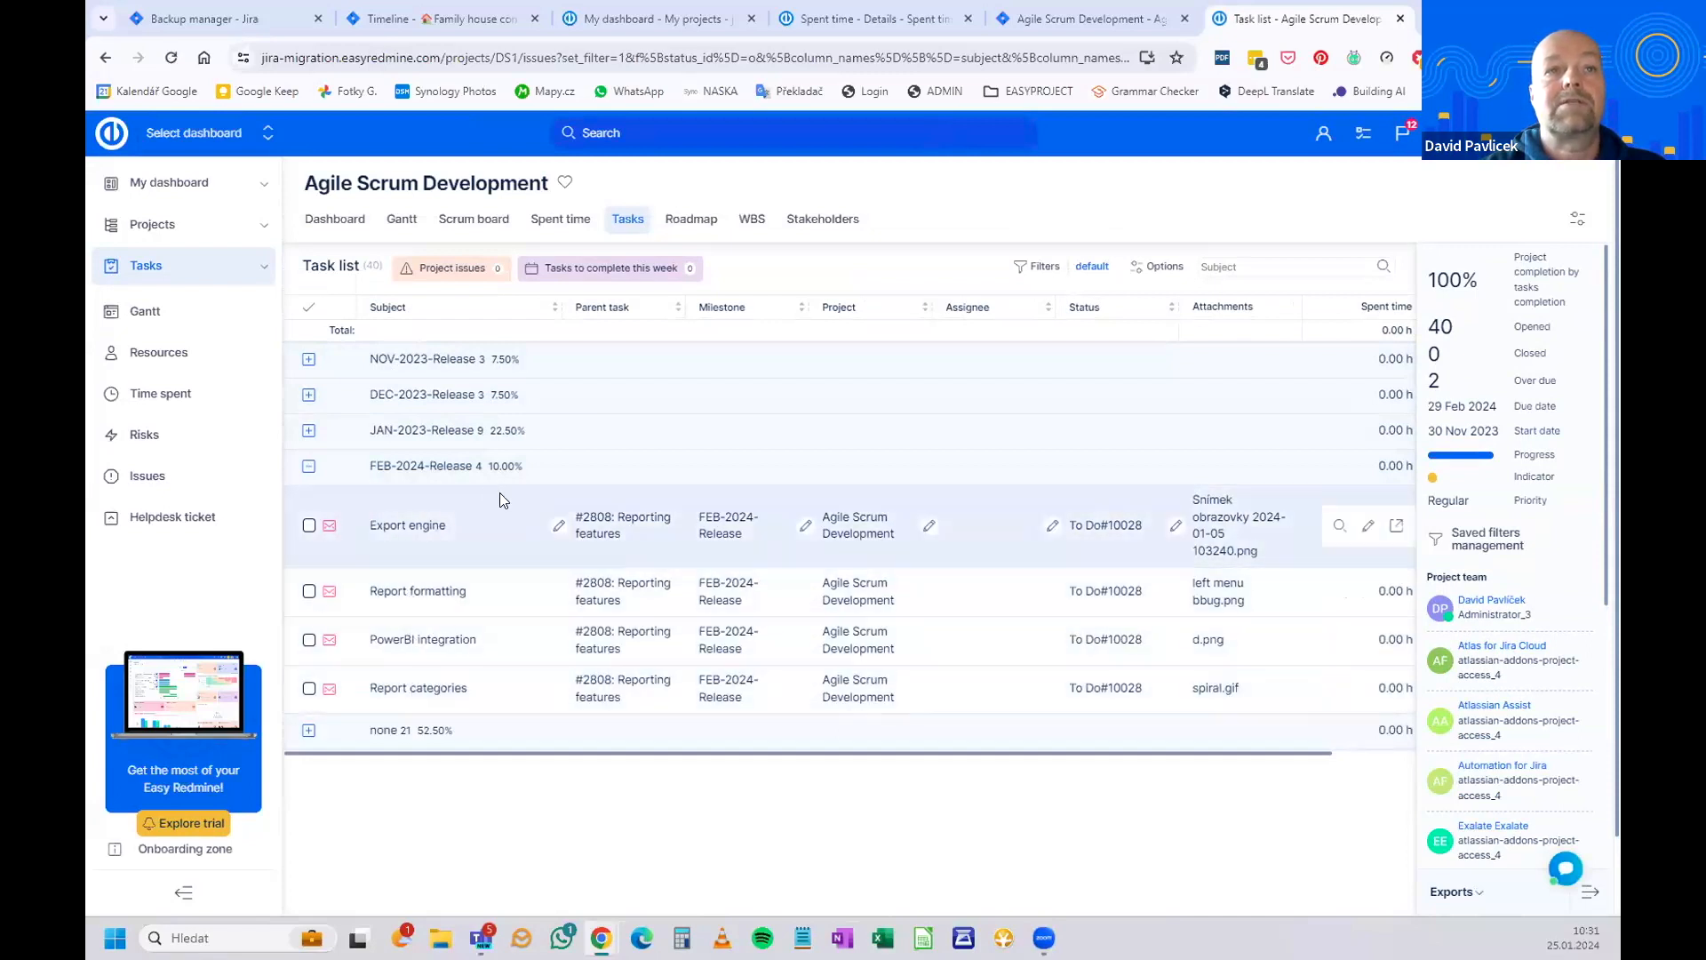
left_click(1089, 19)
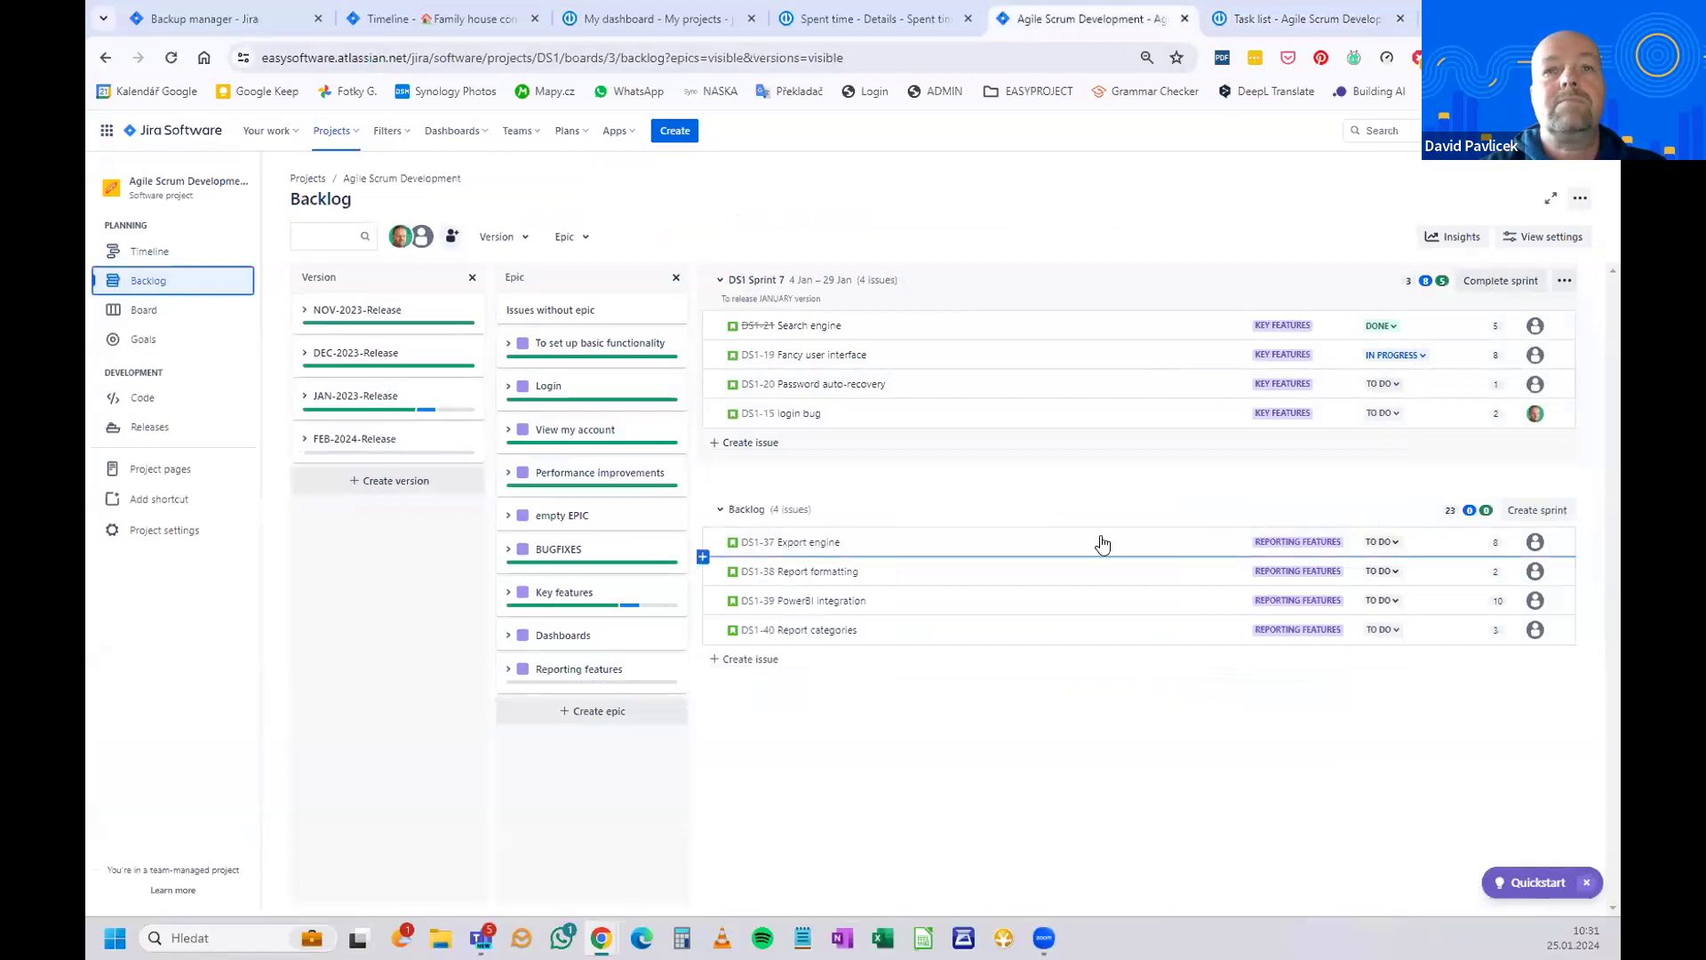
left_click(391, 449)
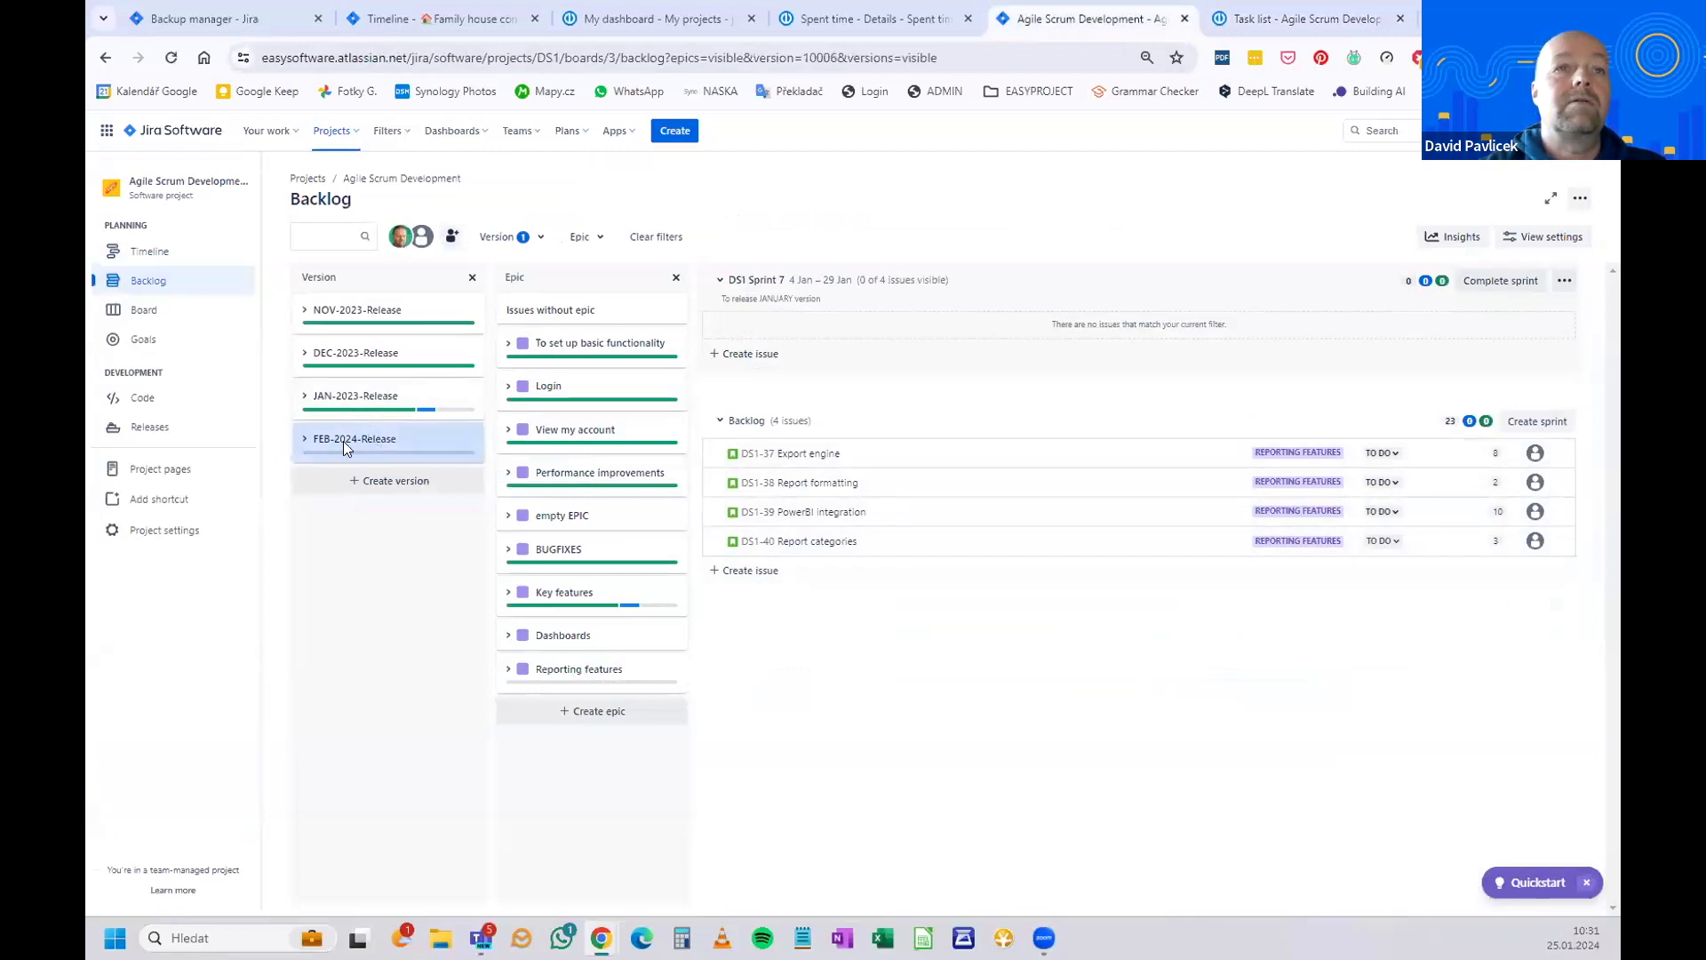
left_click(1248, 20)
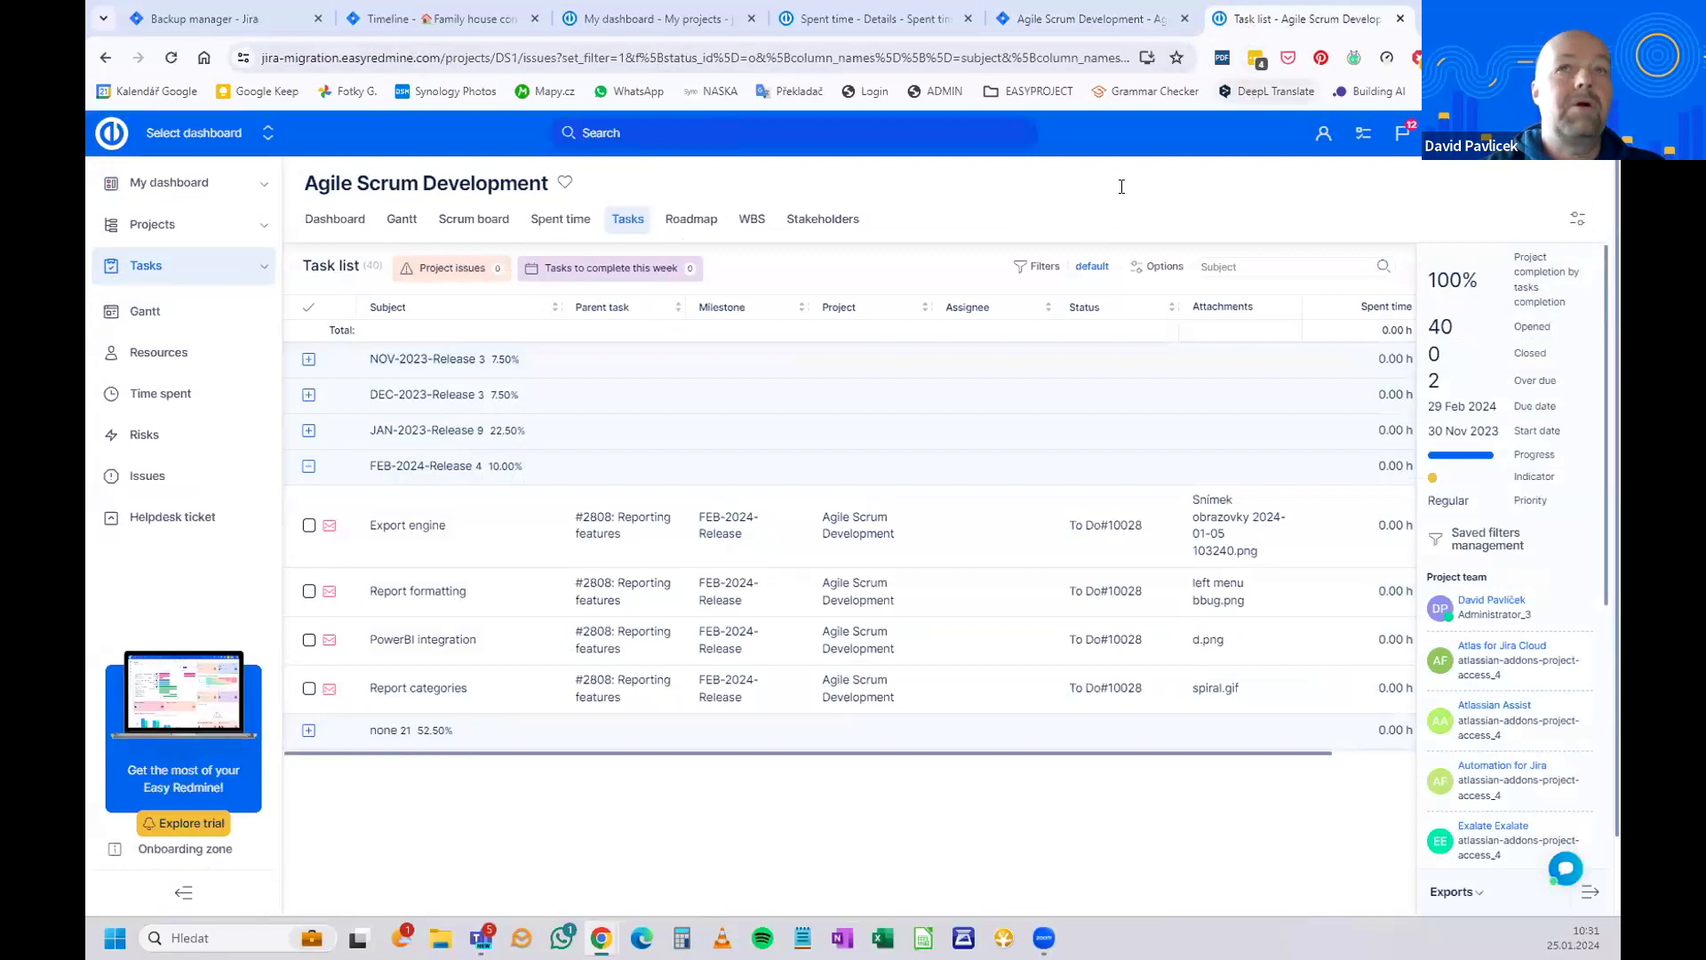
Replace the task list's Milestone grouping with Parent task and apply the settings.
left_click(1092, 266)
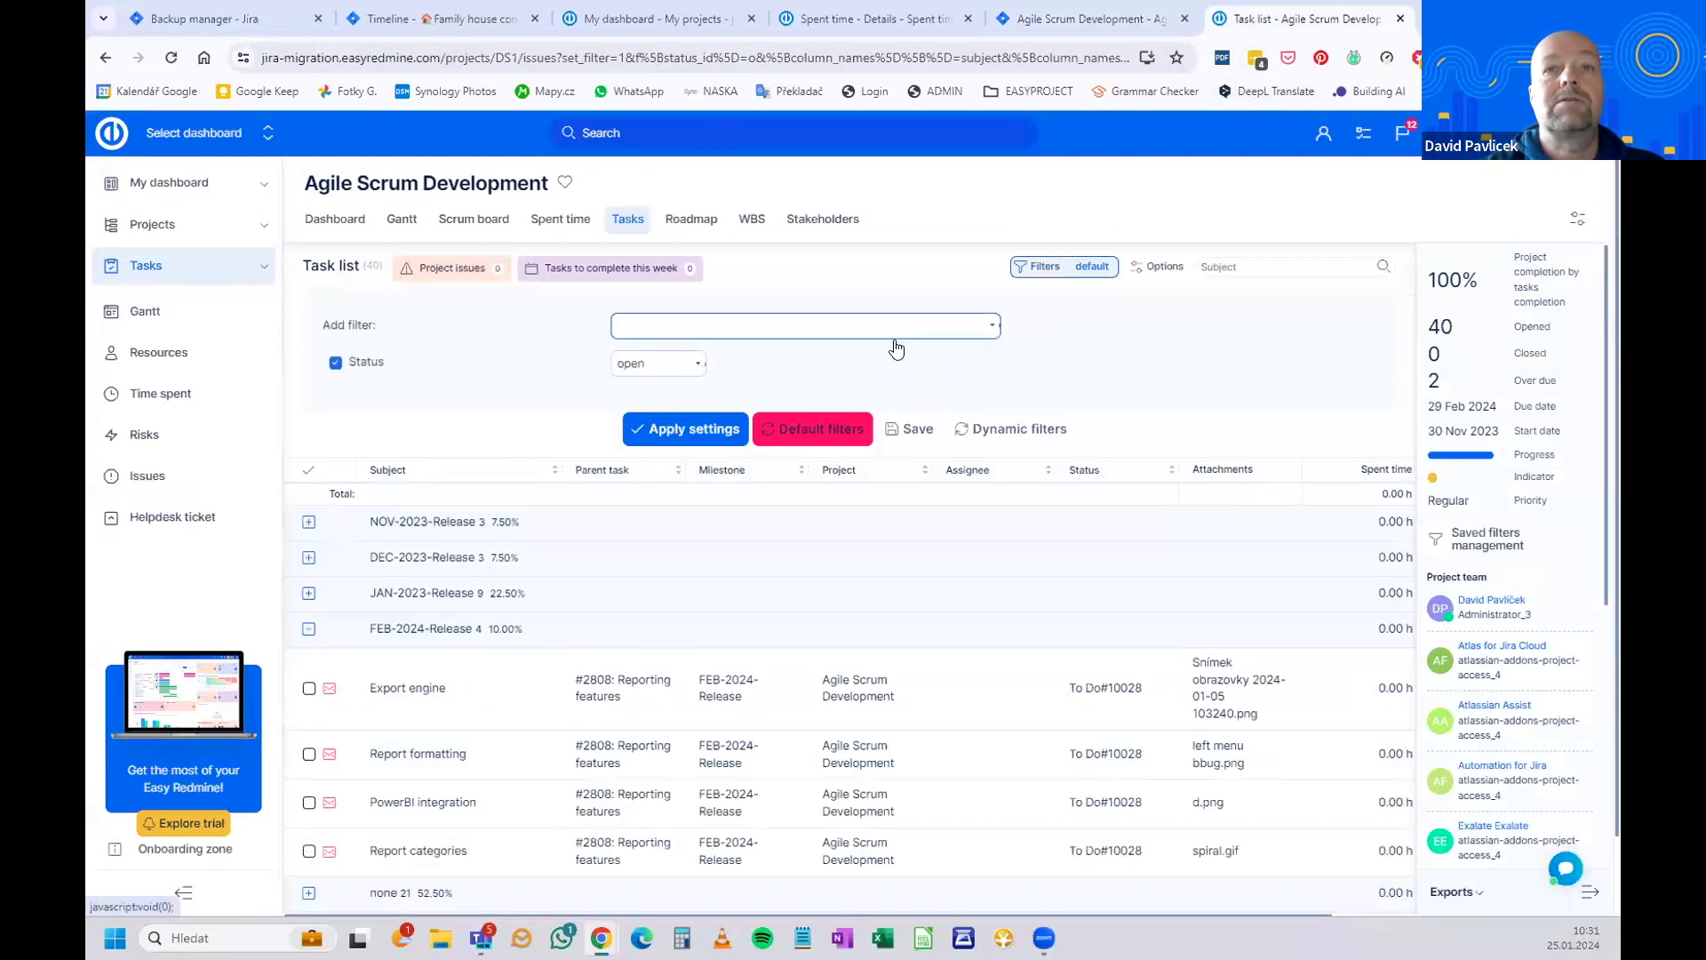
left_click(1040, 266)
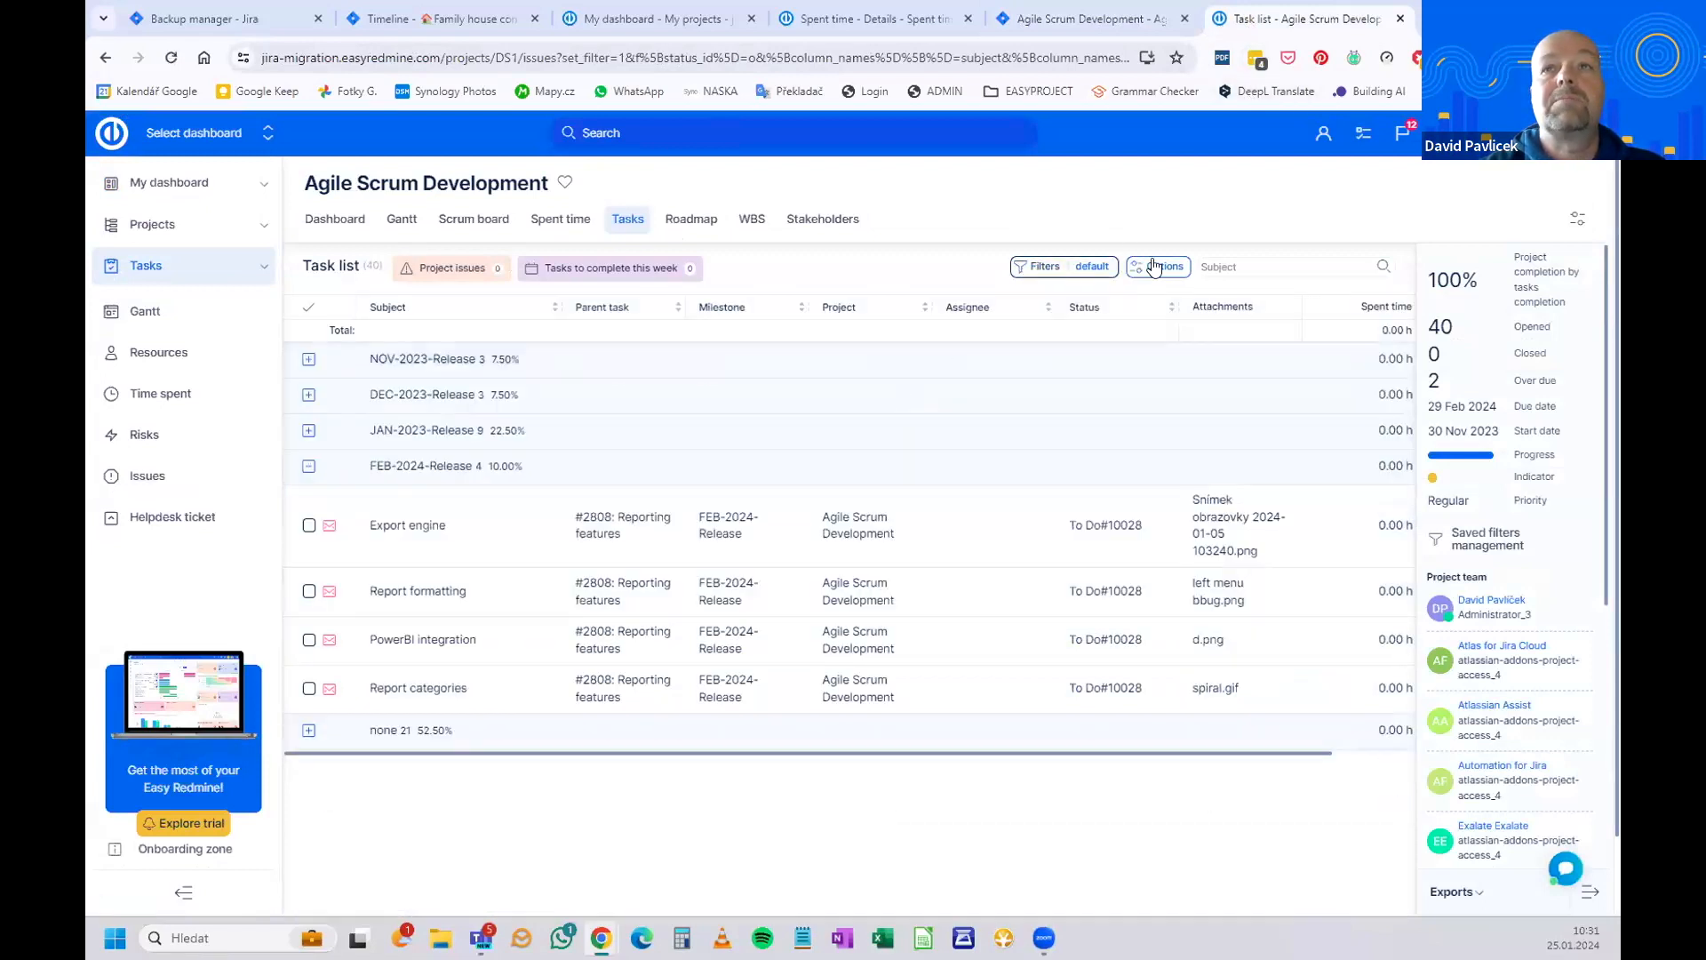
left_click(1155, 266)
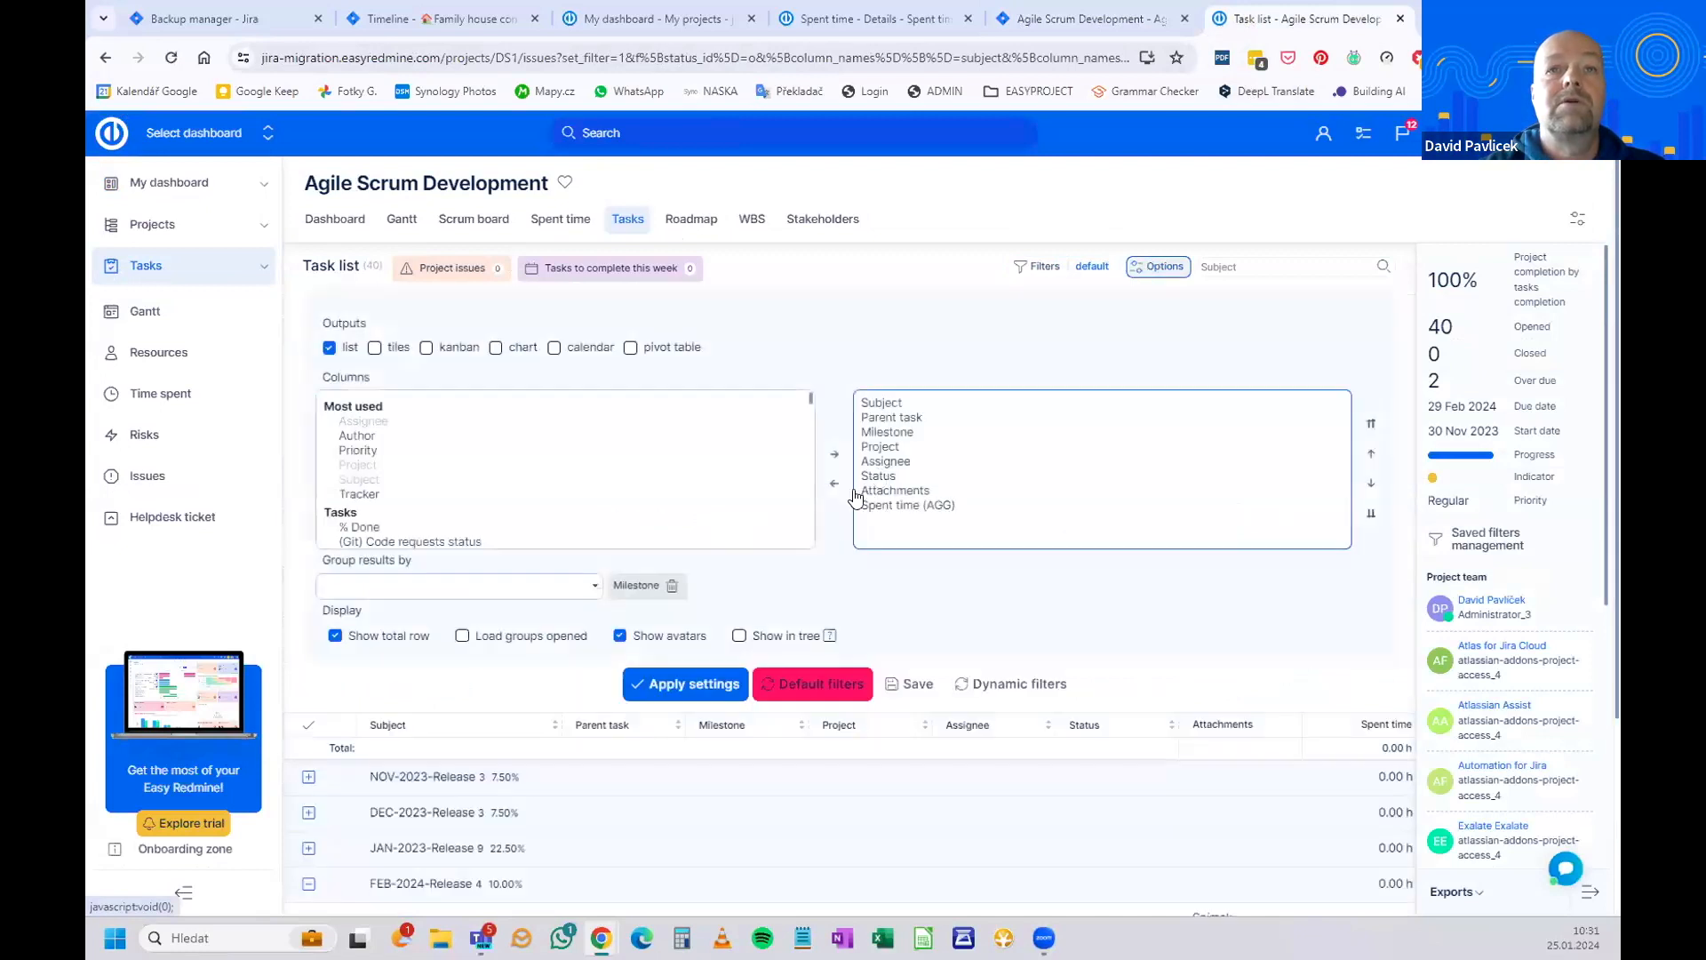
left_click(675, 586)
left_click(574, 587)
scroll(468, 372, "down", 1)
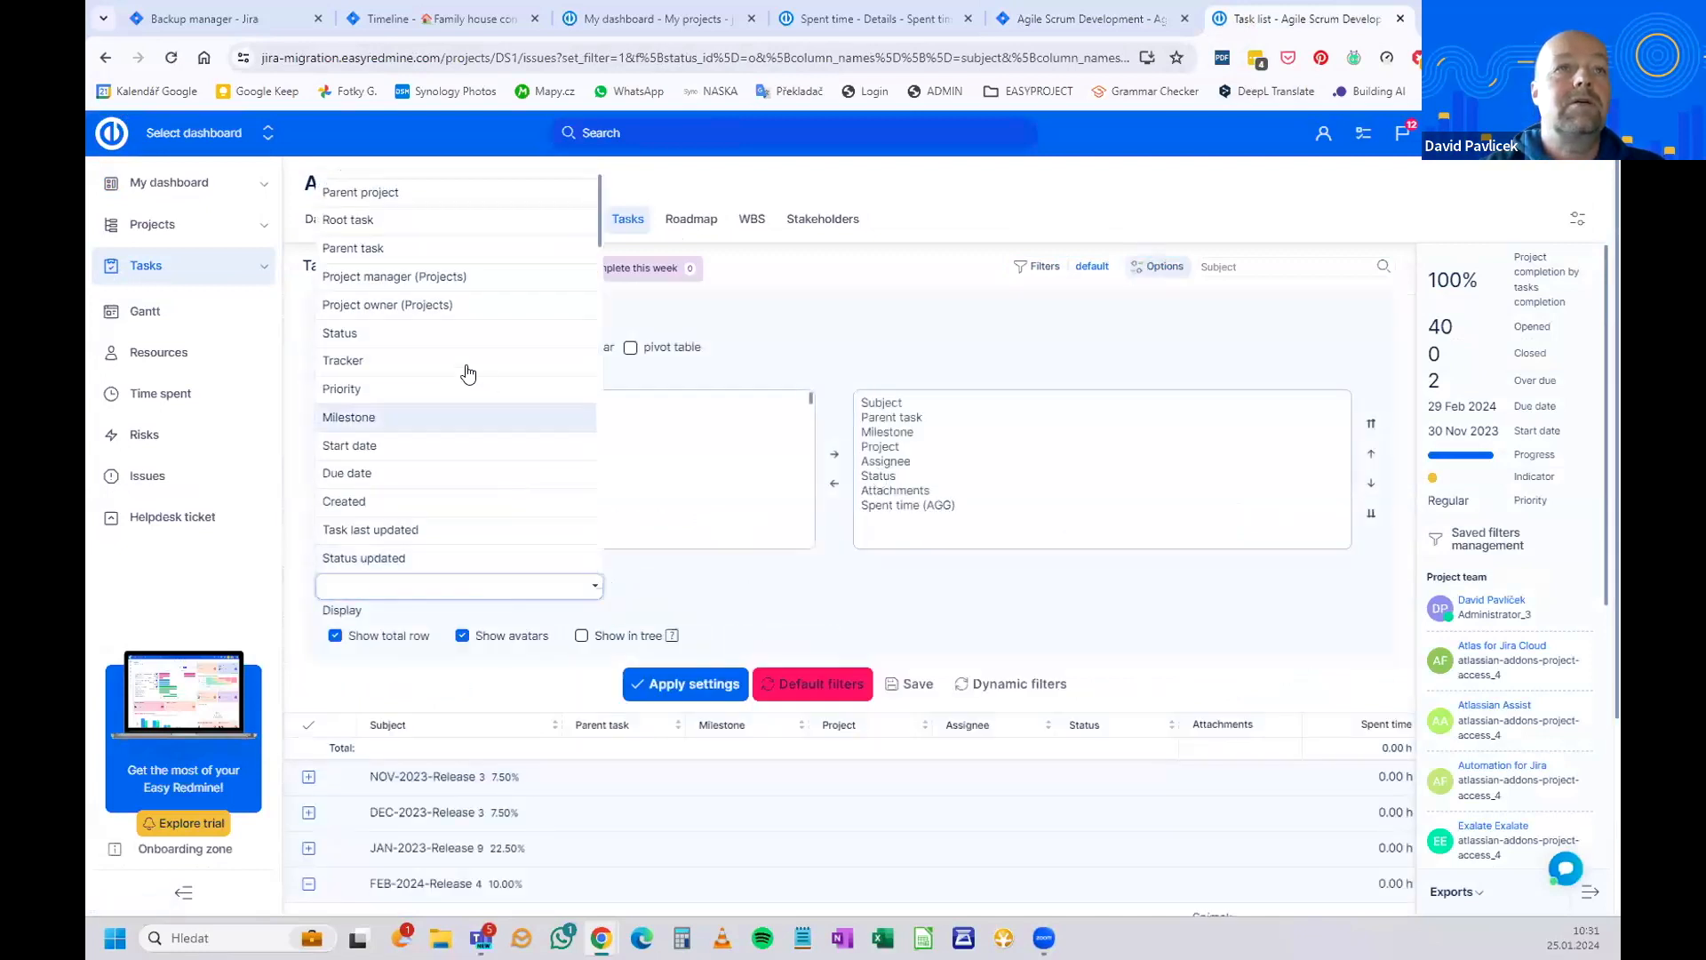
left_click(441, 249)
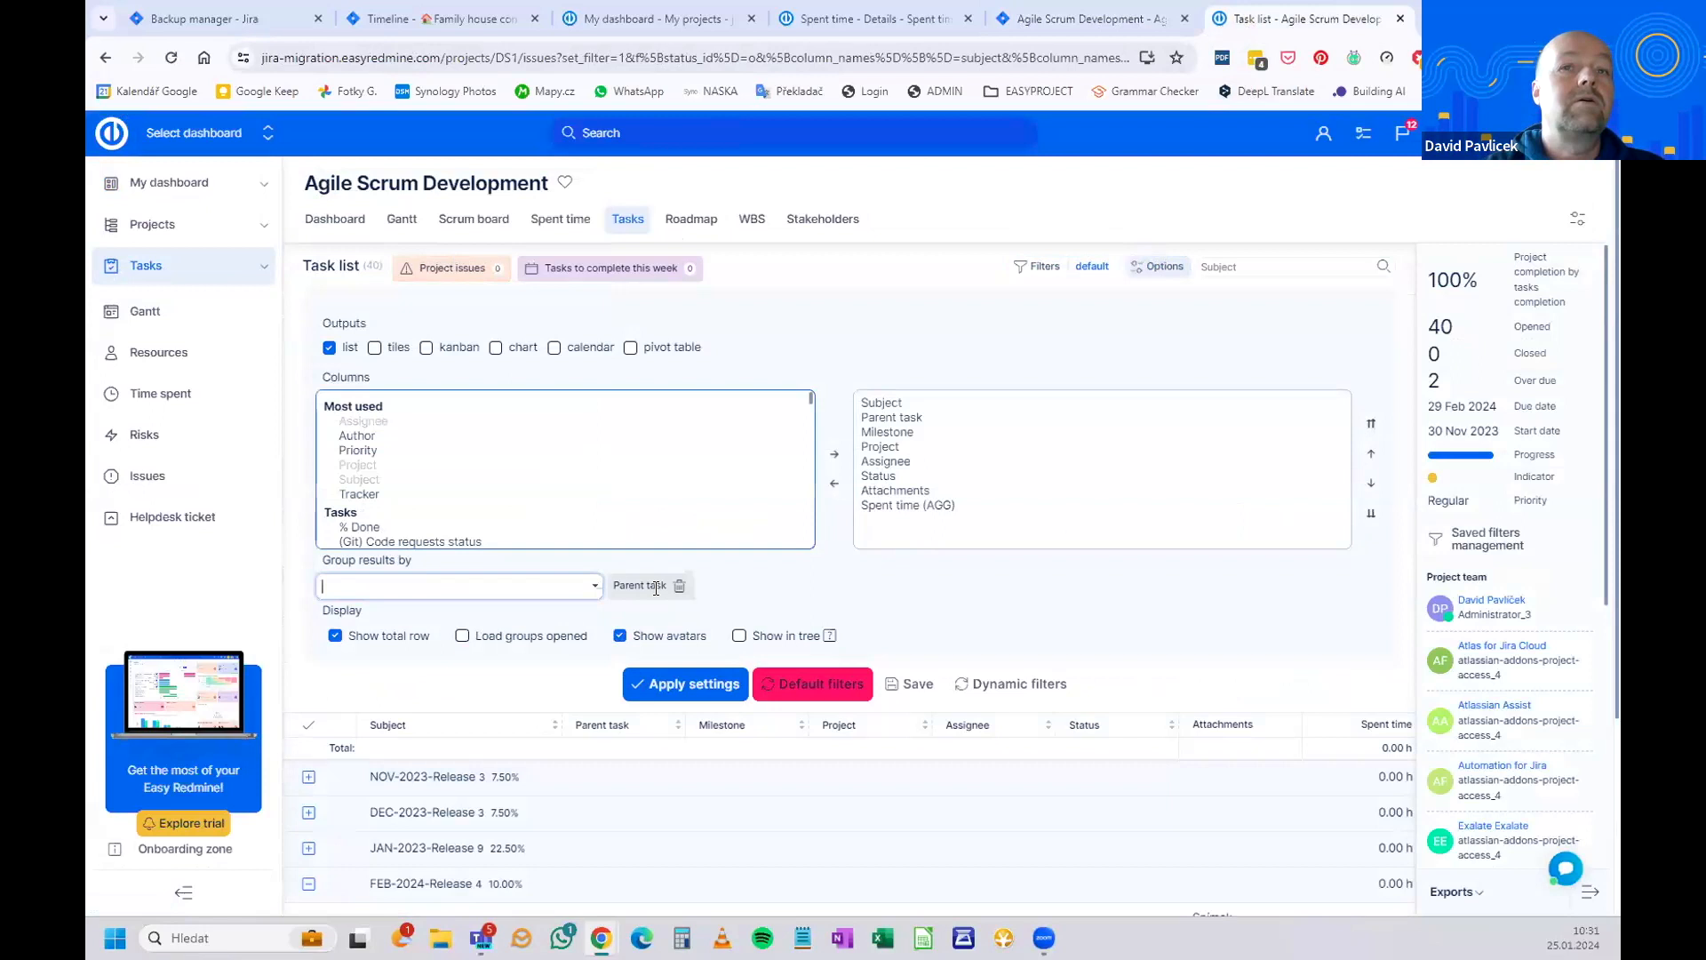
left_click(685, 683)
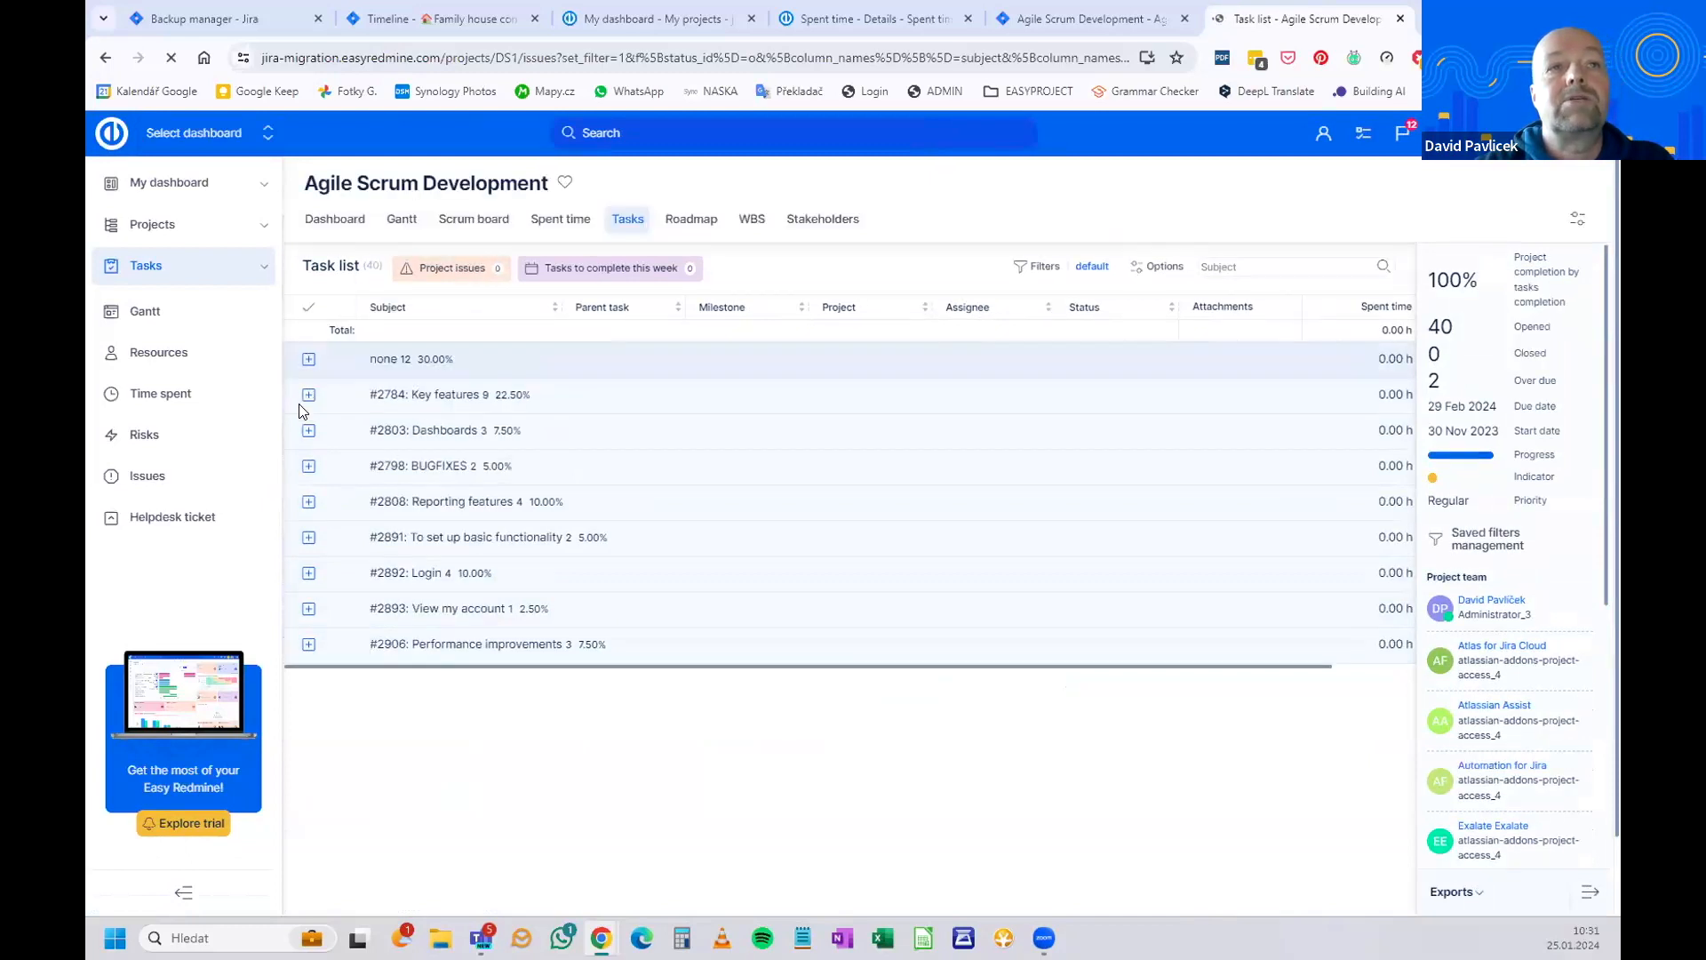
Compare the parent task groups with the epics in the Jira backlog and return to the migrated task list.
left_click(1048, 25)
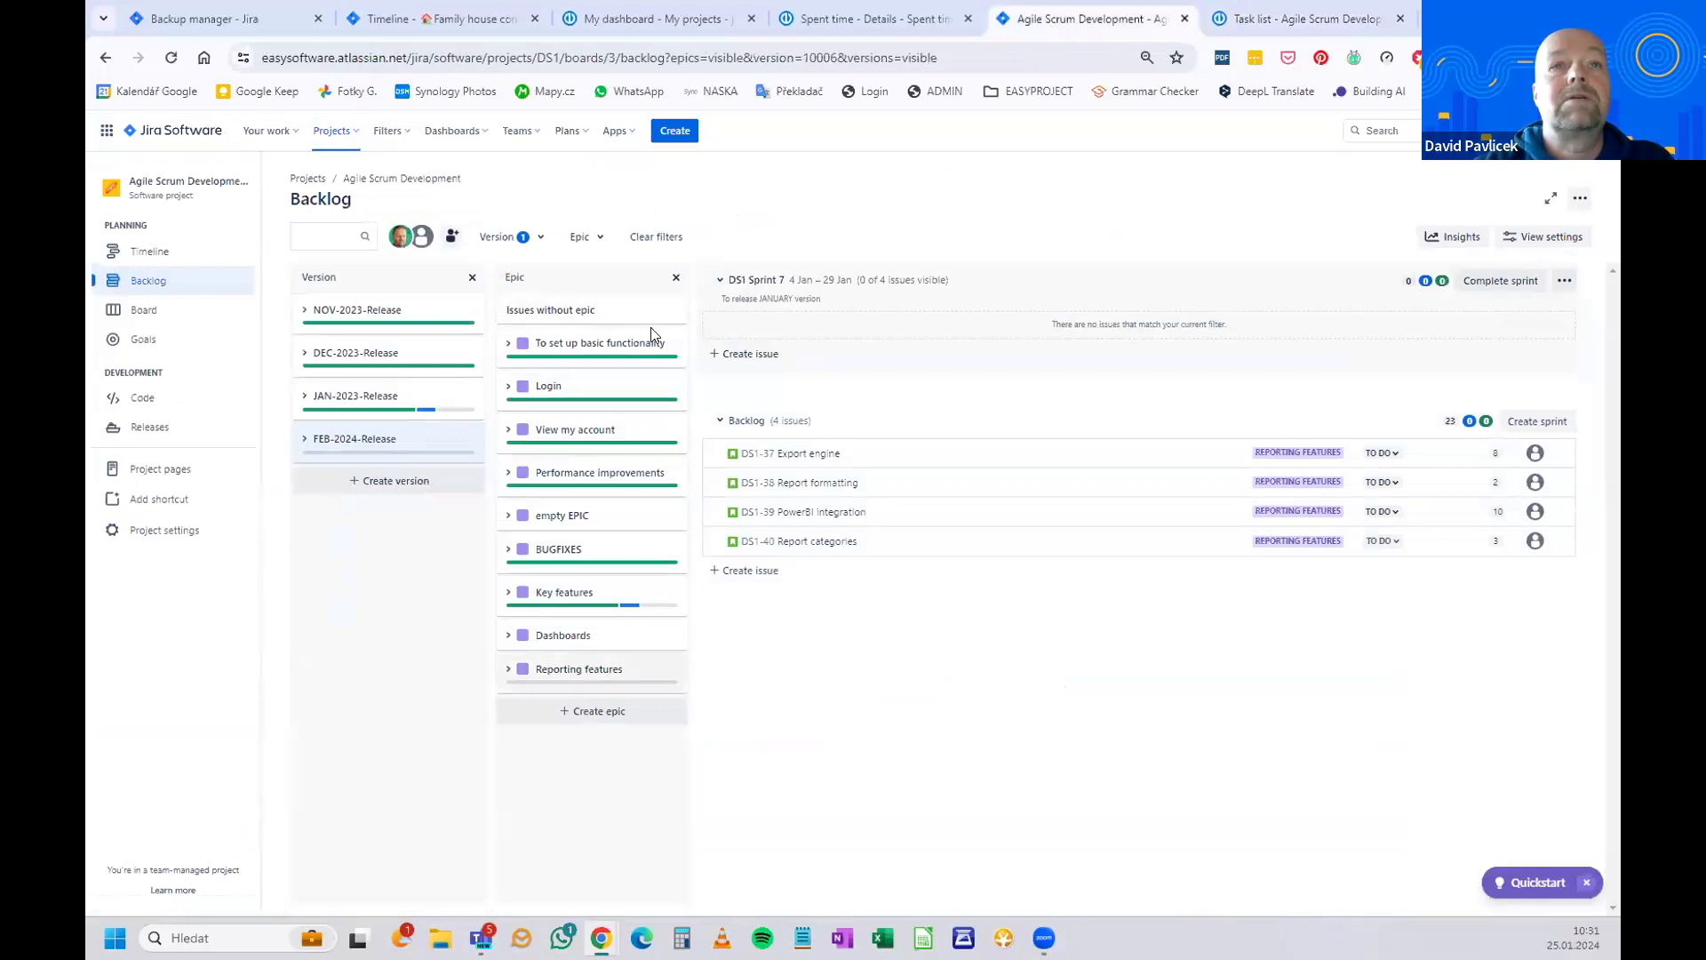
left_click(505, 598)
left_click(505, 598)
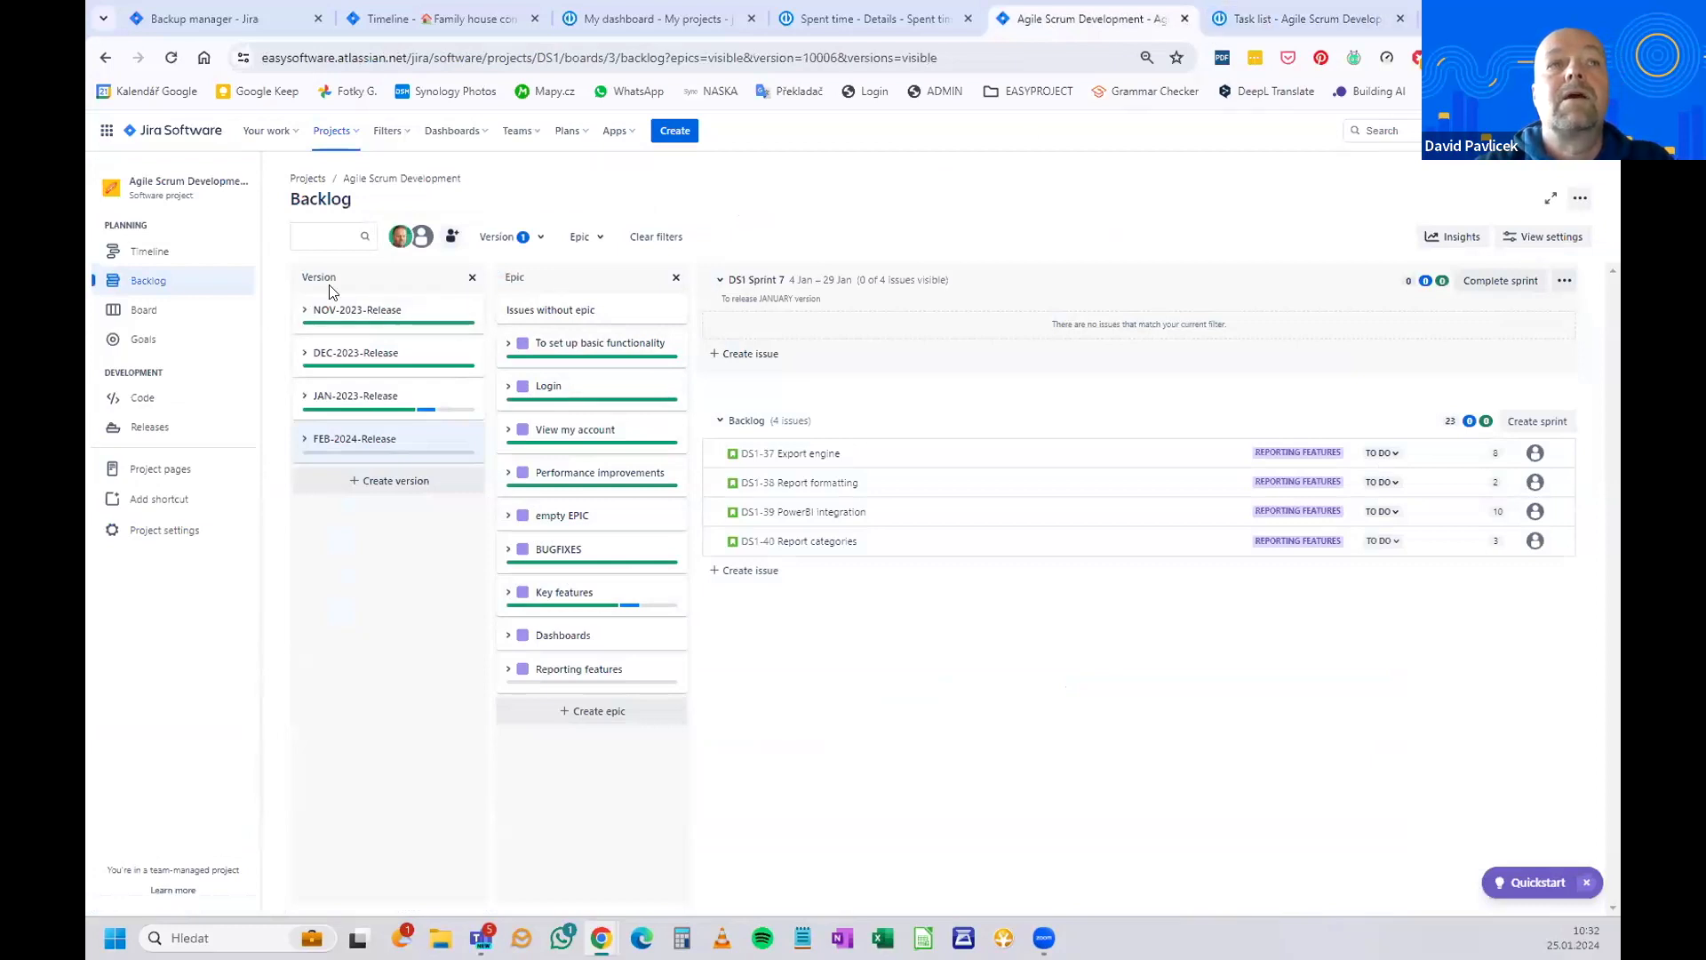
left_click(1260, 20)
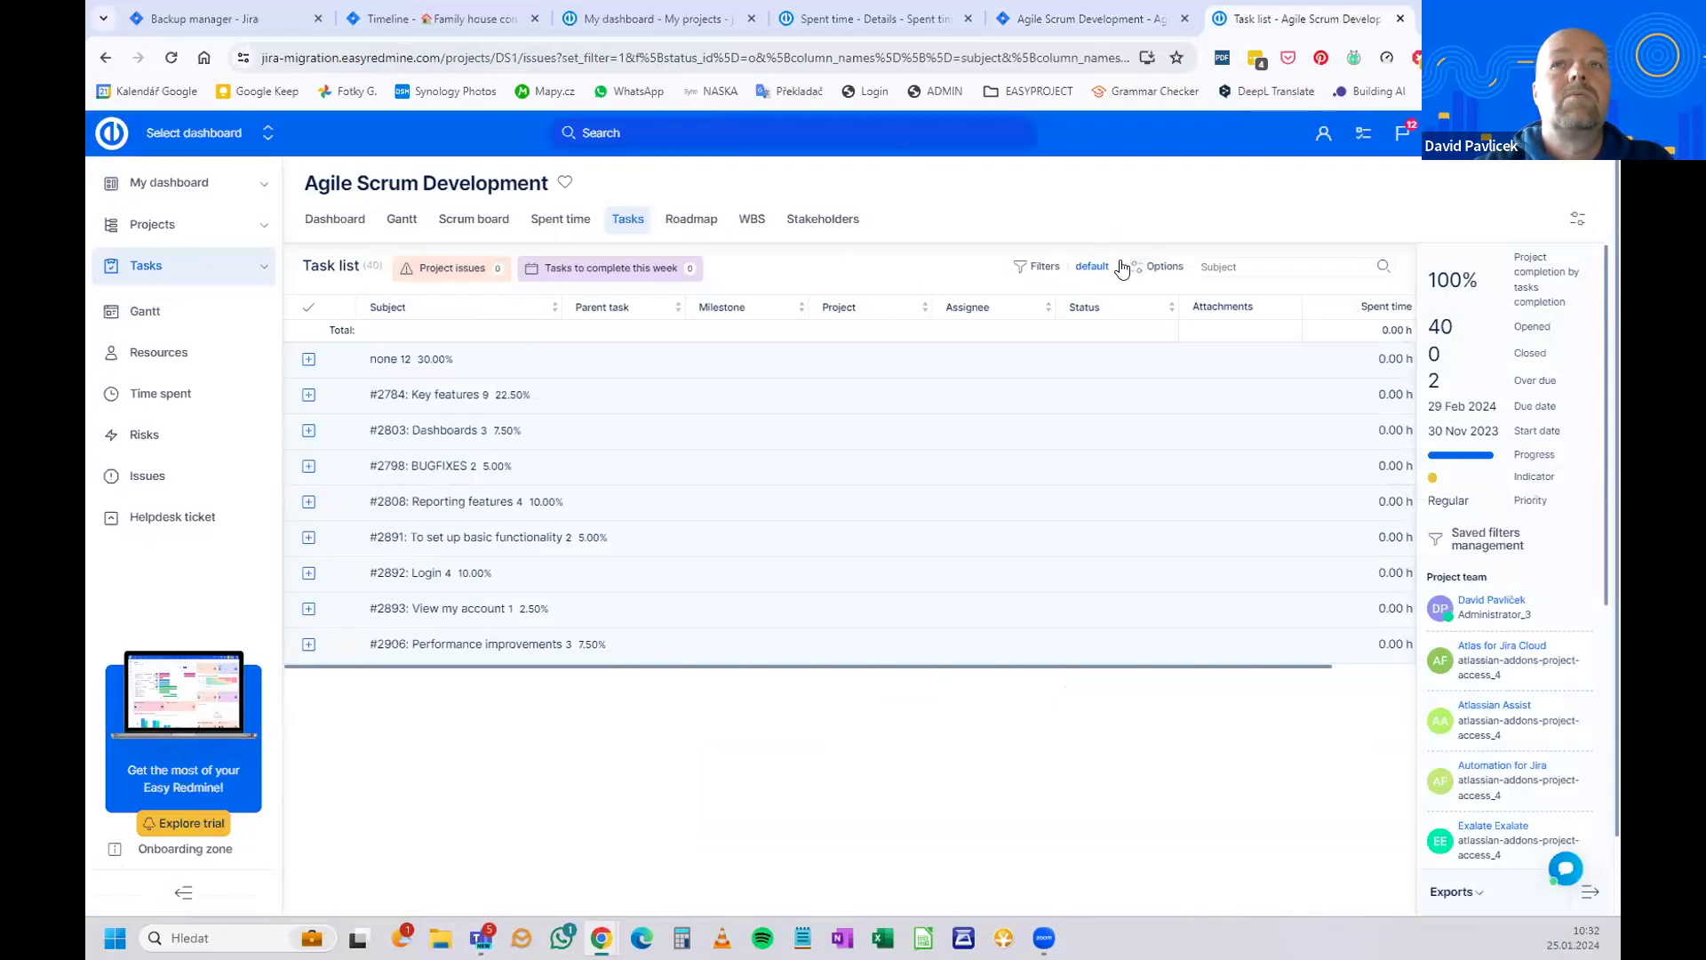
Group the task list by Sprint instead of Parent task and expand DS1 Sprint 7 to review its tasks.
left_click(1146, 271)
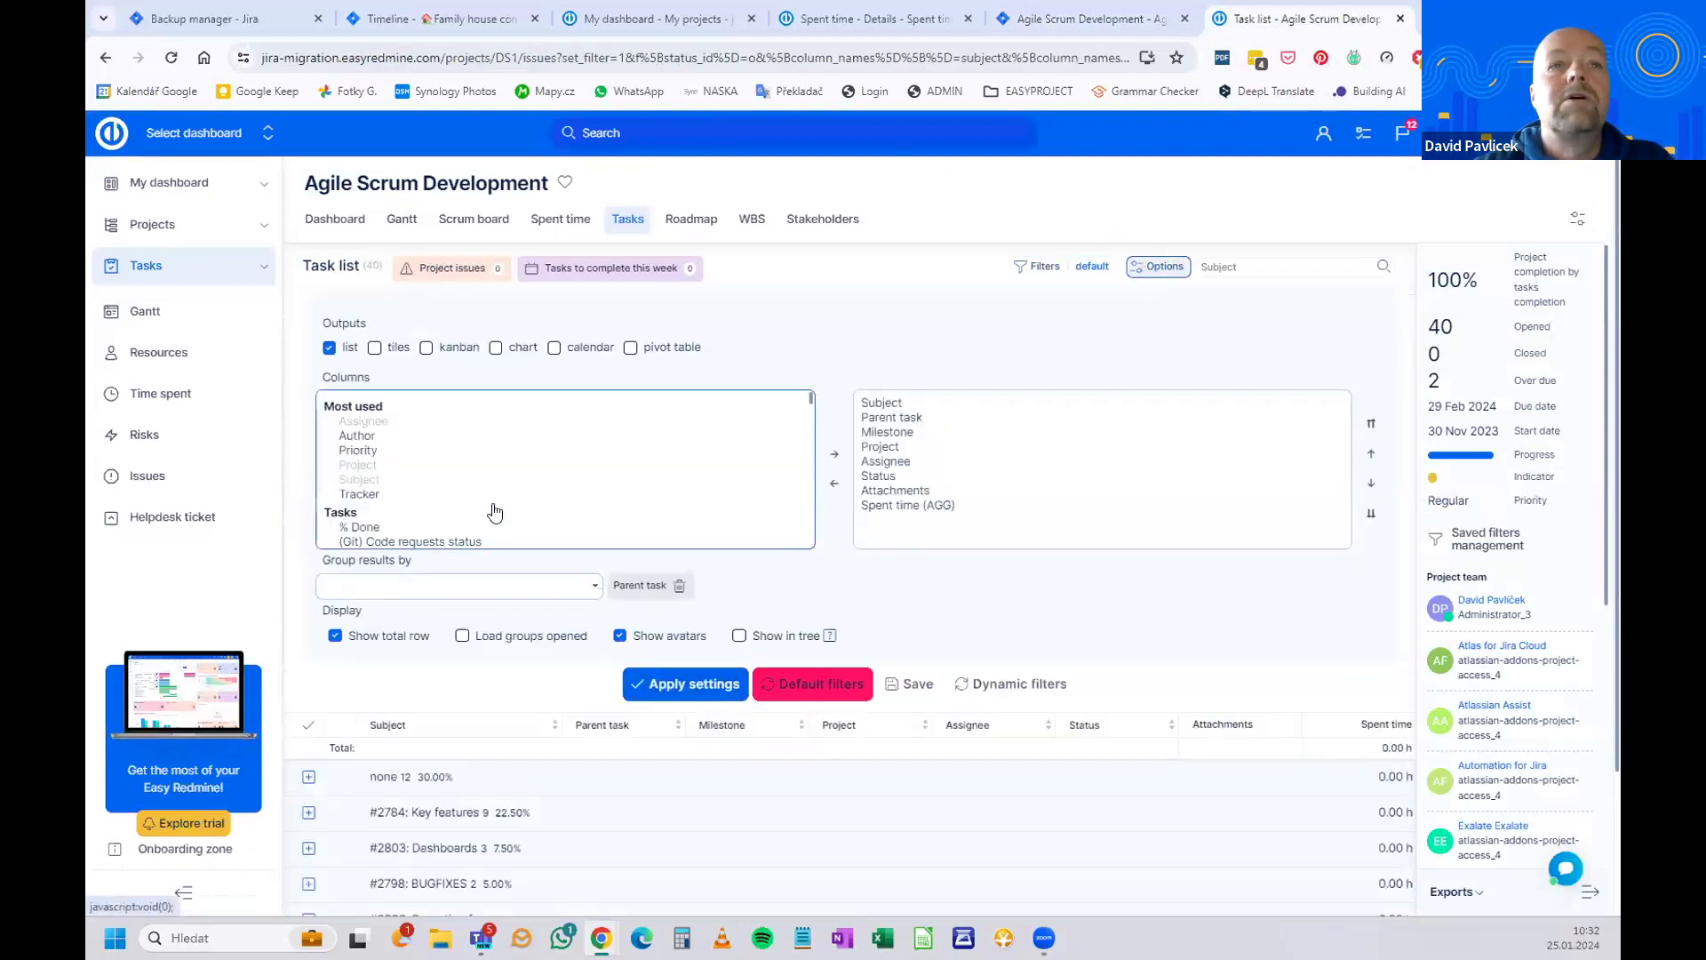
left_click(510, 586)
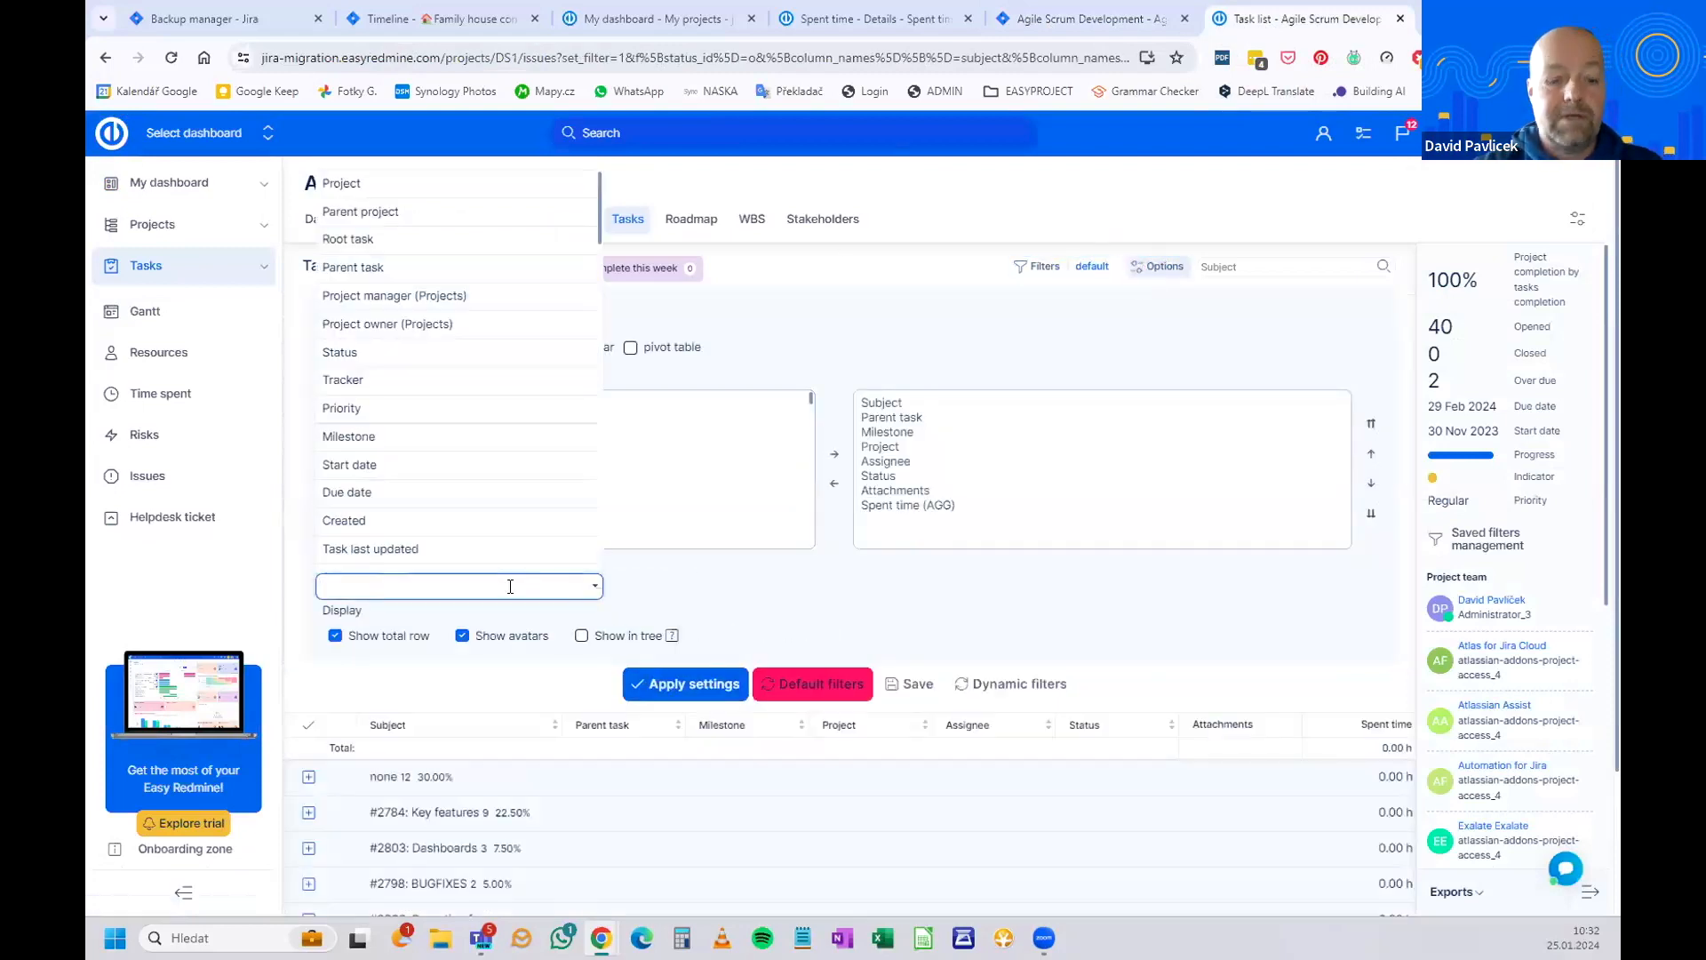
type("spri")
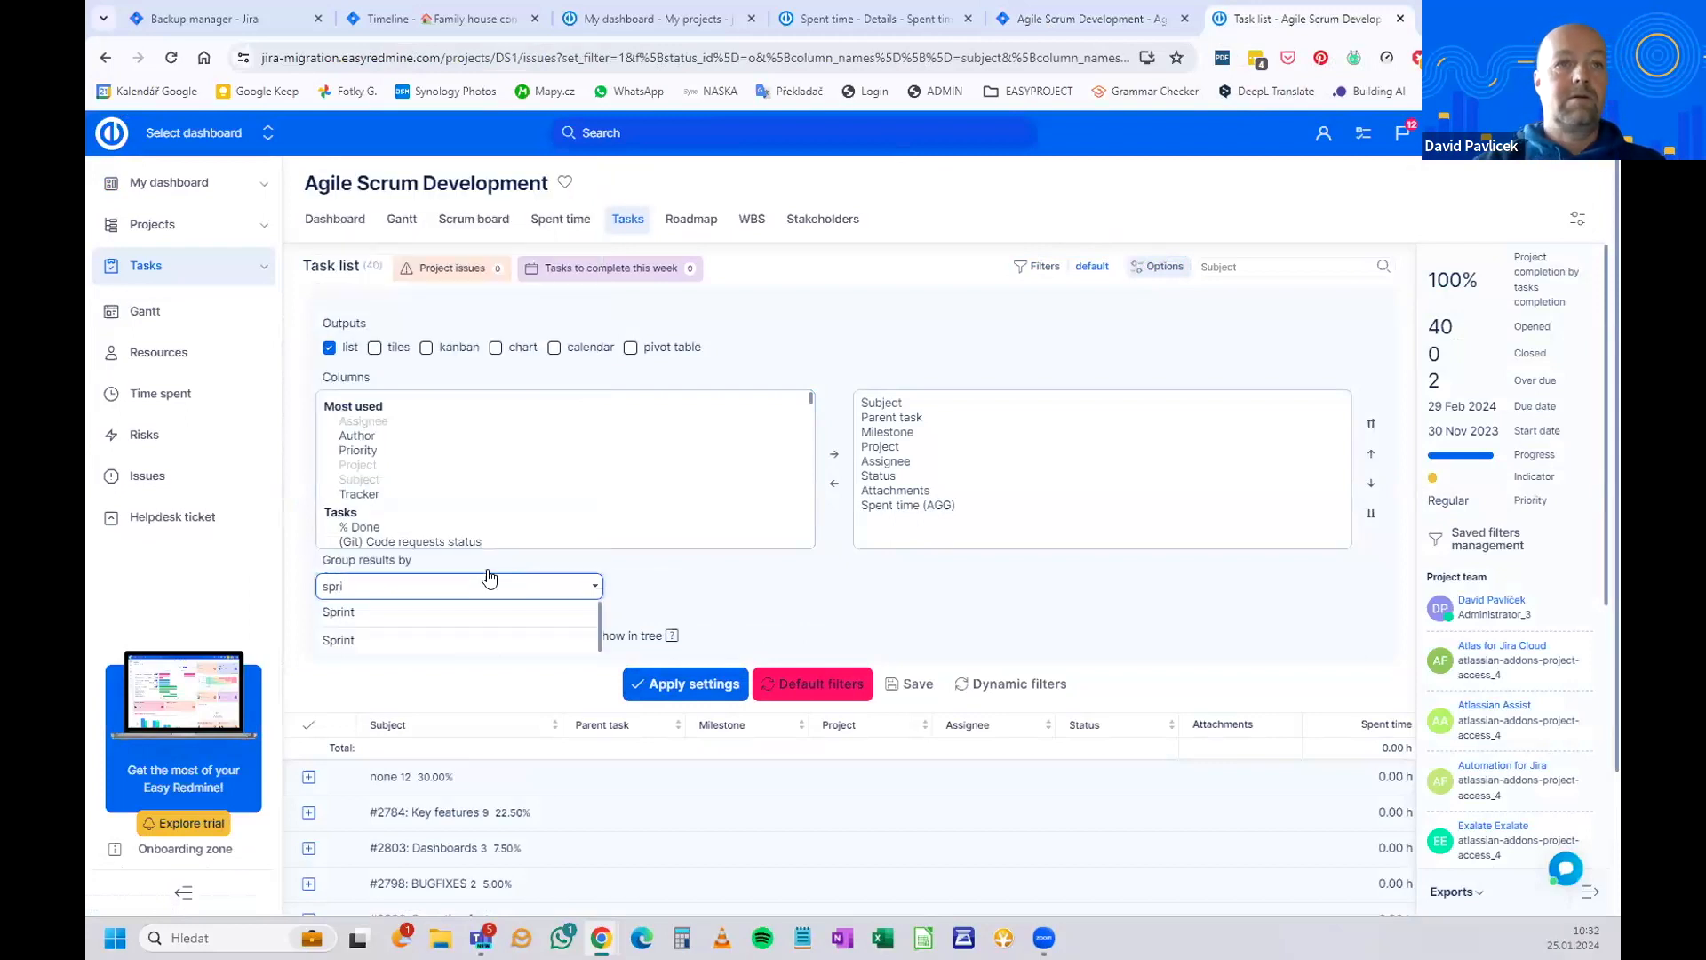
left_click(418, 636)
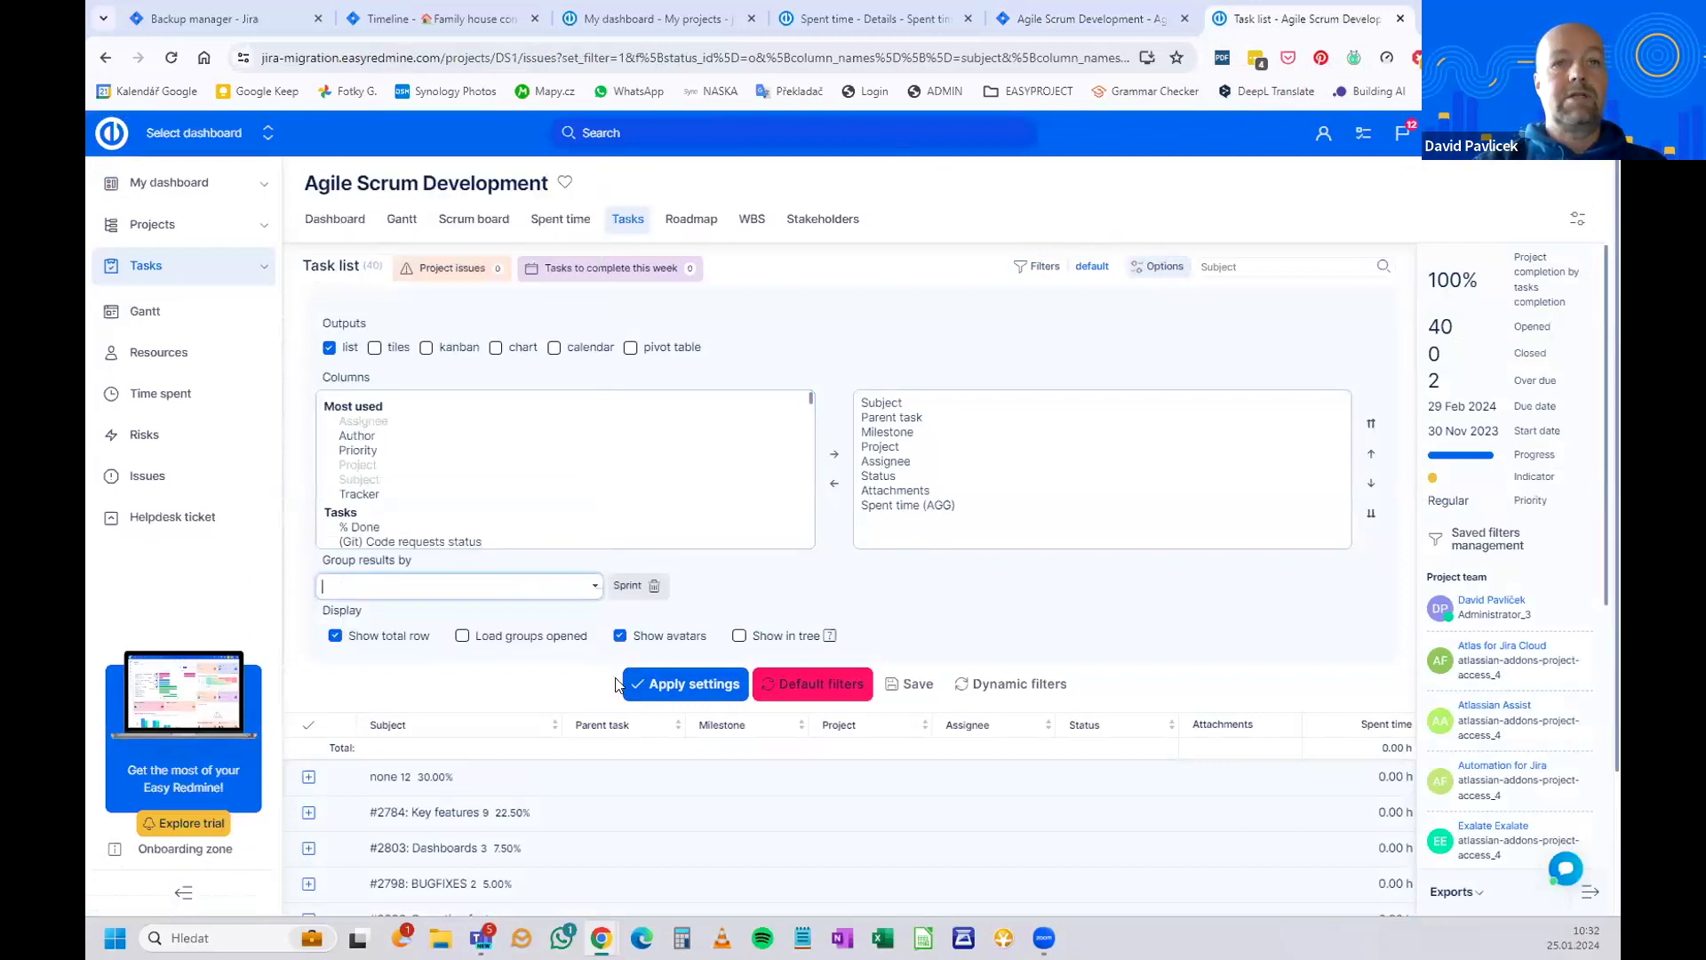
left_click(685, 695)
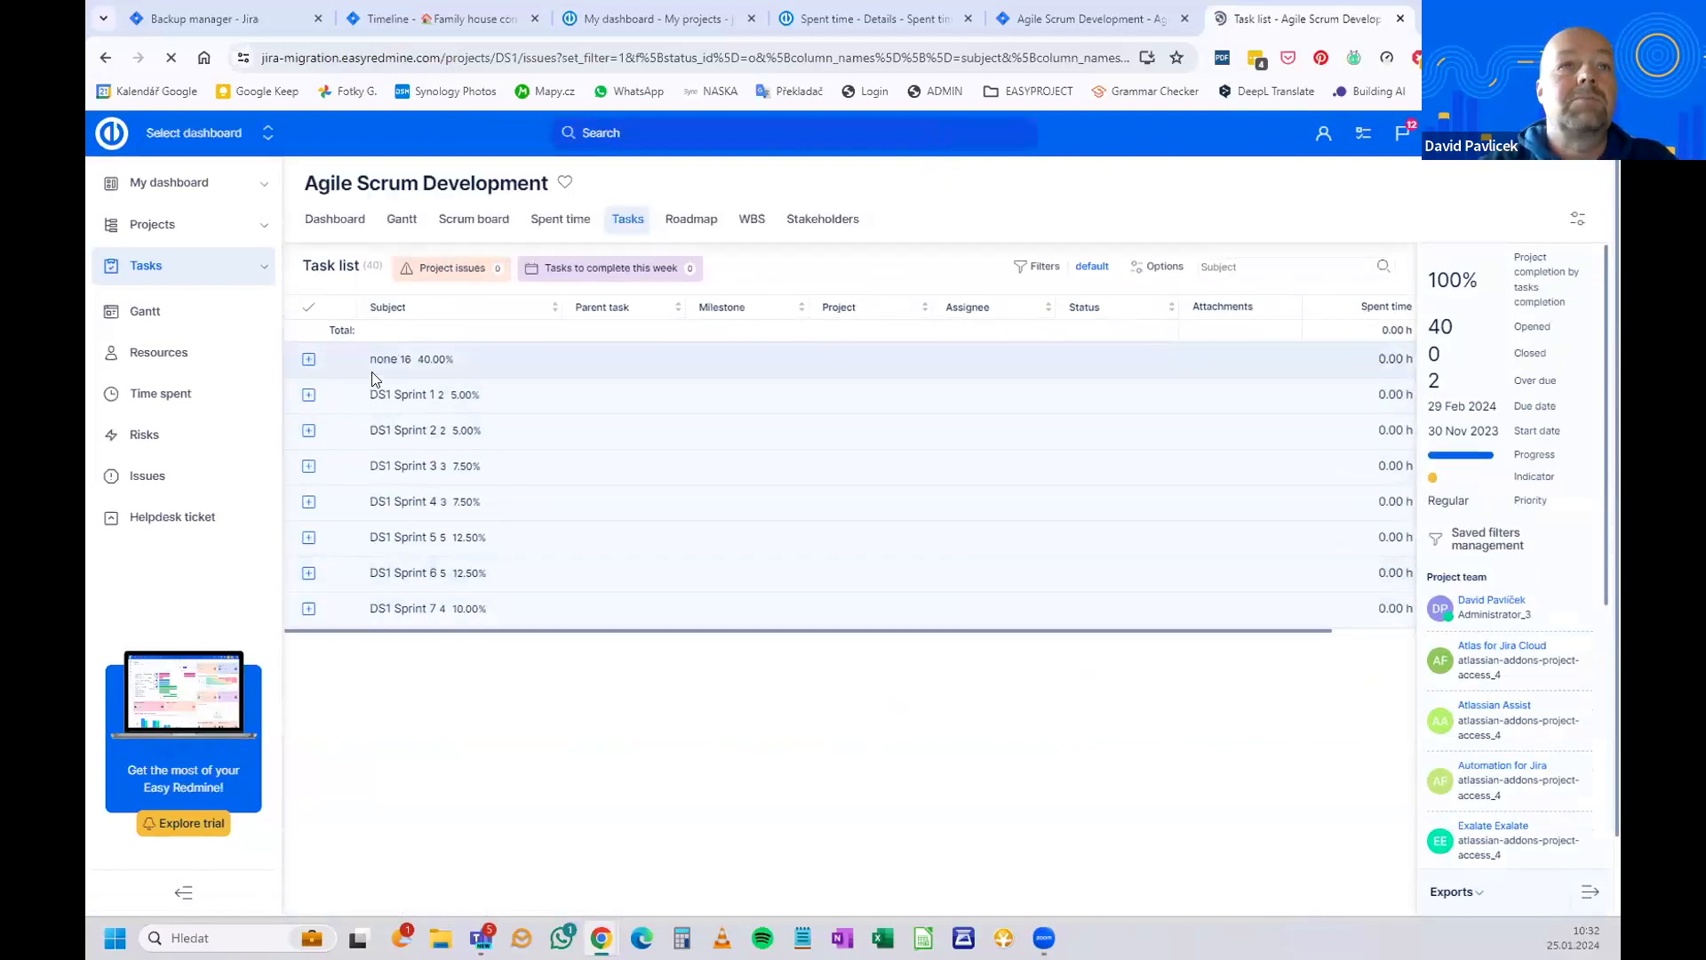
left_click(308, 609)
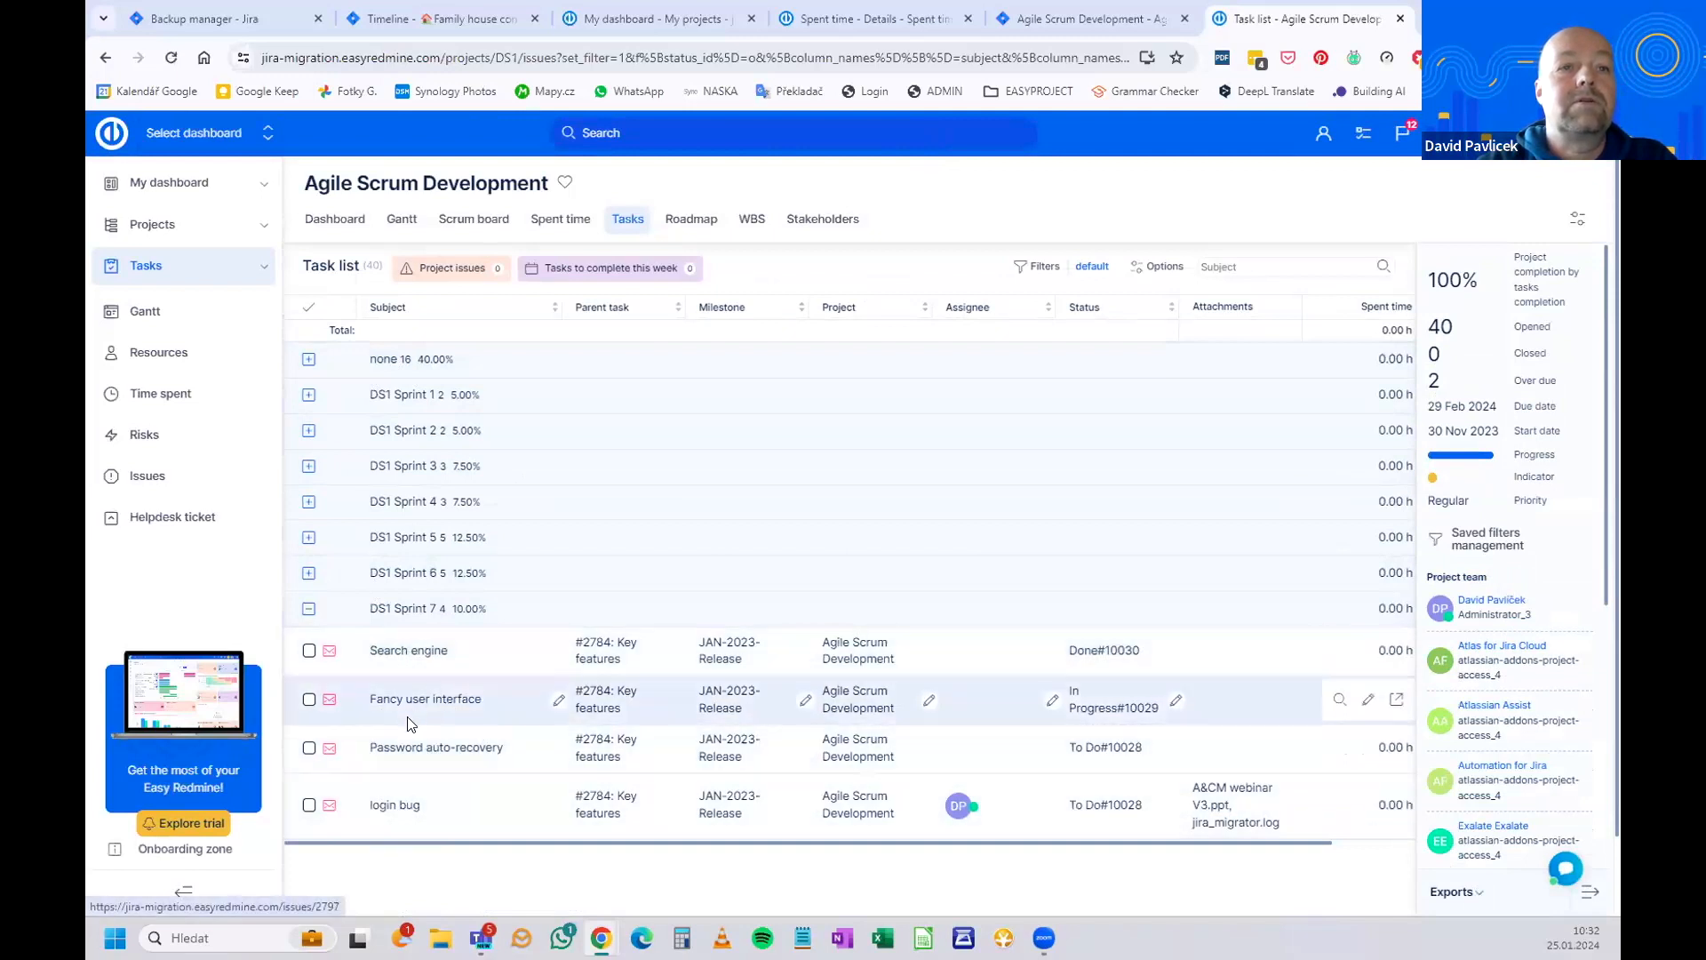
Open the DS1 Sprint 7 board in Jira, compare its issues with the migrated sprint tasks, and return to the Easy Redmine task list.
left_click(1030, 25)
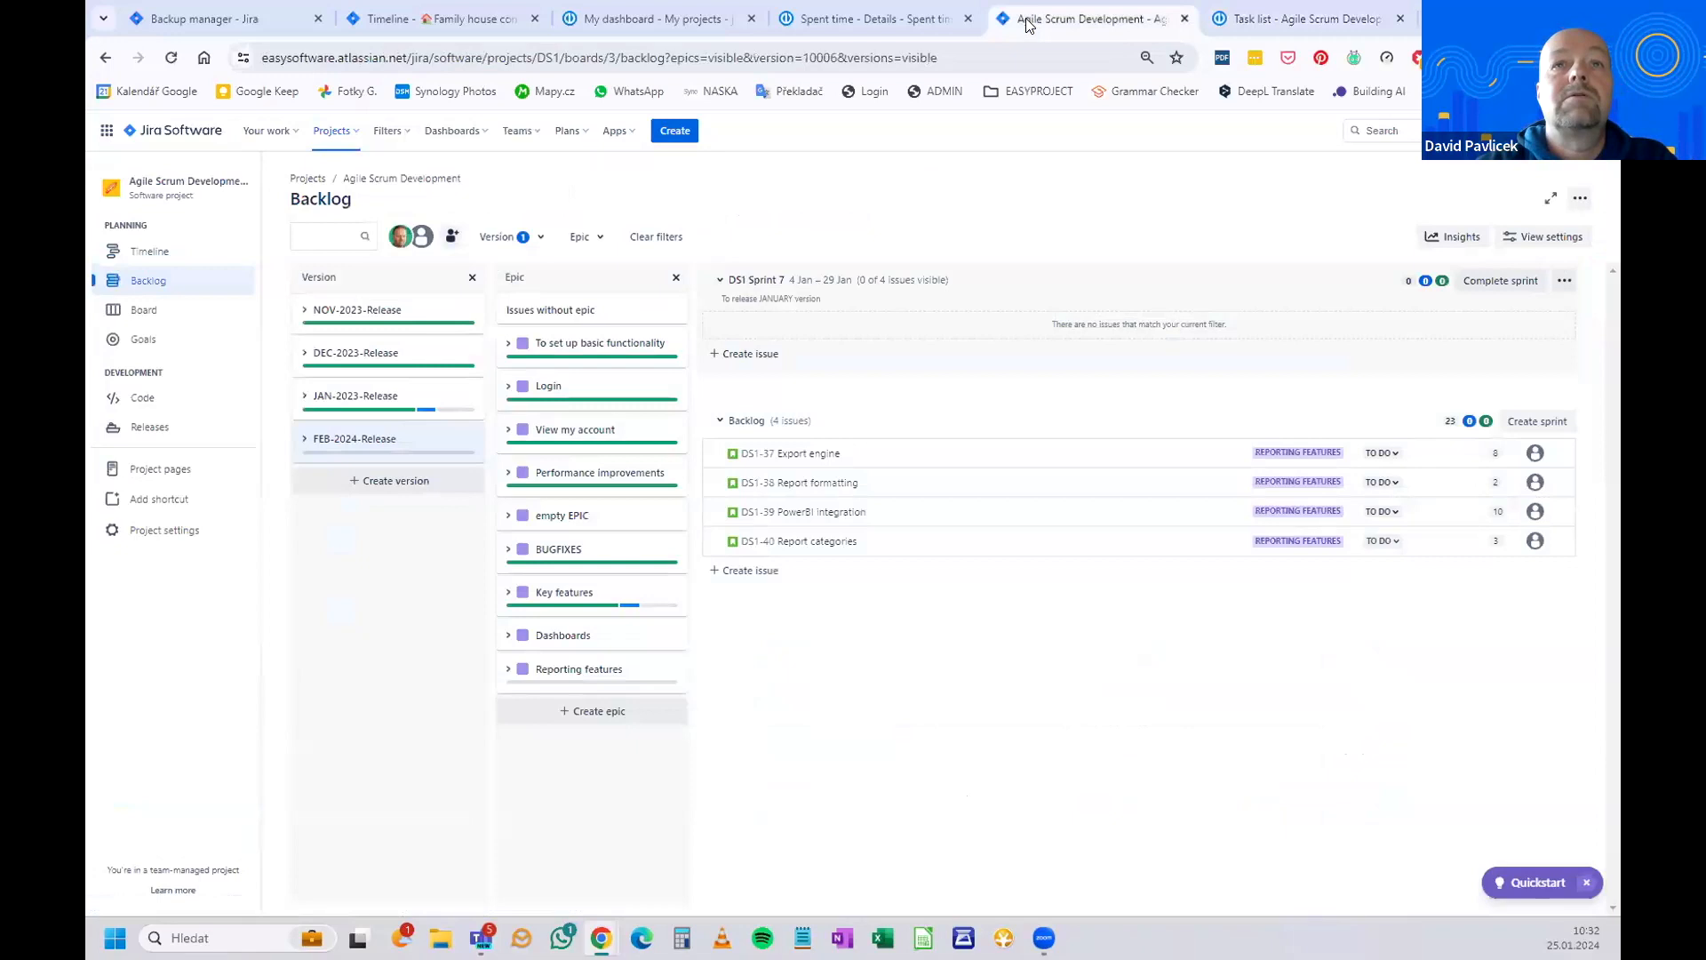
left_click(164, 311)
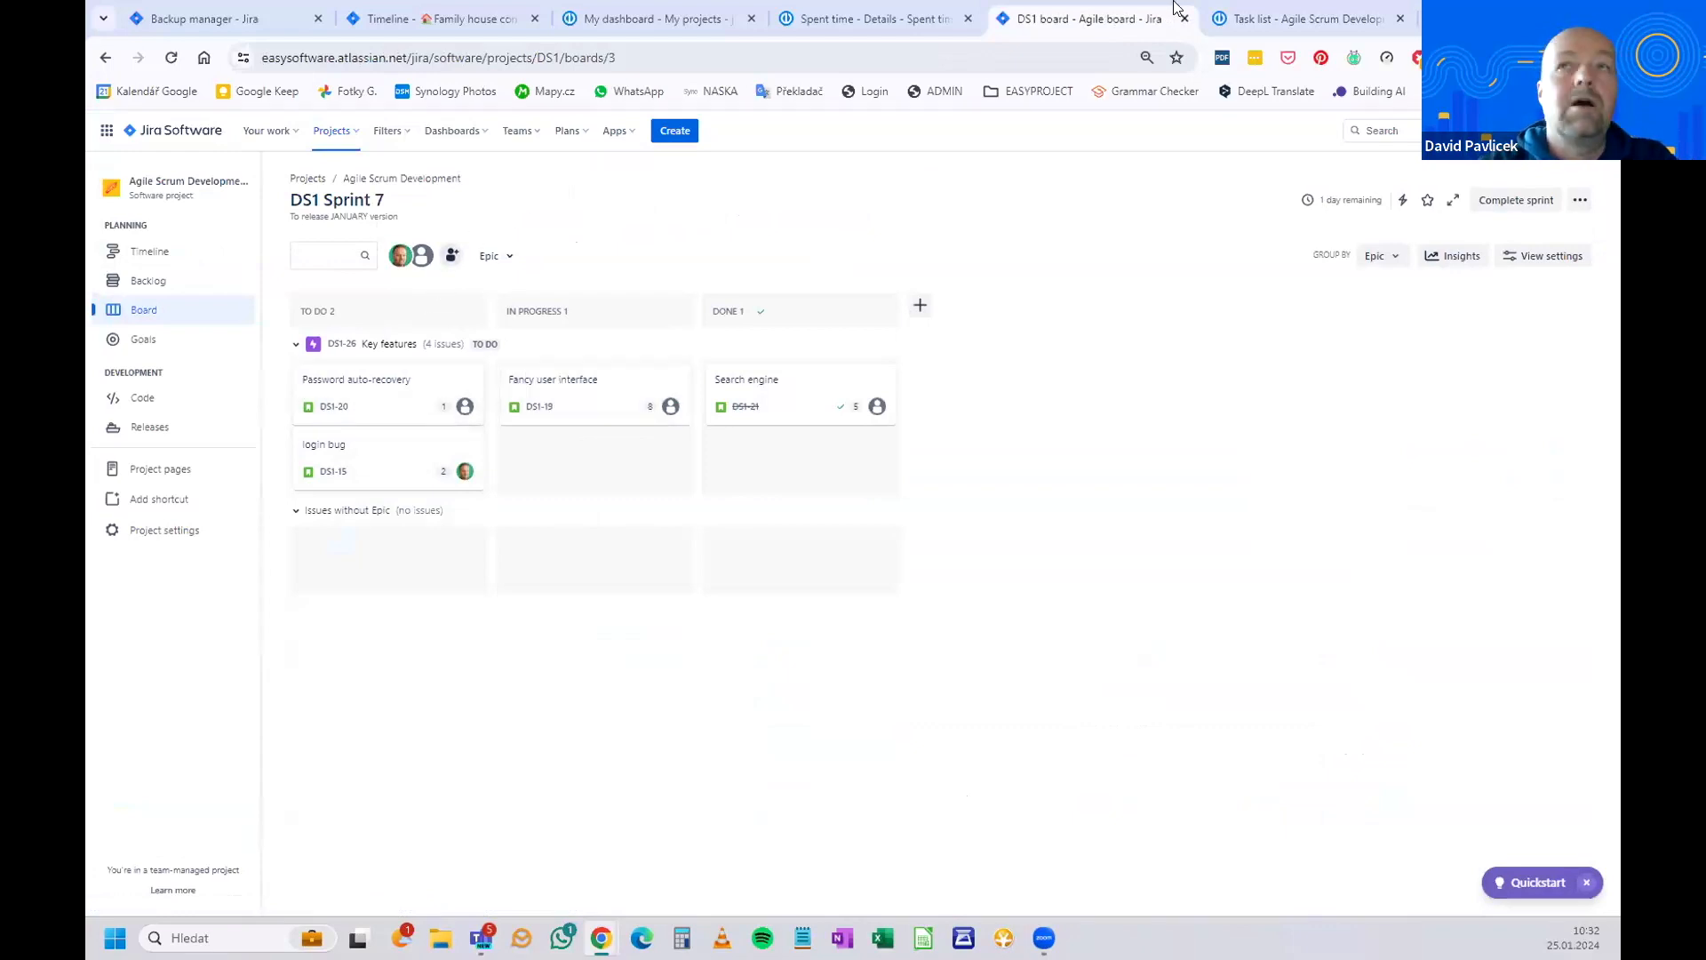
left_click(1290, 16)
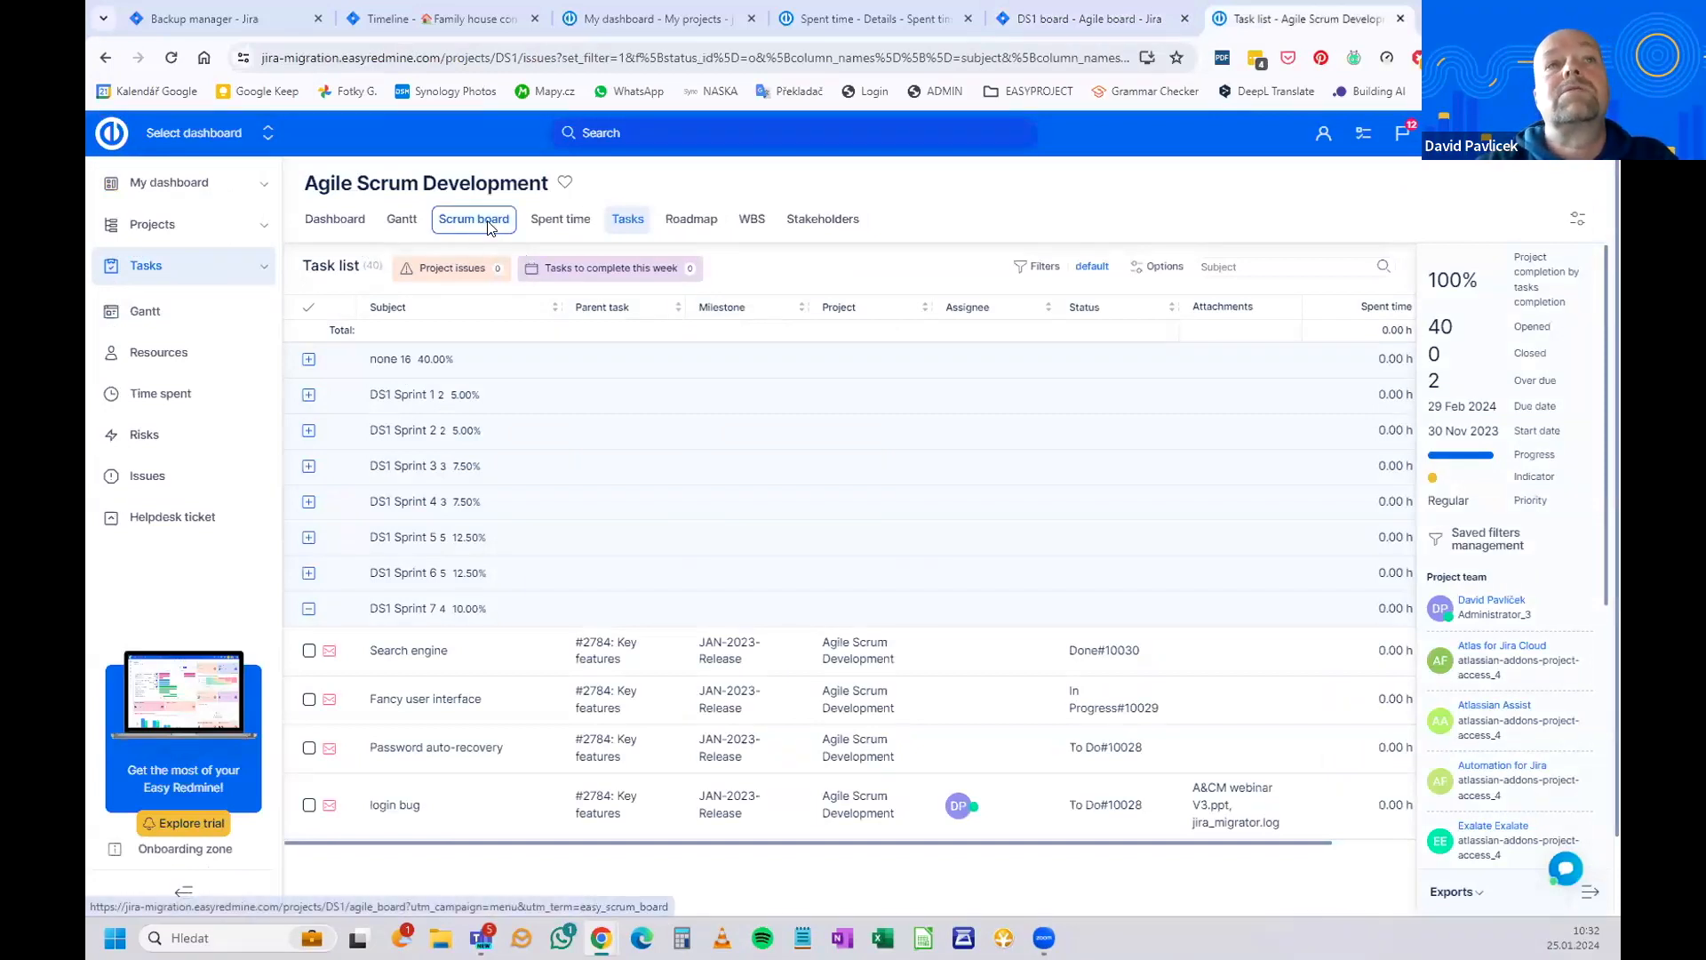
Open the Agile Scrum Development project's Scrum board in Easy Redmine and compare its DS1 Sprint 7 columns with the Jira board.
left_click(458, 218)
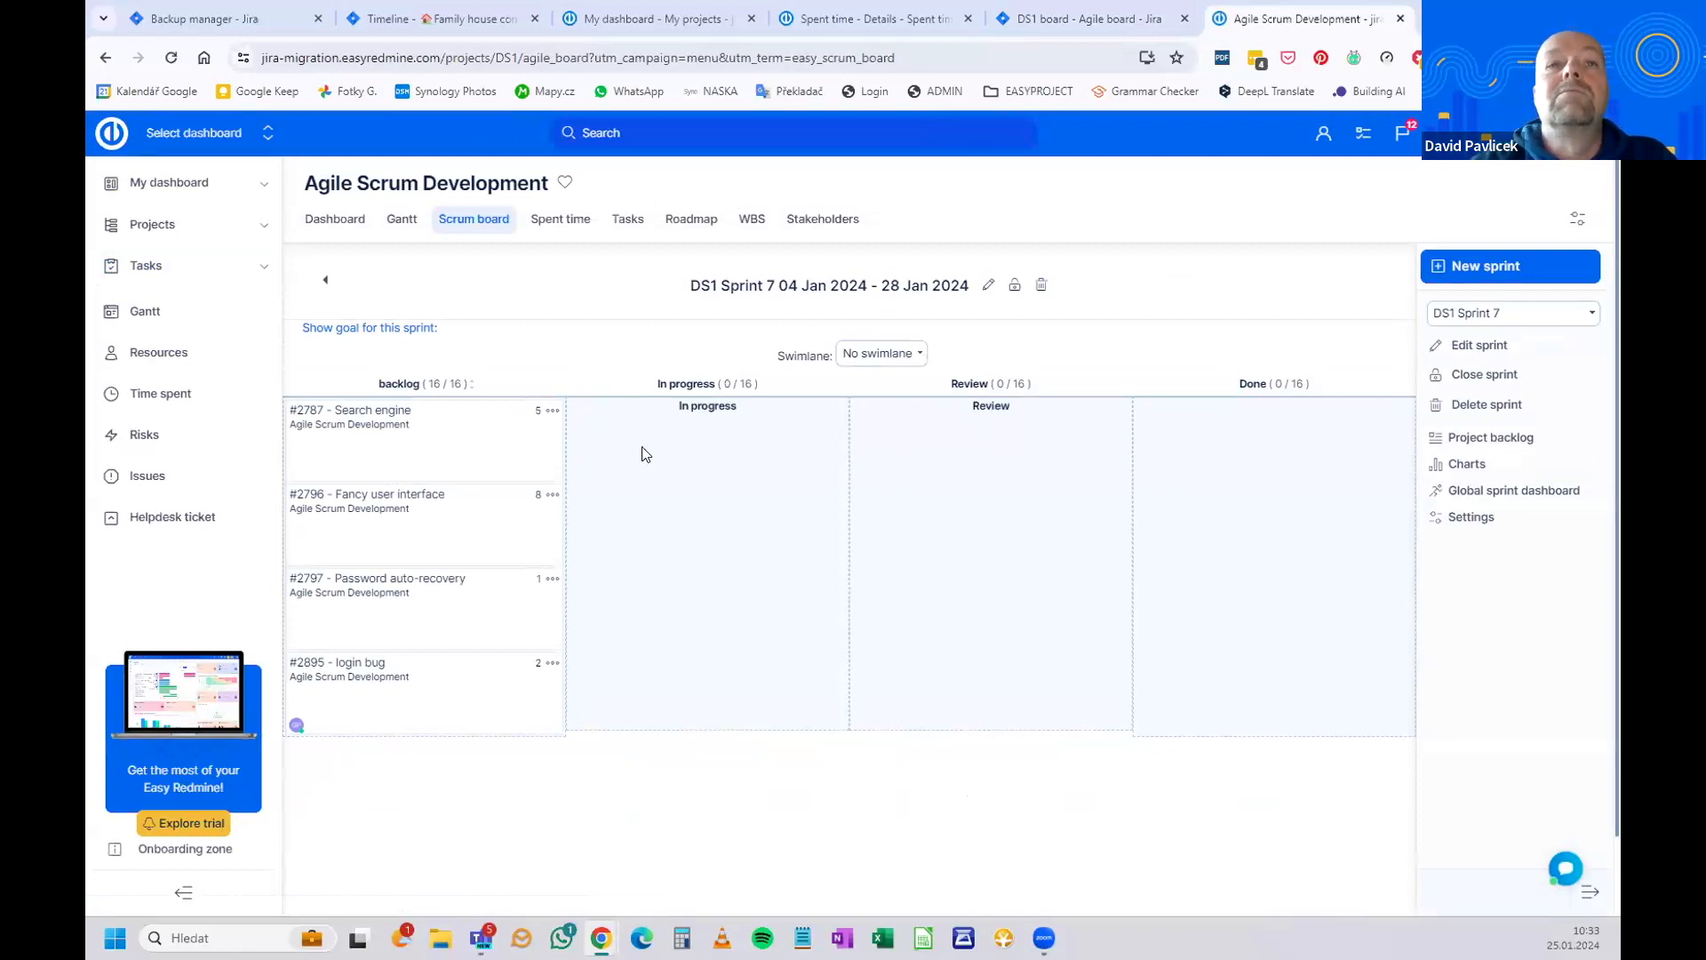
mouse_move(551, 455)
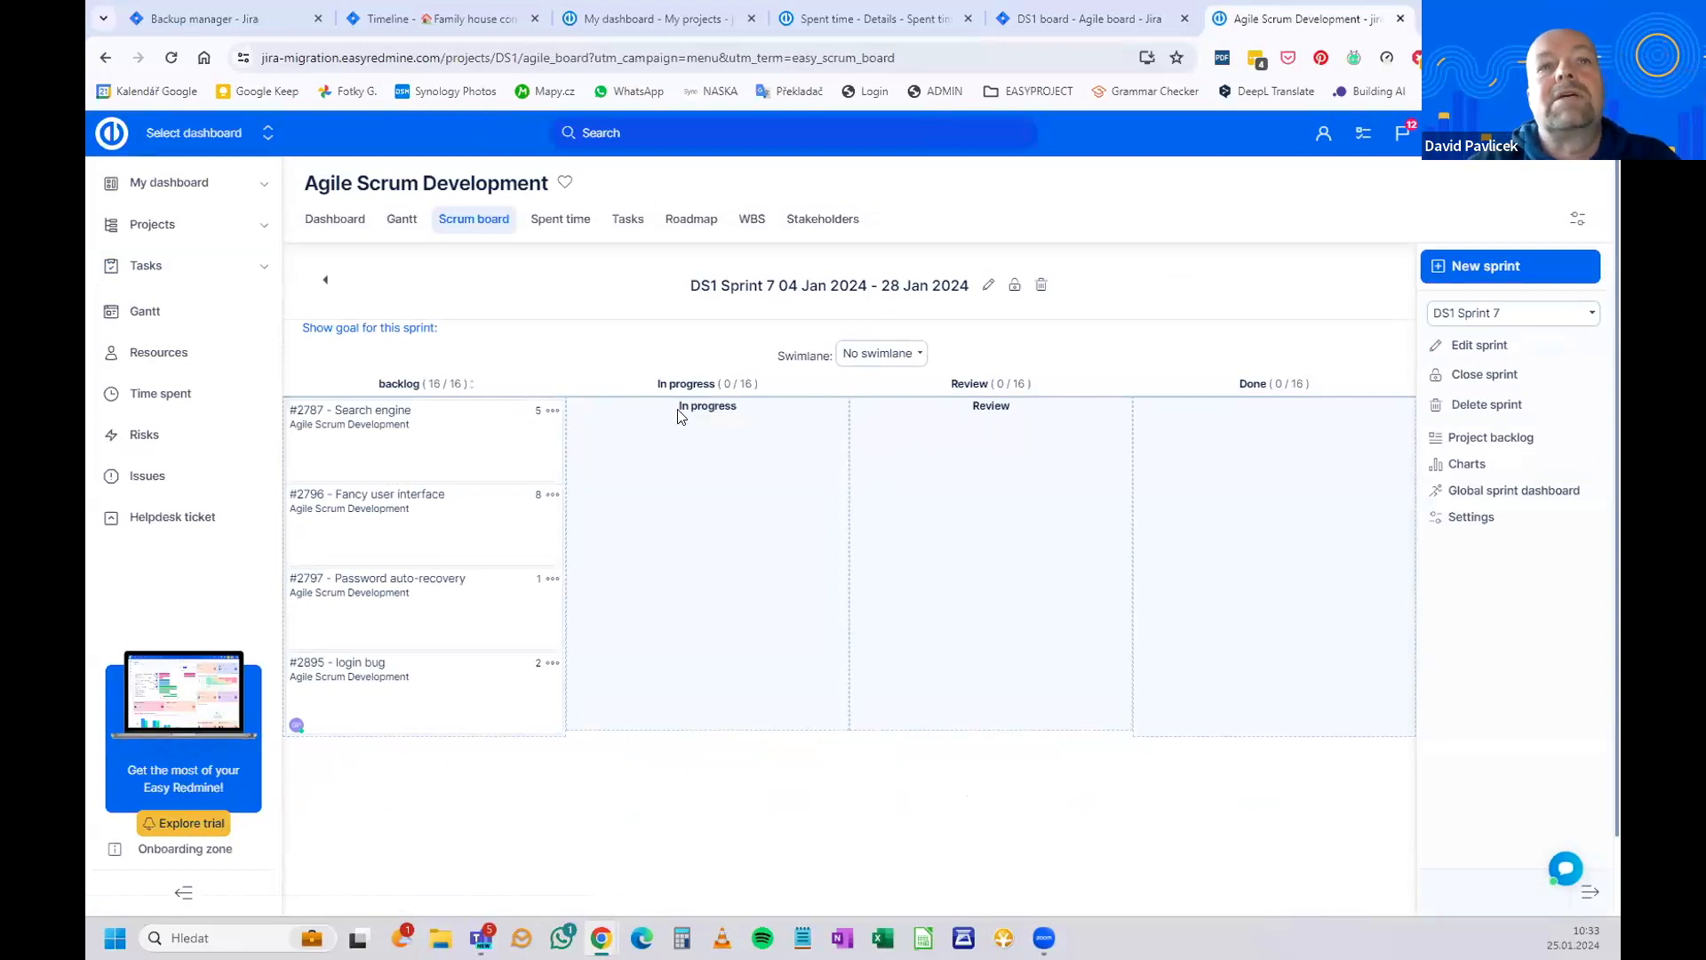
left_click(1058, 24)
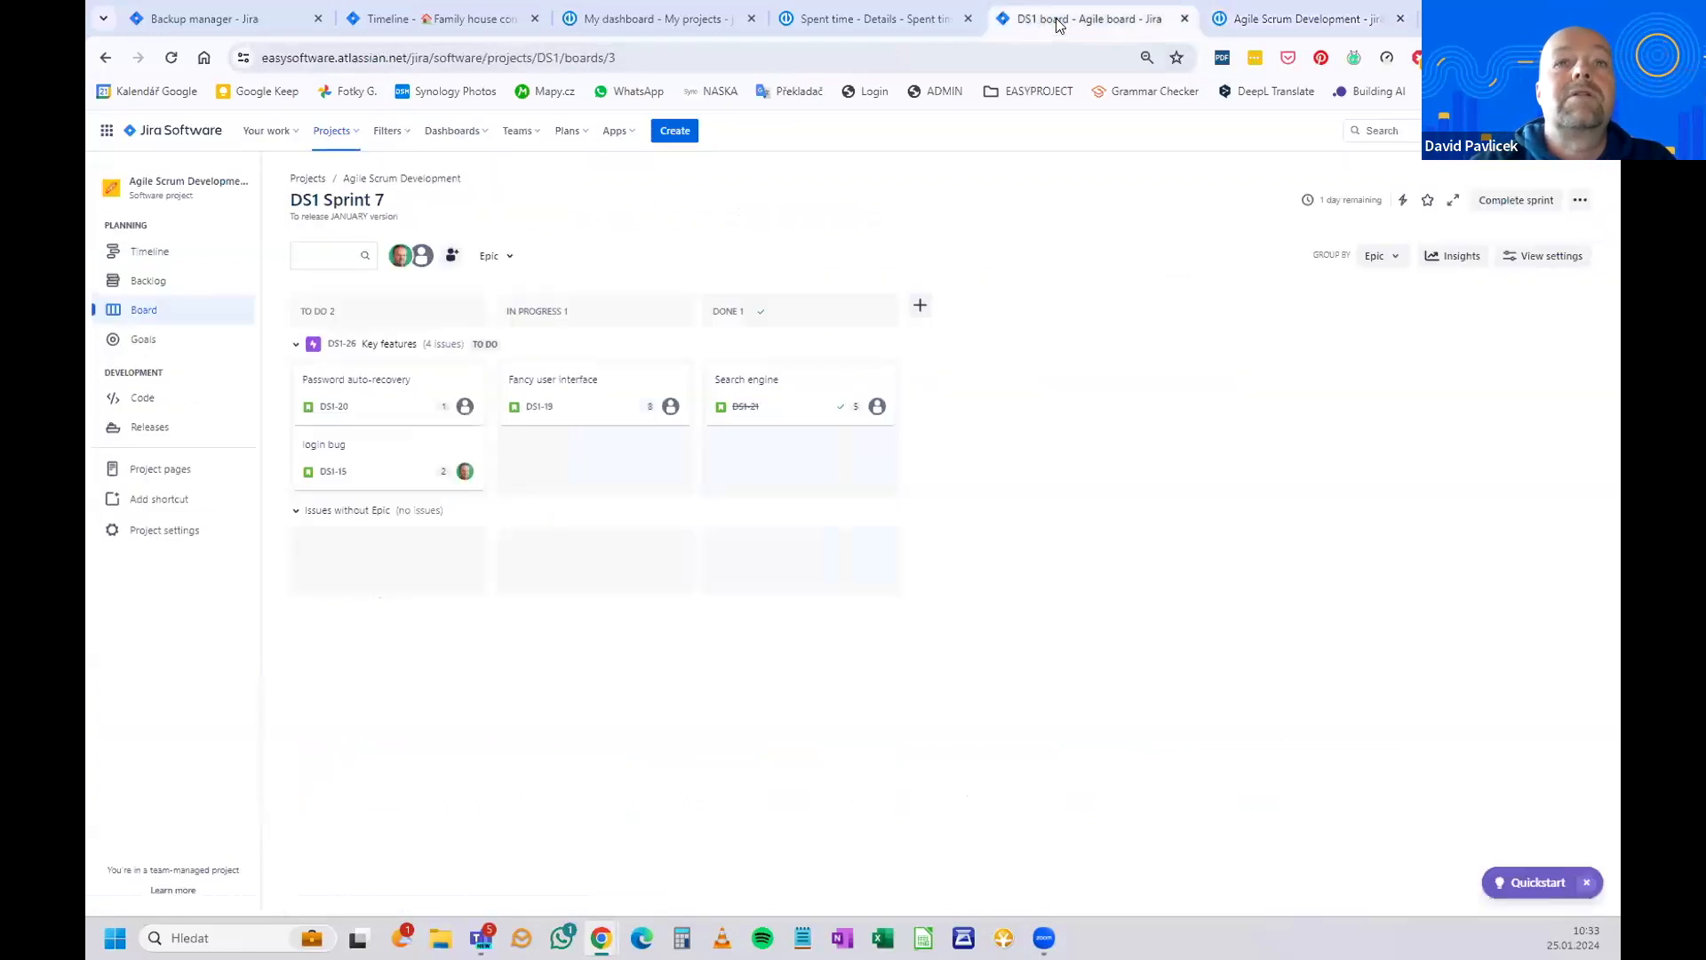
left_click(1257, 19)
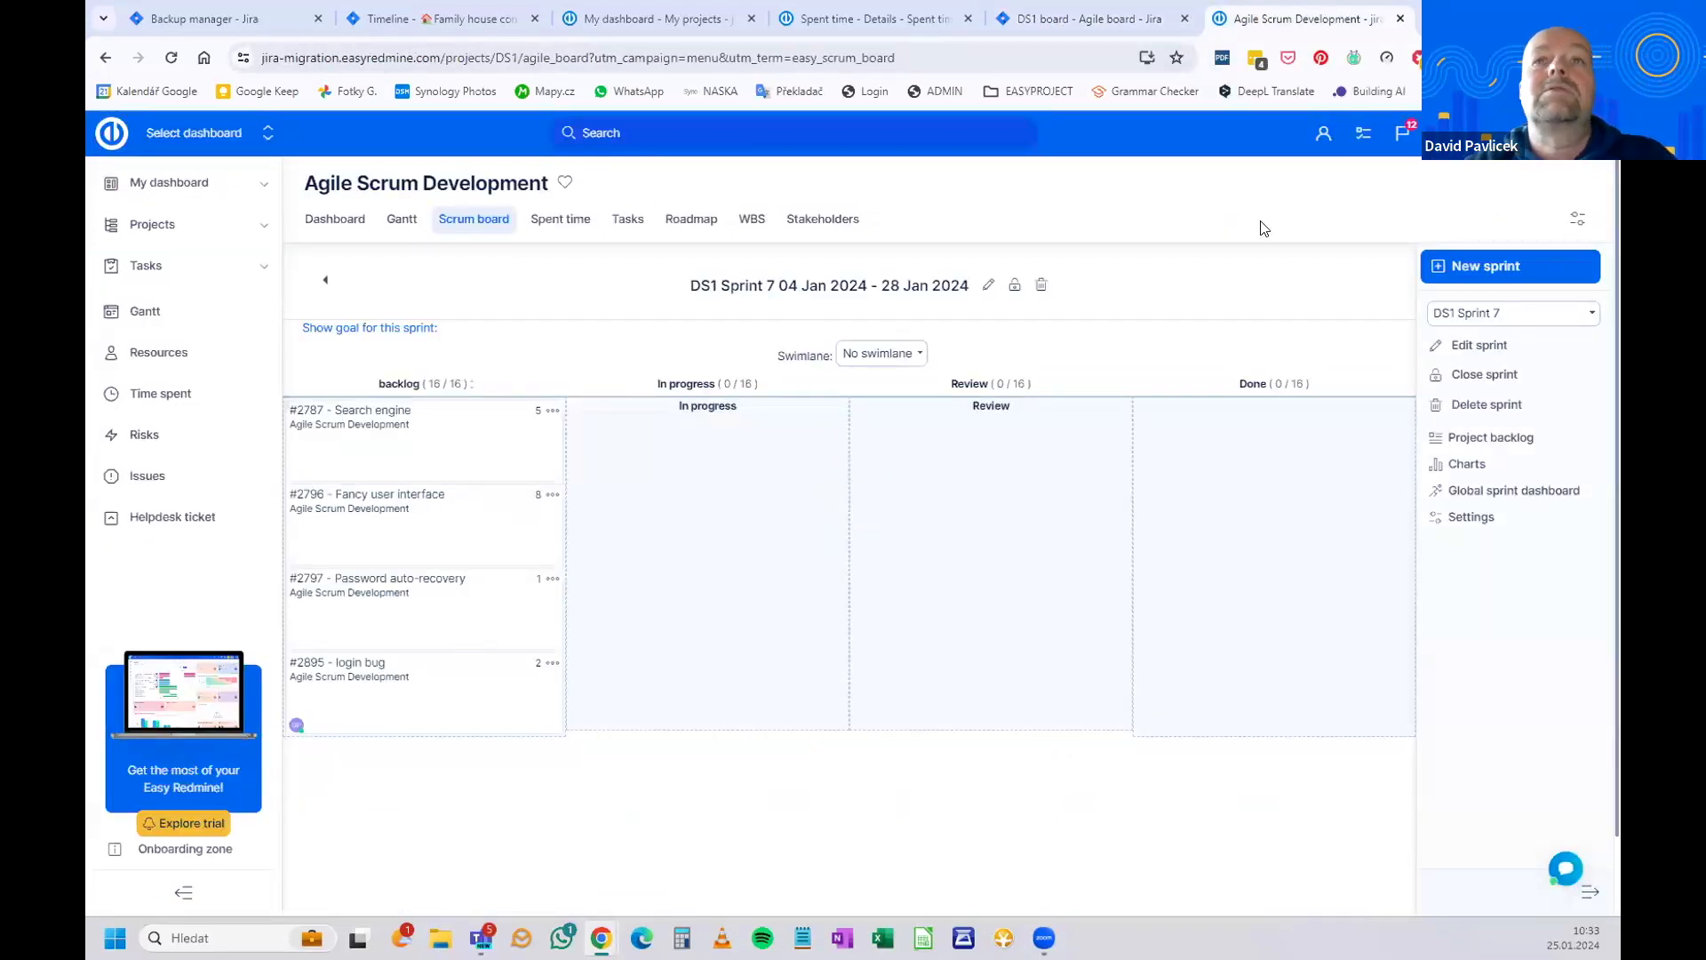
Open the global Sprint Dashboard and review the list of migrated sprints with their dates, goals and closed status.
left_click(1363, 133)
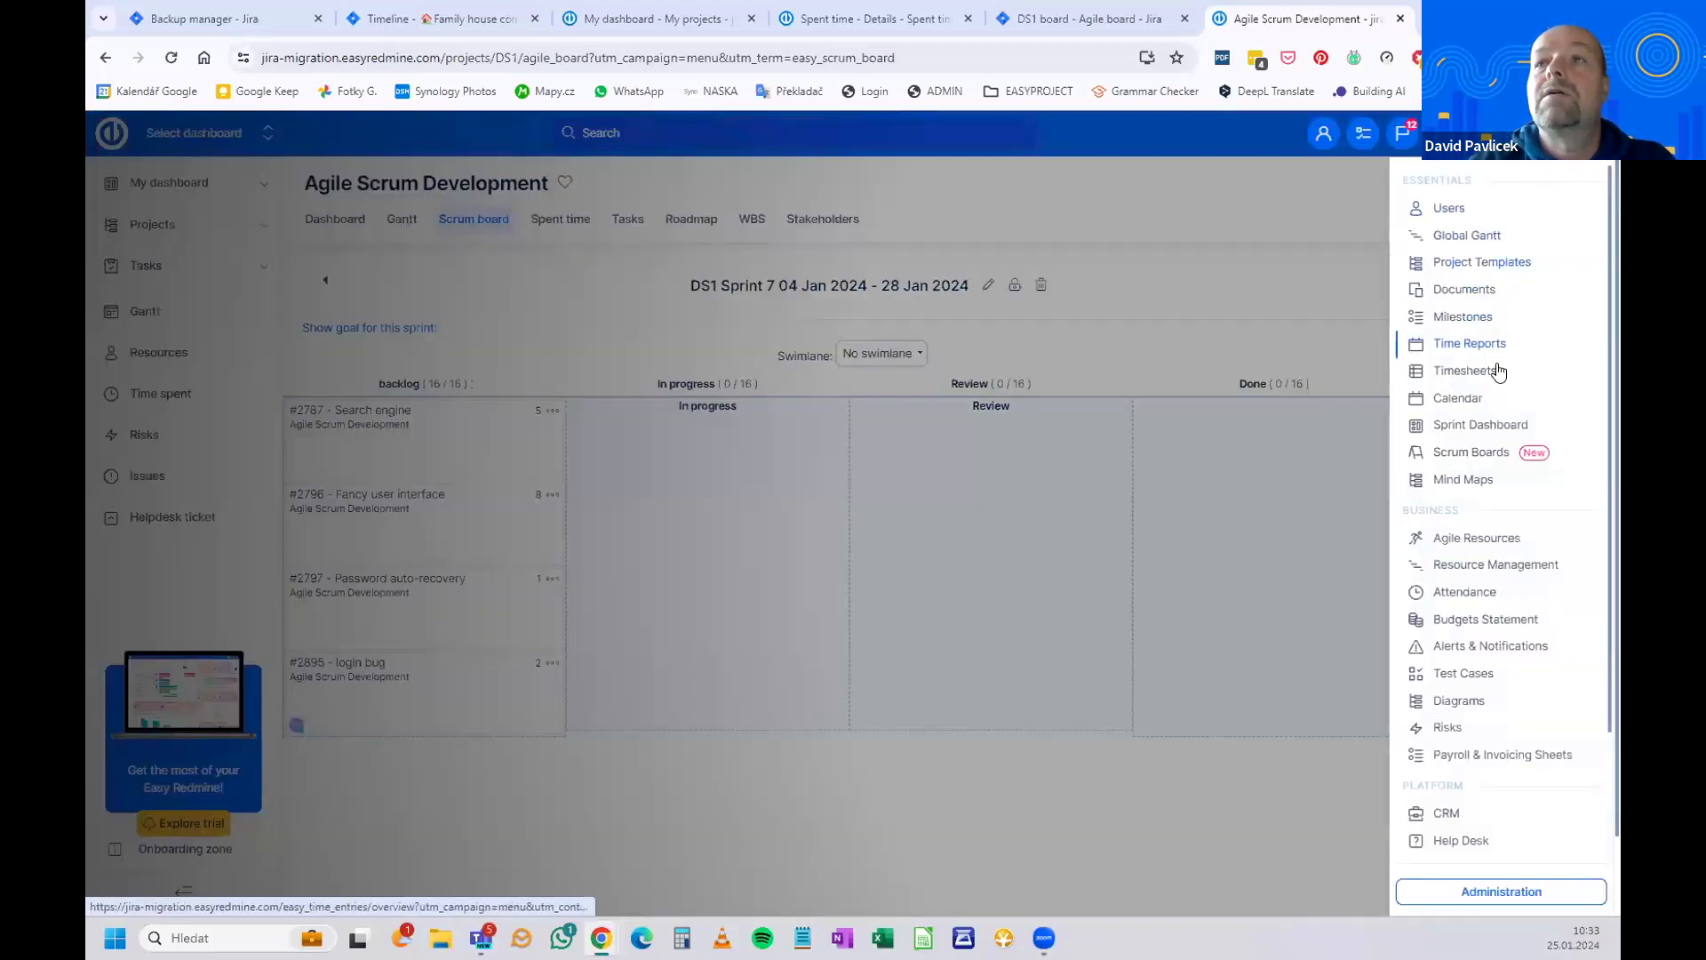
left_click(1476, 425)
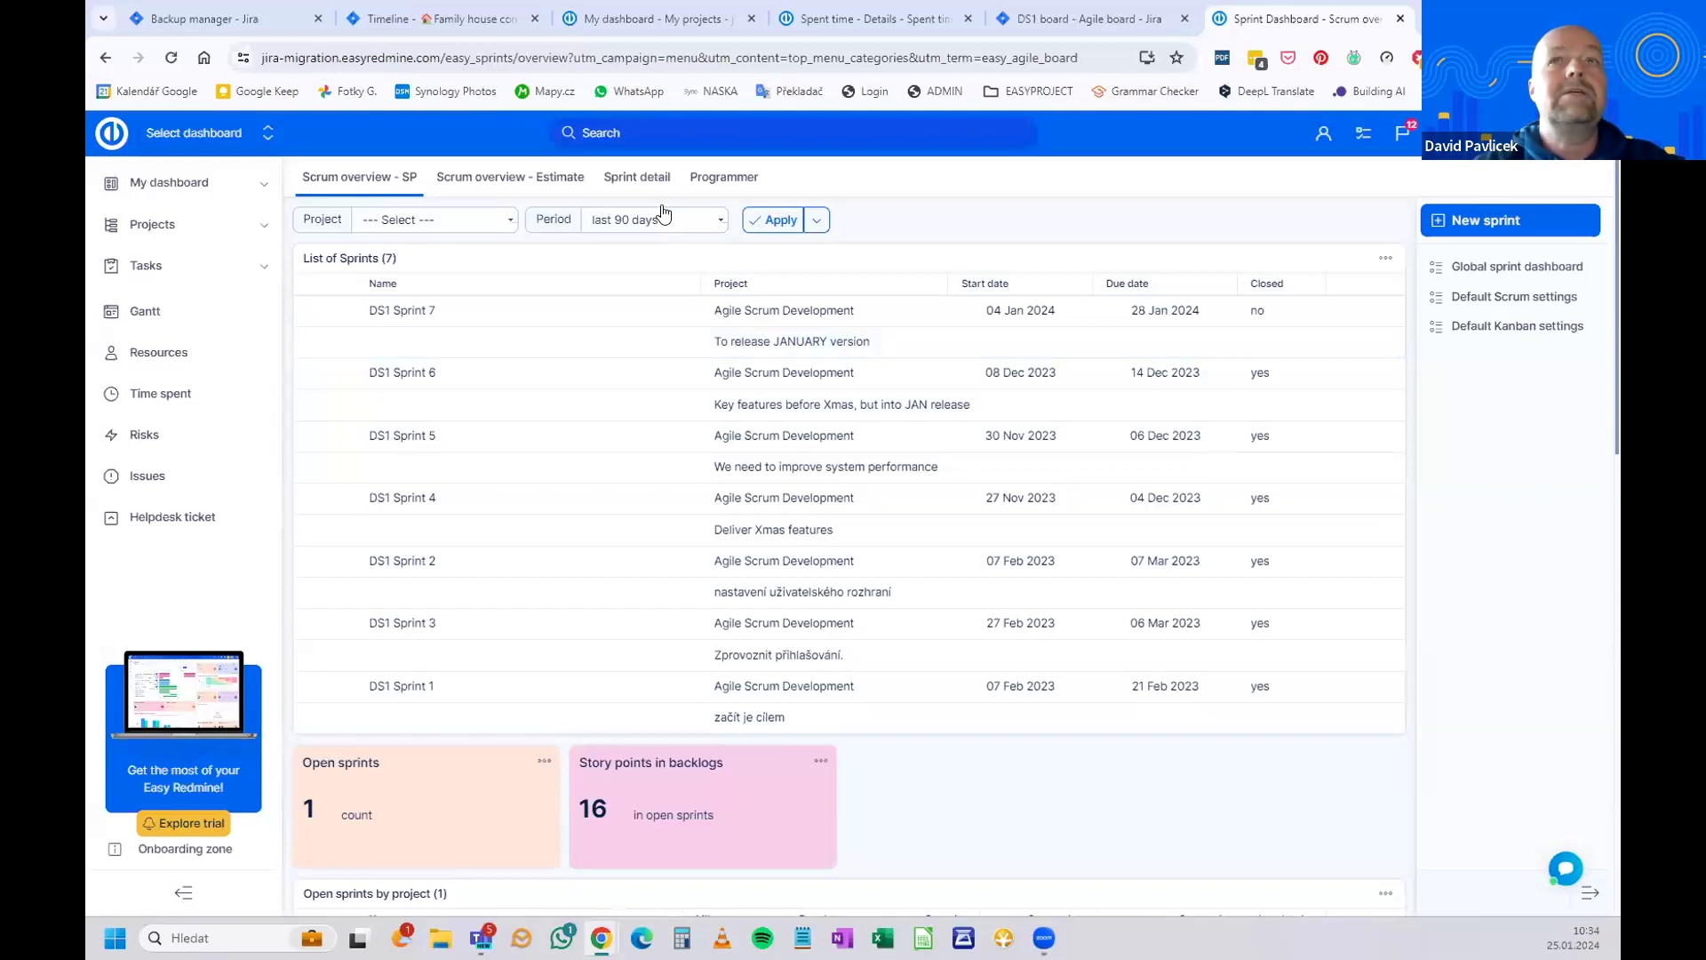
left_click(920, 25)
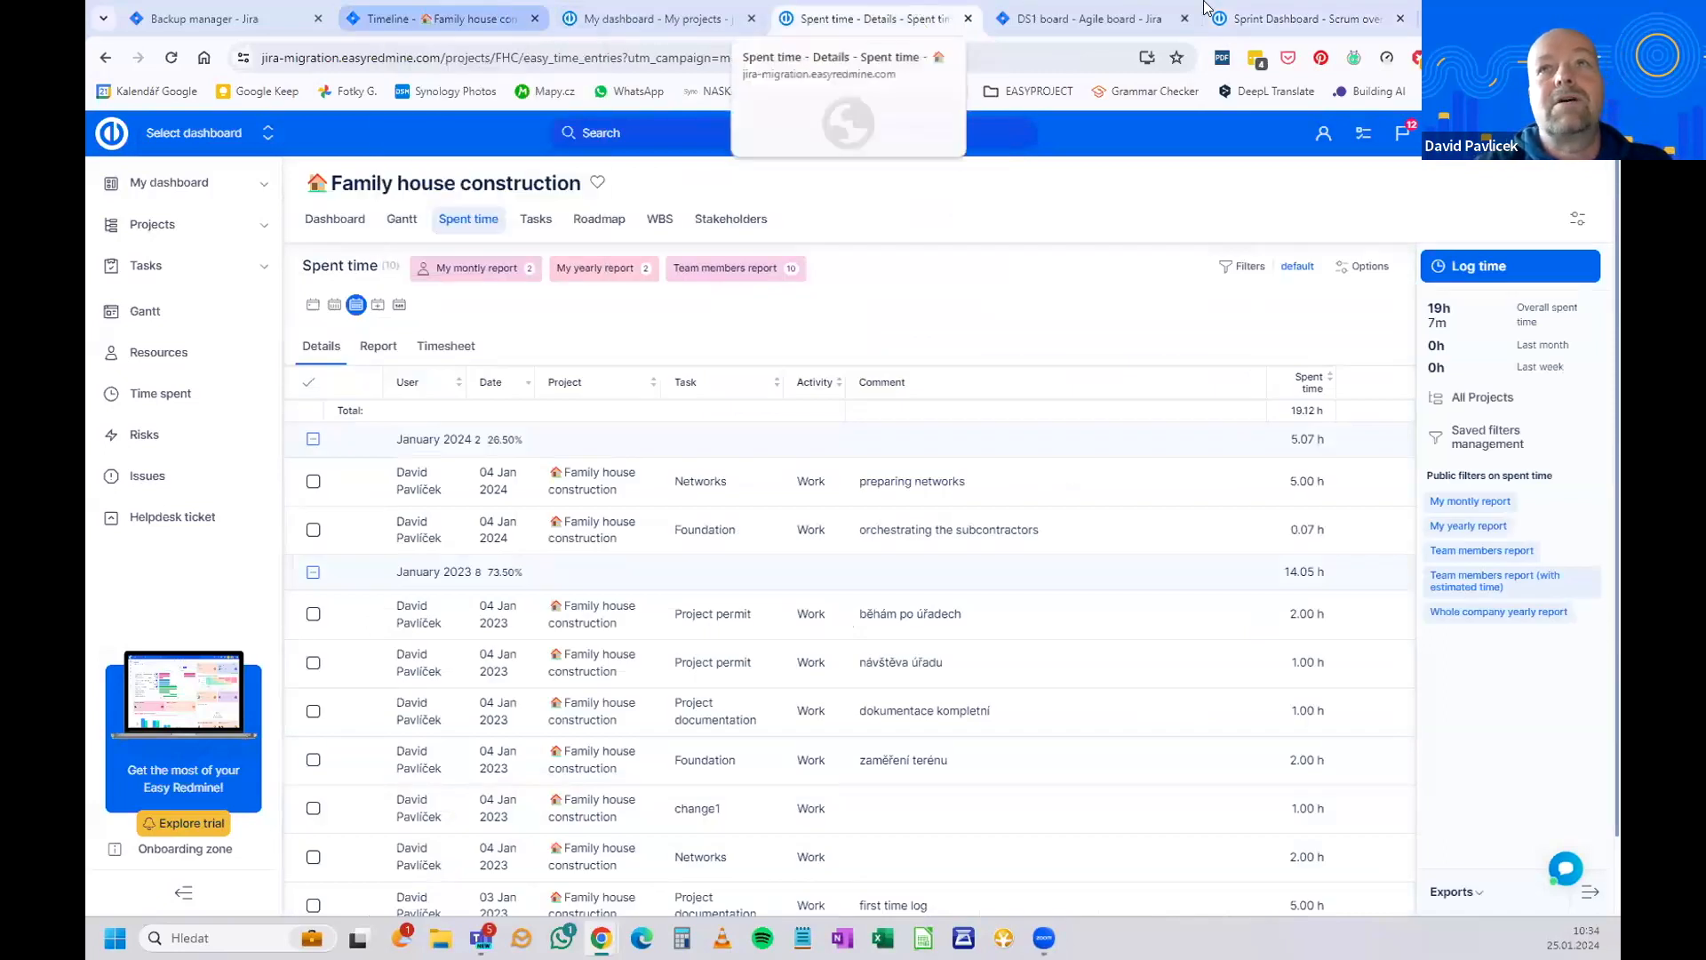
left_click(1276, 22)
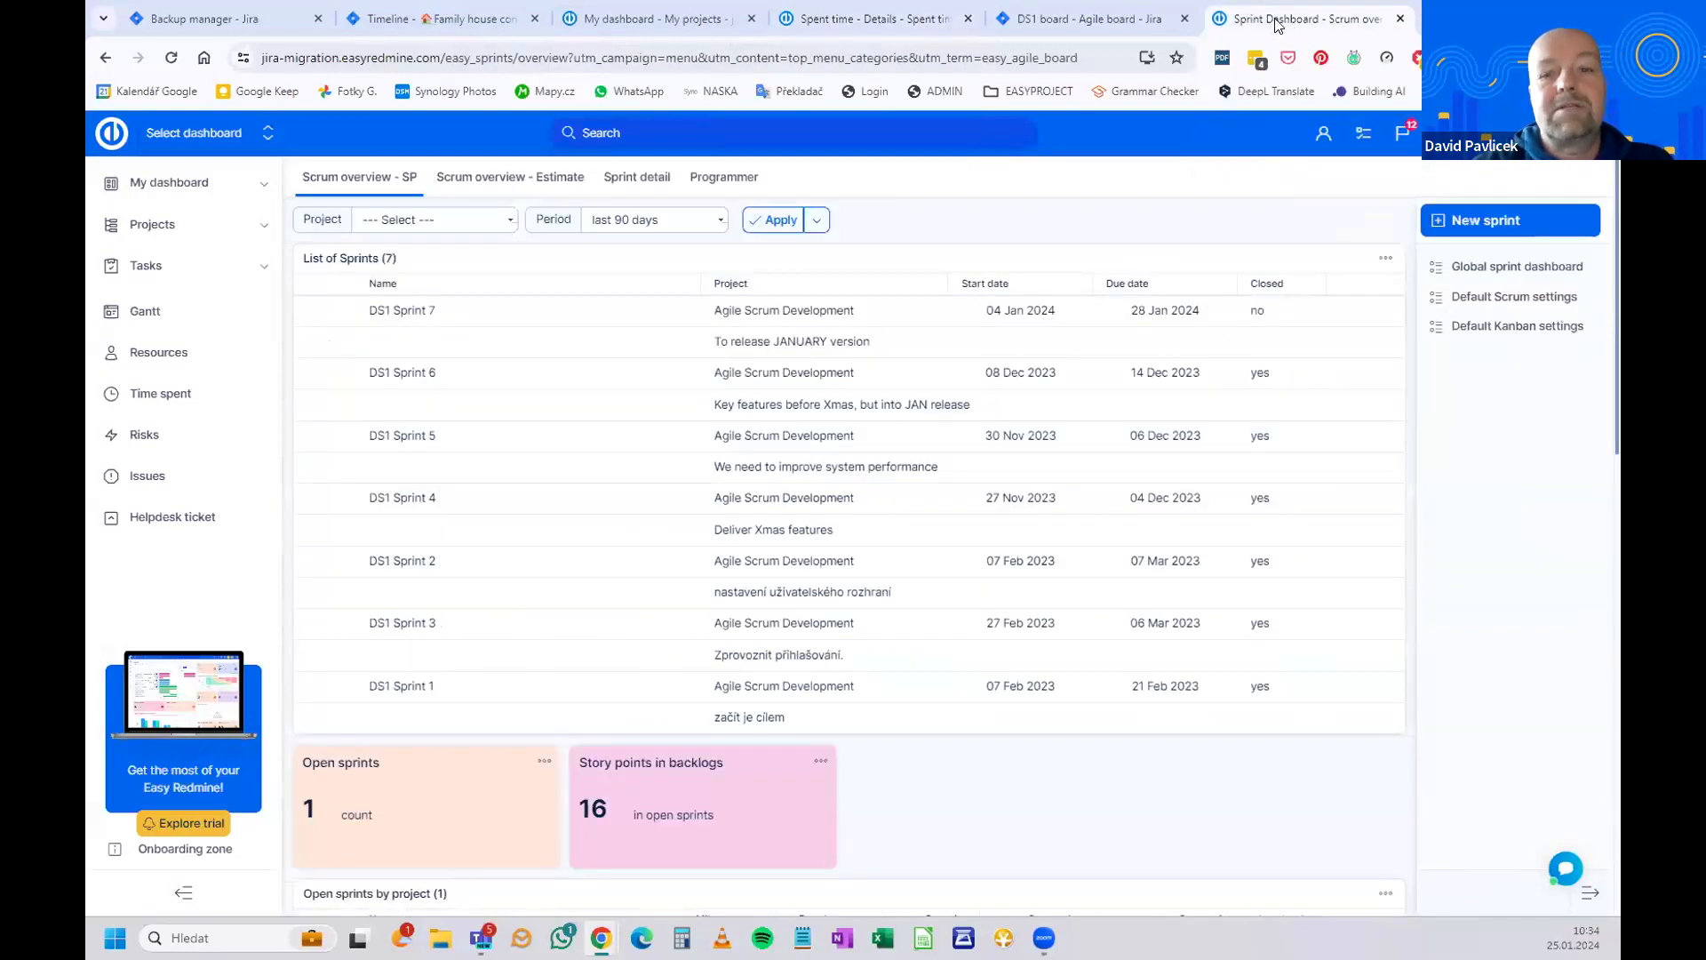